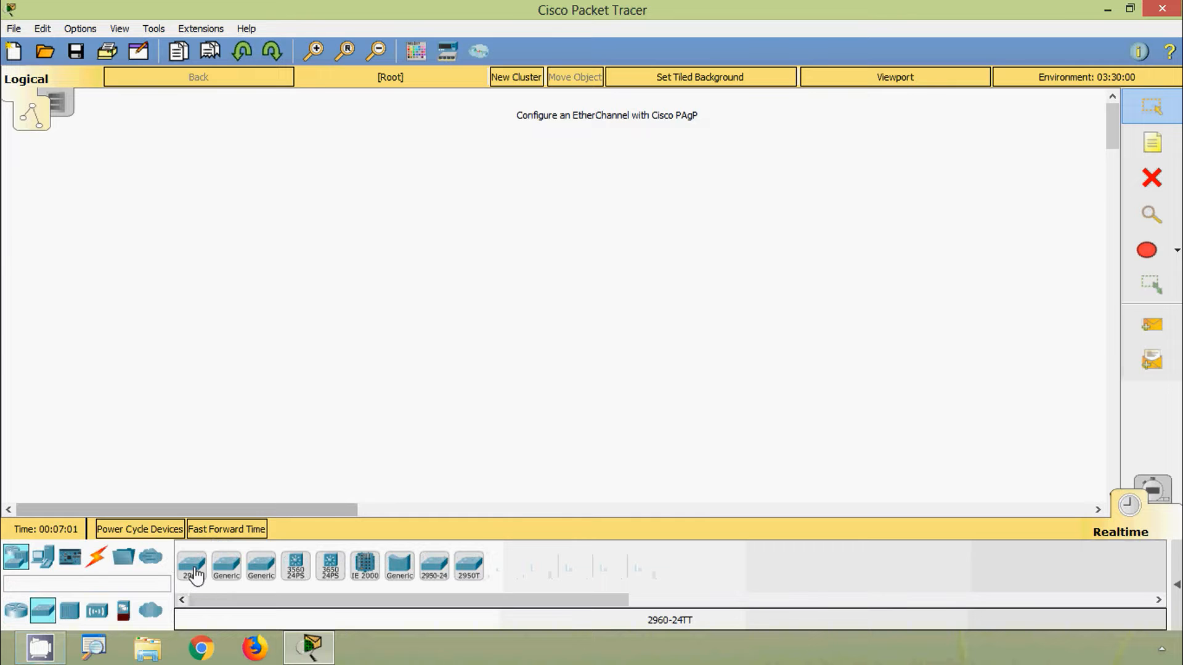
- Place three 2960-24TT switches in a triangle, one at the top centre and two below it
left_click(192, 565)
left_click(604, 209)
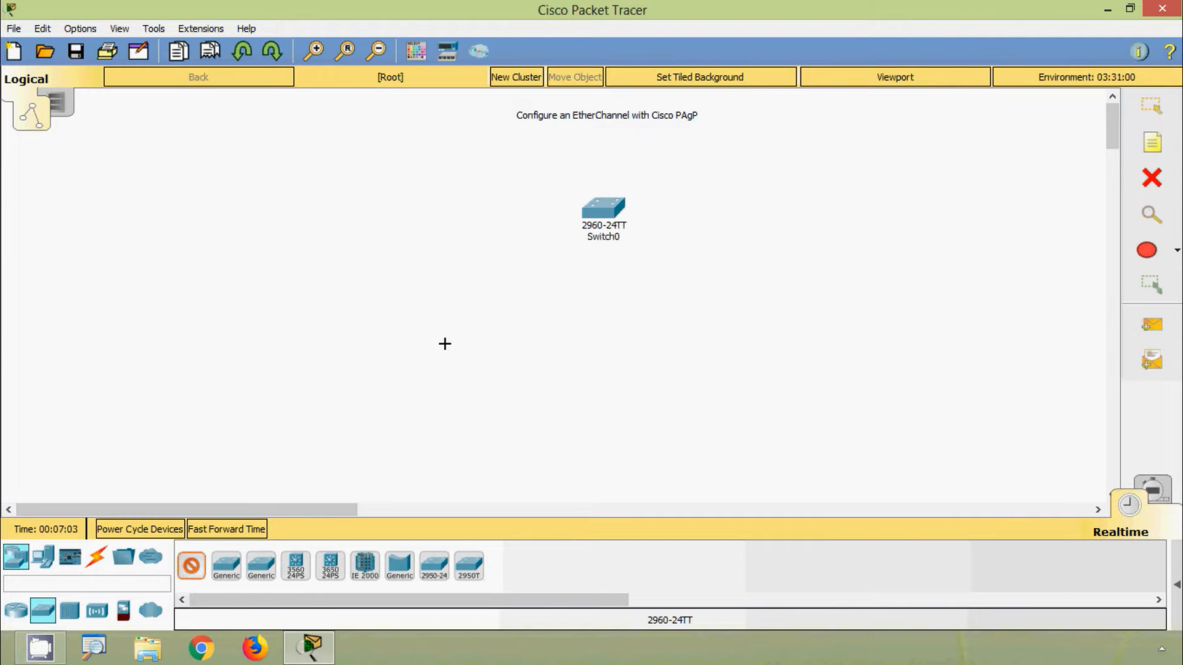
left_click(433, 347)
left_click(707, 354)
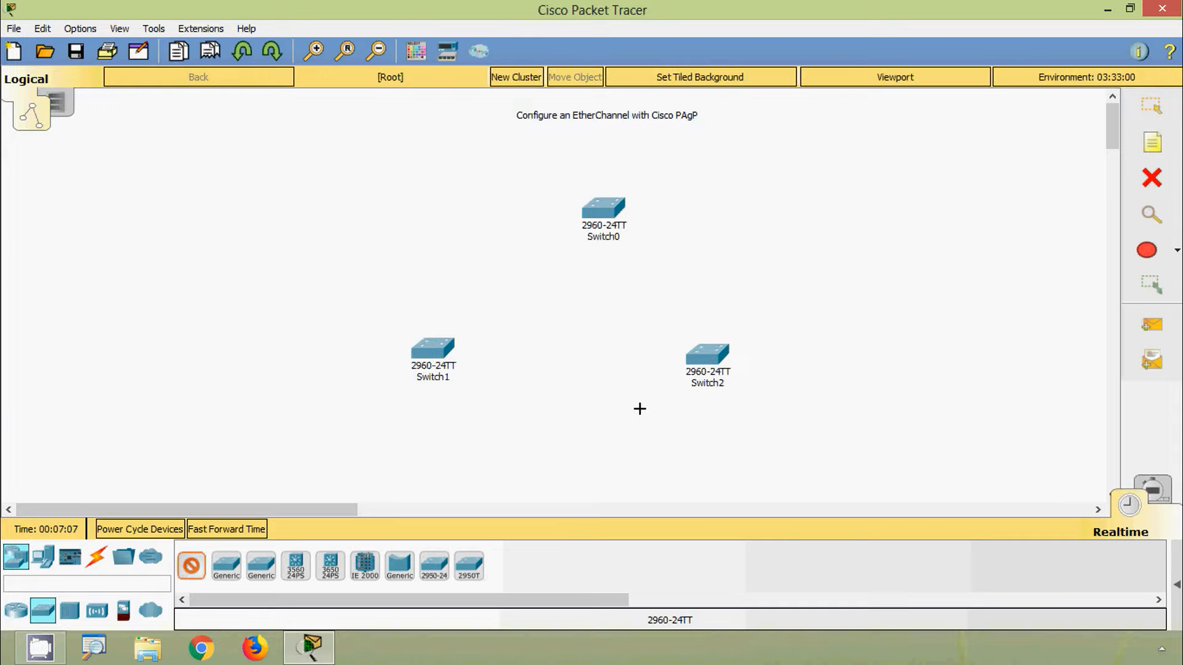
key("Escape")
- Rename the upper switch S1, the lower-left switch S2 and the lower-right switch S3
left_click(605, 238)
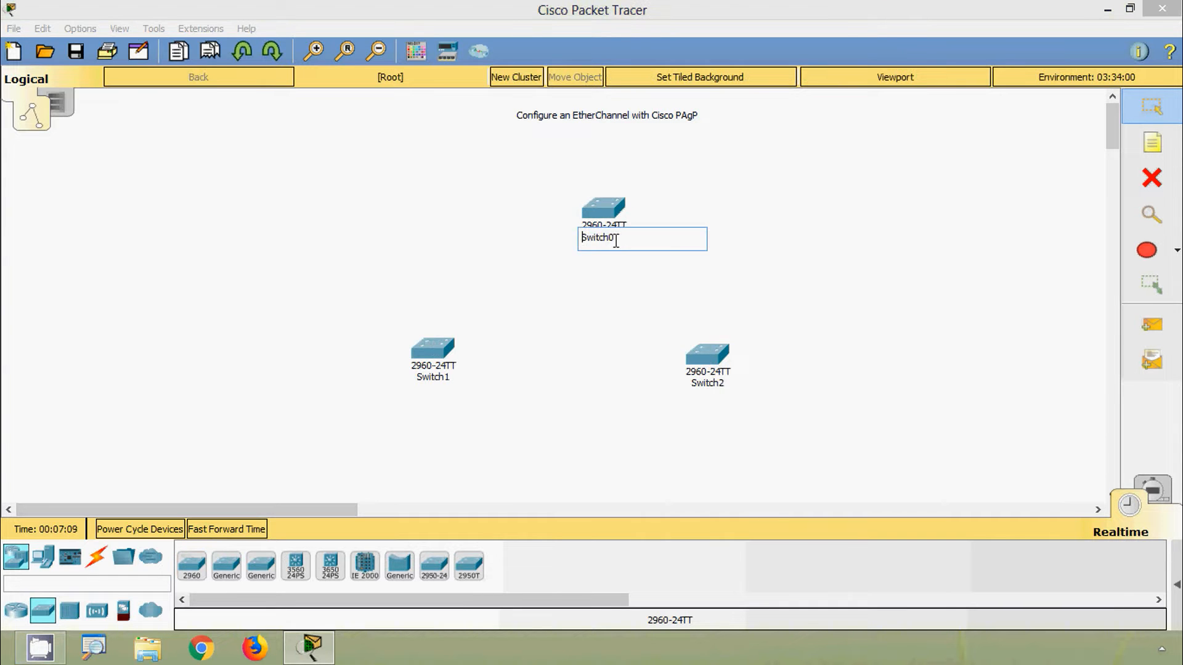
left_click_drag(616, 240, 587, 238)
type("S1")
left_click(441, 381)
left_click_drag(449, 378, 410, 379)
type("S2")
left_click(708, 383)
left_click_drag(728, 383, 685, 384)
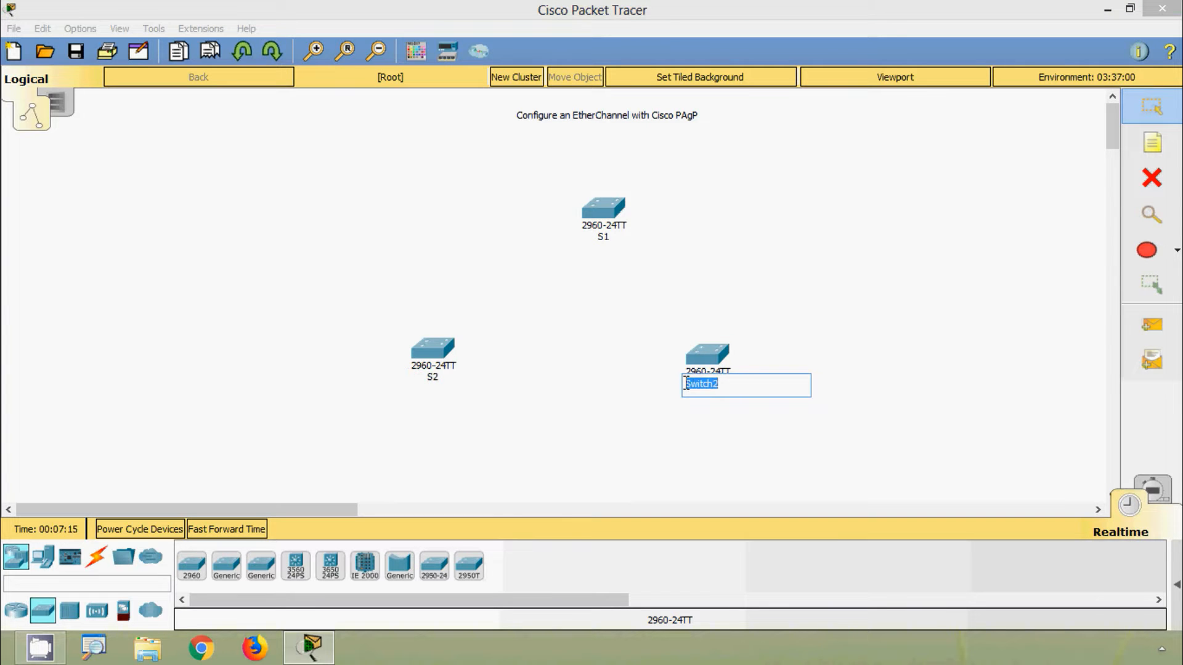
type("3")
key("Return")
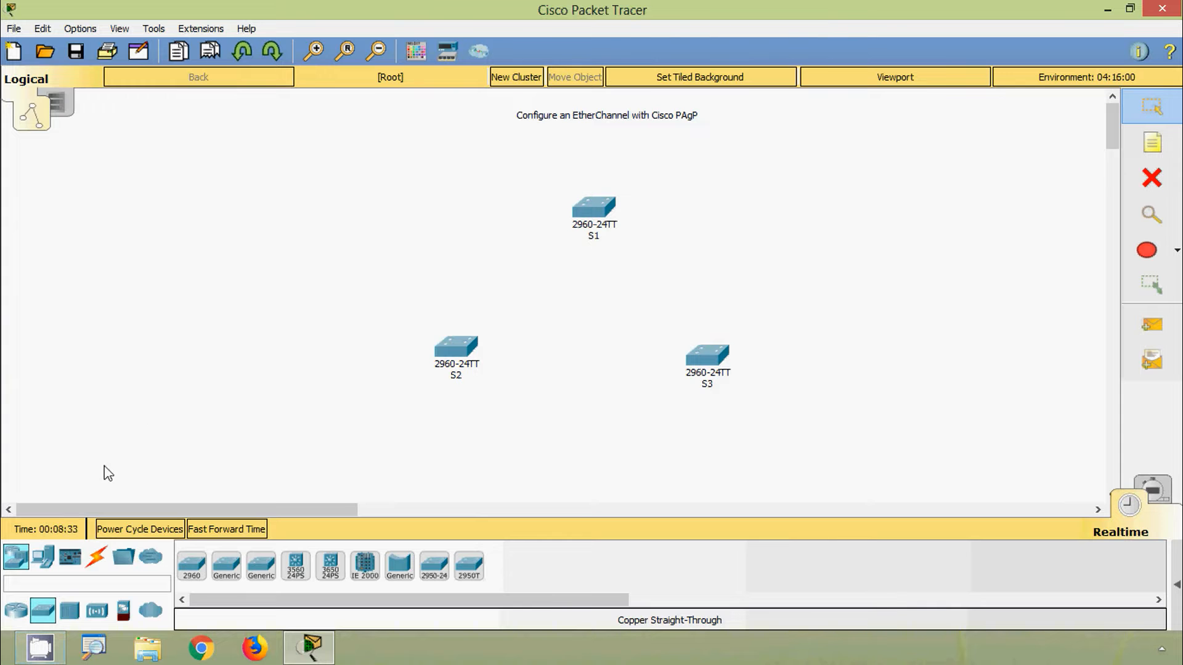
- Connect S1 to S2 with a Copper Cross-Over cable, using FastEthernet0/1 on both switches
left_click(96, 560)
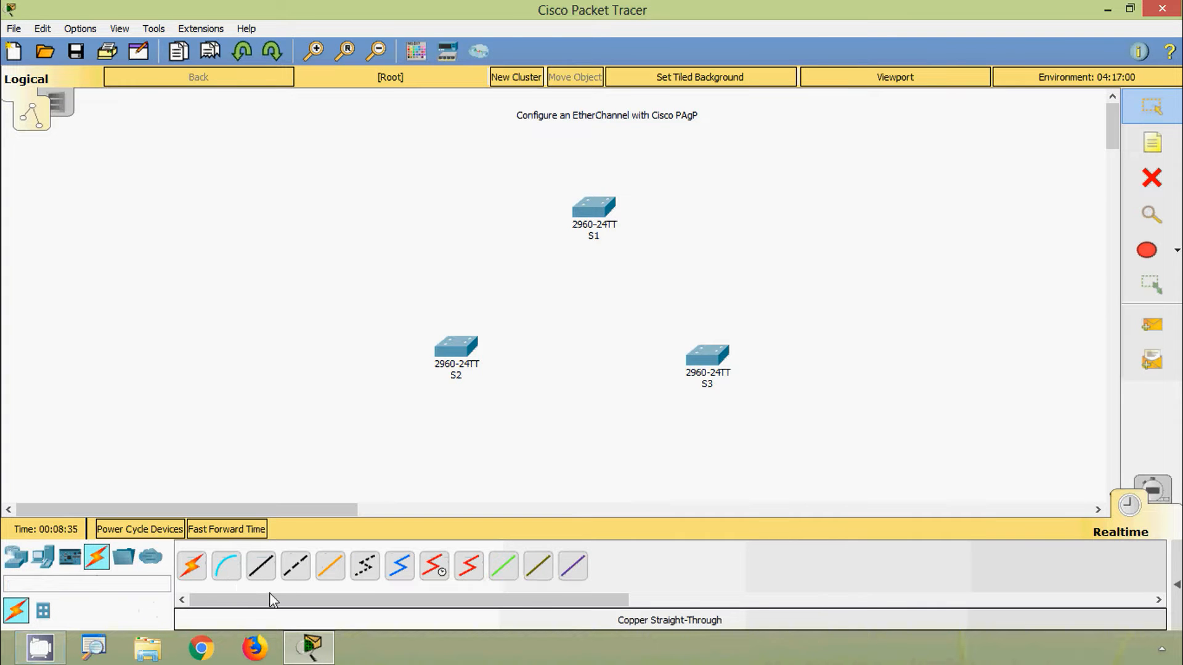
left_click(294, 573)
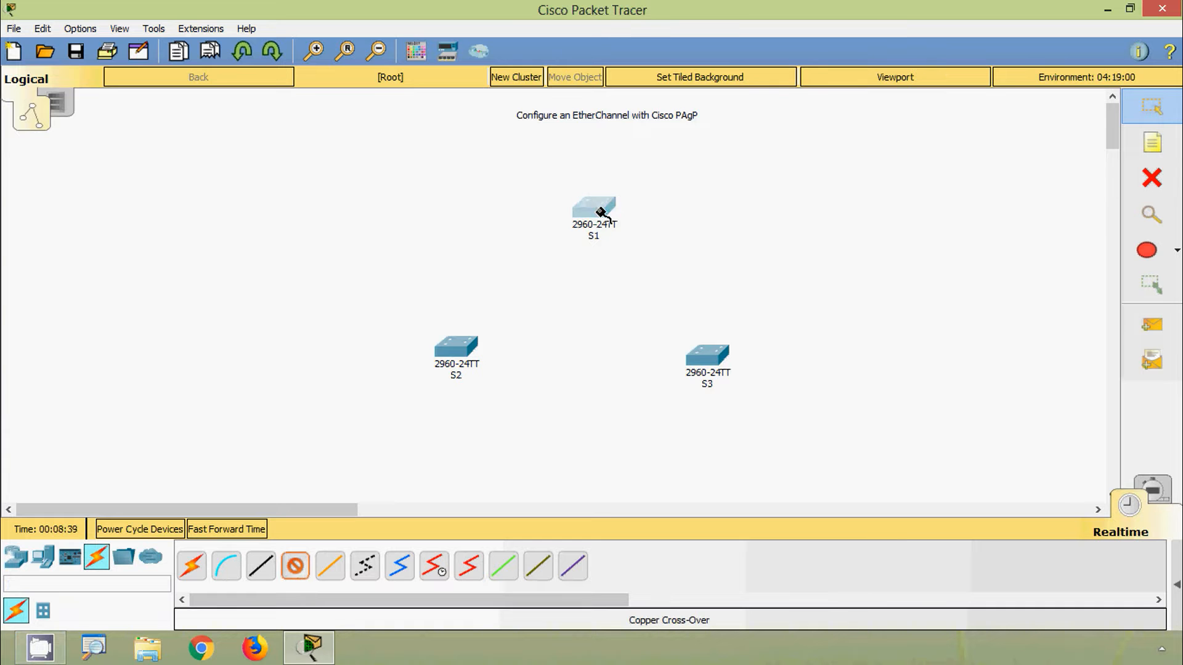
left_click(601, 213)
left_click(653, 34)
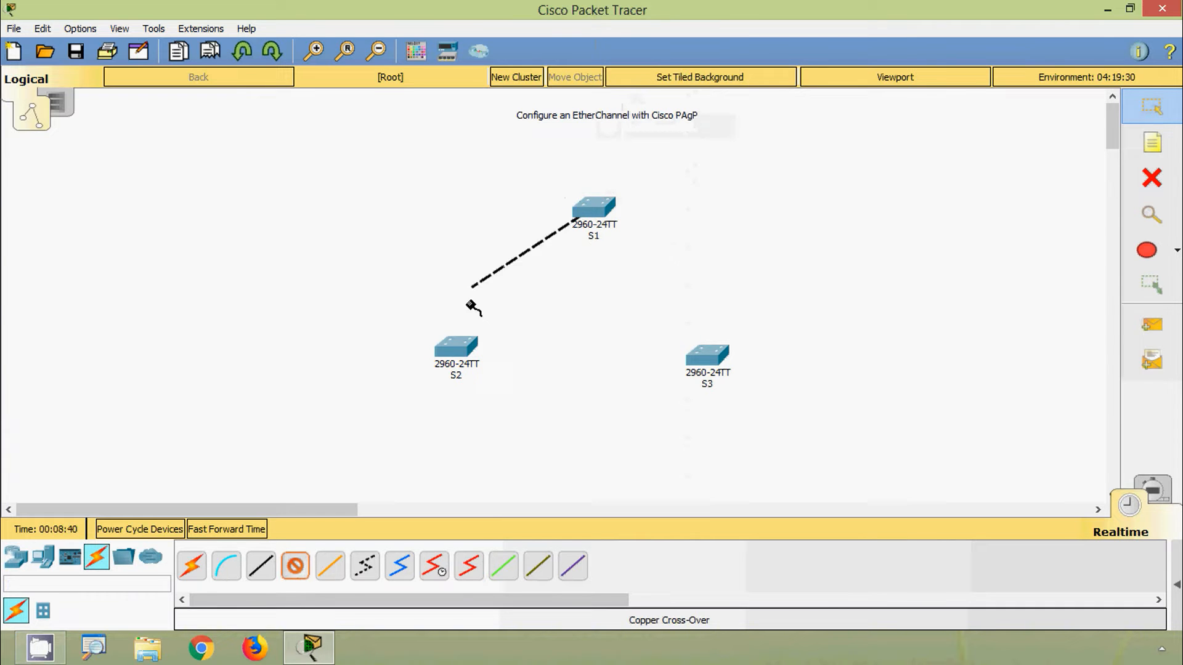
left_click(457, 350)
left_click(523, 31)
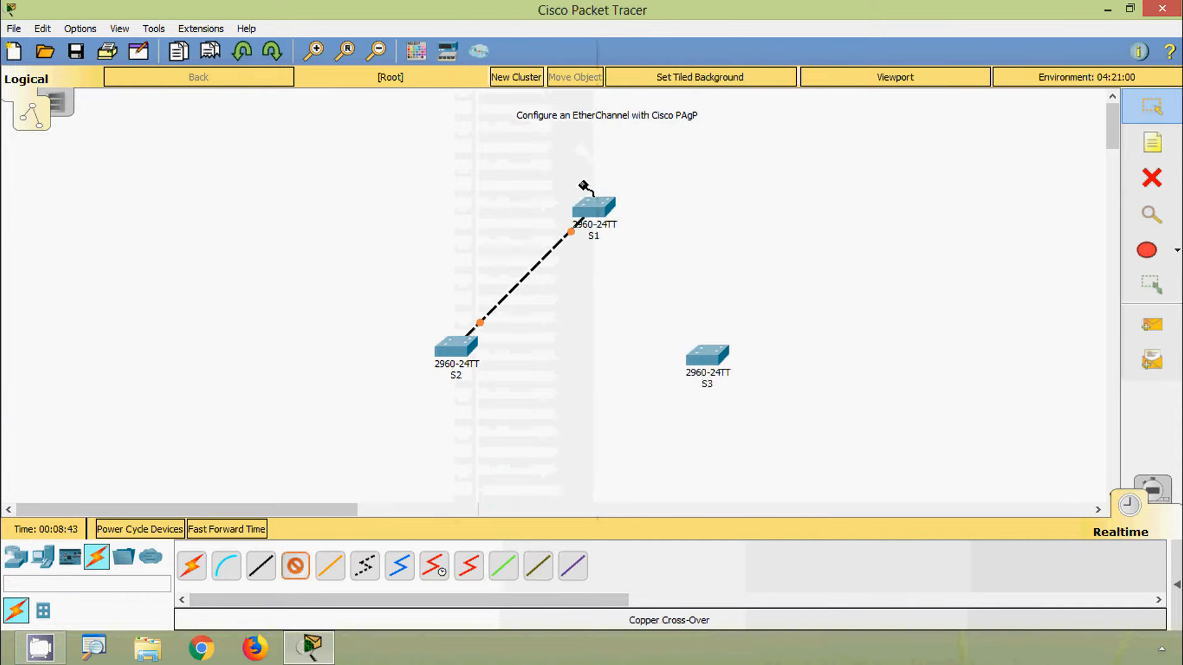
- Add two more crossover links between S1 and S2, FastEthernet0/2 to FastEthernet0/2 and FastEthernet0/3 to FastEthernet0/3
left_click(595, 206)
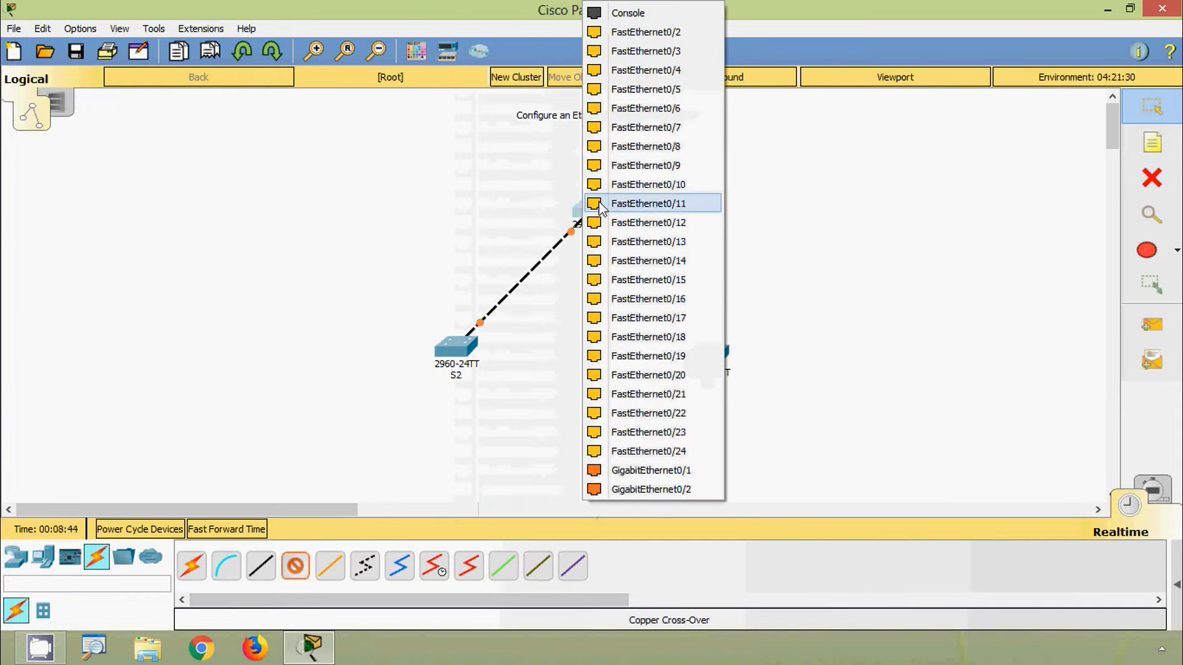
left_click(643, 36)
left_click(464, 351)
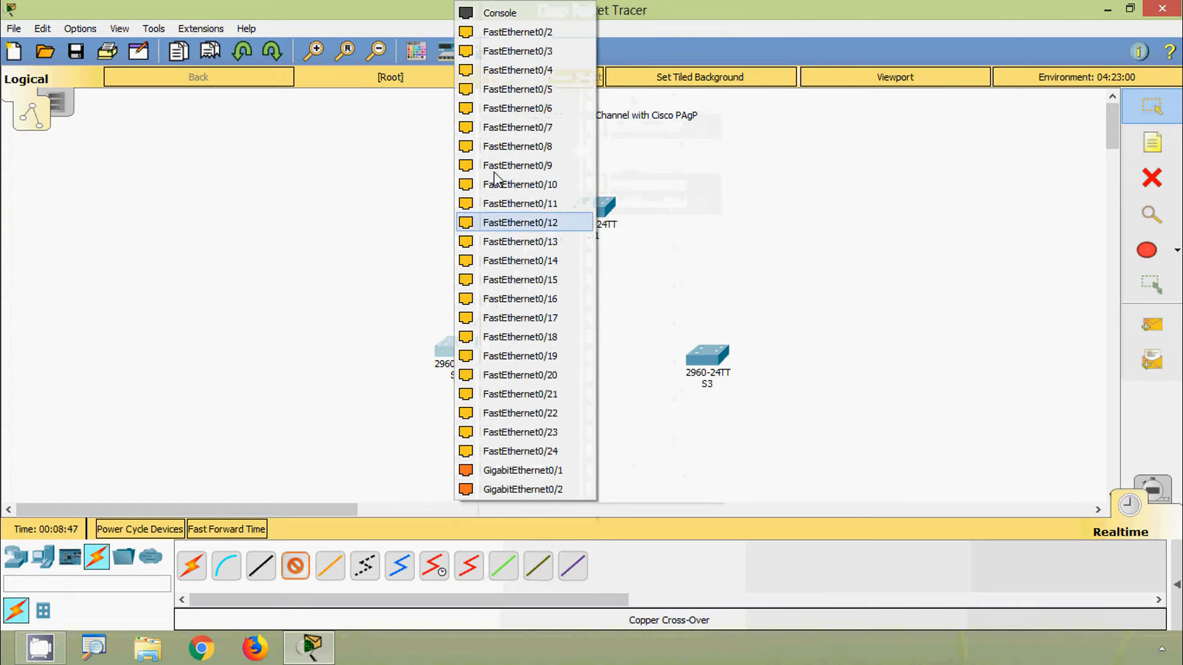
left_click(524, 32)
left_click(593, 205)
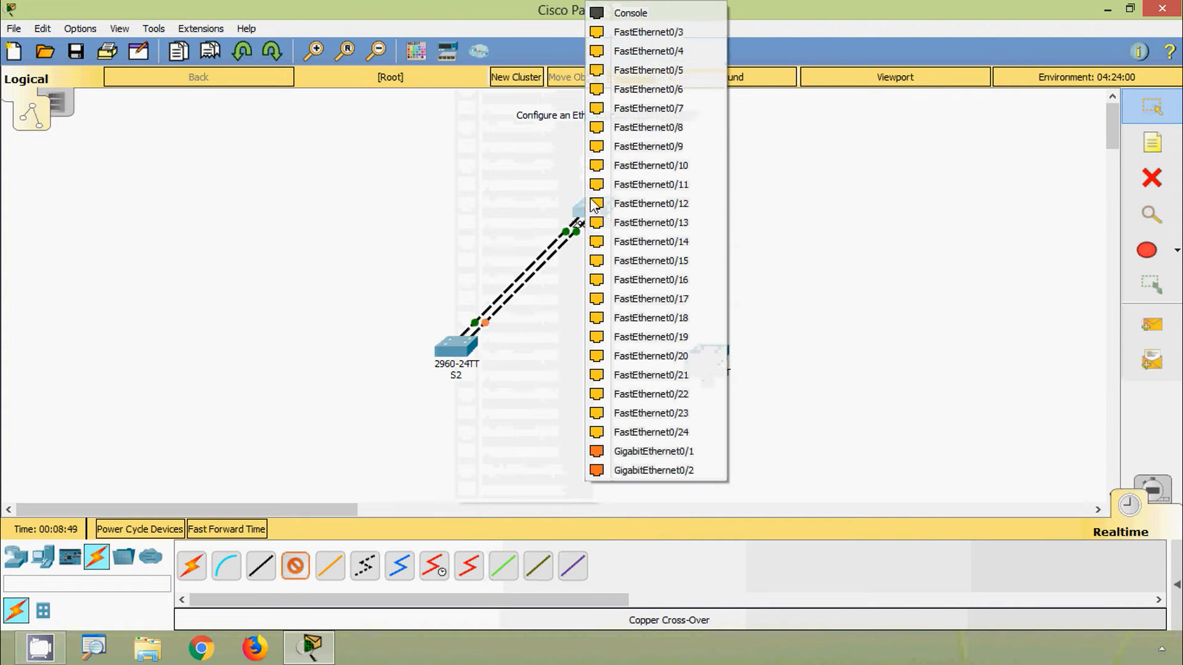
left_click(643, 32)
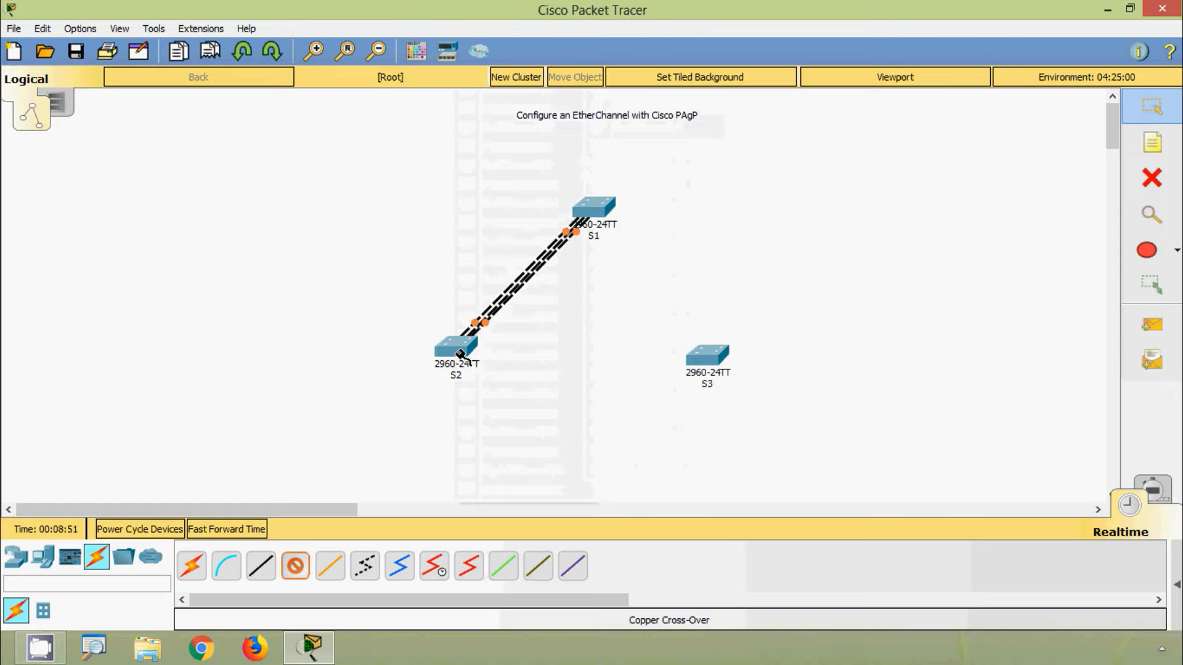
left_click(461, 354)
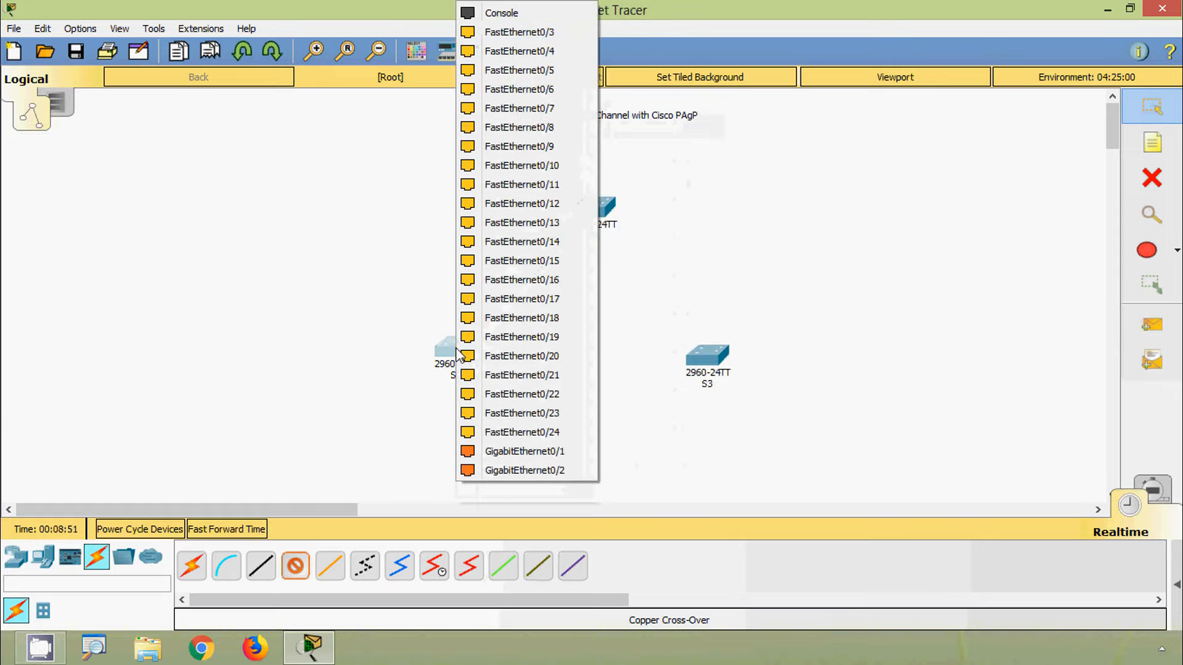
left_click(511, 34)
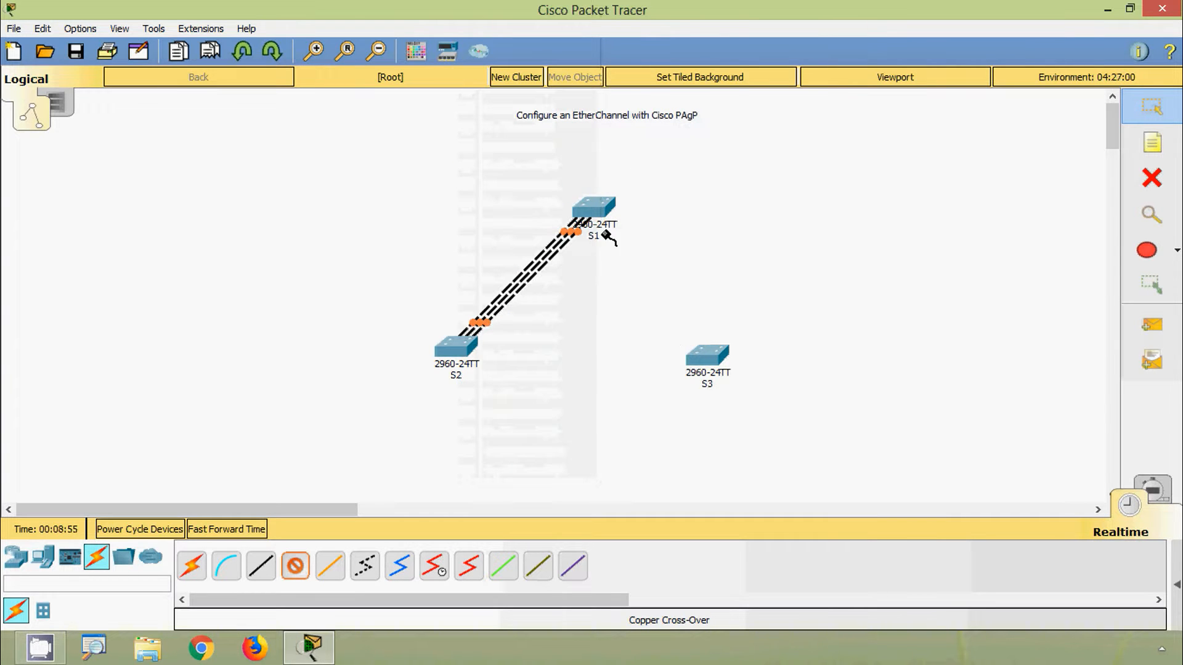
- Connect S1 to S3 with three crossover cables, using matching ports FastEthernet0/4, 0/5 and 0/6 on both switches
left_click(597, 207)
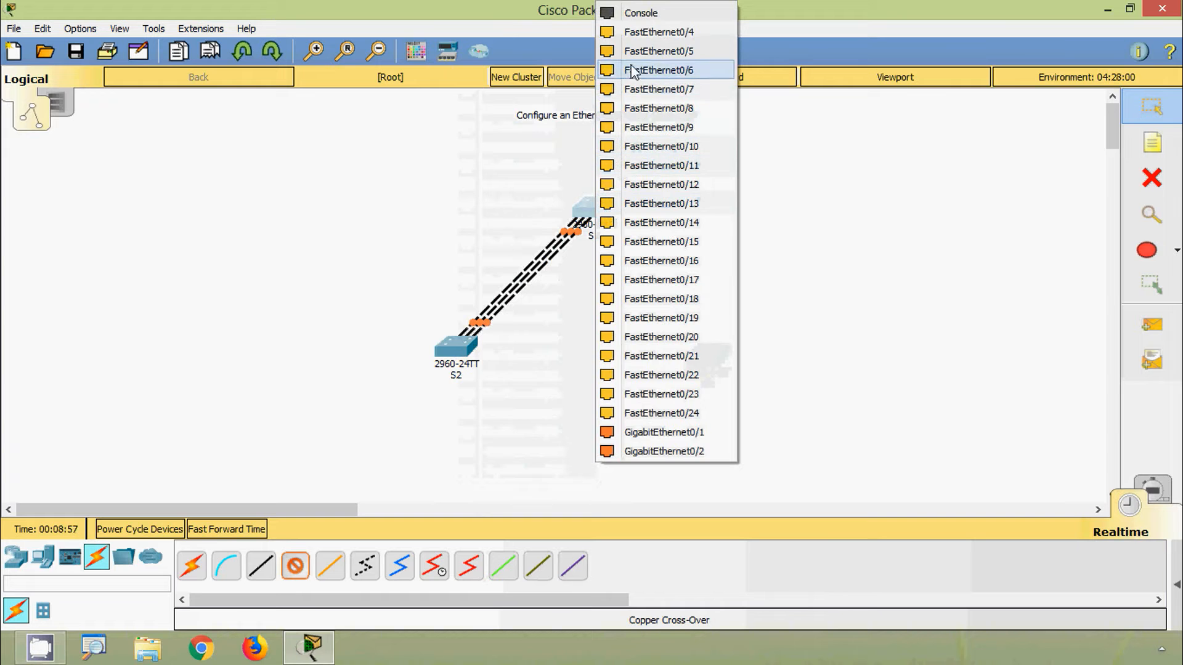
left_click(640, 32)
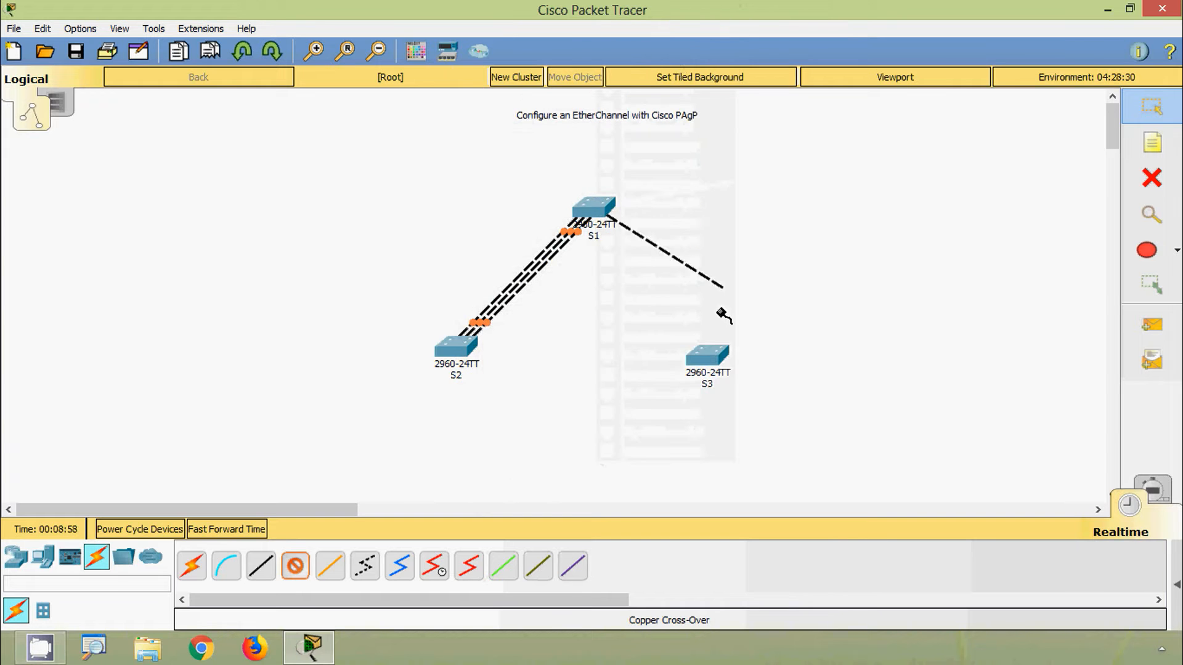
left_click(711, 361)
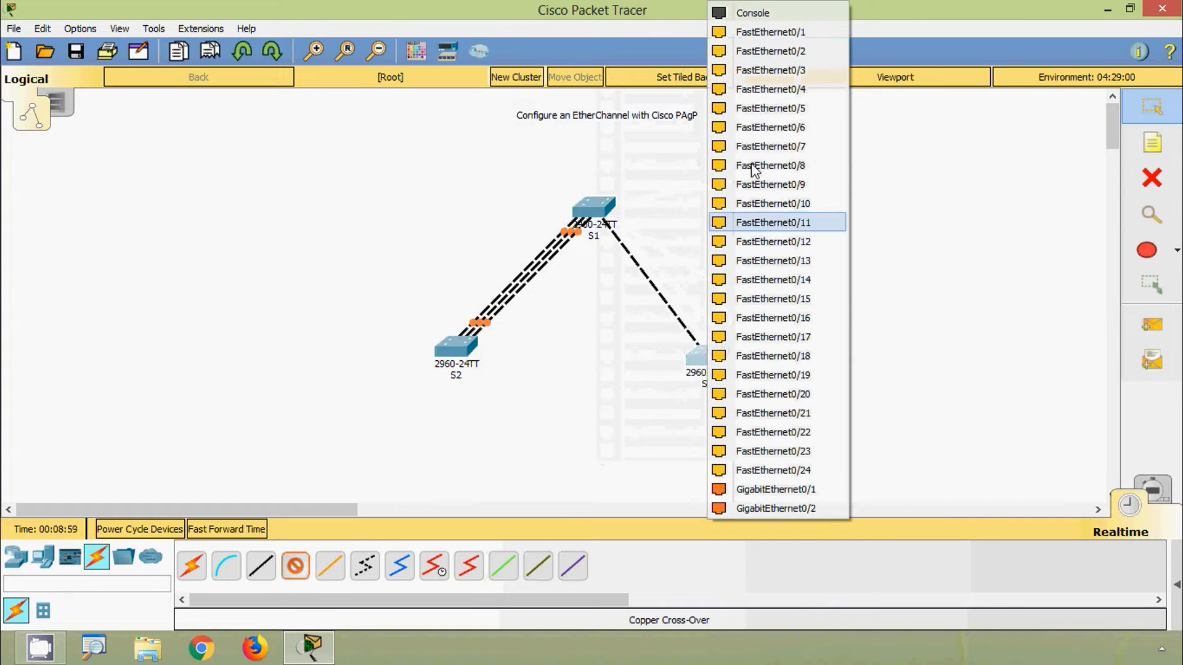
left_click(758, 90)
left_click(595, 207)
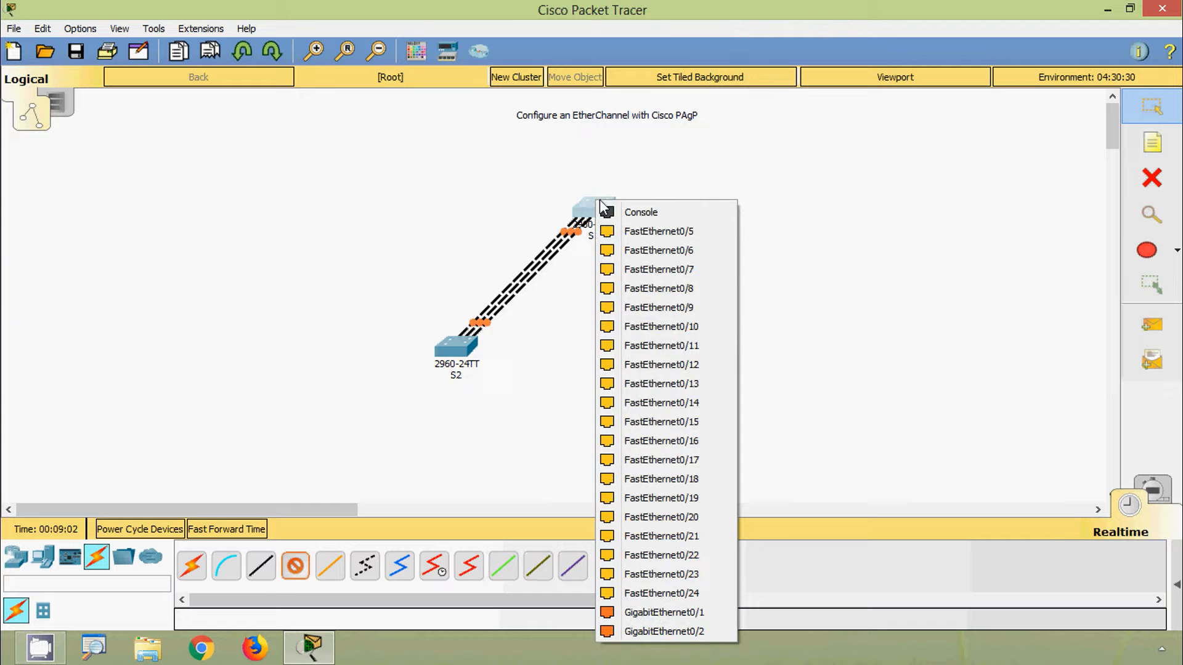
left_click(634, 232)
left_click(702, 357)
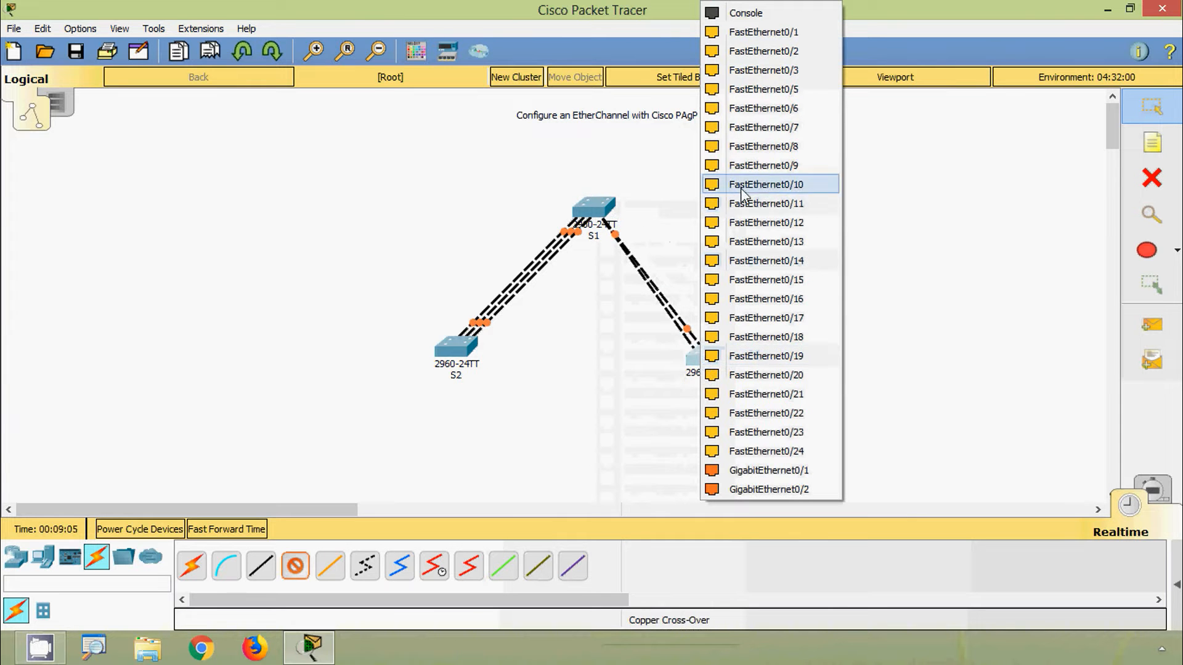
left_click(752, 90)
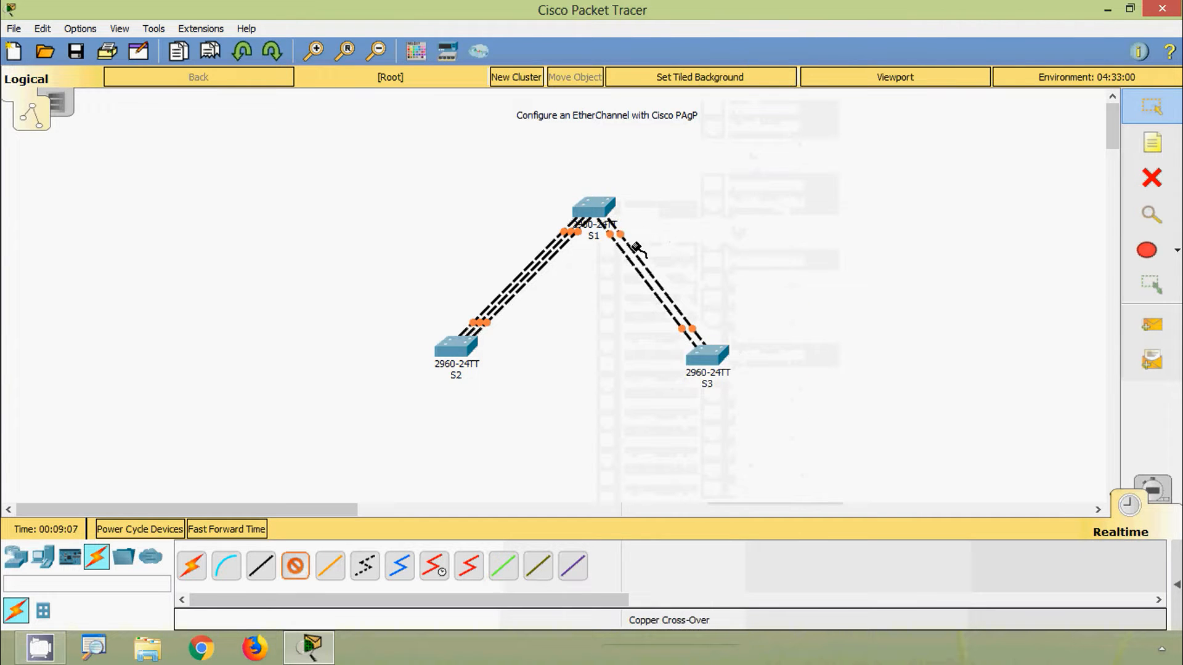
left_click(595, 210)
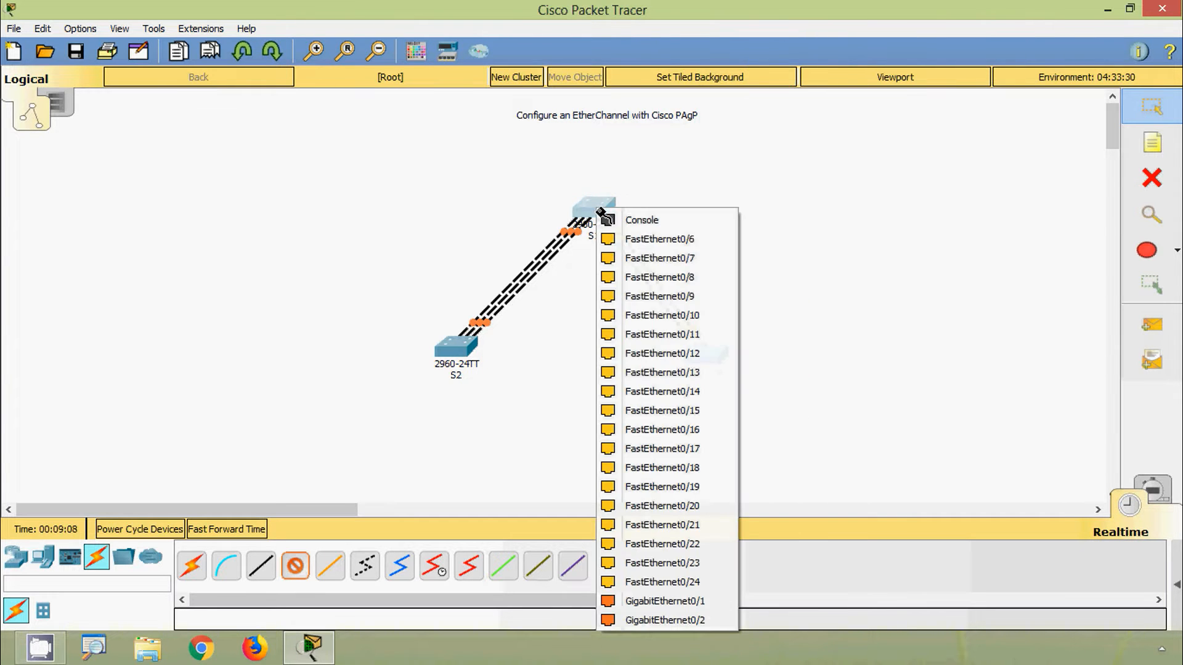
left_click(619, 240)
left_click(702, 354)
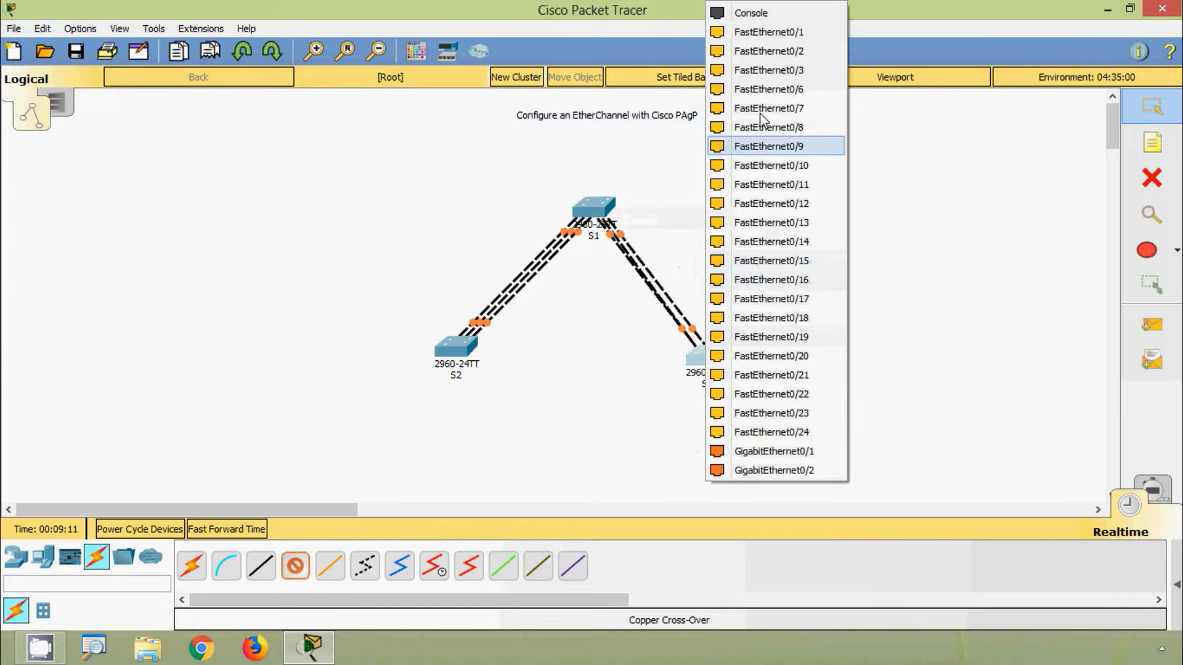
left_click(764, 89)
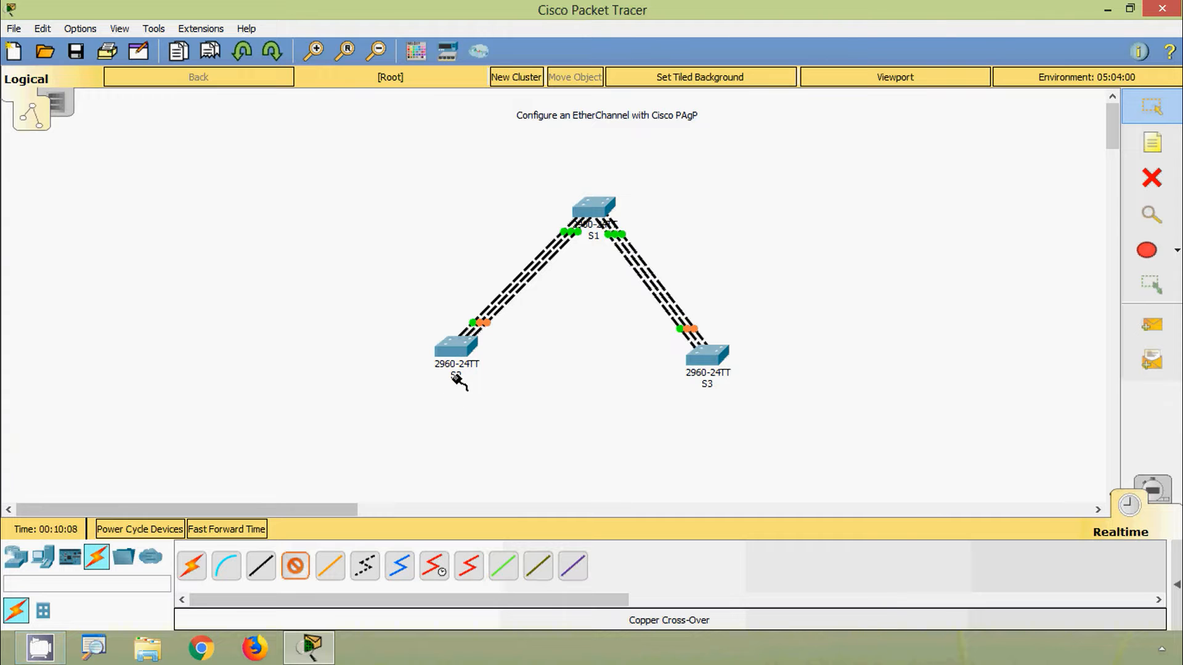
- Connect S2 to S3 with three crossover cables, using matching ports FastEthernet0/7, 0/8 and 0/9 on both switches
left_click(456, 351)
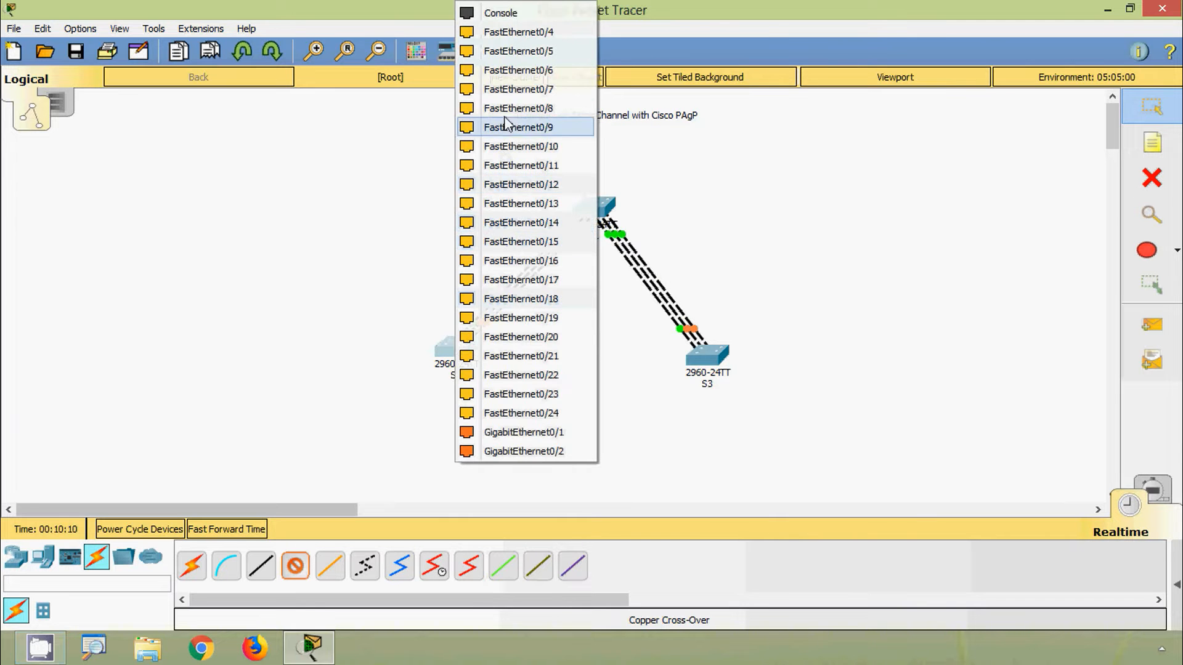
left_click(505, 126)
left_click(706, 354)
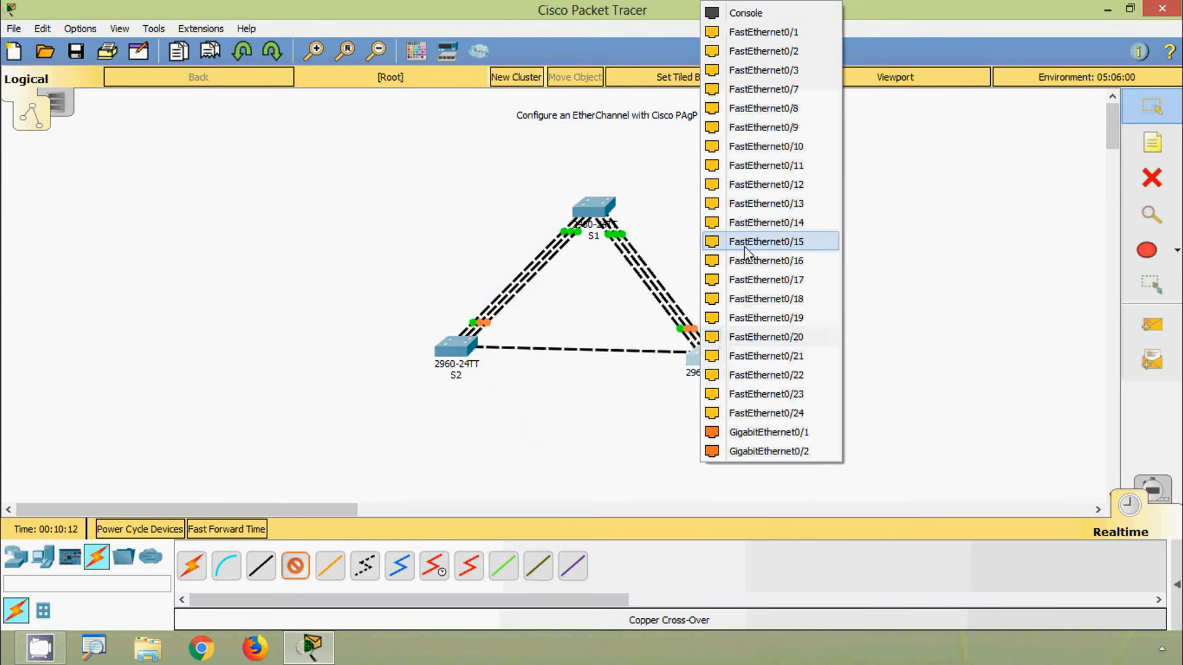
left_click(749, 108)
left_click(457, 350)
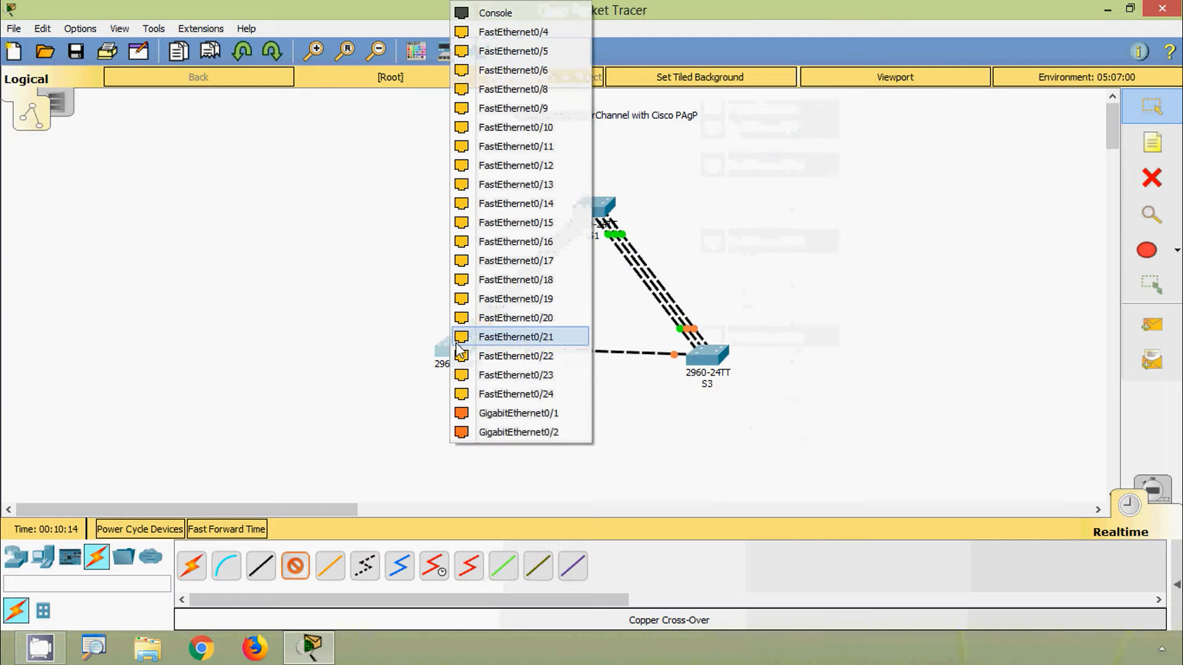
left_click(505, 89)
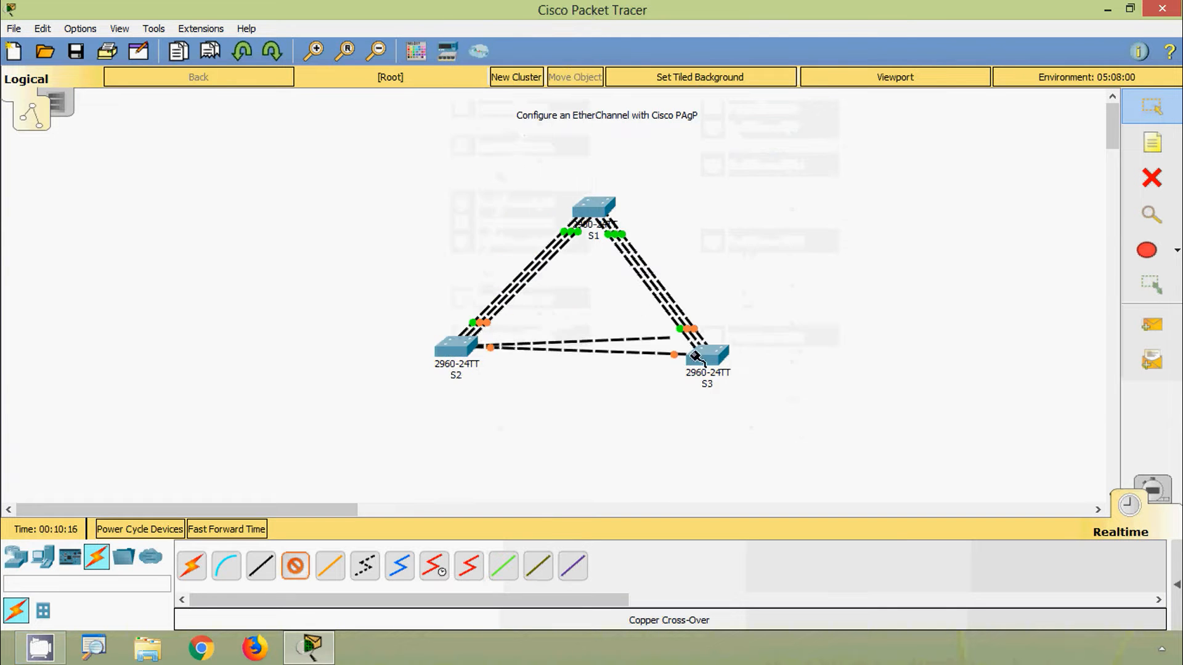
left_click(696, 356)
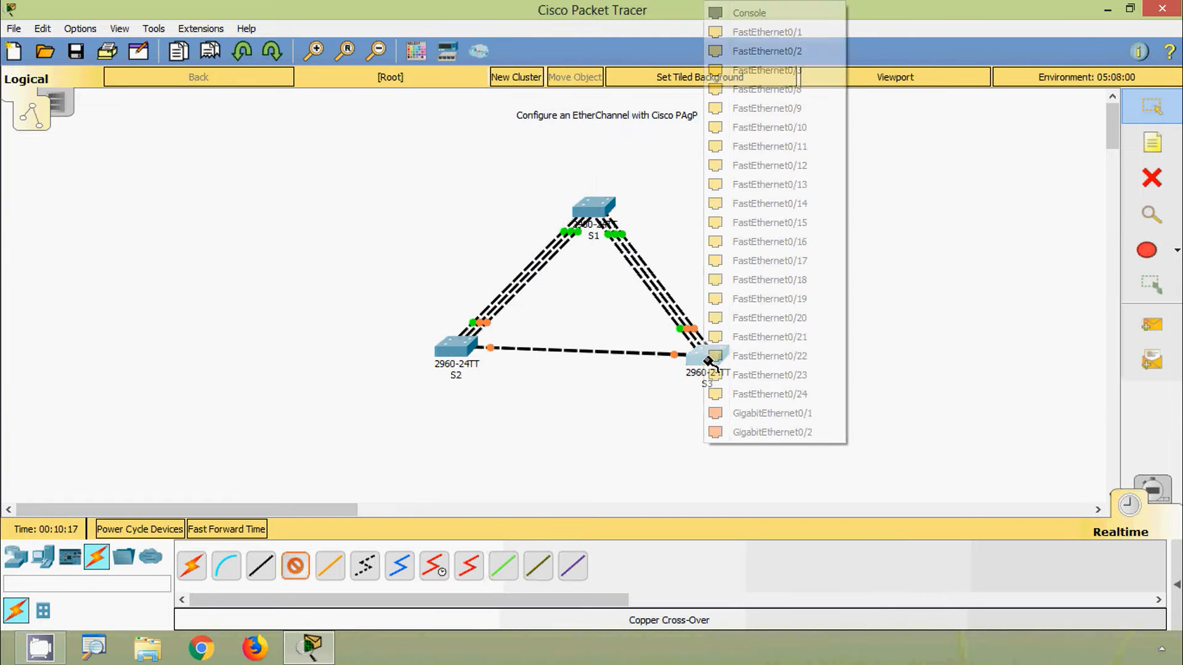
left_click(756, 91)
left_click(459, 350)
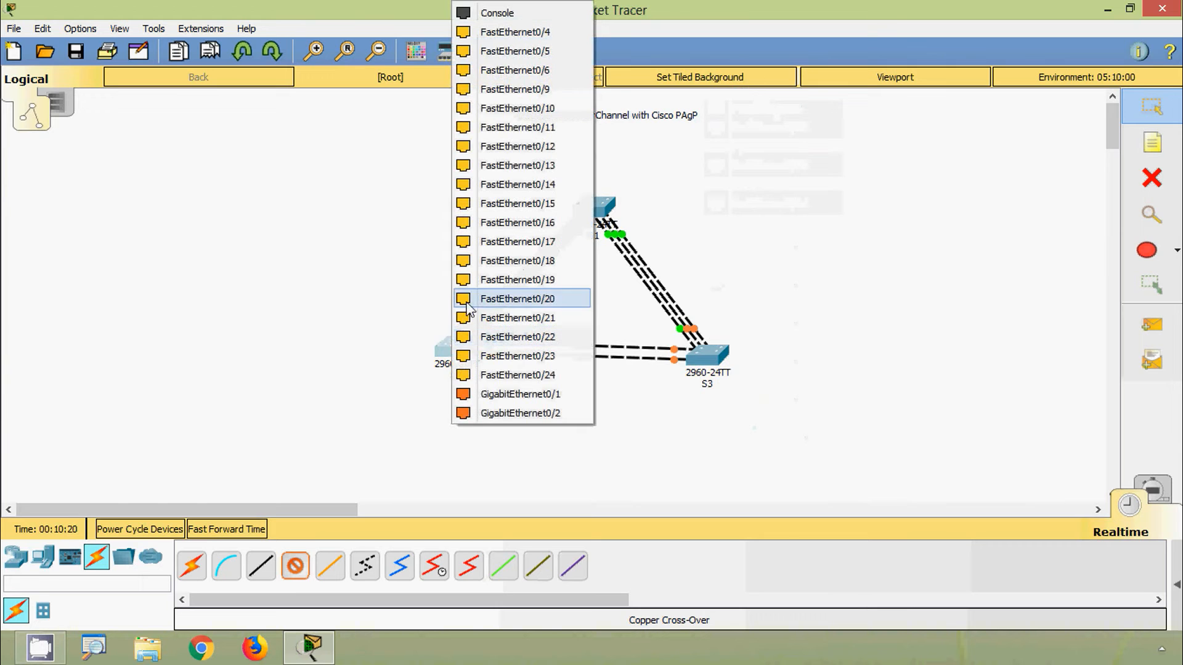
left_click(493, 89)
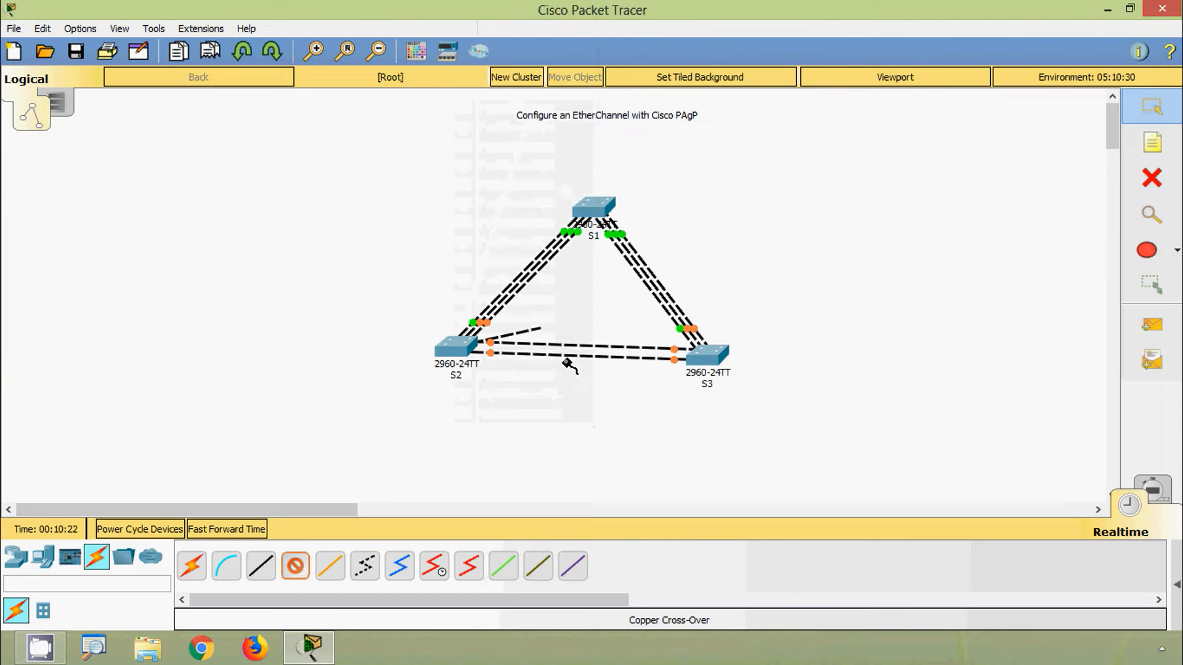
left_click(708, 356)
left_click(754, 90)
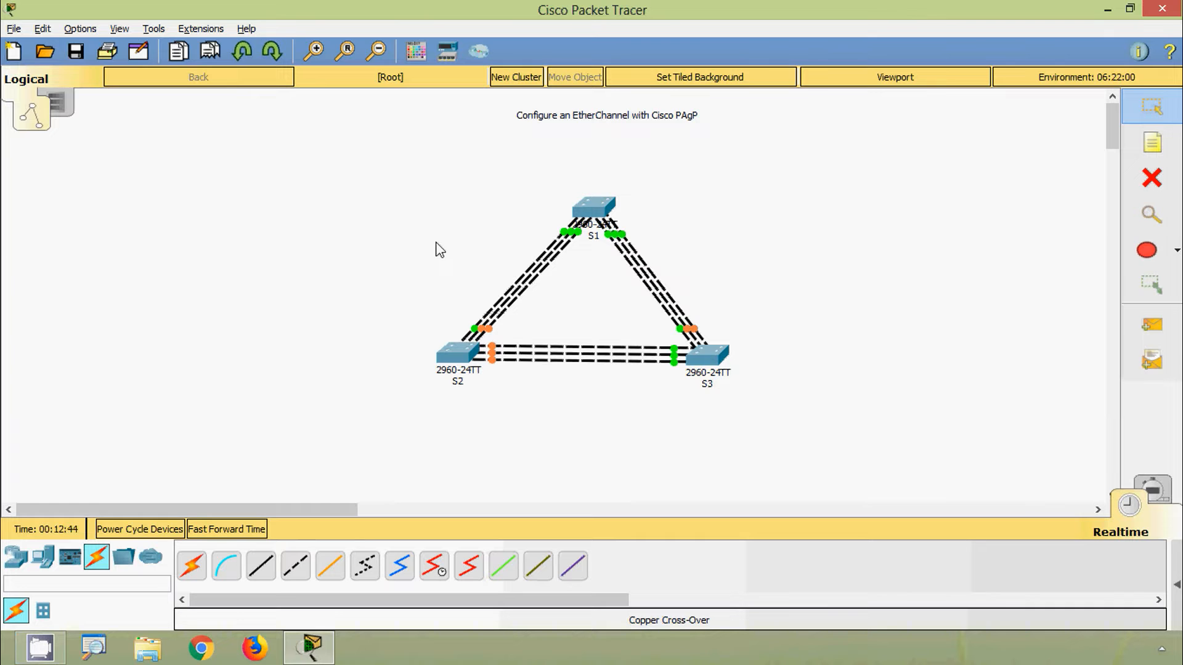
- Open the command-line interface of switch S1
key("alt")
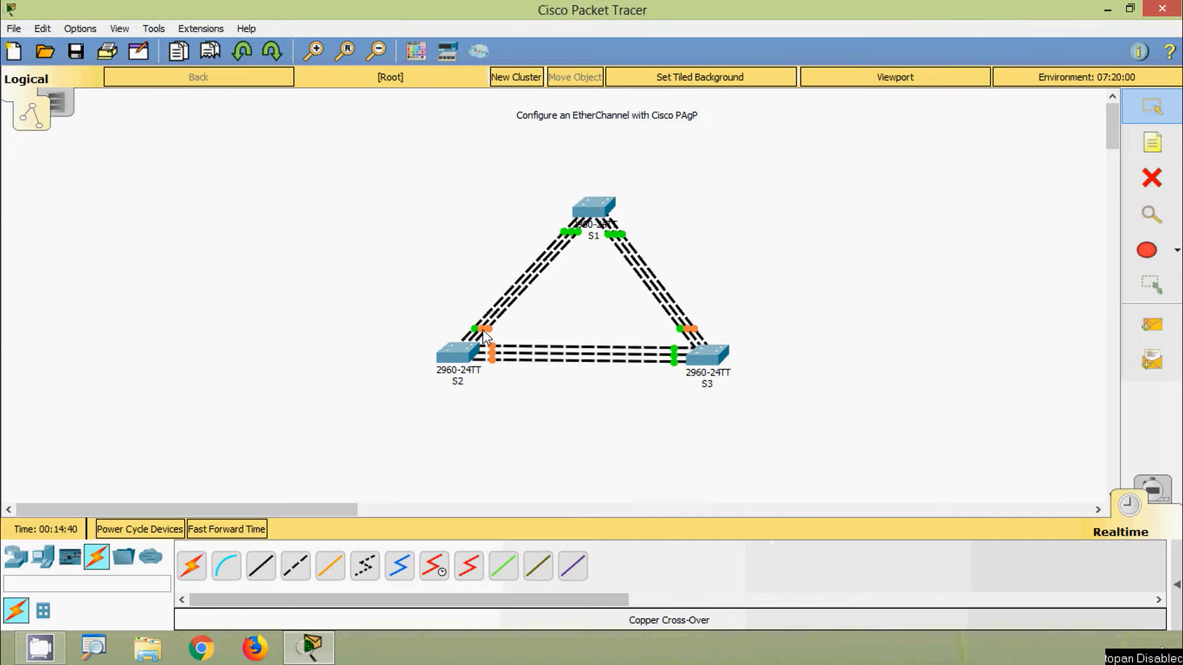
left_click(605, 221)
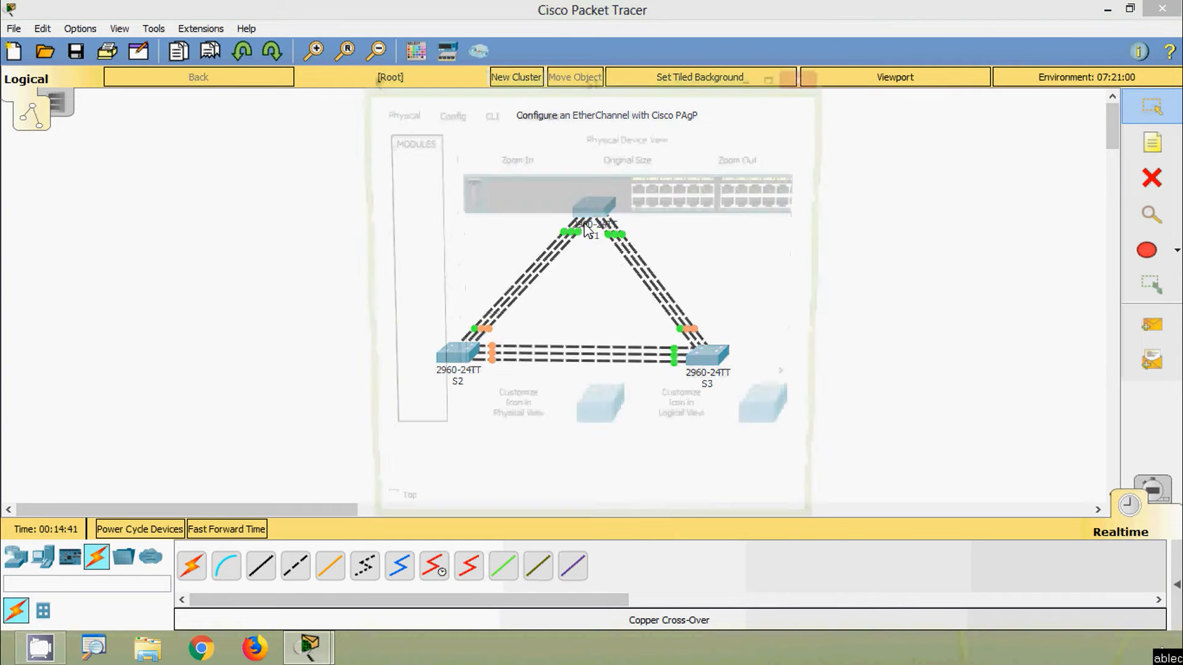
left_click(510, 96)
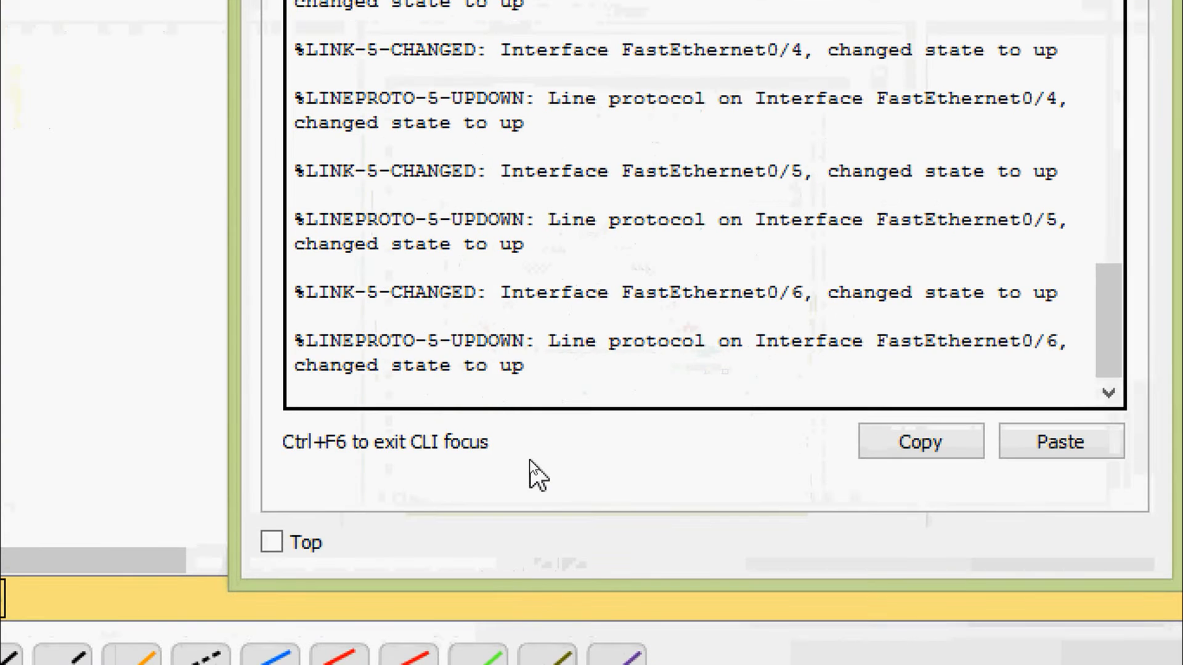
- Enter privileged mode on switch S1 and start global configuration mode with configure terminal
key("Return")
type("ena")
key("Tab")
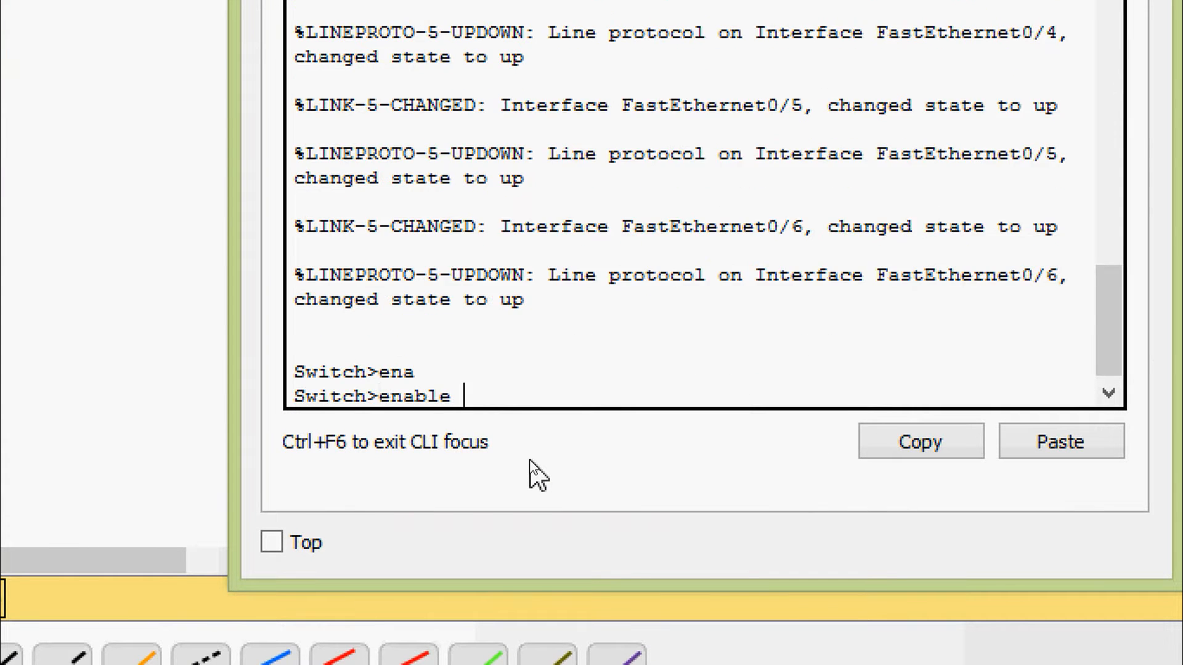
key("Return")
type("conf")
key("Tab")
type("t")
key("Tab")
key("Return")
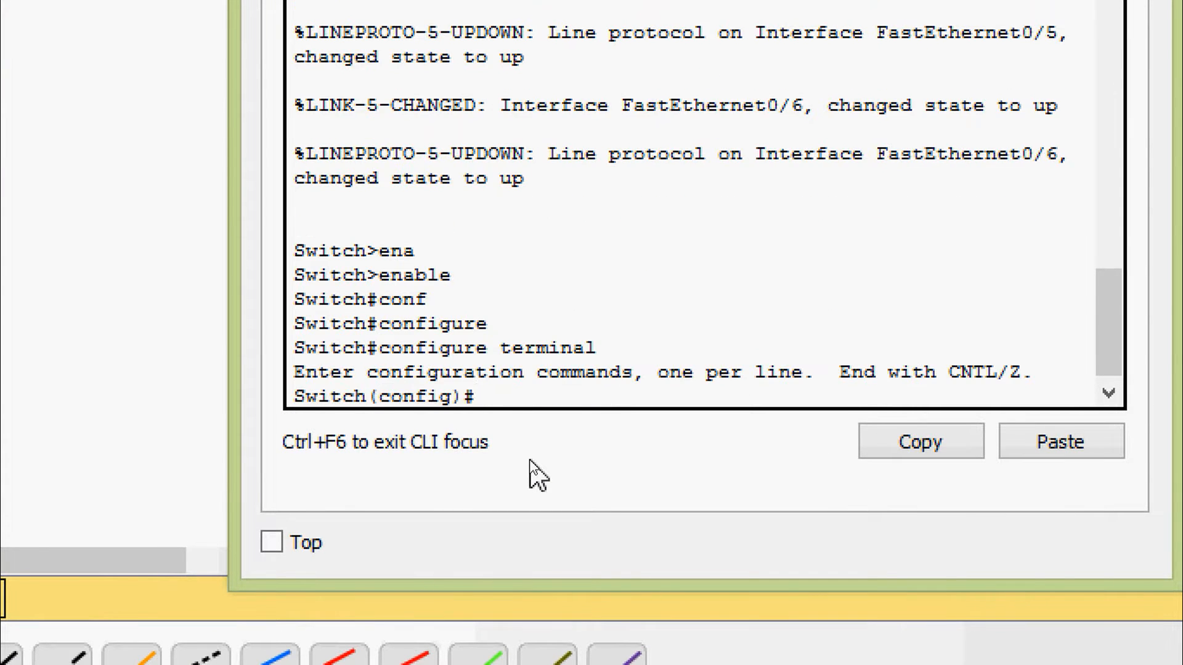
- Set the switch's hostname to S1 and return to privileged mode
type("ho")
key("Tab")
type("S1")
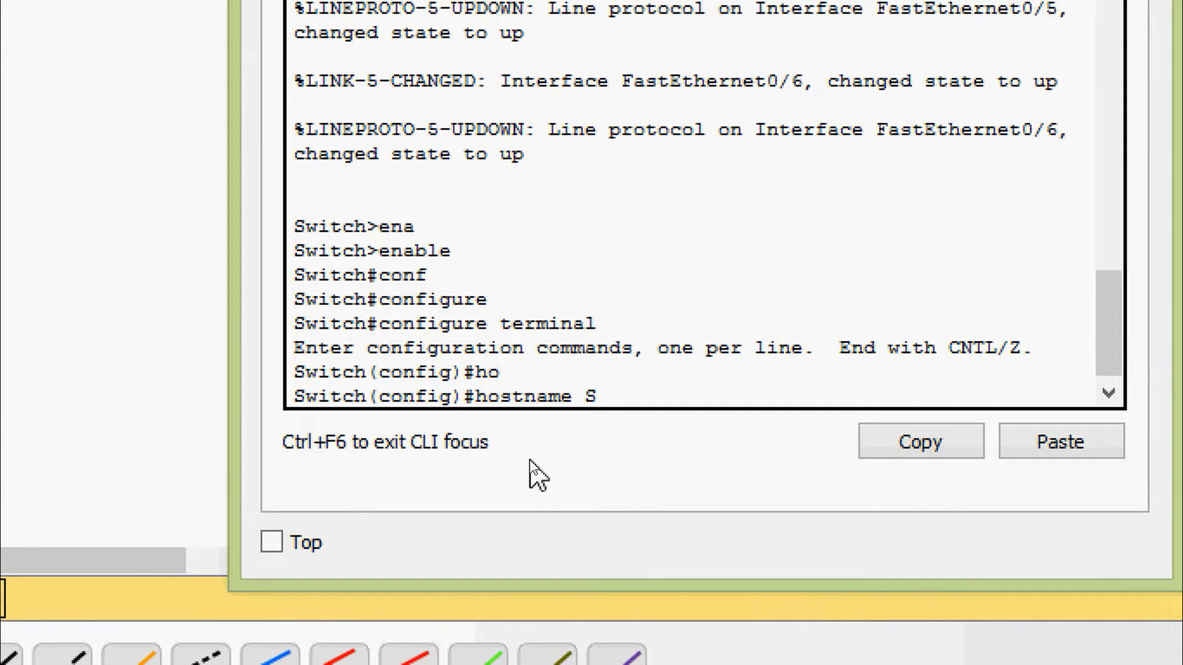
key("Return")
key("ctrl+z")
- Save S1's running-config to startup-config under the default destination filename and close the S1 window
type("cop")
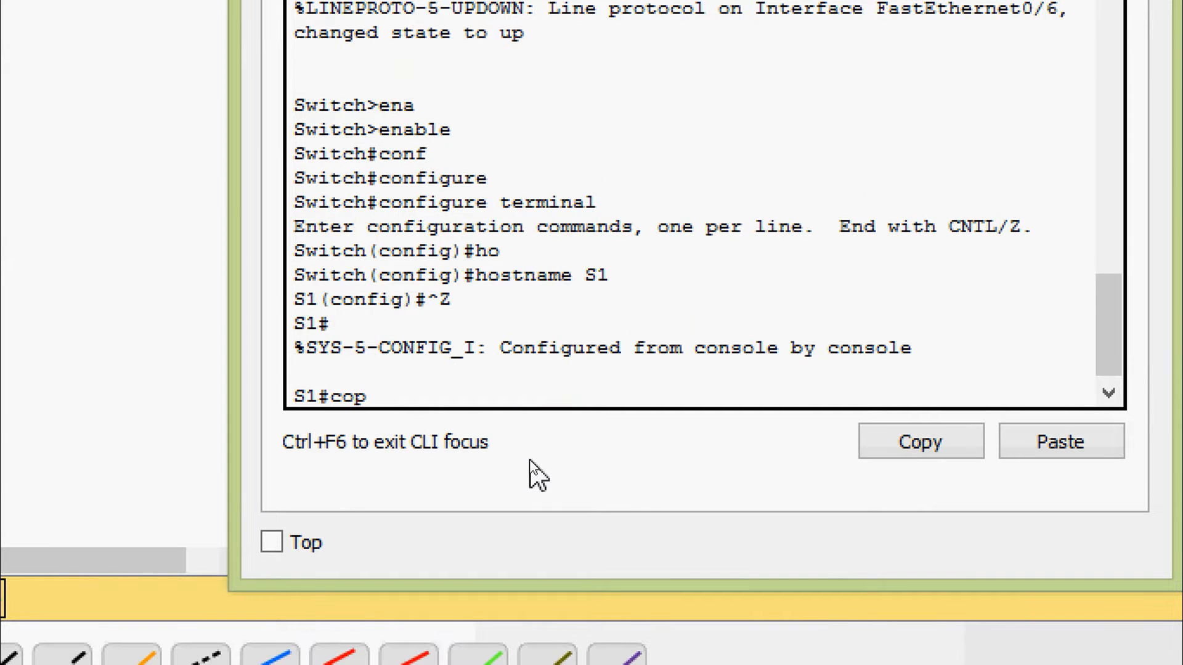
key("Tab")
type("r")
key("Tab")
type("st")
key("Tab")
key("Return")
key("Return")
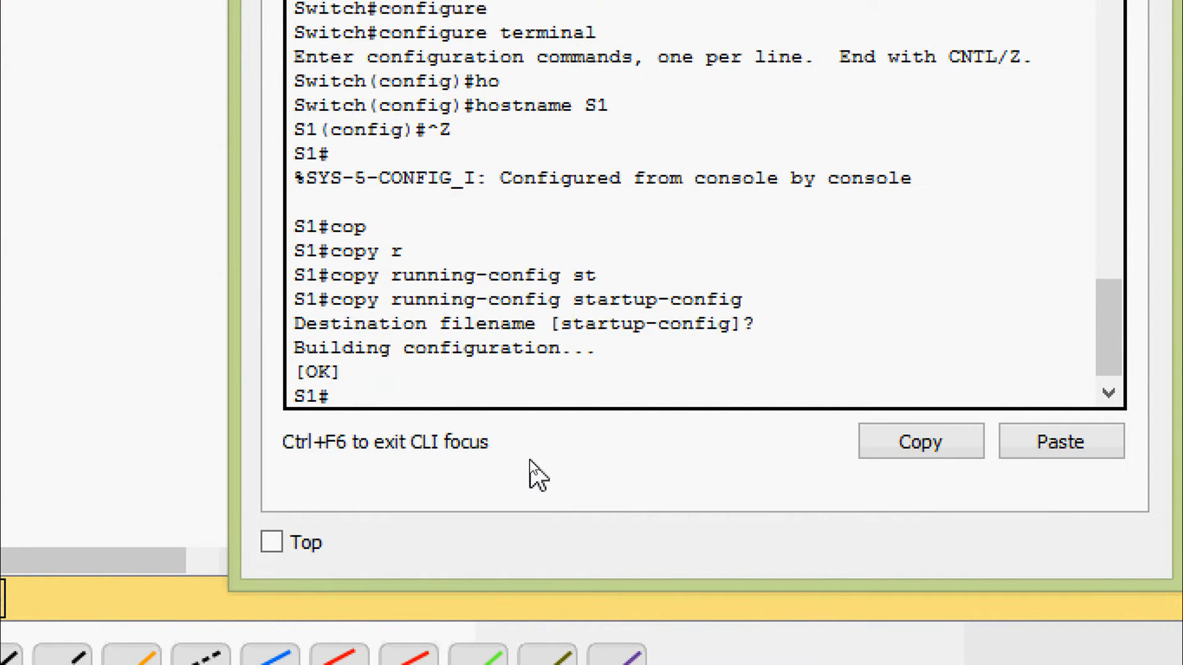
left_click(833, 59)
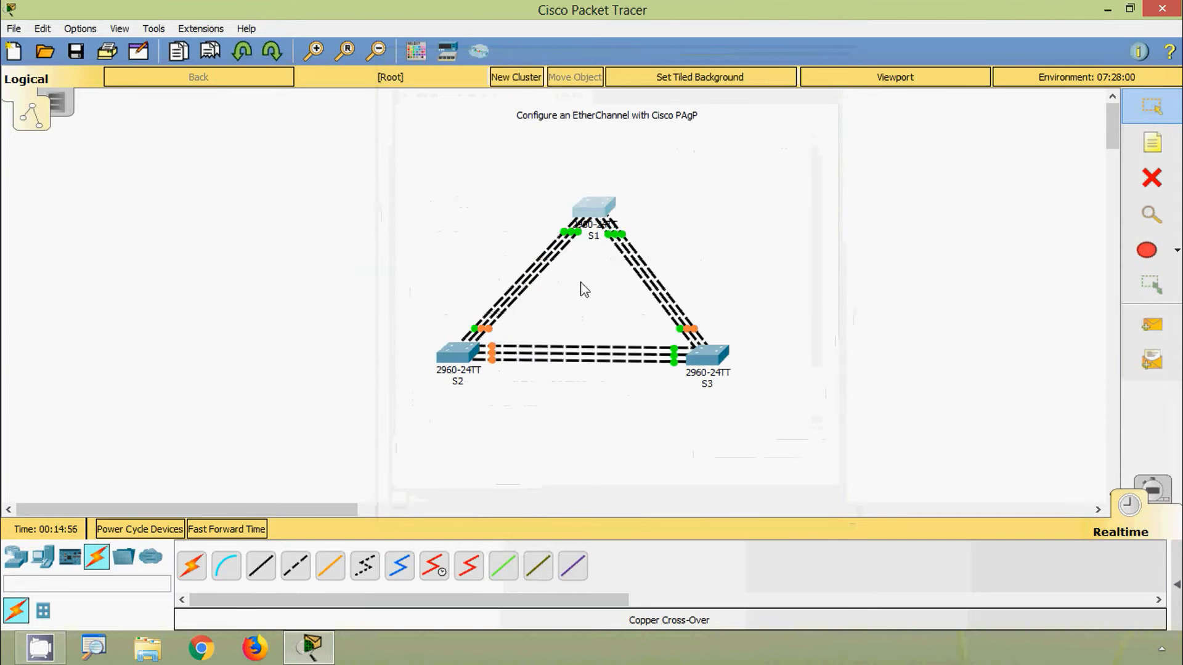
- Open the command-line interface of switch S2 and enter global configuration mode from privileged mode
left_click(459, 351)
left_click(488, 114)
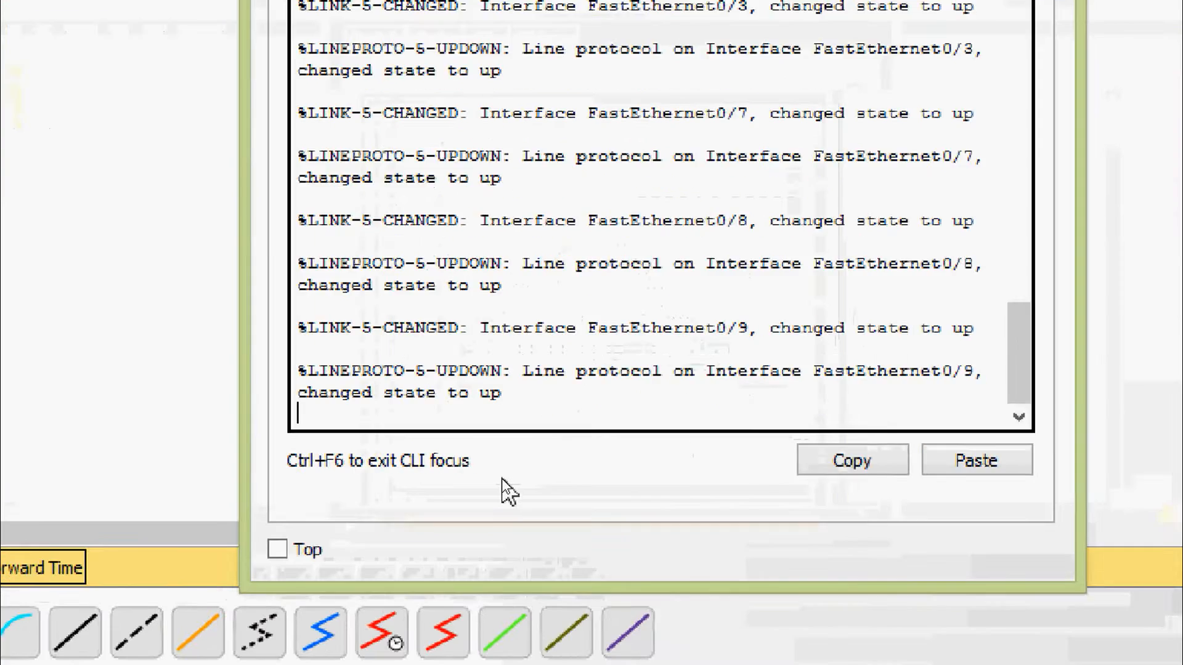
key("Return")
type("en")
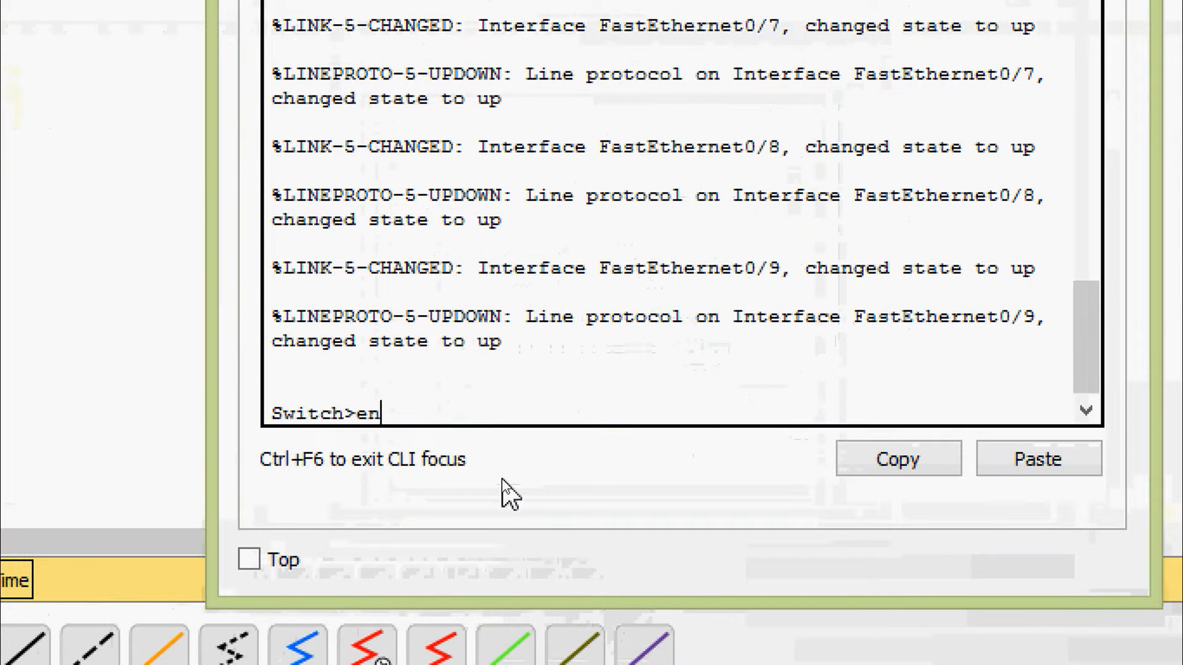
type("a")
key("Tab")
key("Return")
type("conf")
key("Tab")
type("t")
key("Tab")
key("Return")
key("Return")
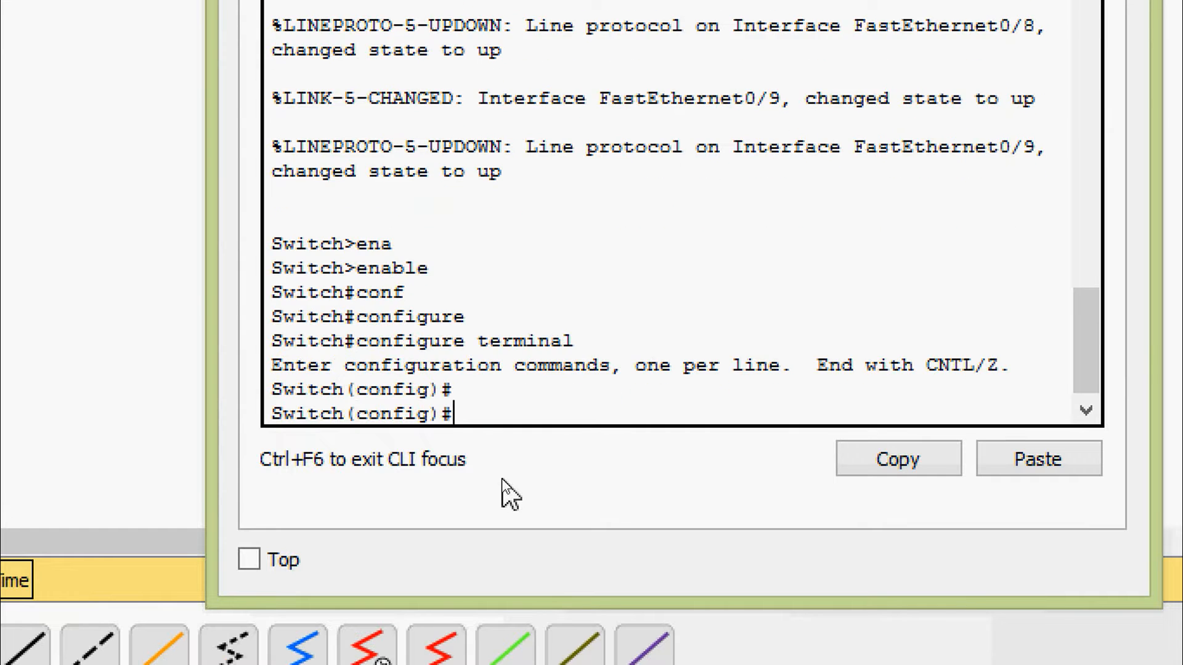
- Set the switch's hostname to S2 and return to privileged mode
type("ho")
key("Tab")
type("S")
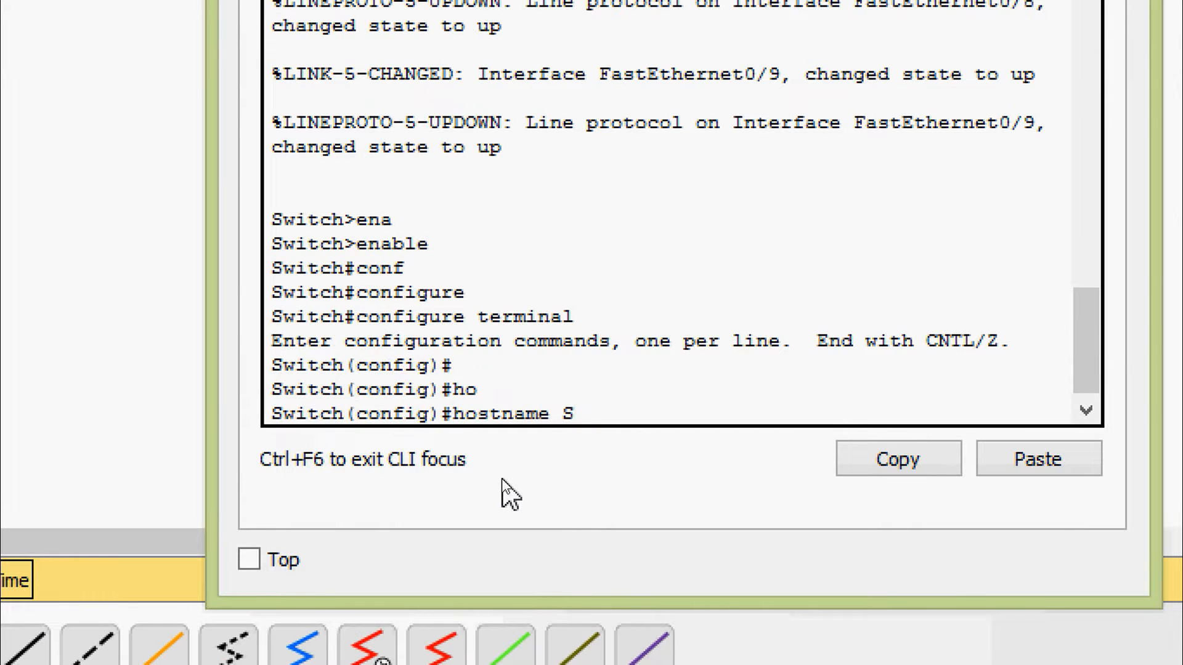
type("2")
key("Return")
key("ctrl+z")
- Save S2's running-config to startup-config under the default destination filename and close the S2 window
type("cop")
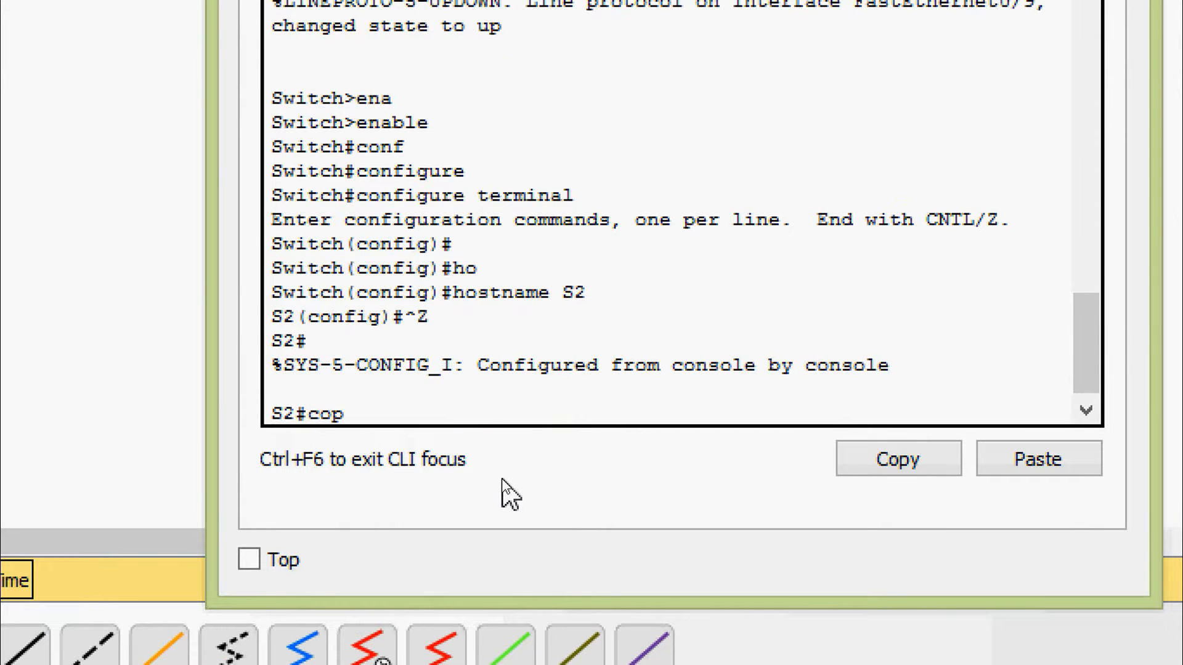
key("Tab")
type("r")
key("Tab")
type("st")
key("Tab")
key("Return")
key("Return")
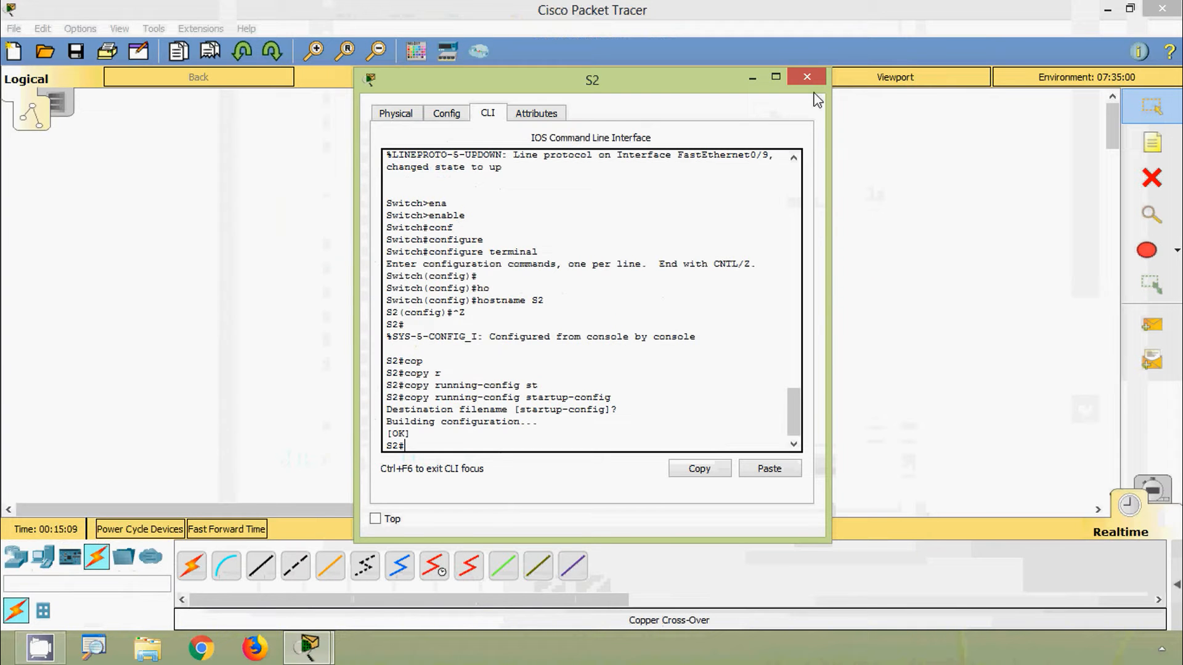
left_click(807, 77)
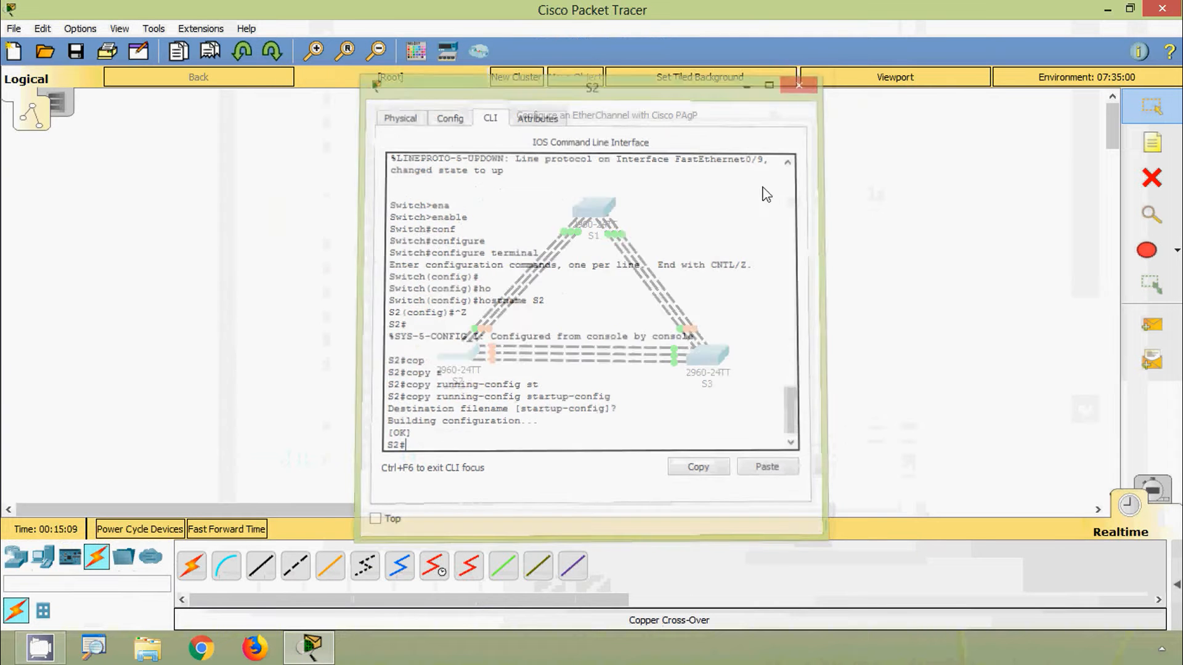
- Open the command-line interface of switch S3 and enter global configuration mode from privileged mode
left_click(705, 352)
left_click(488, 114)
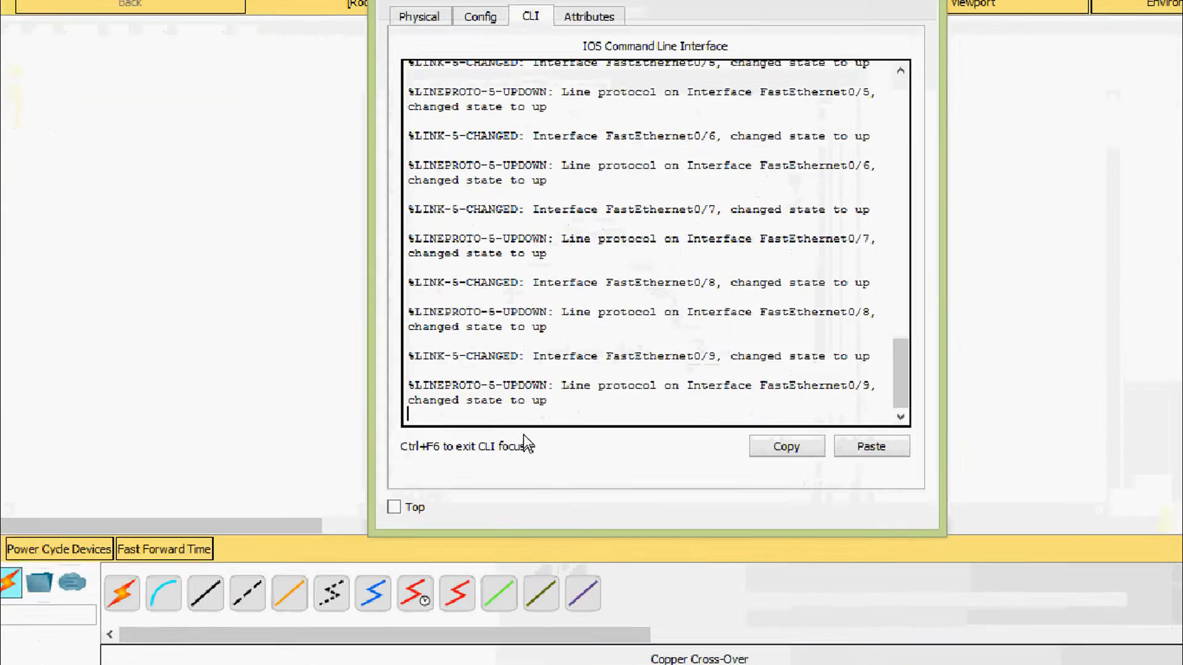
key("Return")
type("ena")
key("Tab")
key("Return")
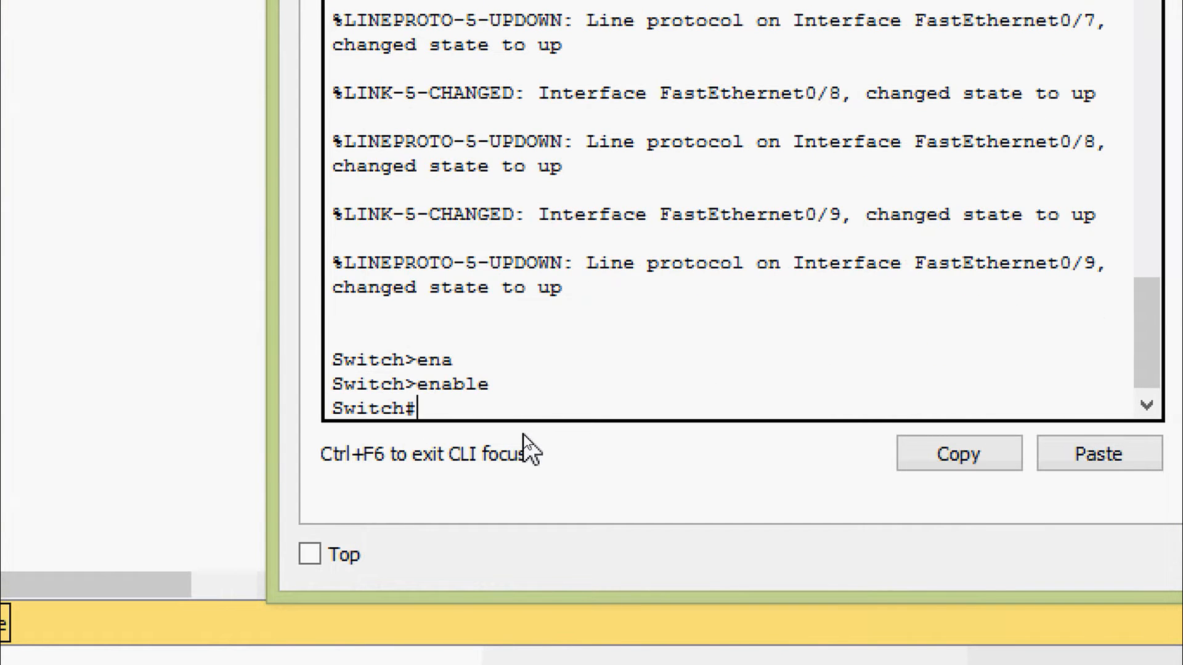
type("conf")
key("Tab")
type("t")
key("Tab")
key("Return")
key("Return")
- Set the switch's hostname to S3 and return to privileged mode
type("h")
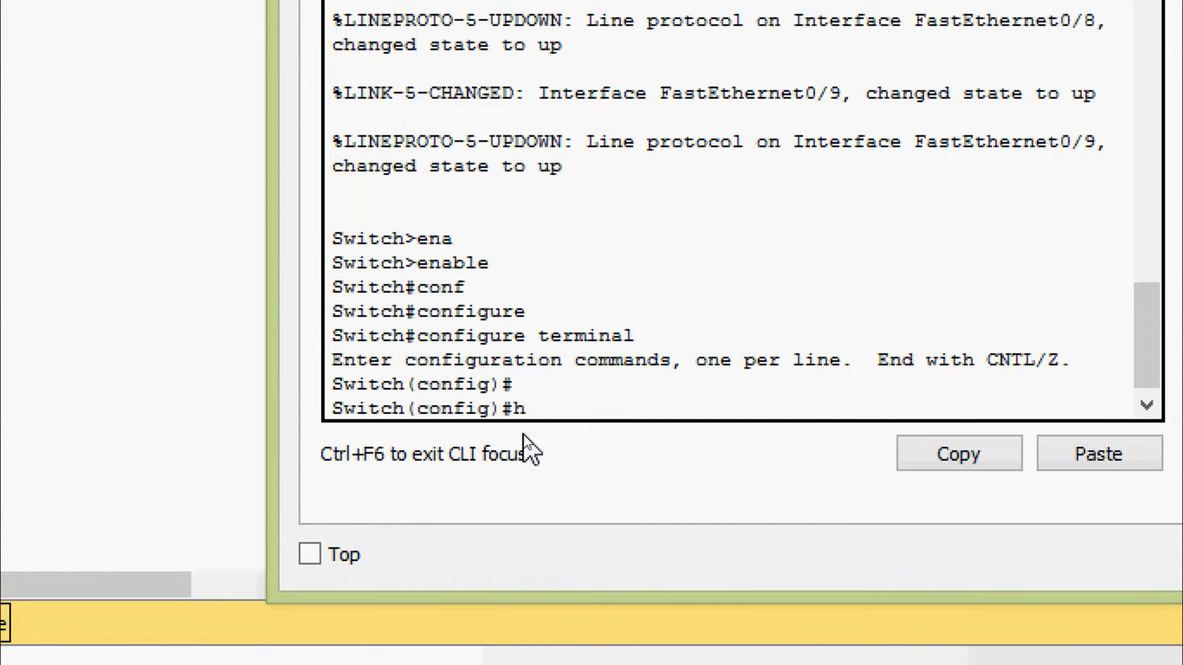
type("ow")
key("Tab")
key("BackSpace")
type("s")
key("Tab")
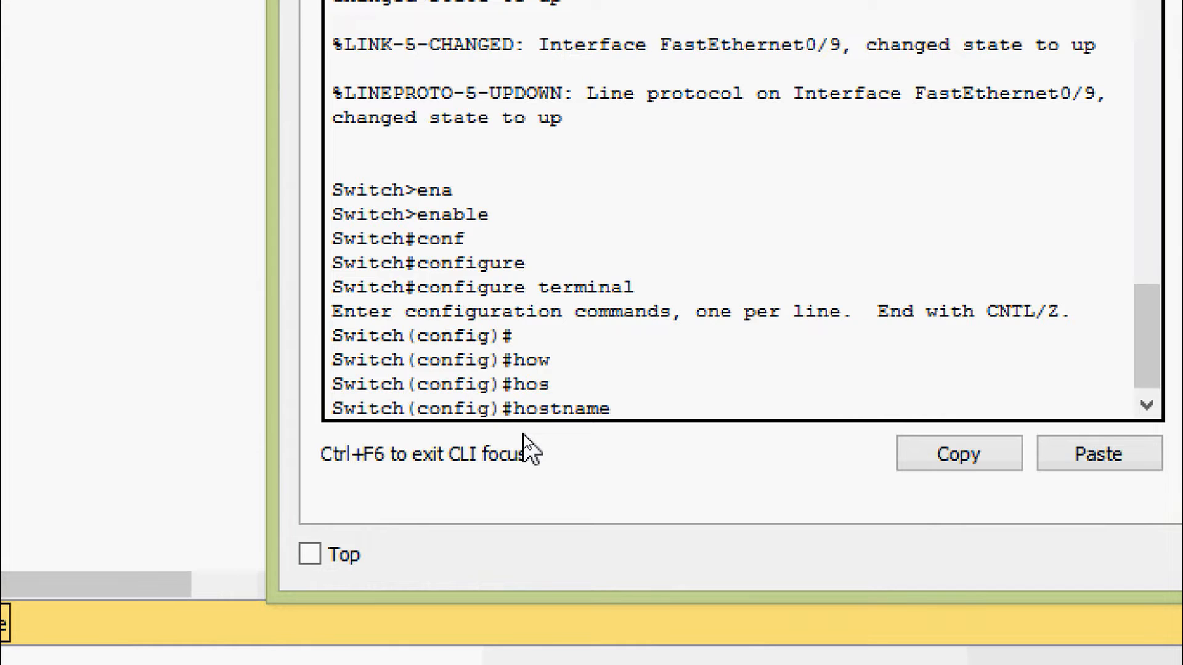
type("S3")
key("Return")
key("ctrl+z")
key("Return")
- Save S3's running-config to startup-config under the default destination filename and close the S3 window
type("cop")
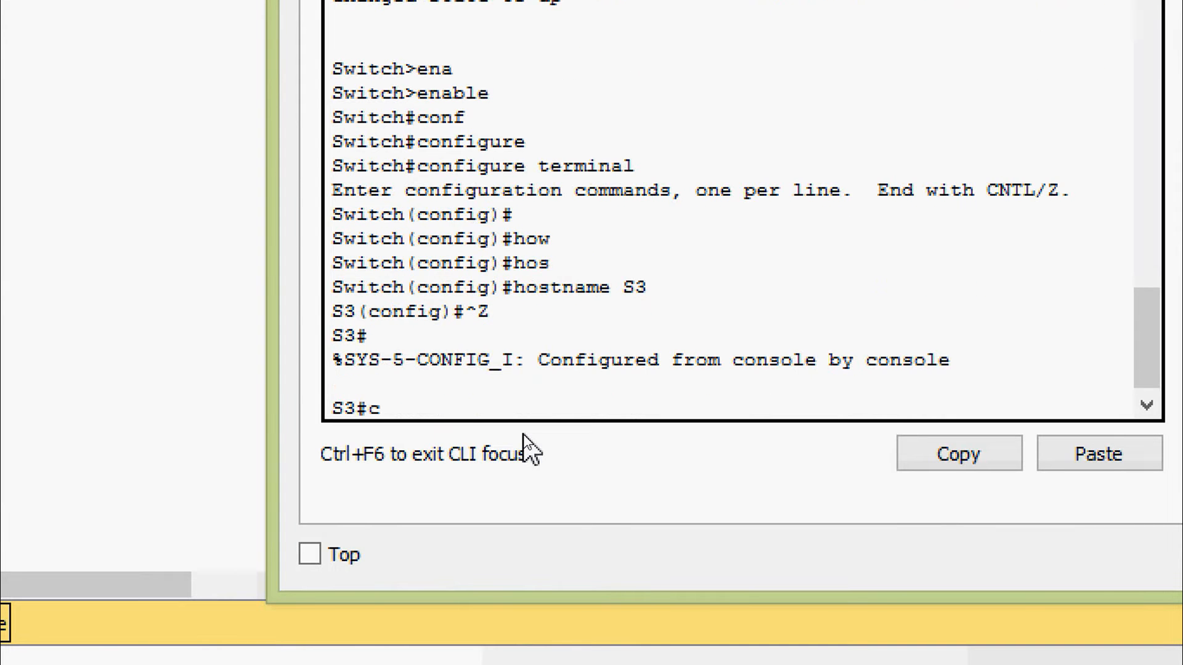
key("Tab")
type("r")
key("Tab")
type("st")
key("Tab")
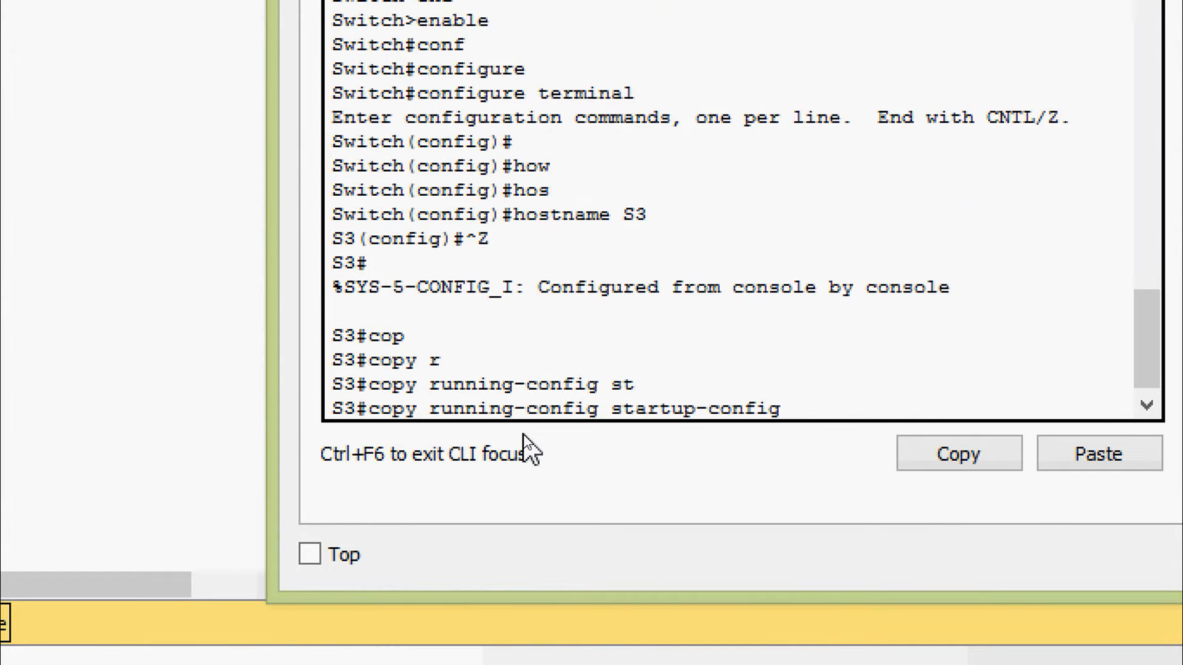
key("Return")
key("Return")
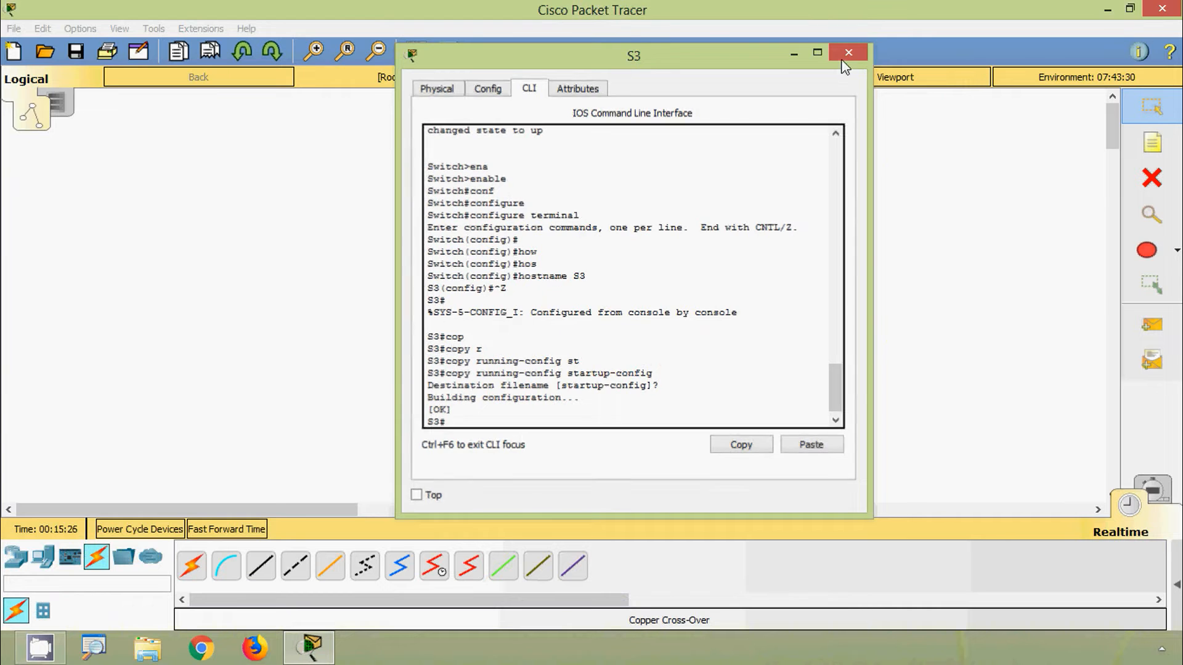
left_click(849, 53)
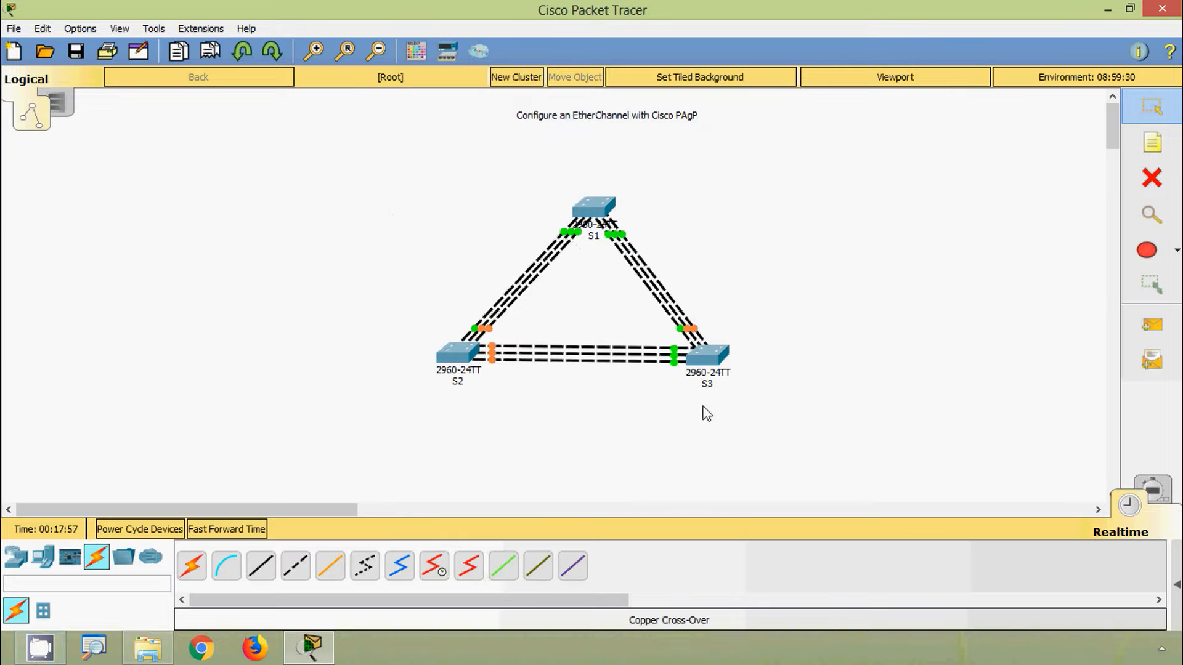
- Add the note "Fa 0/1, Fa 0/2, F 0/3" beside S1 on the side of its links to S2
left_click(1152, 143)
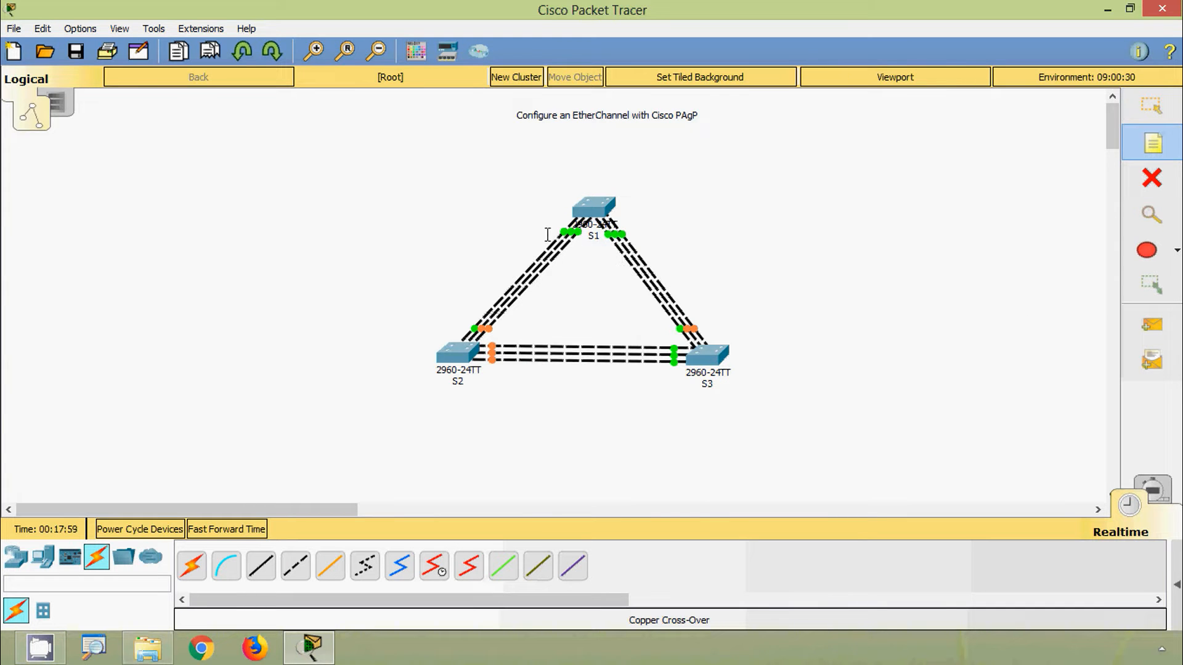
left_click(510, 223)
type("Fa 0/1, Fa 0/2, F 0/3")
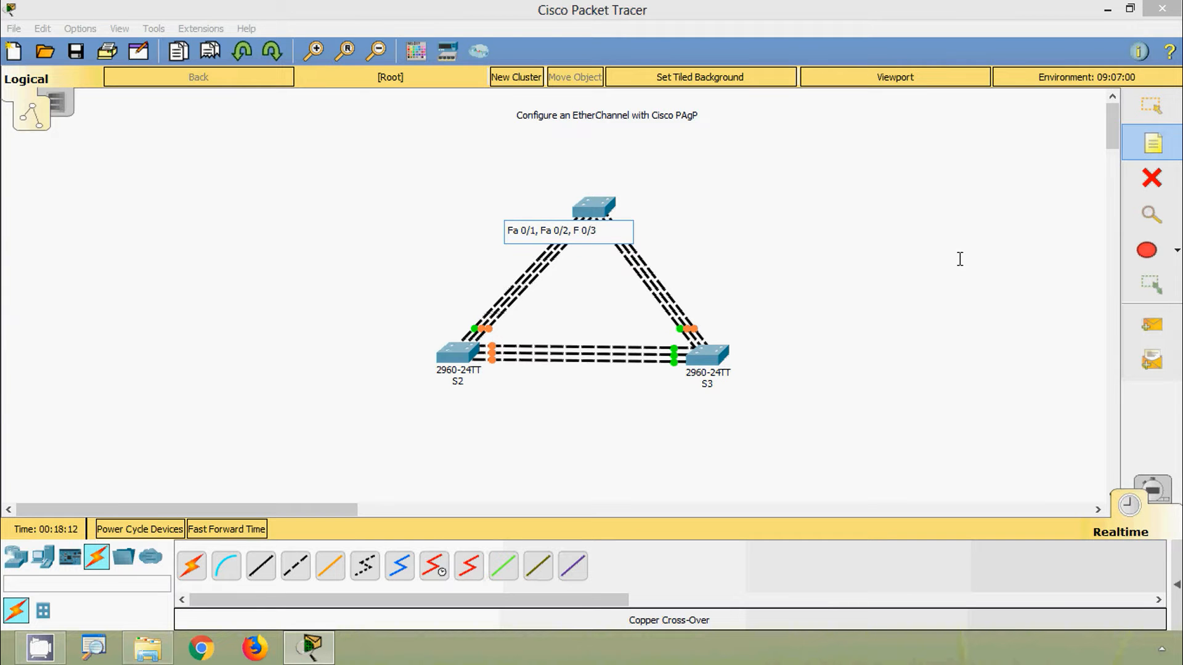
left_click(880, 248)
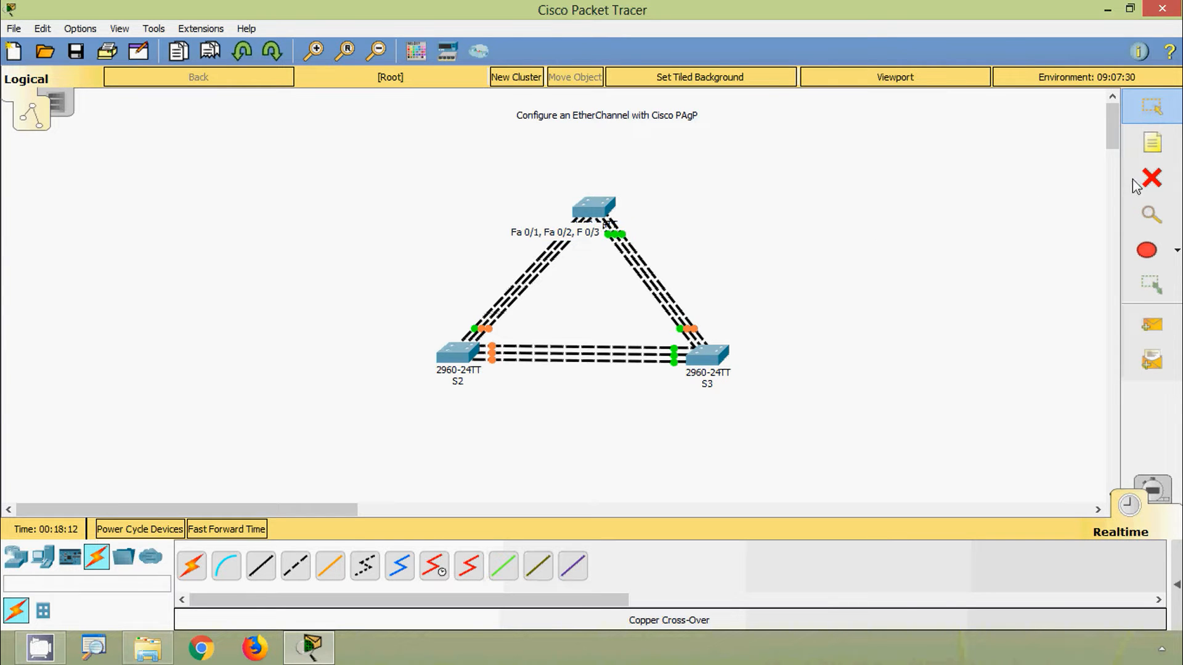
left_click_drag(531, 232, 490, 230)
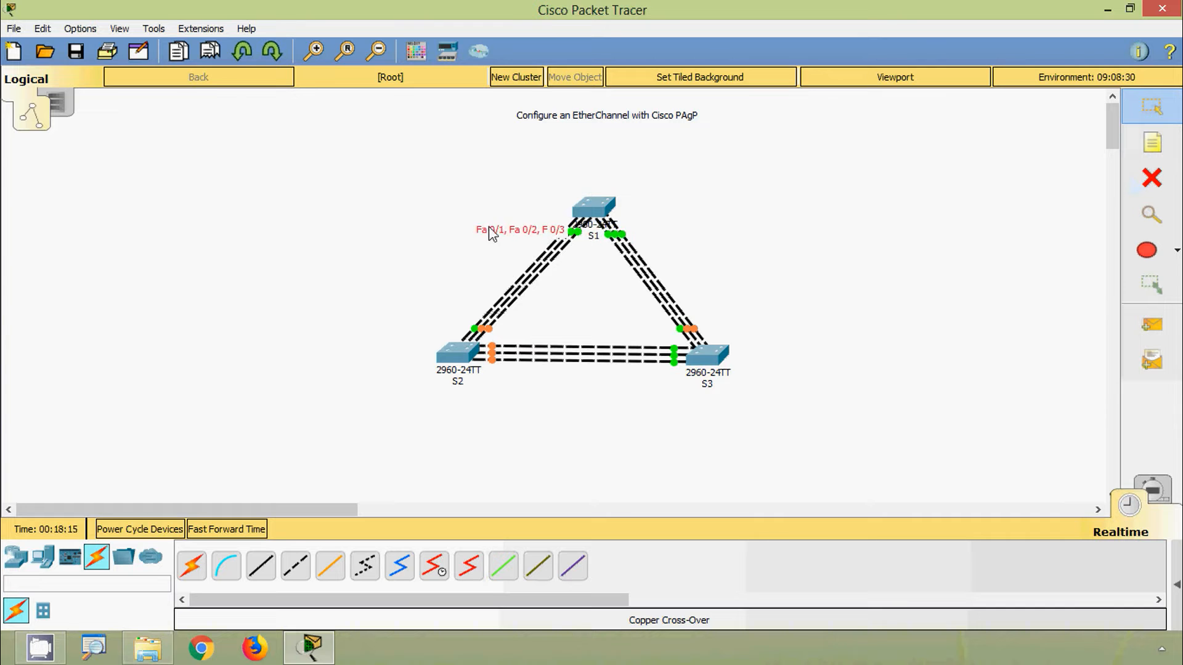
- Split the port note into three lines, Fa 0/1, Fa 0/2 and F 0/3 without commas, and position it next to S1
double_click(491, 231)
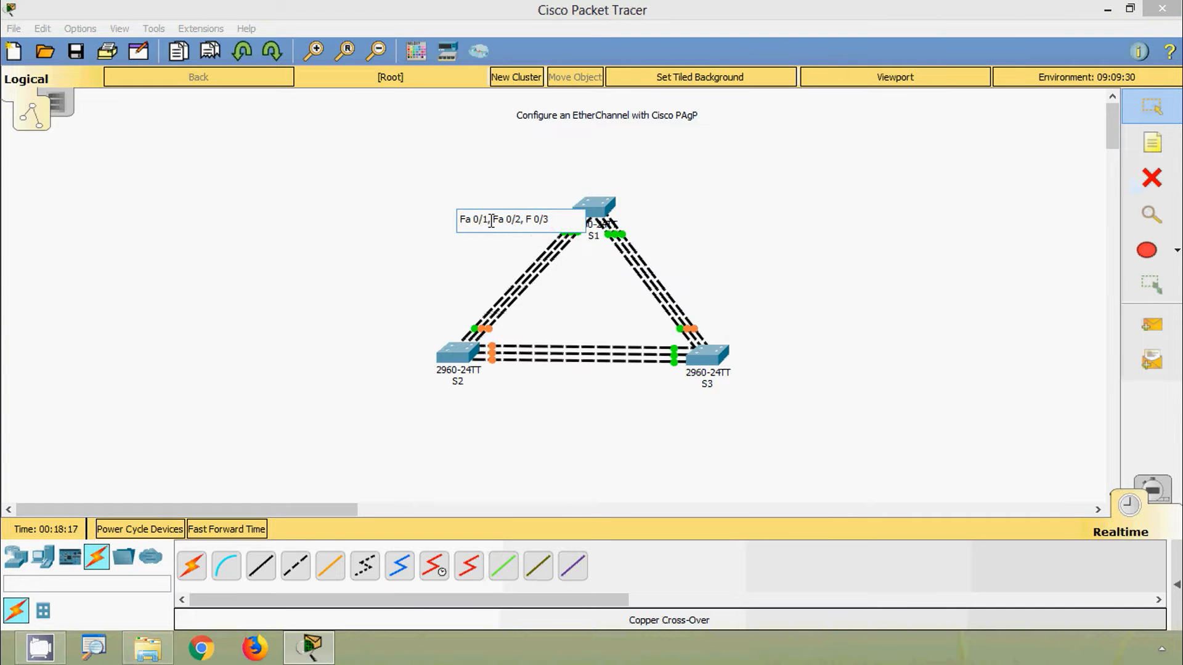
key("BackSpace")
key("Return")
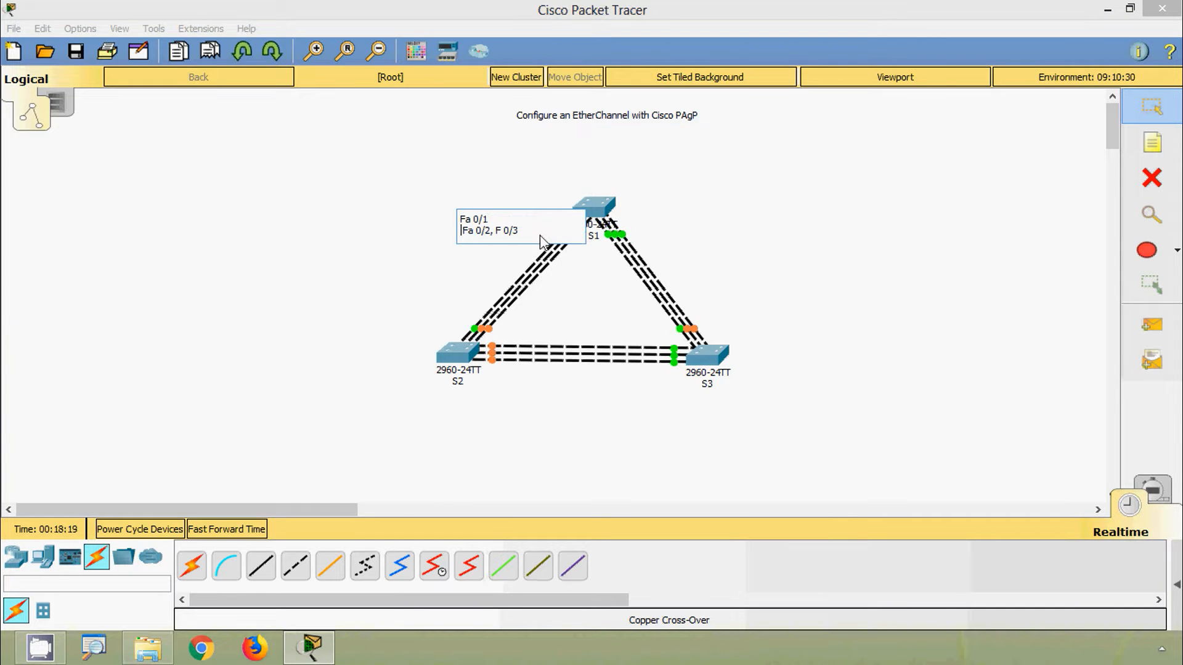
key("Delete")
key("BackSpace")
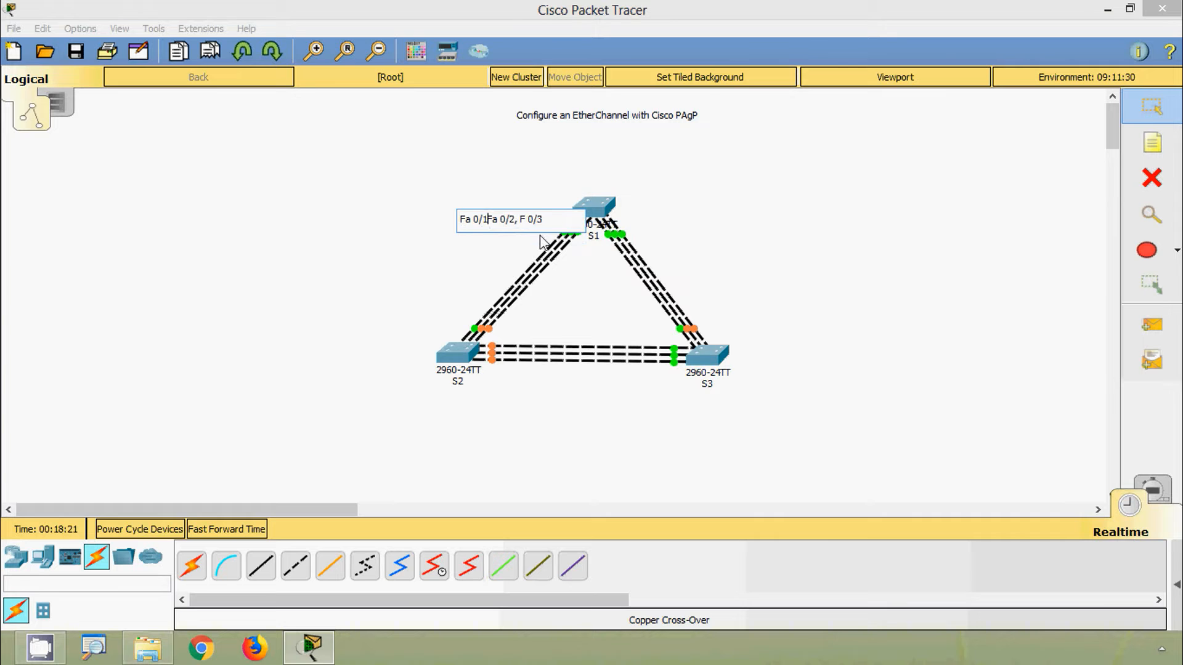
key("Return")
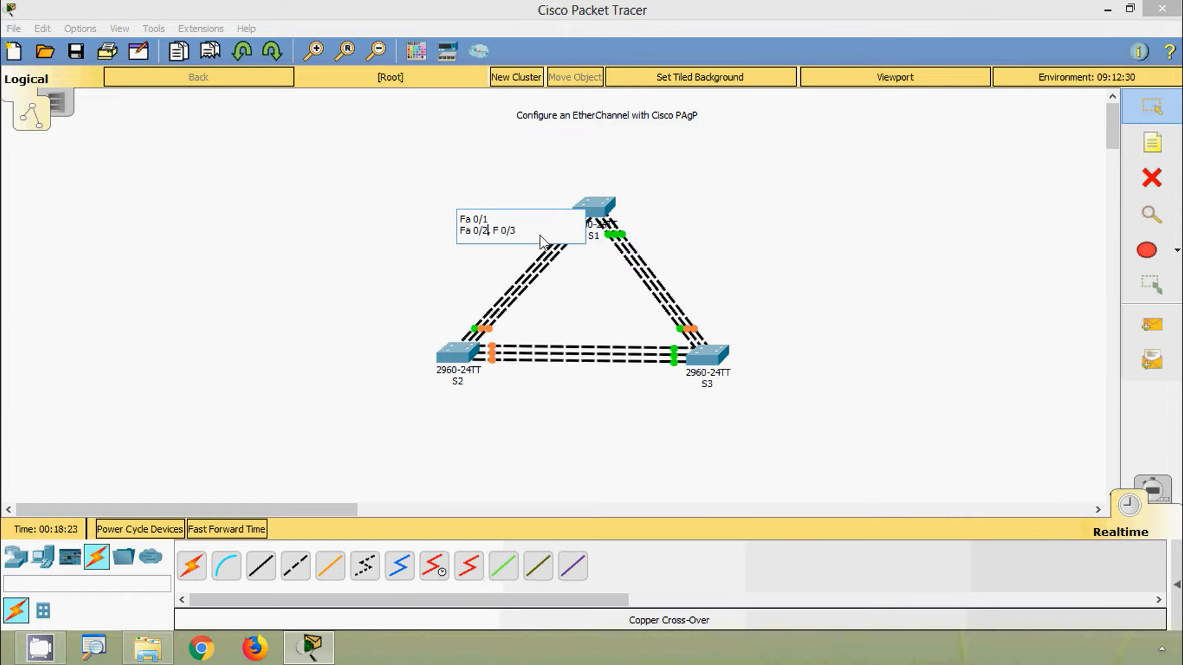
key("Delete")
key("Return")
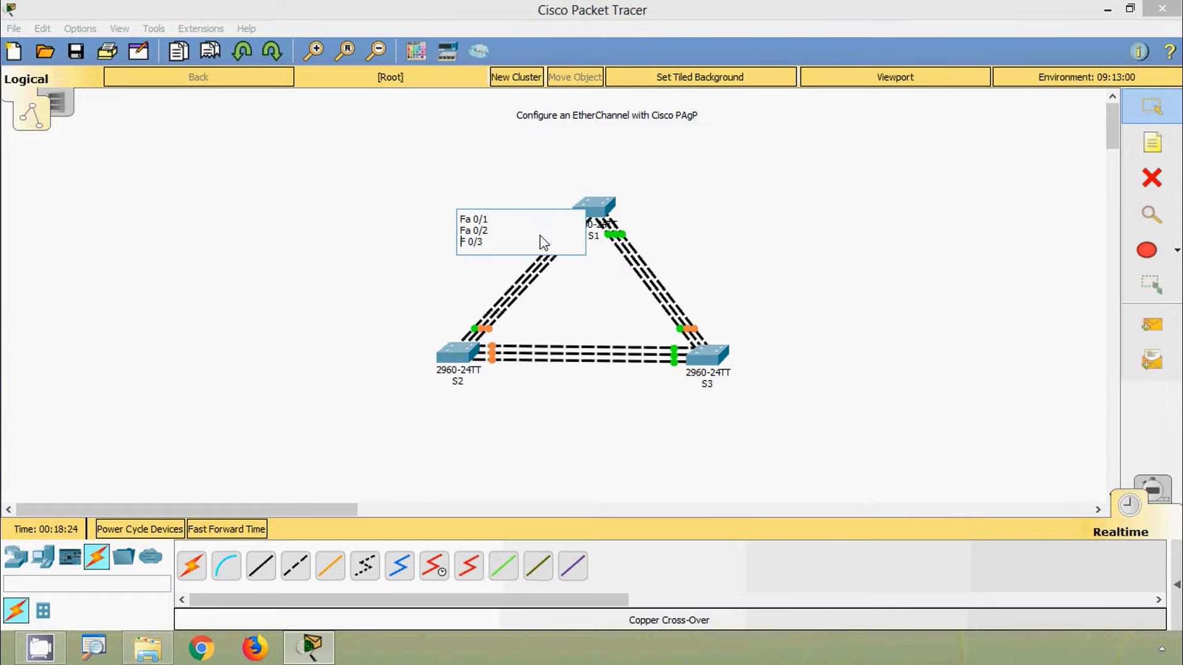
left_click(1130, 107)
left_click_drag(476, 234, 528, 227)
- Duplicate the three-line port note and place the copy just above S2, beside its links to S1
key("ctrl+c")
key("ctrl+v")
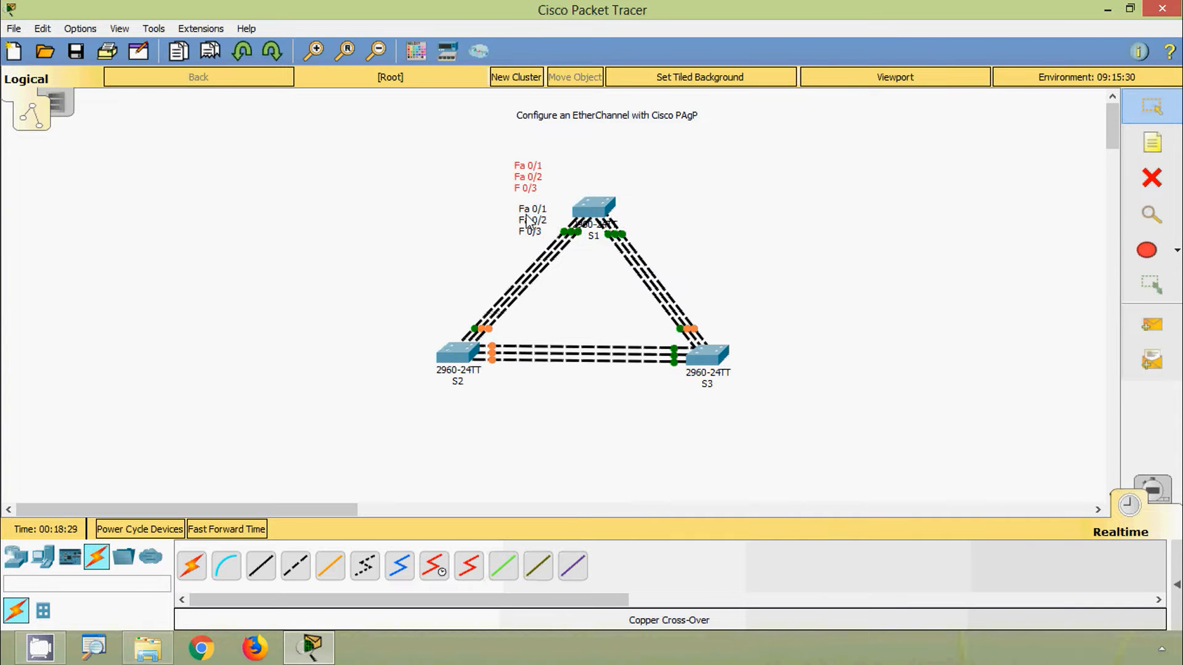
left_click_drag(530, 180, 456, 305)
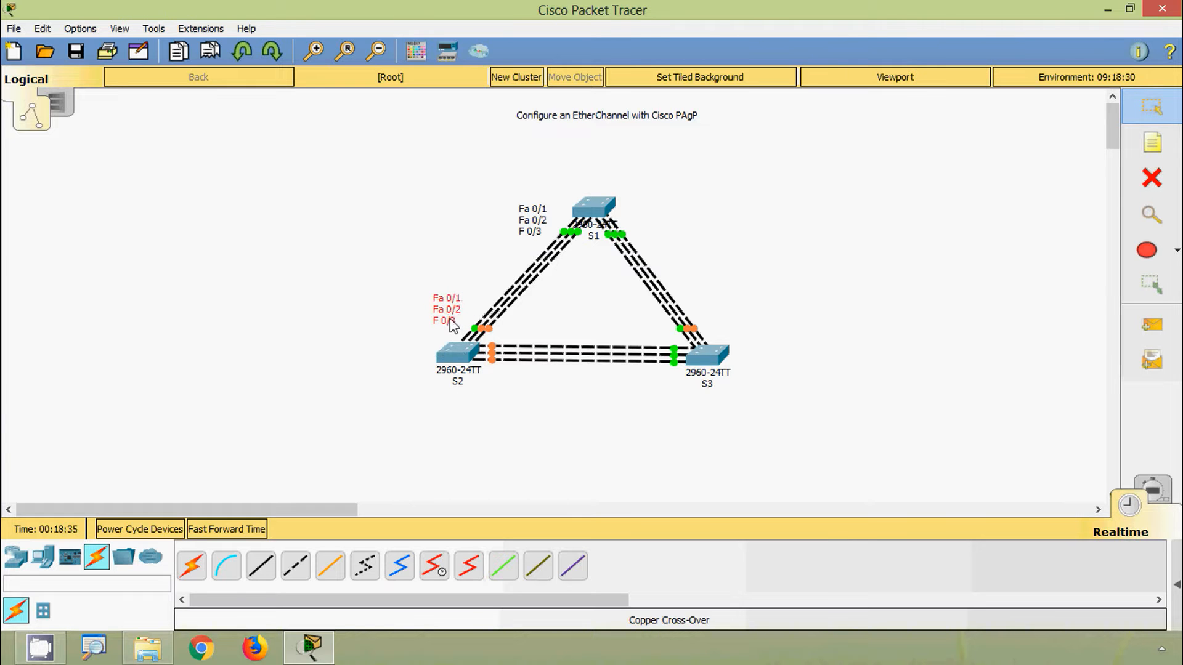
left_click(559, 441)
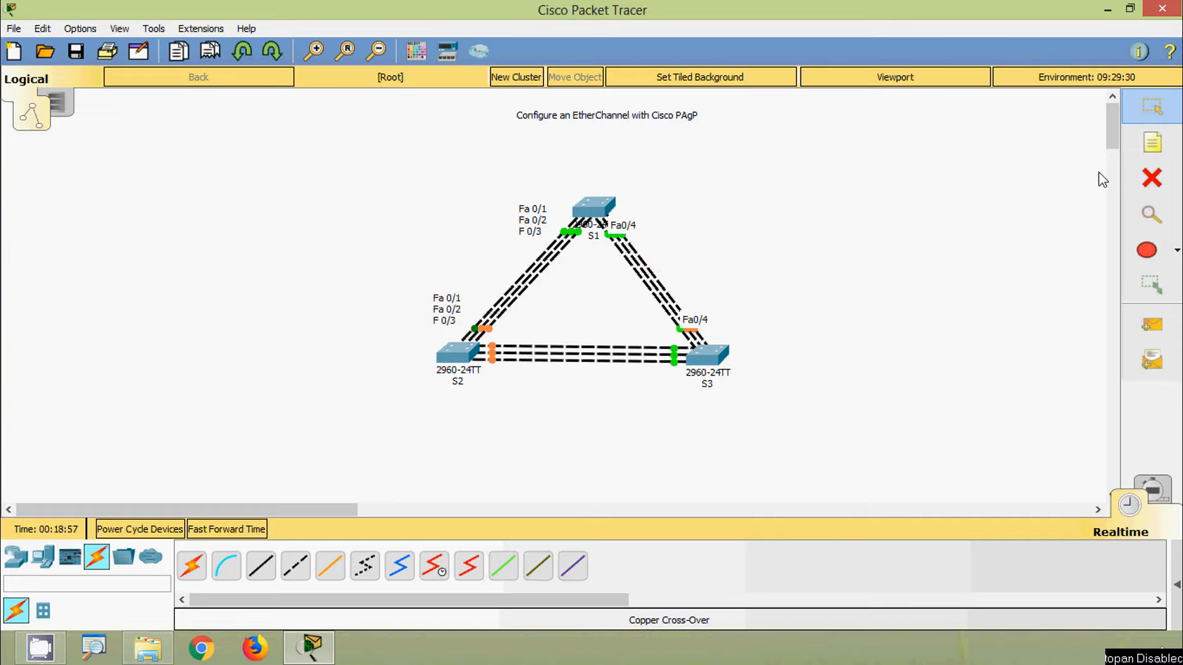
- Add a three-line note Fa 0/4, Fa 0/5, Fa 0/6 beside S1's links to S3, and place a copy just above S3
left_click(1150, 143)
left_click(644, 224)
type("F")
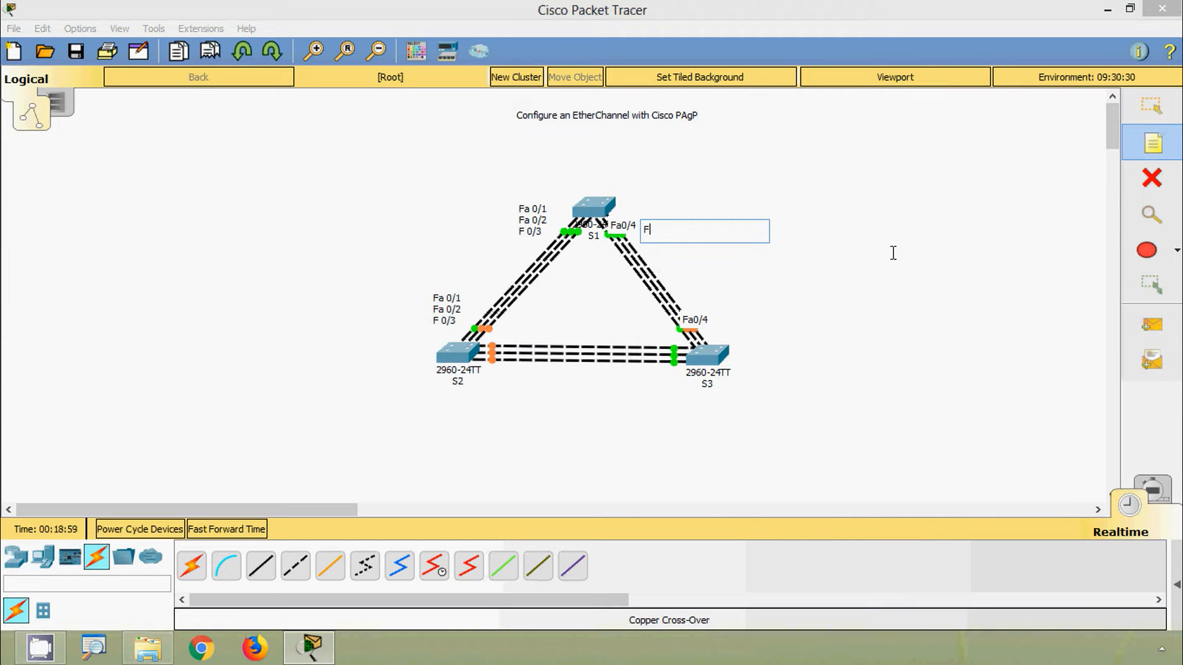
type("a 0/4")
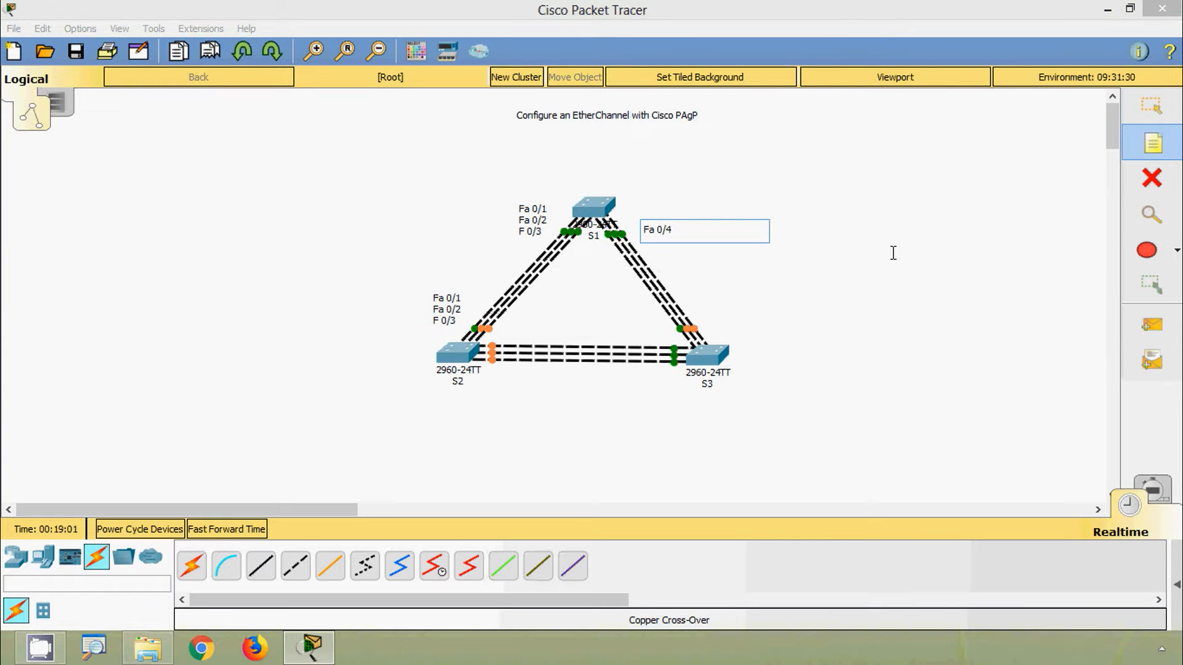
key("Return")
type("Fa0")
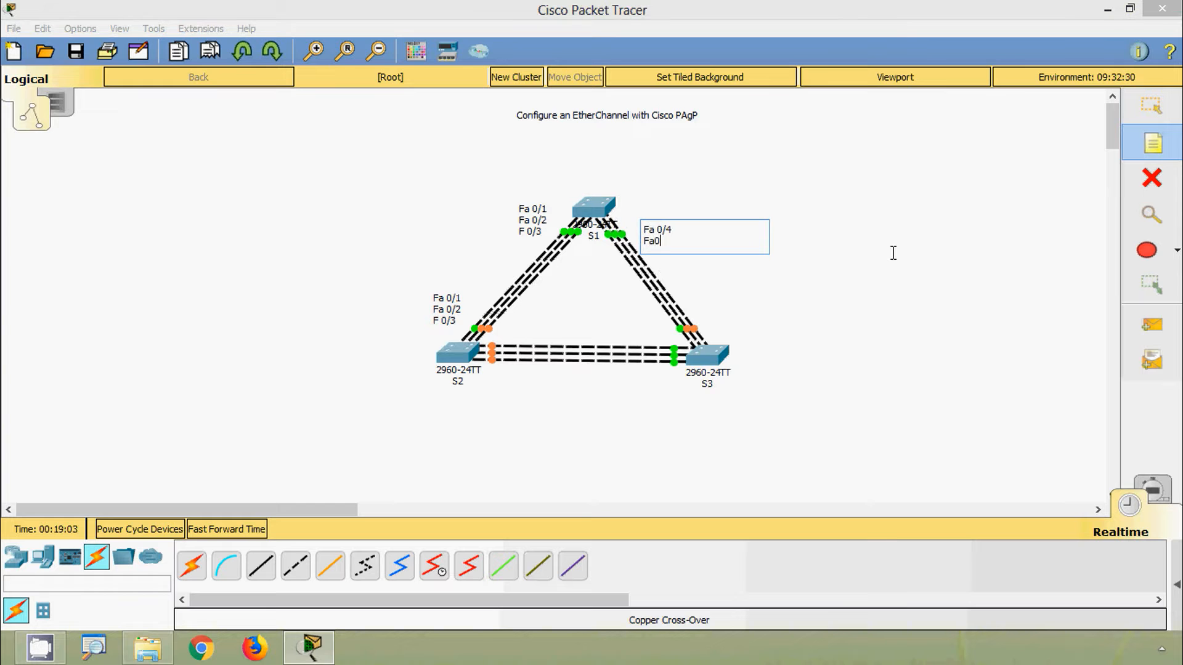
type("/5")
key("Return")
type("Fa 0/6")
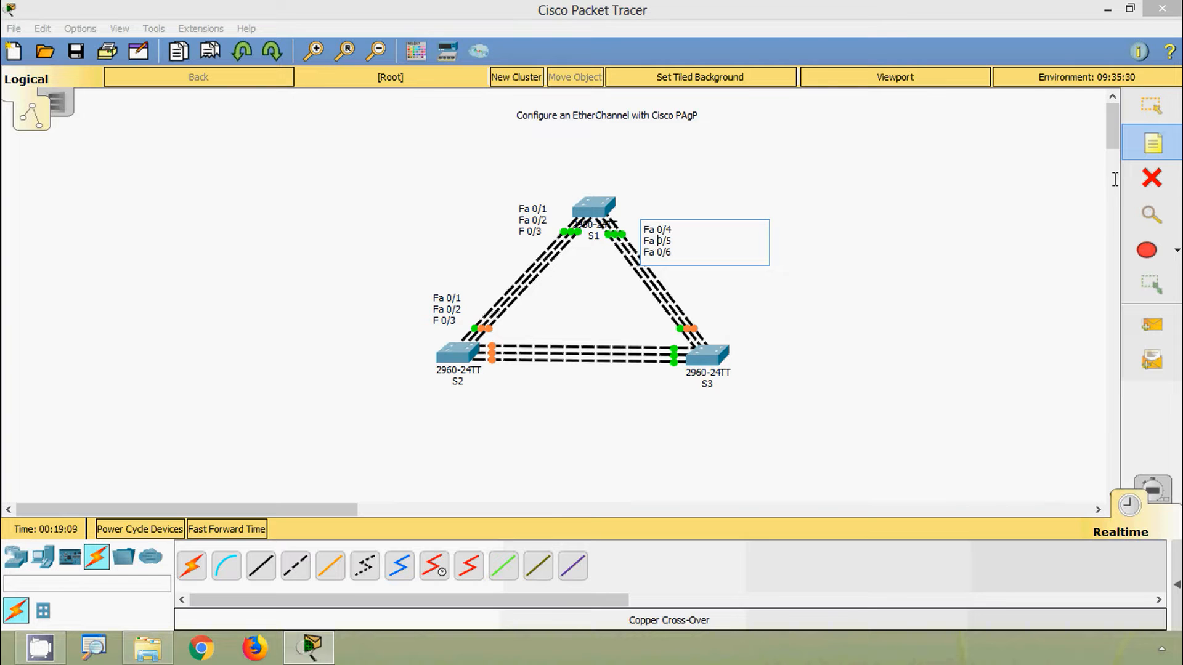
left_click(1151, 106)
left_click_drag(648, 238, 731, 316)
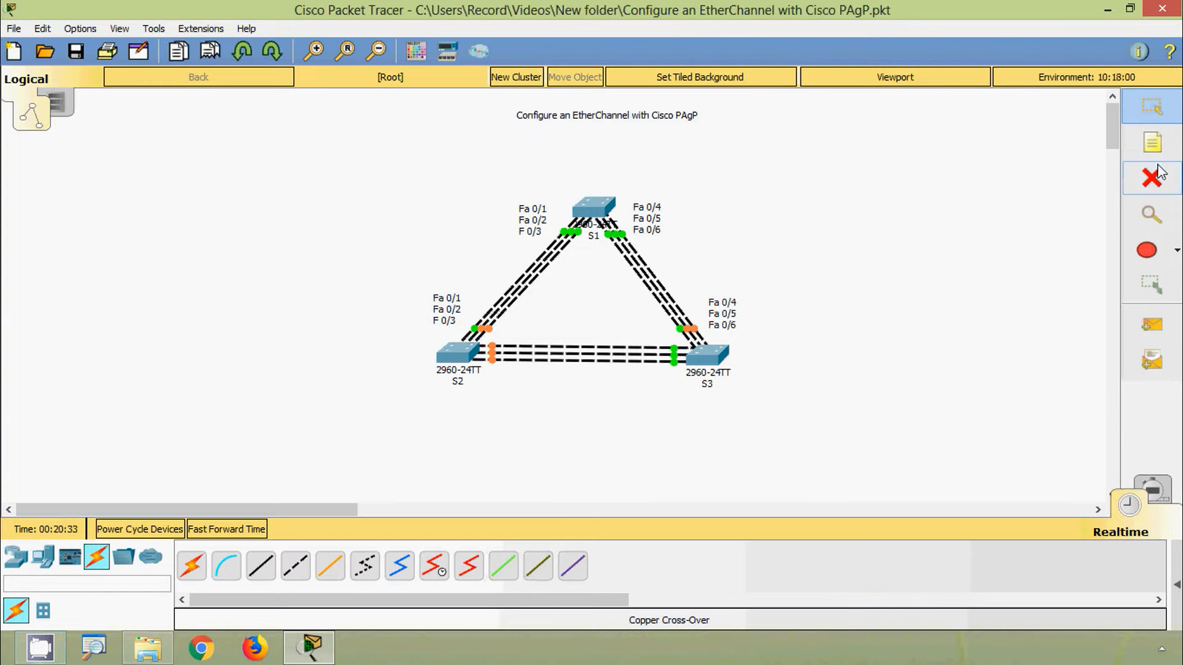
- Add a three-line note Fa 0/7, Fa 0/8, Fa 0/9 below S2's end of its links to S3
left_click(1152, 145)
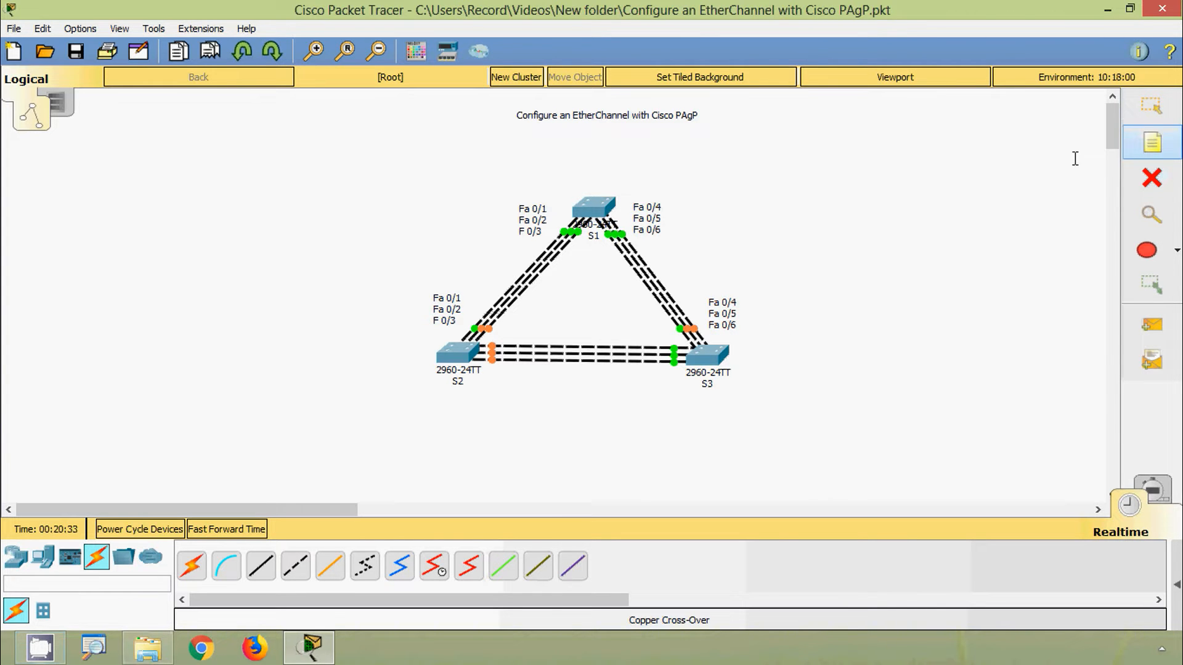
left_click(485, 378)
type("Fa ")
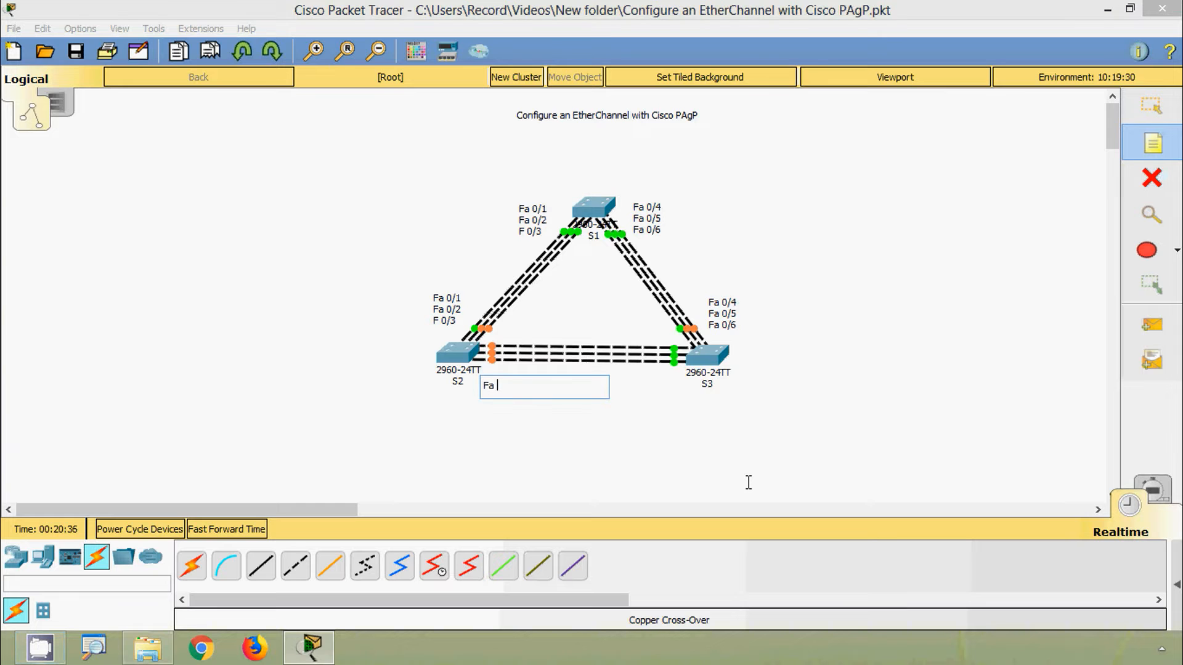
type("0/7")
key("Return")
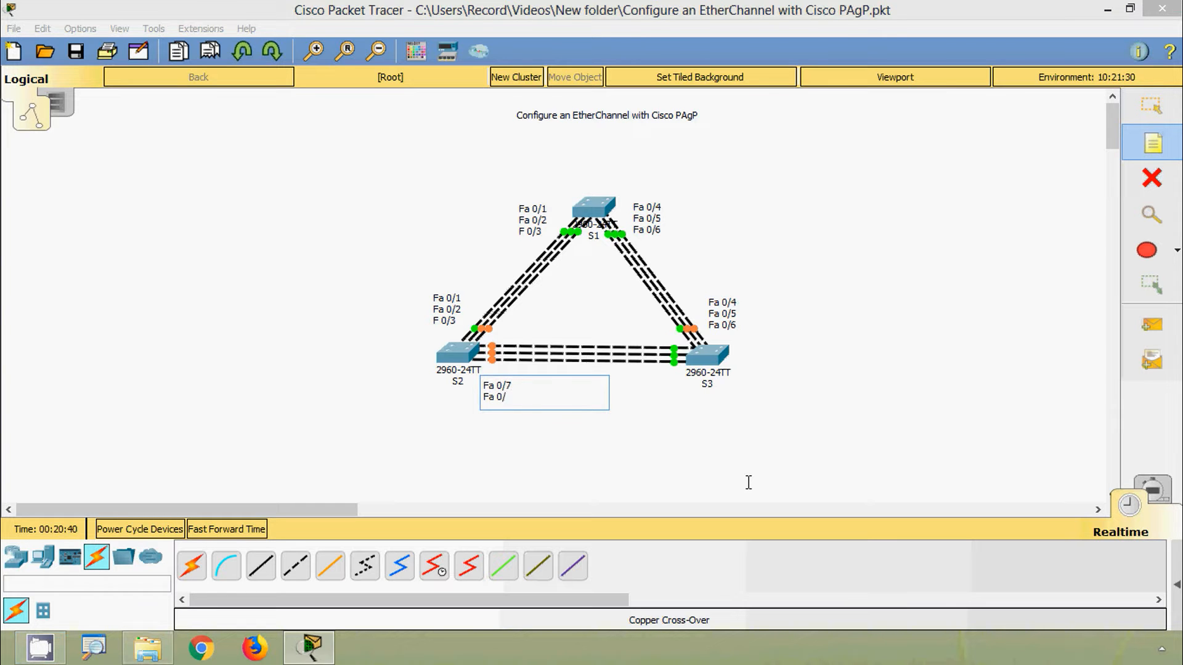
type("Fa 0/8")
key("Return")
type("Fa 0/9")
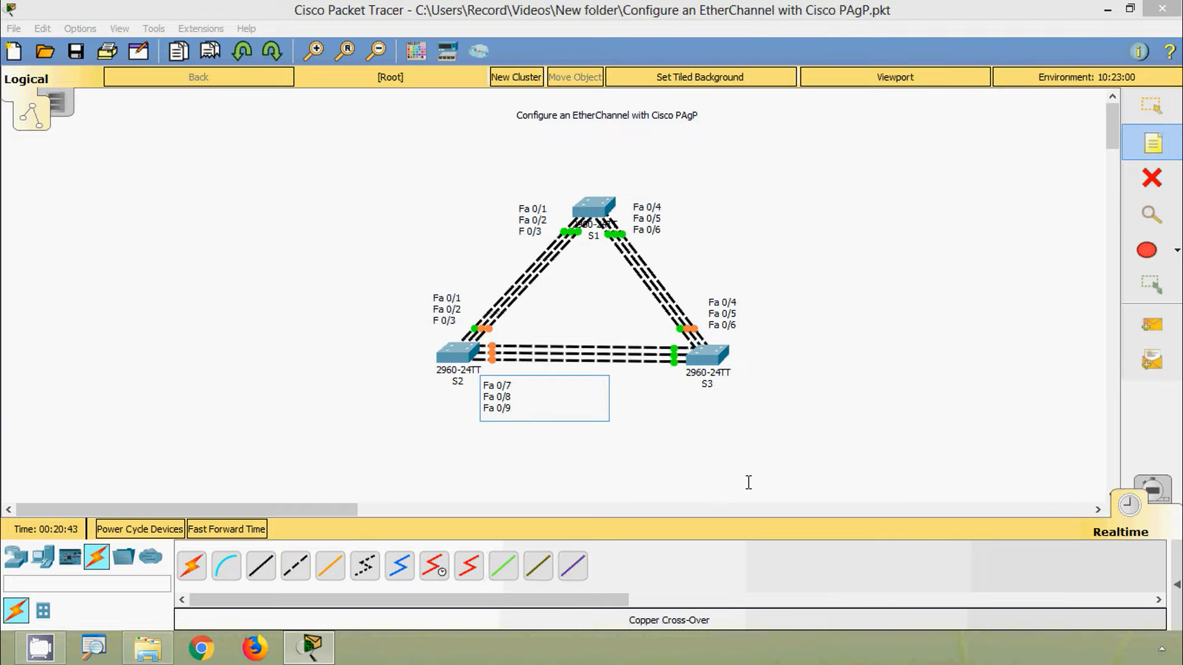
key("Escape")
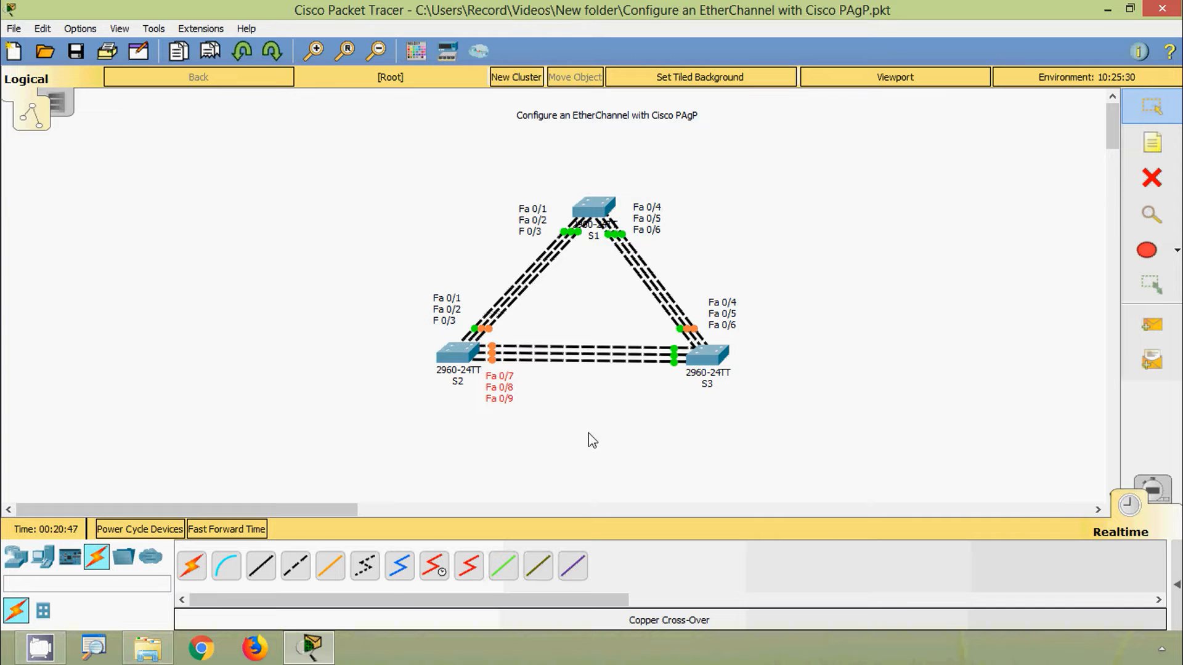
- Duplicate the Fa 0/7 to Fa 0/9 note and place the copy below S3's end of the links to S2
key("ctrl+c")
key("ctrl+v")
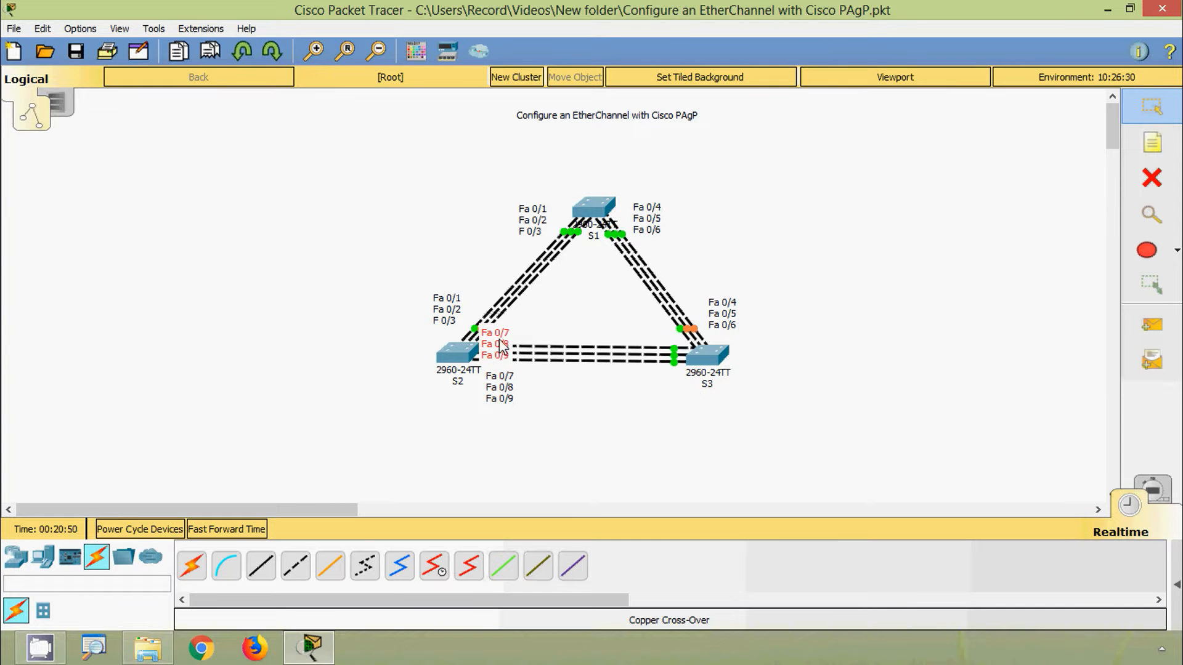
left_click_drag(499, 341, 670, 390)
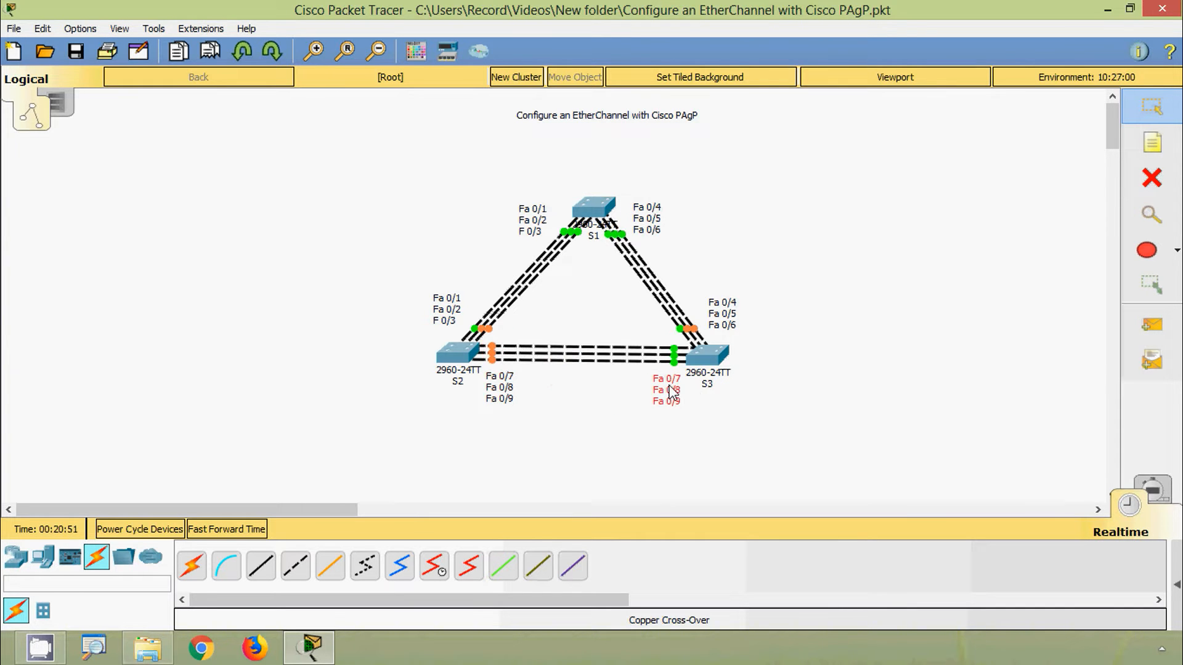
left_click(892, 396)
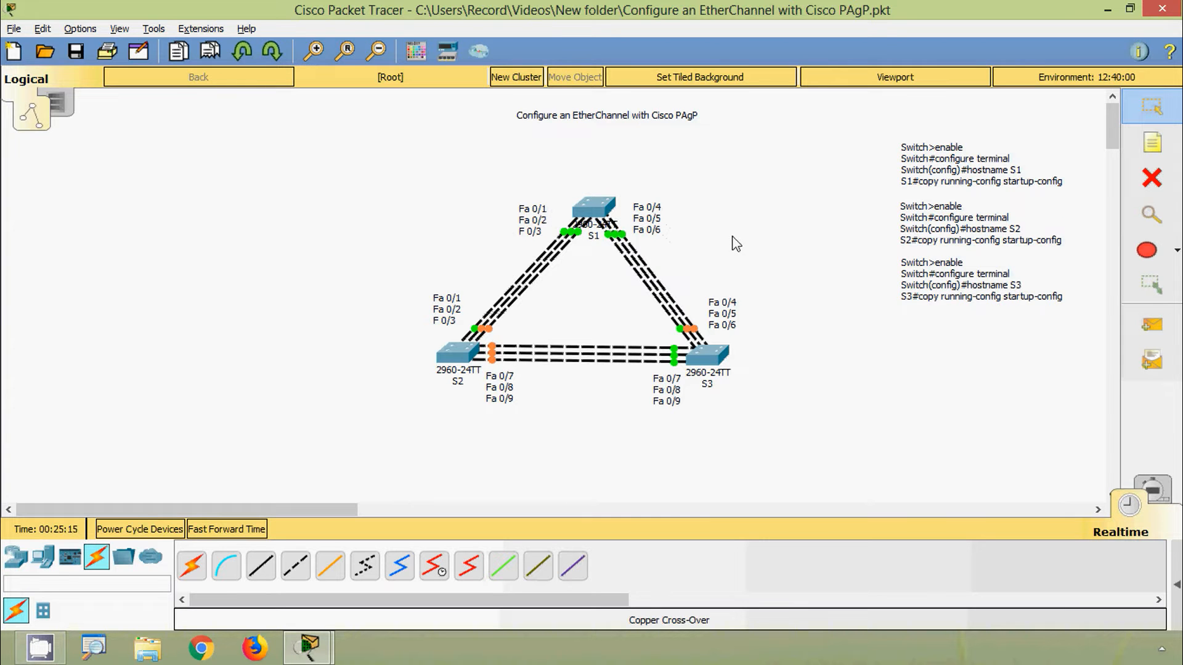
- Open S1's command line and enter global configuration mode with configure terminal
left_click(594, 209)
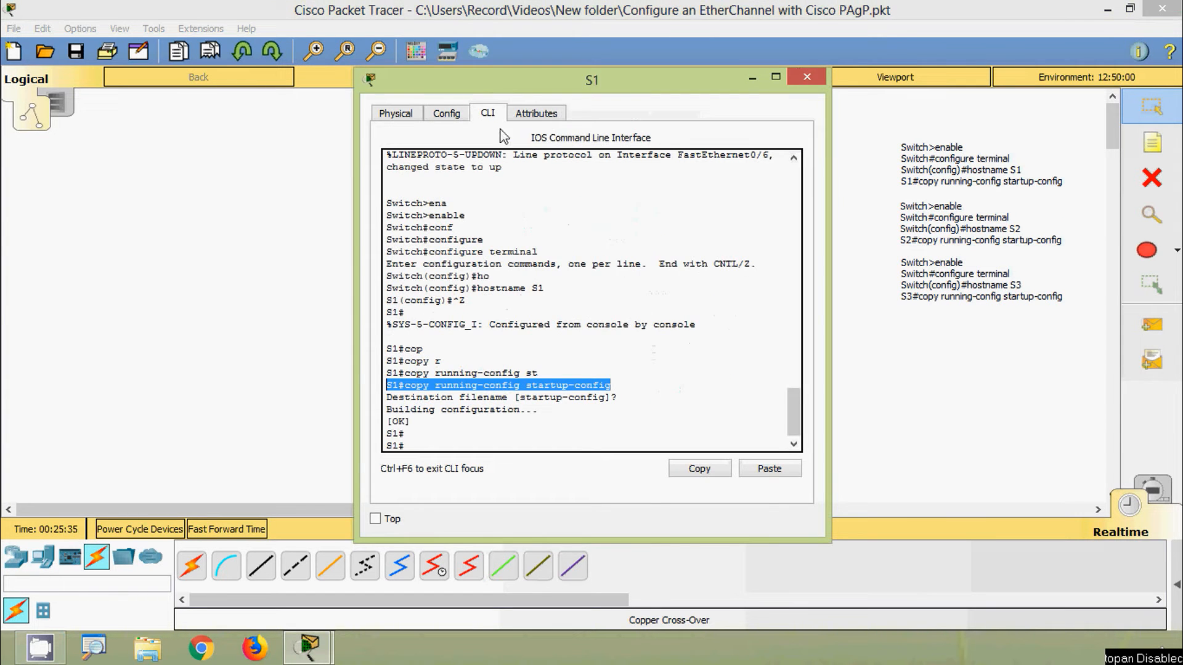
left_click_drag(507, 85, 438, 56)
left_click(402, 420)
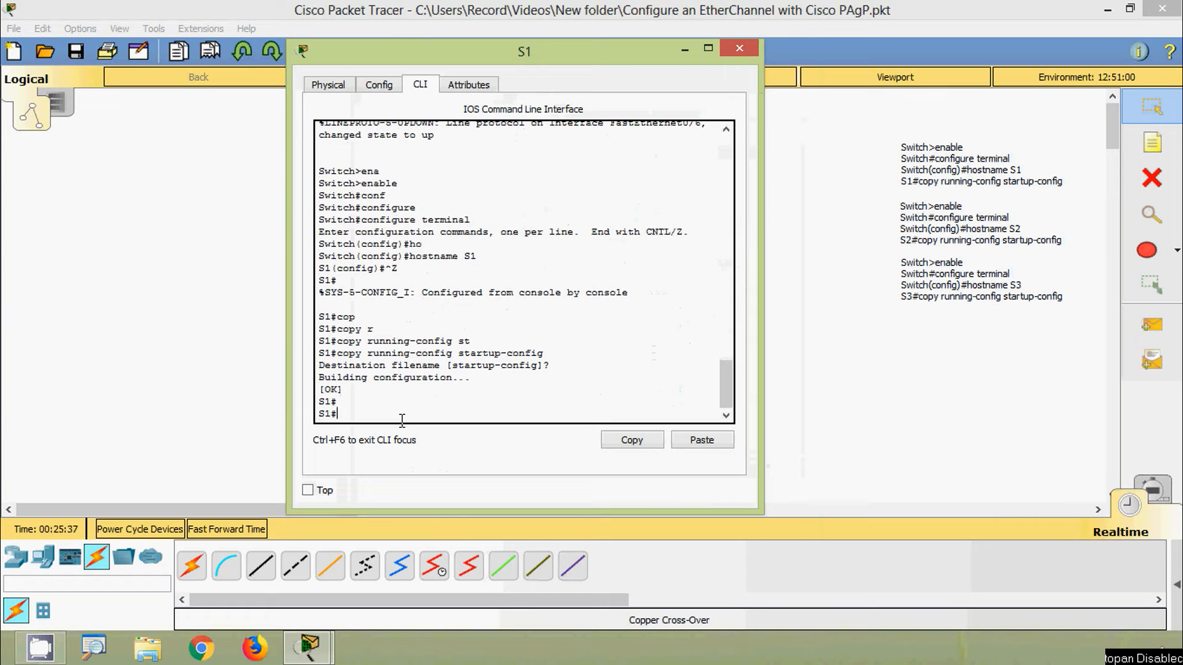
key("Return")
key("Return")
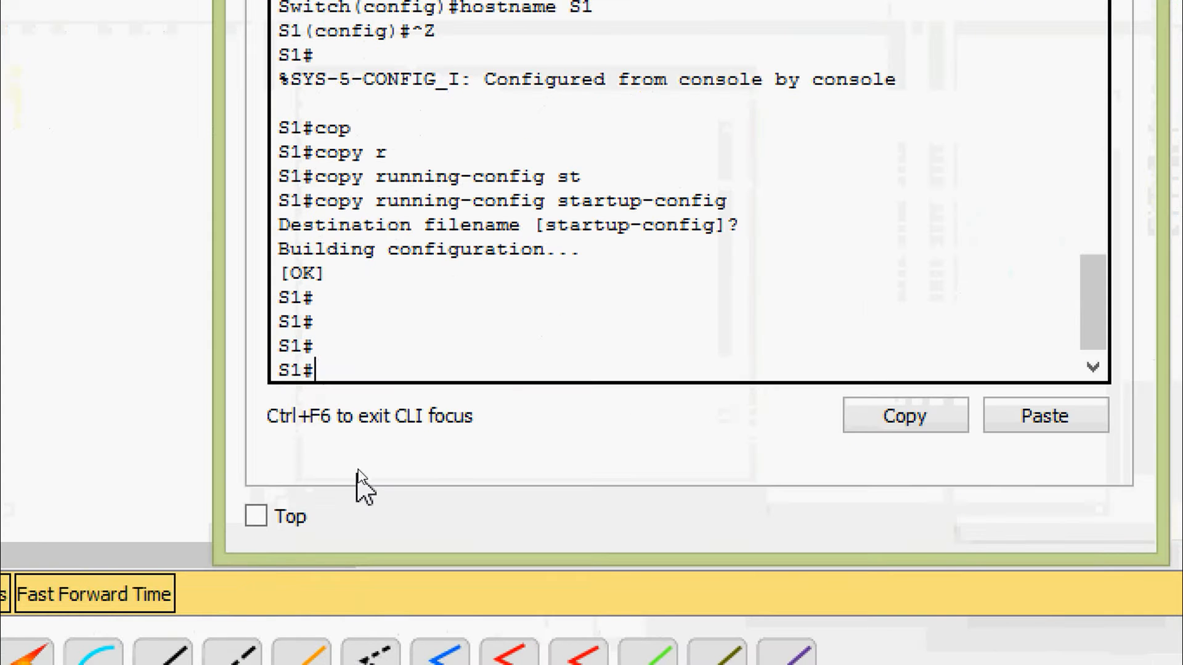
type("conf")
key("Tab")
type("t")
key("Tab")
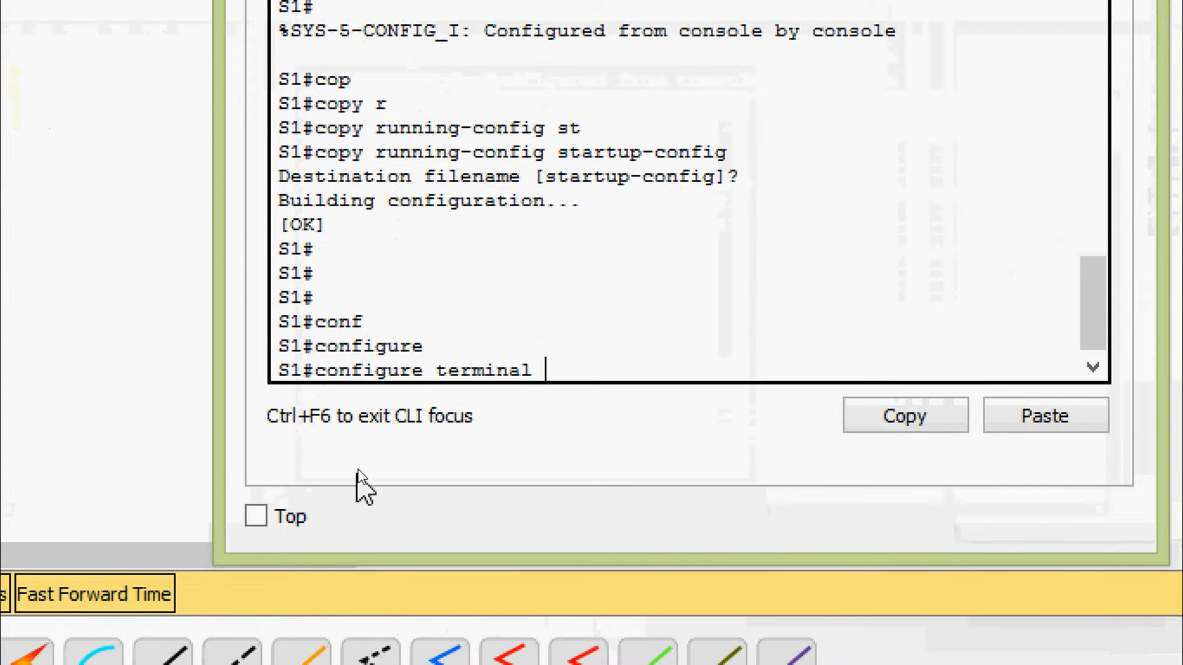
key("Return")
key("Return")
- Enter interface range configuration for fastEthernet 0/1-6 on S1
type("inter")
key("Tab")
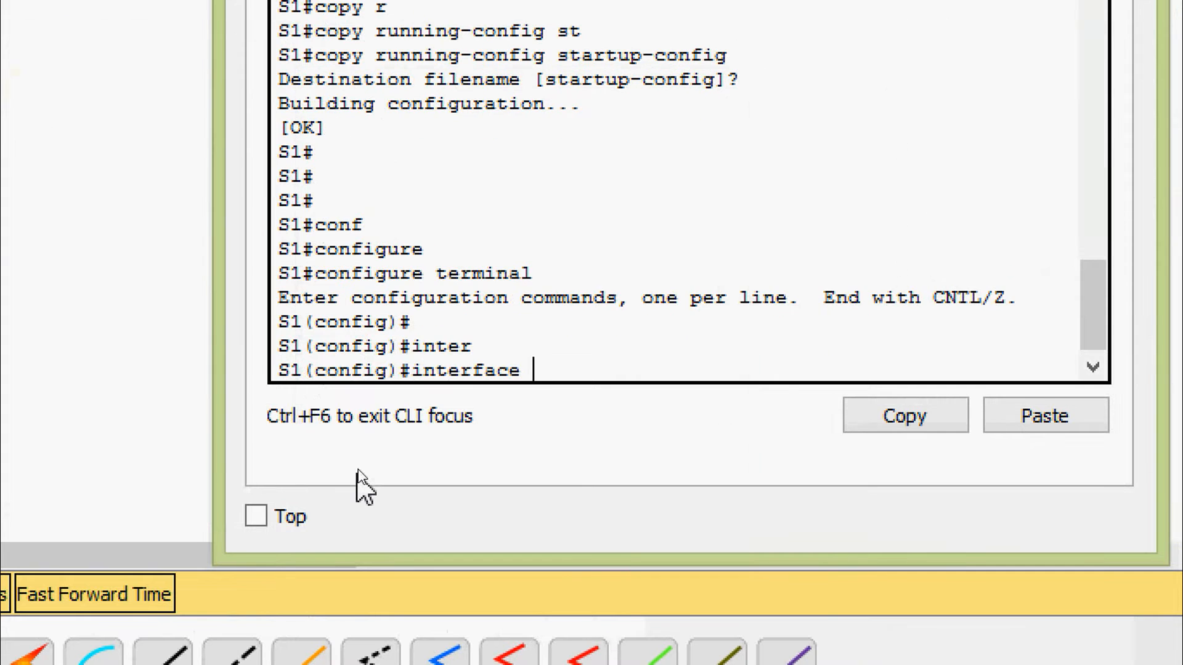
type("r")
key("Tab")
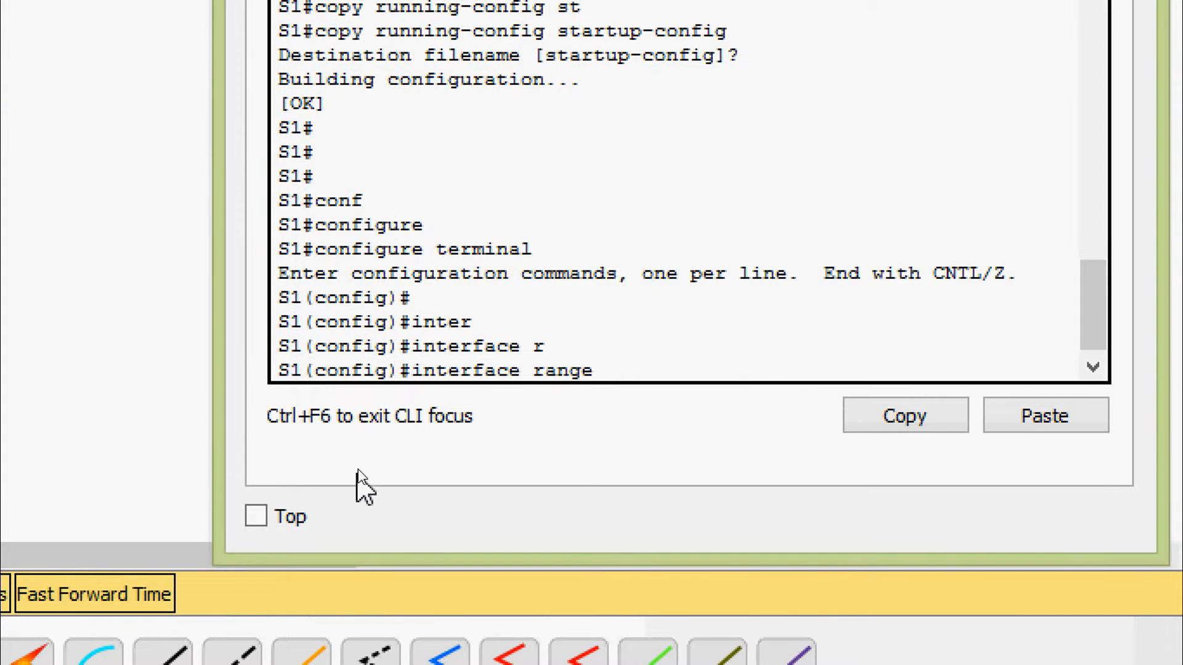
type("f")
key("Tab")
type("0/")
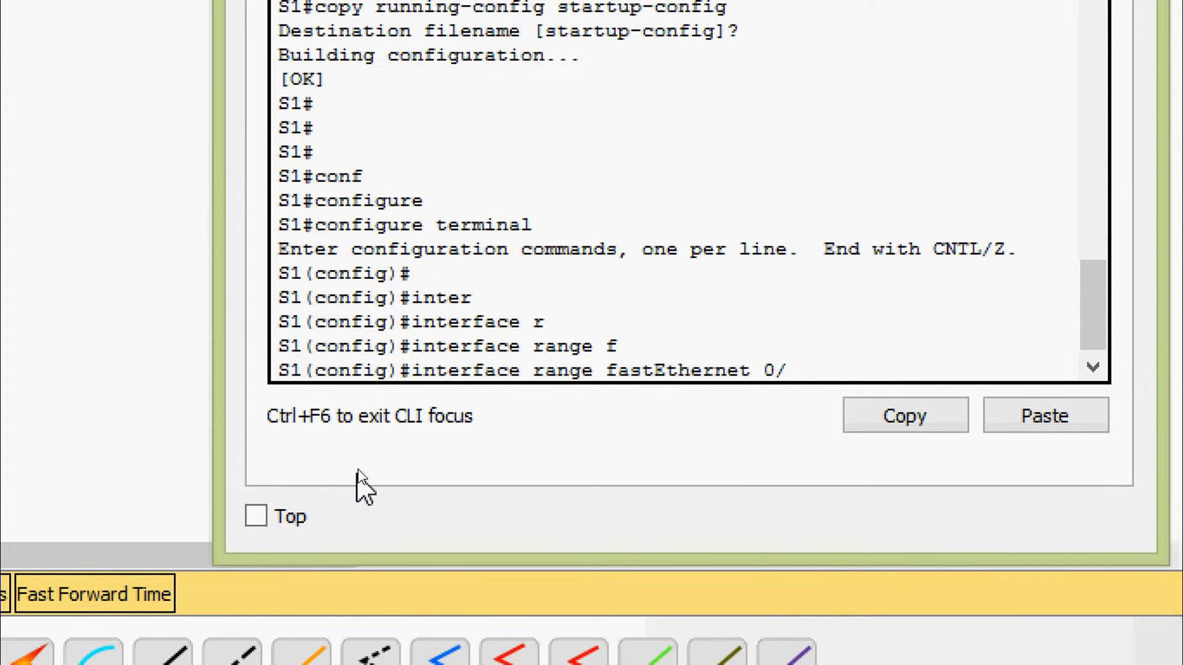
type("1-6")
key("Return")
- Set S1's selected interface range to switchport mode trunk and return to privileged EXEC mode
type("sw")
key("Tab")
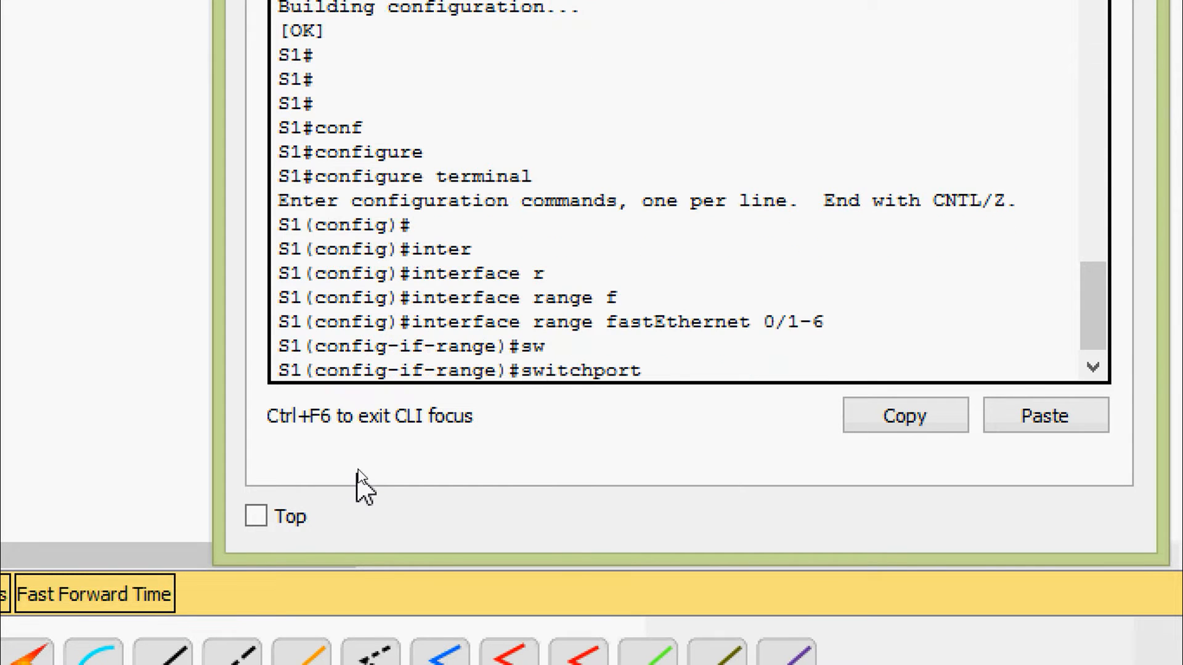
type("mod")
key("Tab")
type("tr")
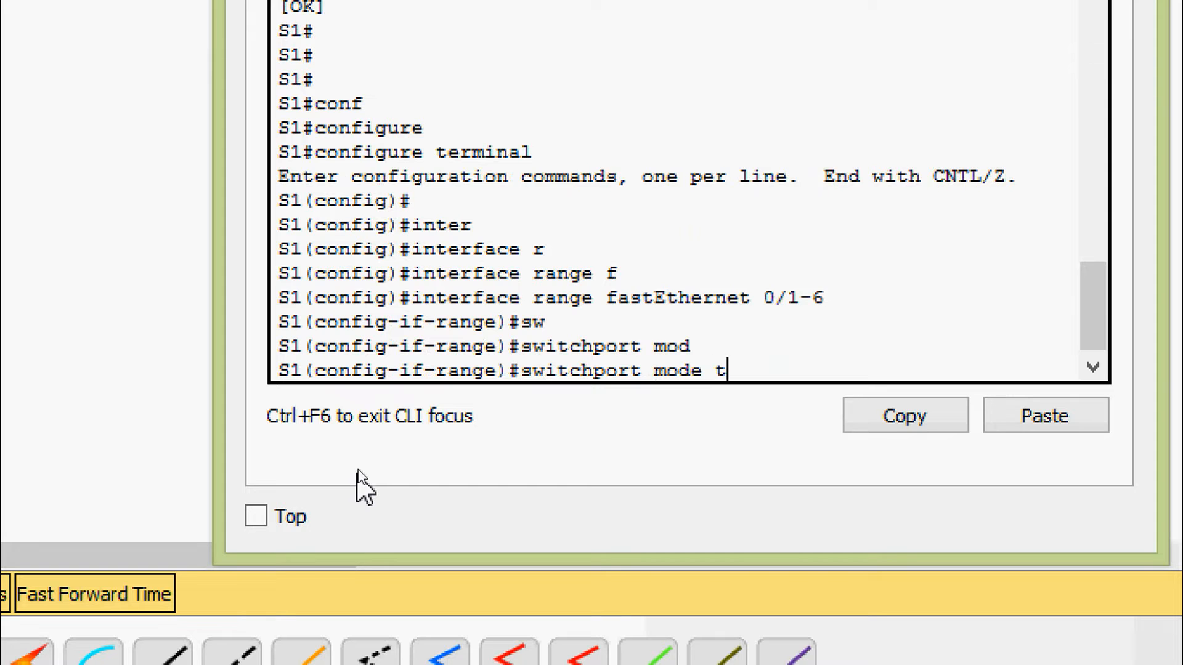
key("Tab")
key("Return")
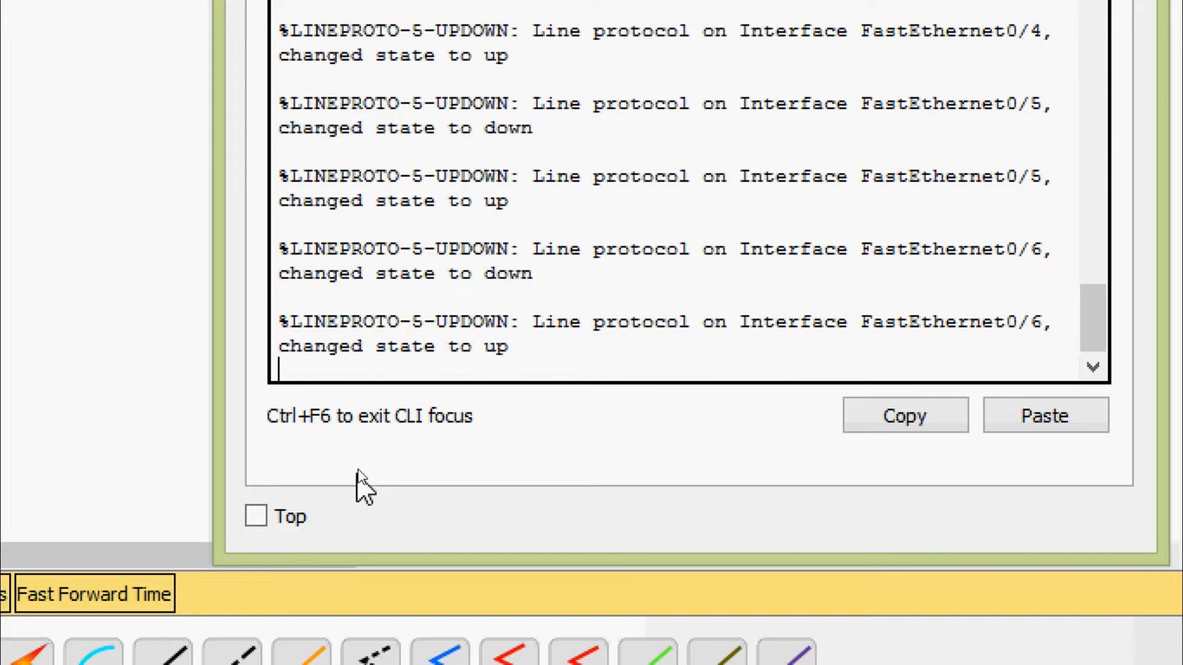
key("Return")
key("ctrl+z")
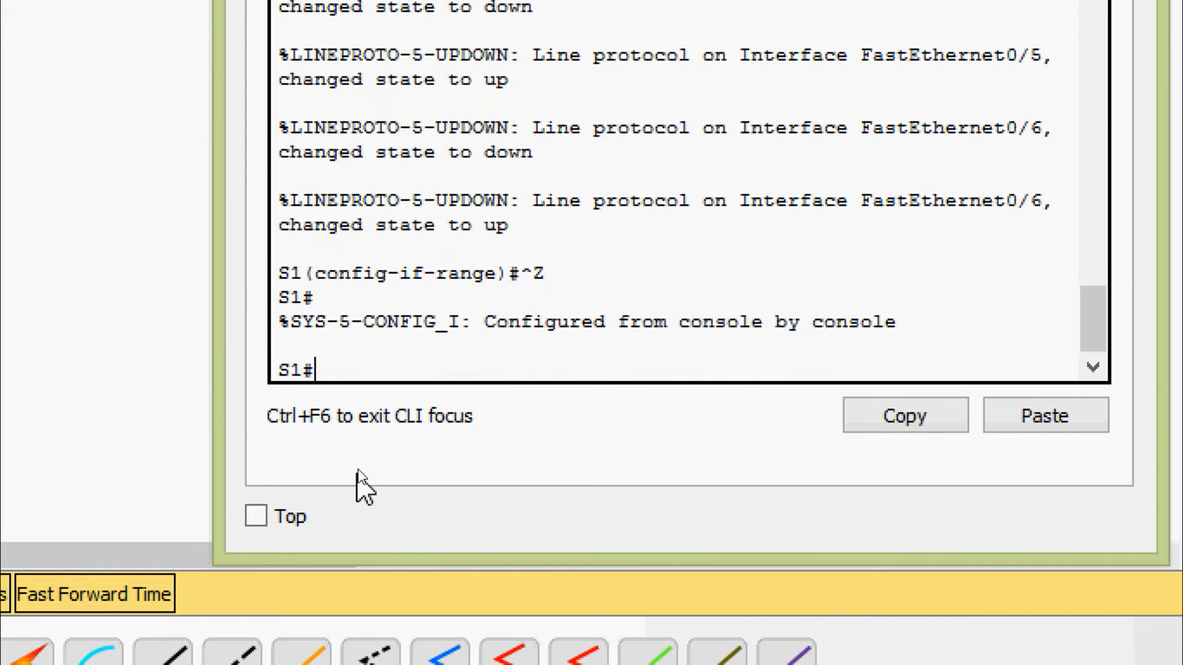
- Save S1's running-config to startup-config under the default destination filename and close the S1 window
type("cop")
key("Tab")
type("r")
key("Tab")
type("st")
key("Tab")
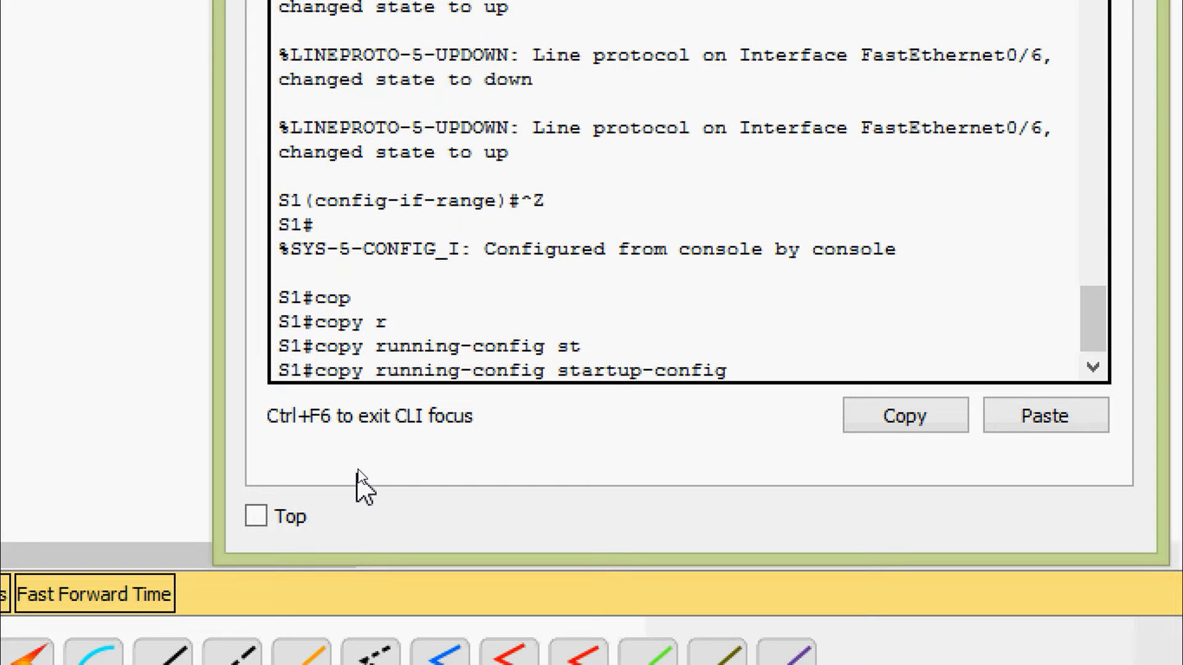
key("Return")
key("Return")
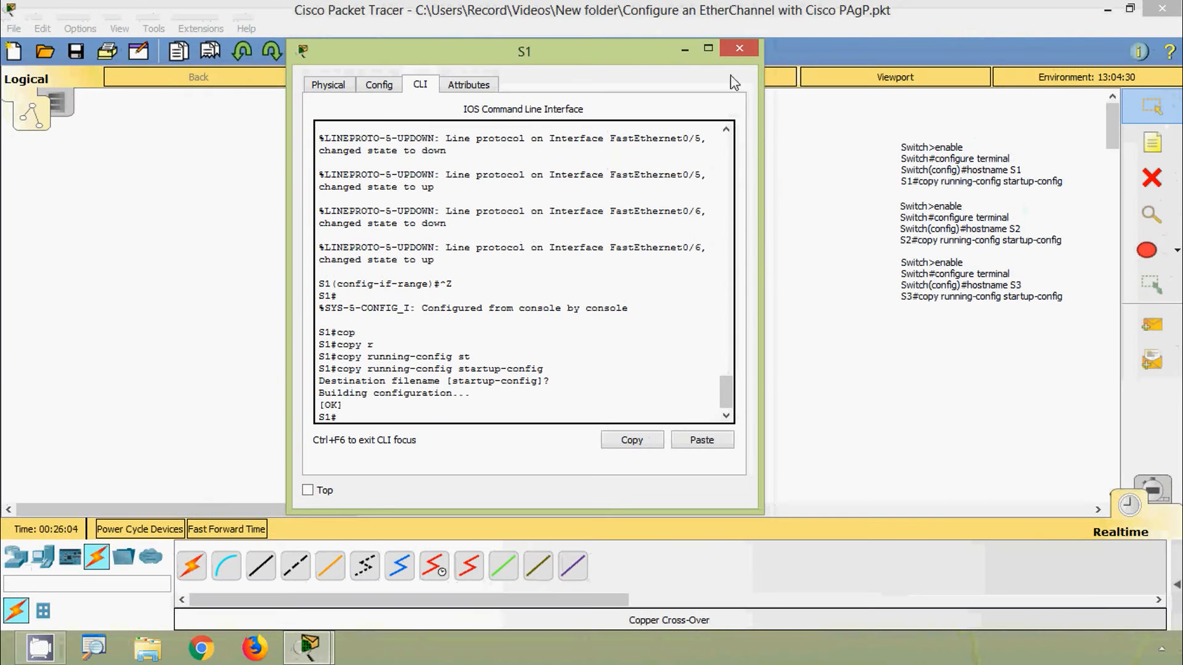
left_click(745, 54)
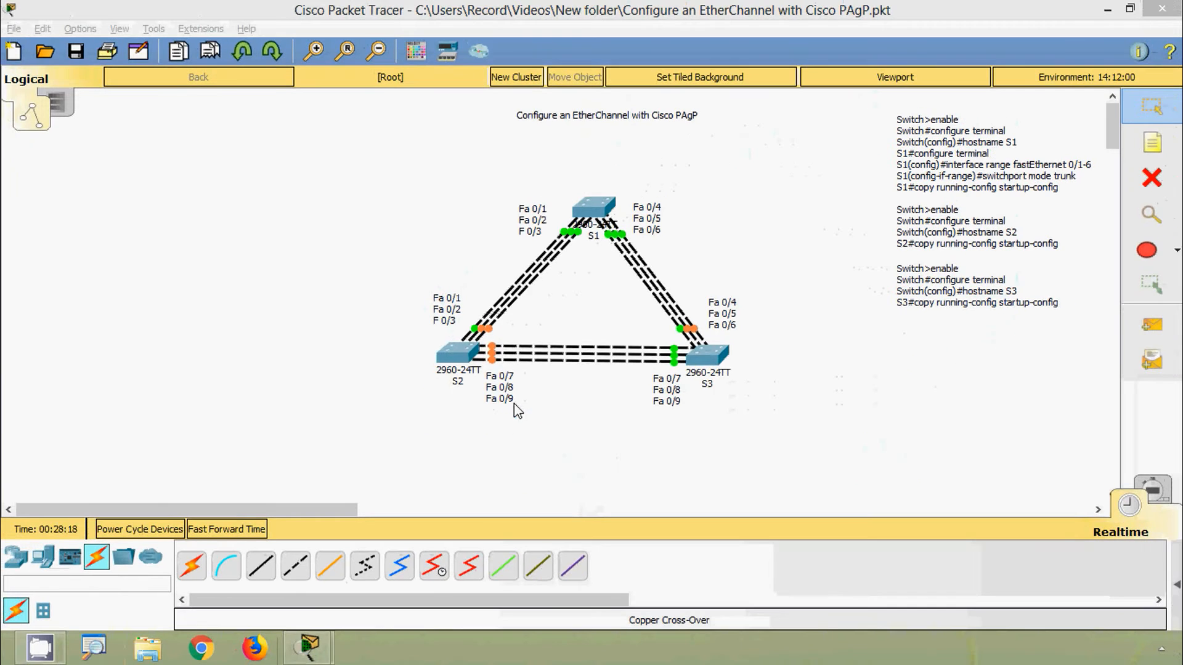
- Open S2's command line, enable privileged mode and enter global configuration mode with configure terminal
left_click(459, 349)
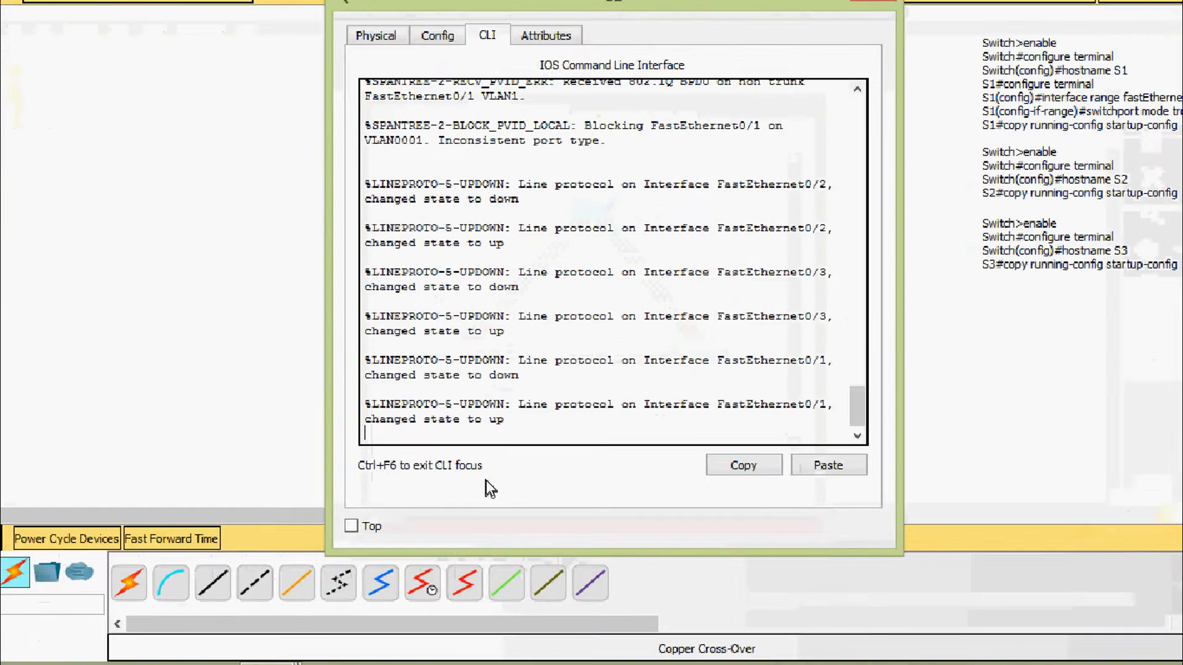
key("Return")
type("ena")
key("Tab")
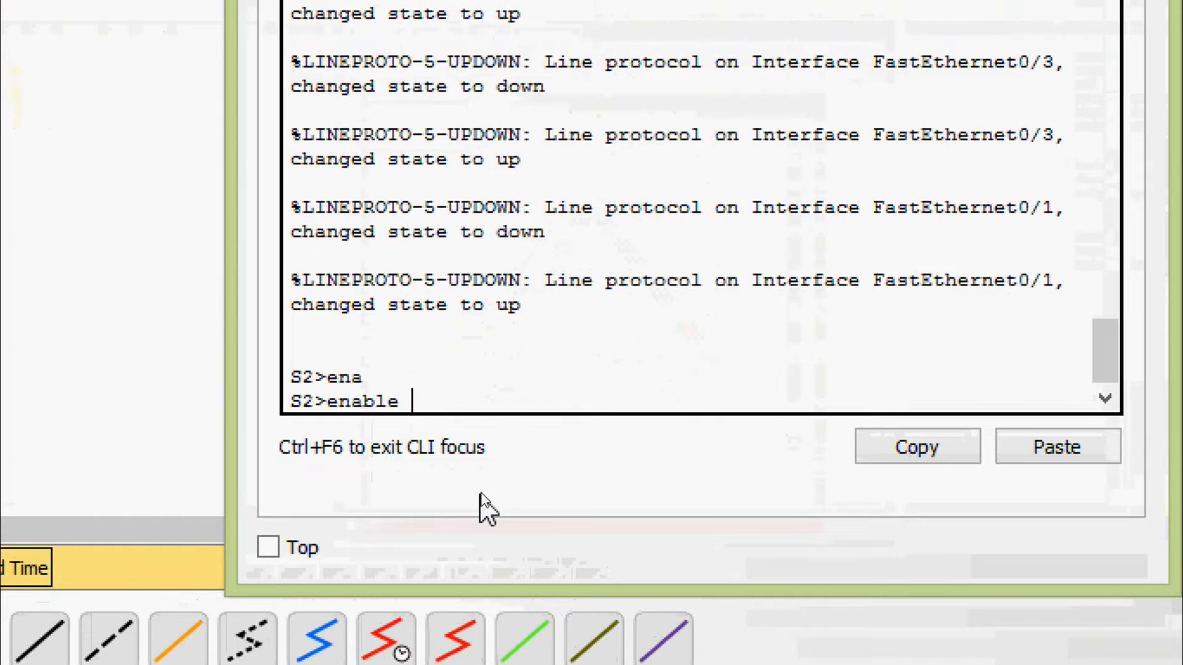
key("Return")
type("conf")
key("Tab")
type("terminal")
key("Return")
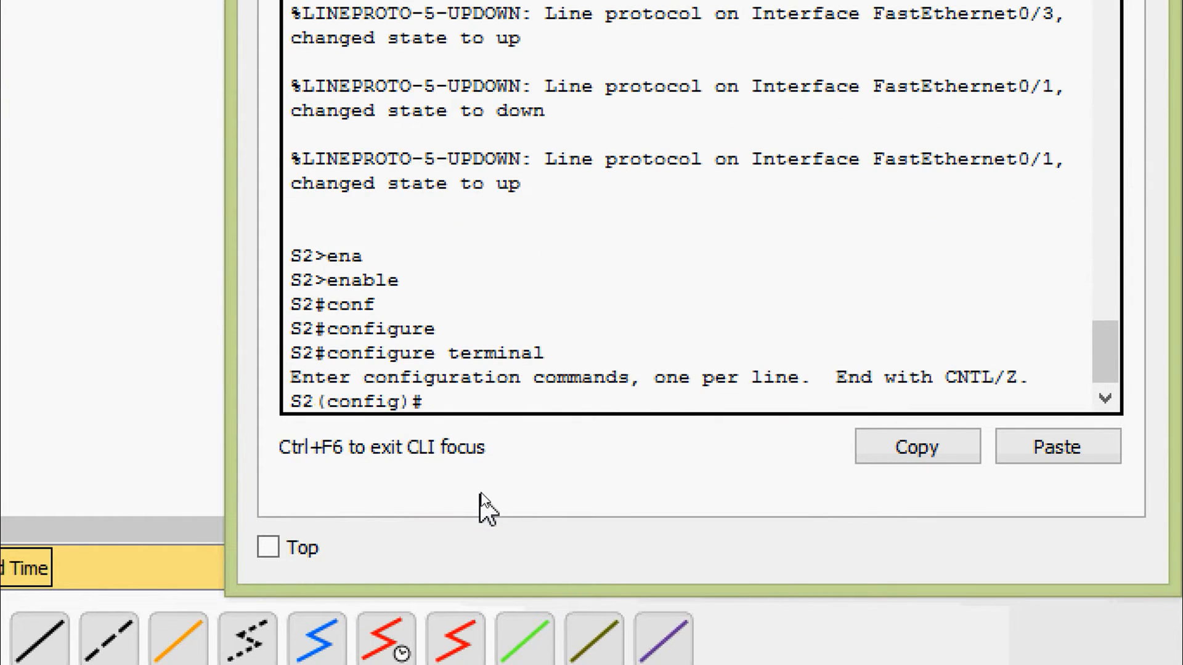
- Enter interface range configuration for fastEthernet 0/1-3, fastEthernet 0/7-9 on S2
type("inter")
key("Tab")
type("r")
key("Tab")
type("f")
key("Tab")
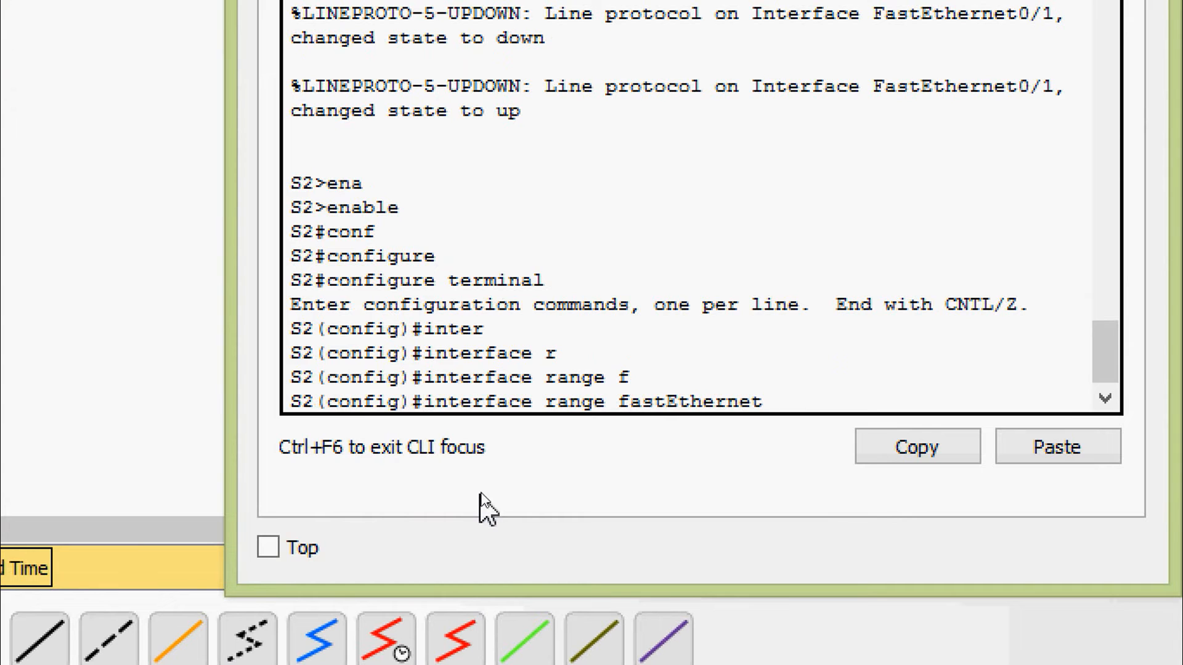
type("0/1-3, f")
key("Tab")
key("BackSpace")
type("f")
key("Tab")
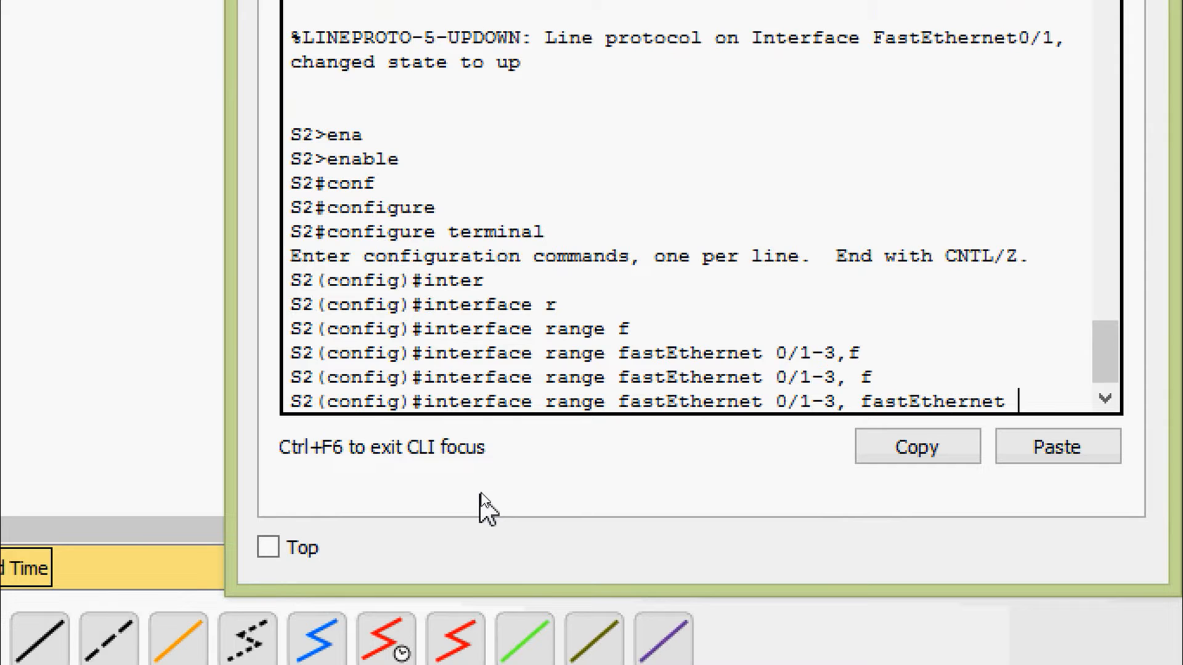
type("0/7-9")
key("Return")
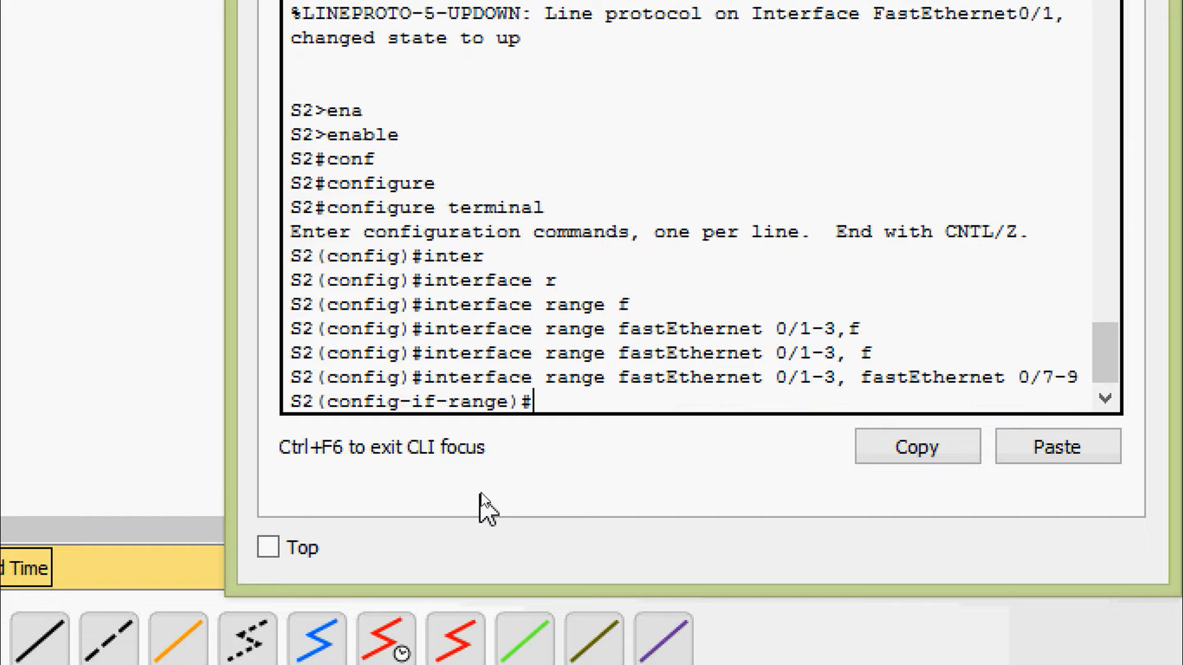
- Set S2's selected interface range to switchport mode trunk
type("swi")
key("Tab")
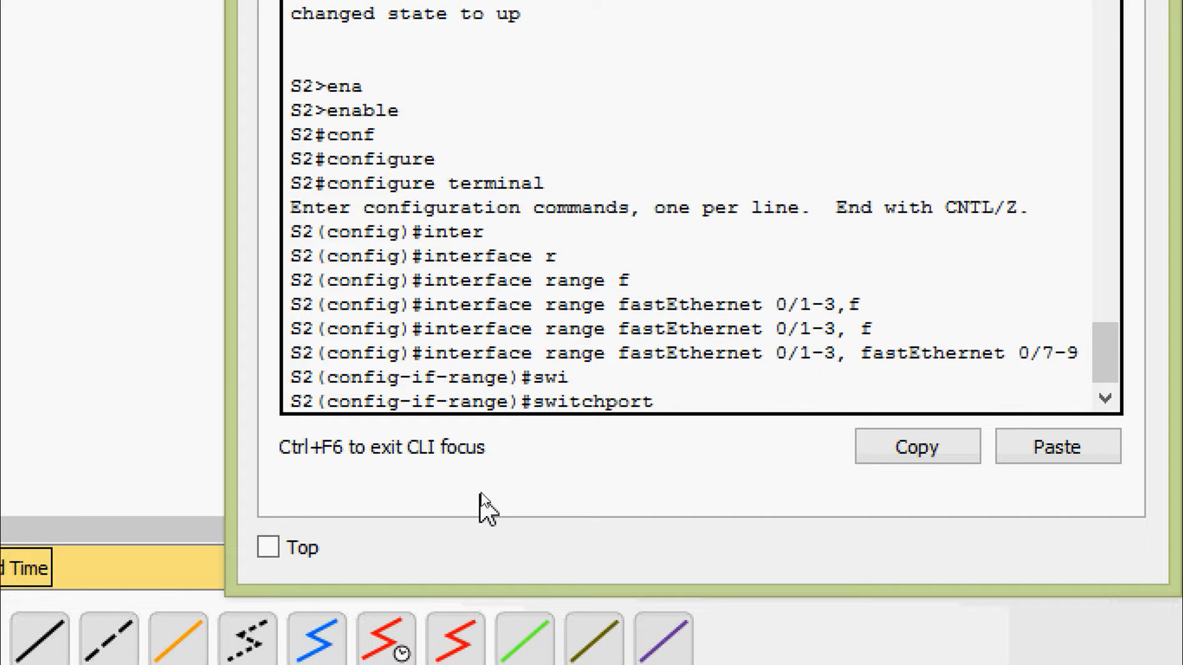
type("mo")
key("Tab")
type("tr")
key("Tab")
key("Return")
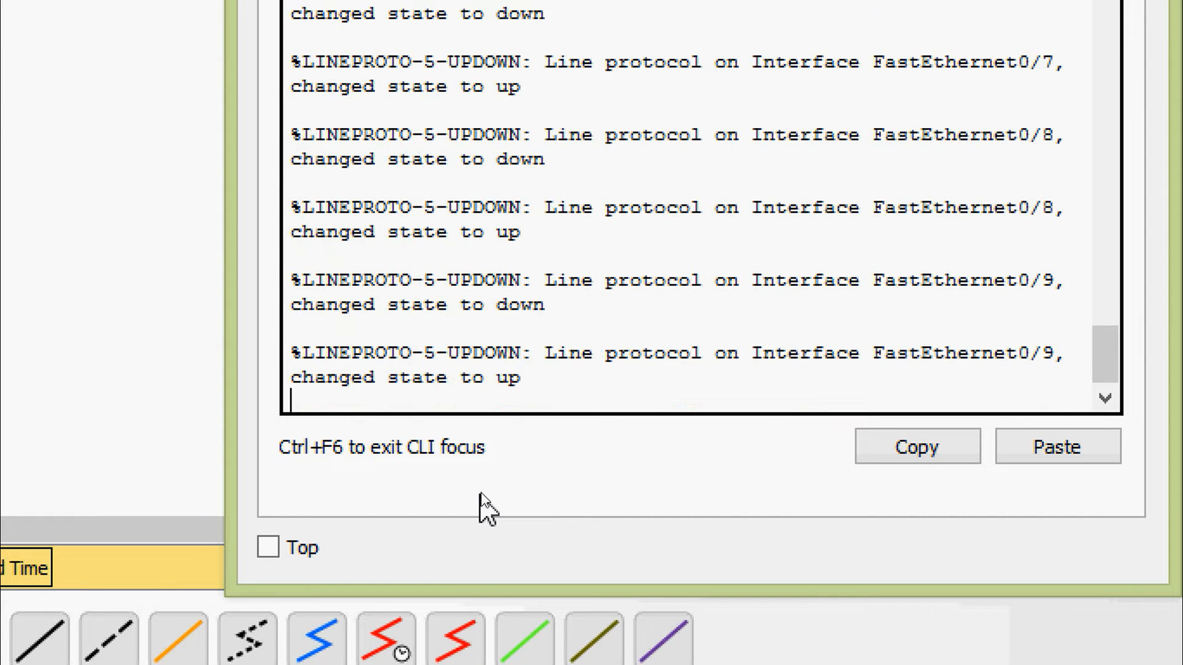
- Leave S2's configuration mode, save its running-config to startup-config under the default destination filename, and close the S2 window
key("ctrl+z")
type("cop")
key("Tab")
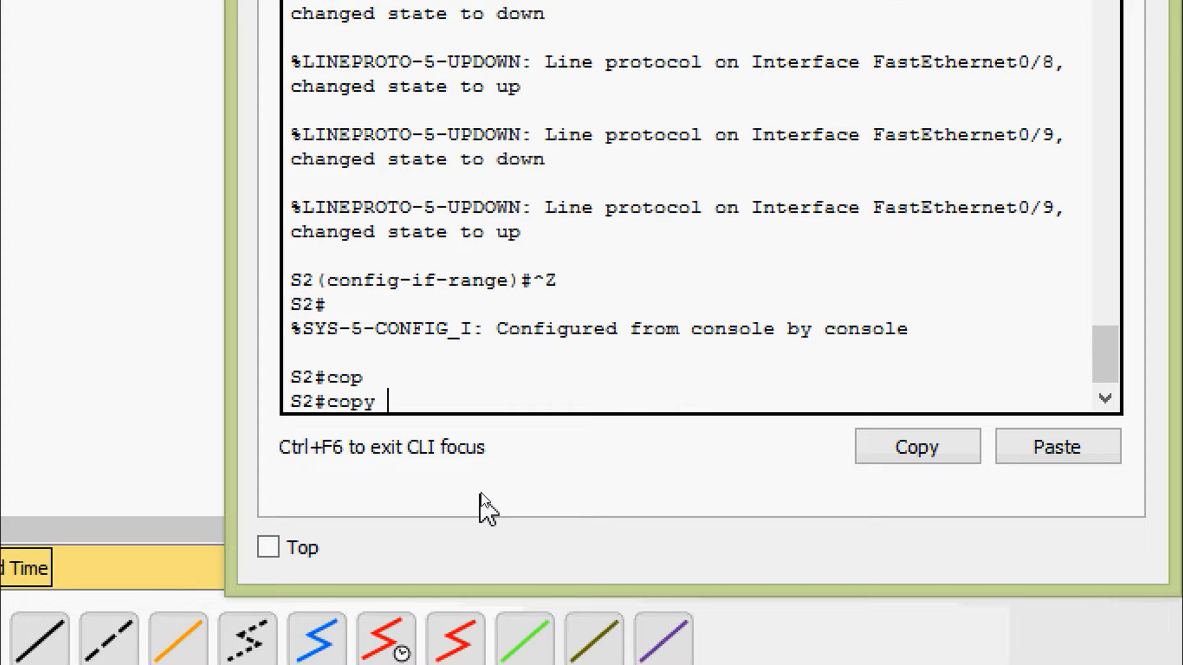
type("r")
key("Tab")
type("st")
key("Tab")
key("Return")
key("Return")
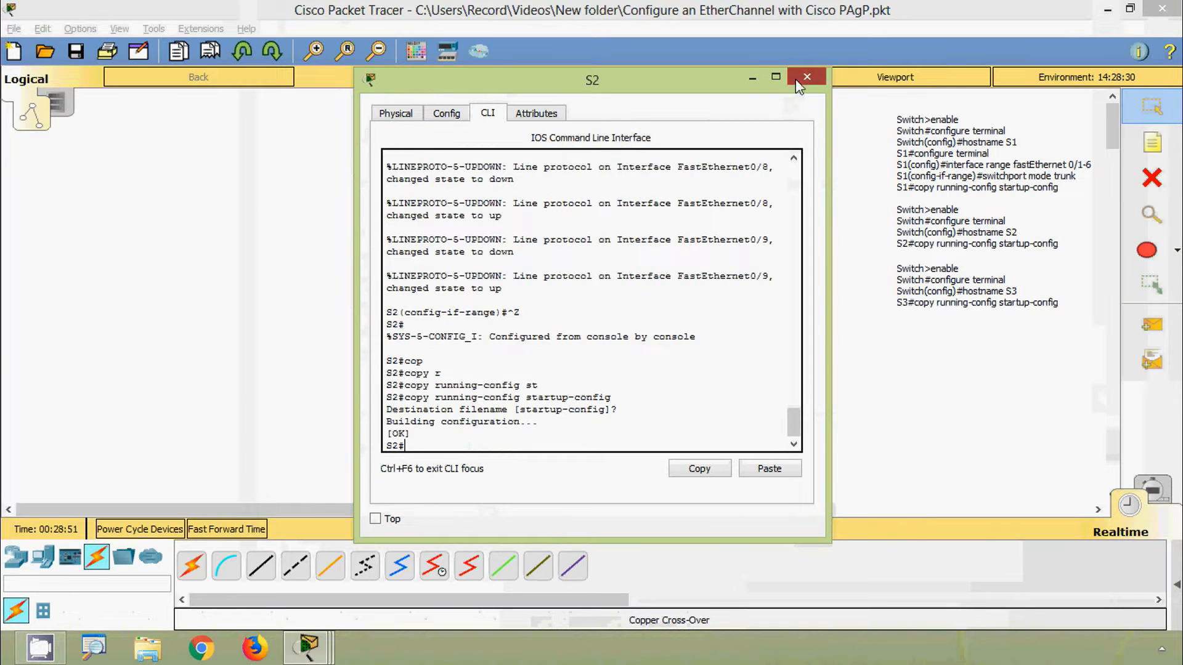
left_click(796, 78)
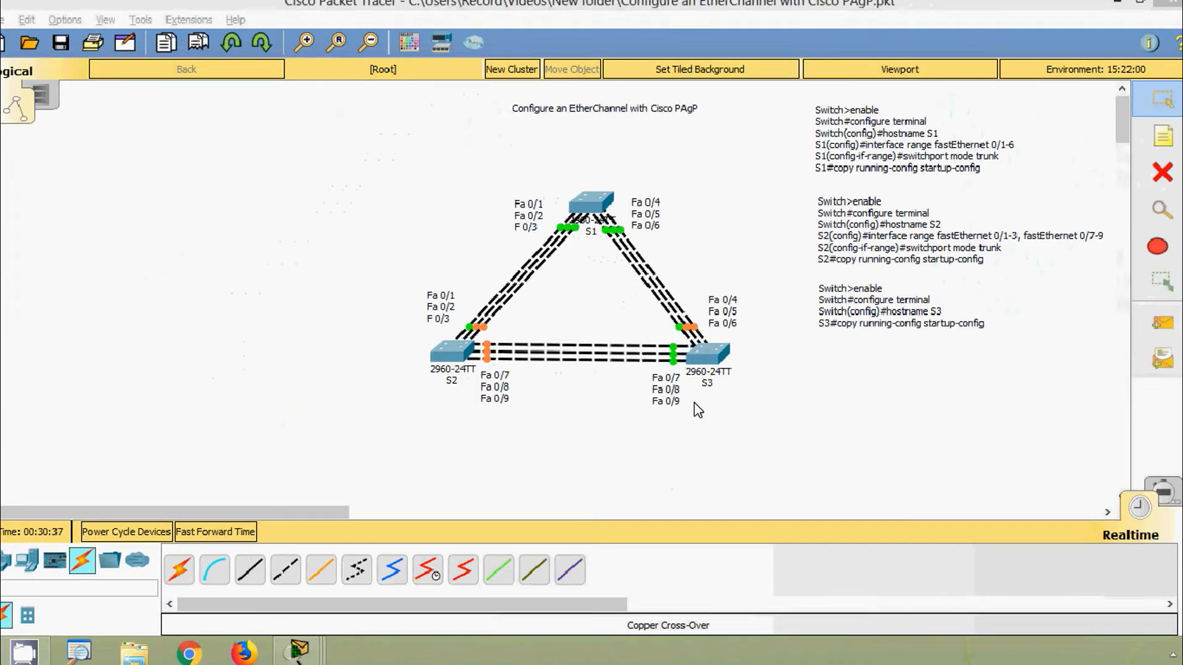
- Open S3's command line, enable privileged mode and enter global configuration mode with configure terminal
left_click(707, 356)
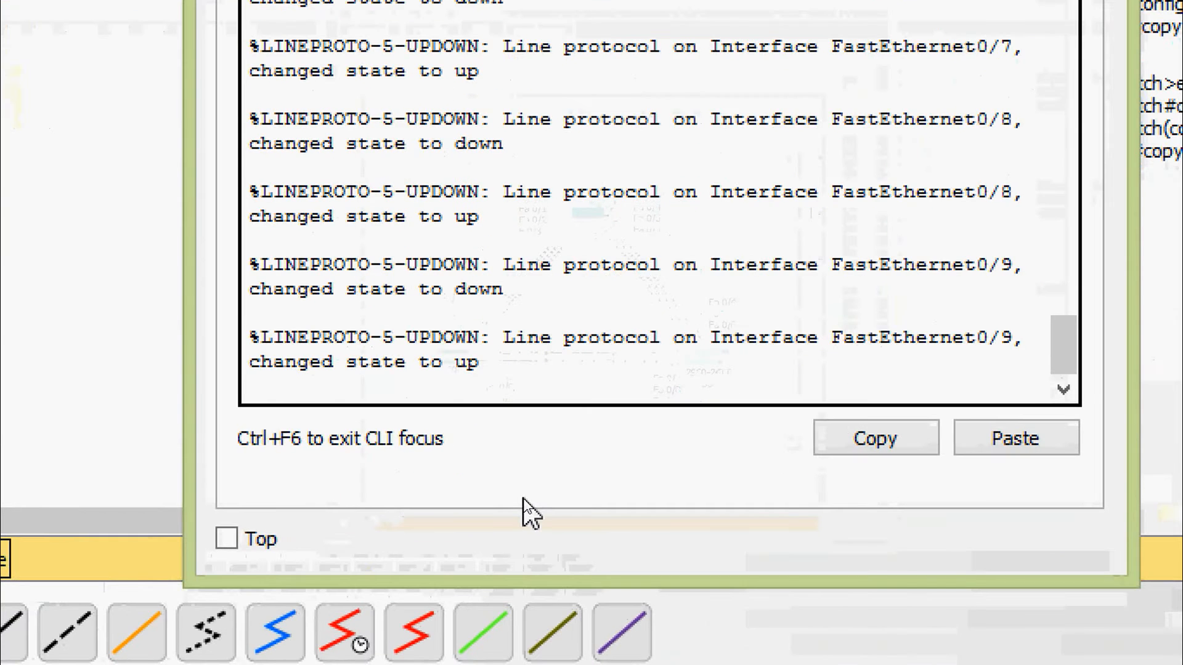
key("Return")
type("ena")
key("Tab")
key("Return")
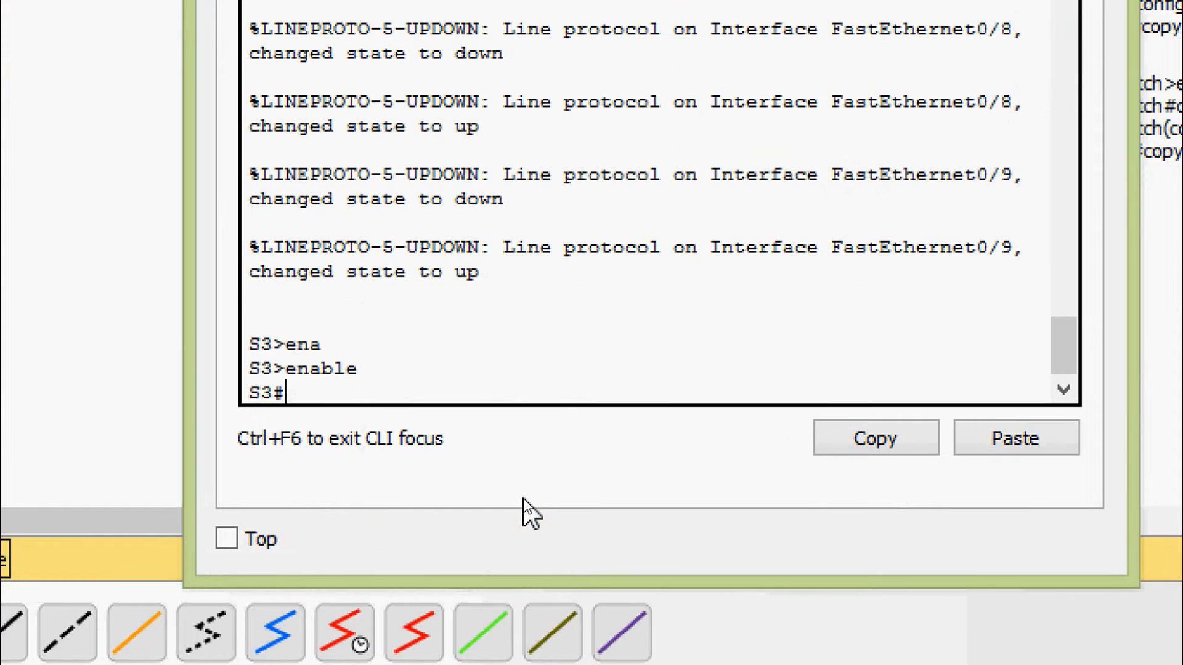
type("conf")
key("Tab")
type("terminal")
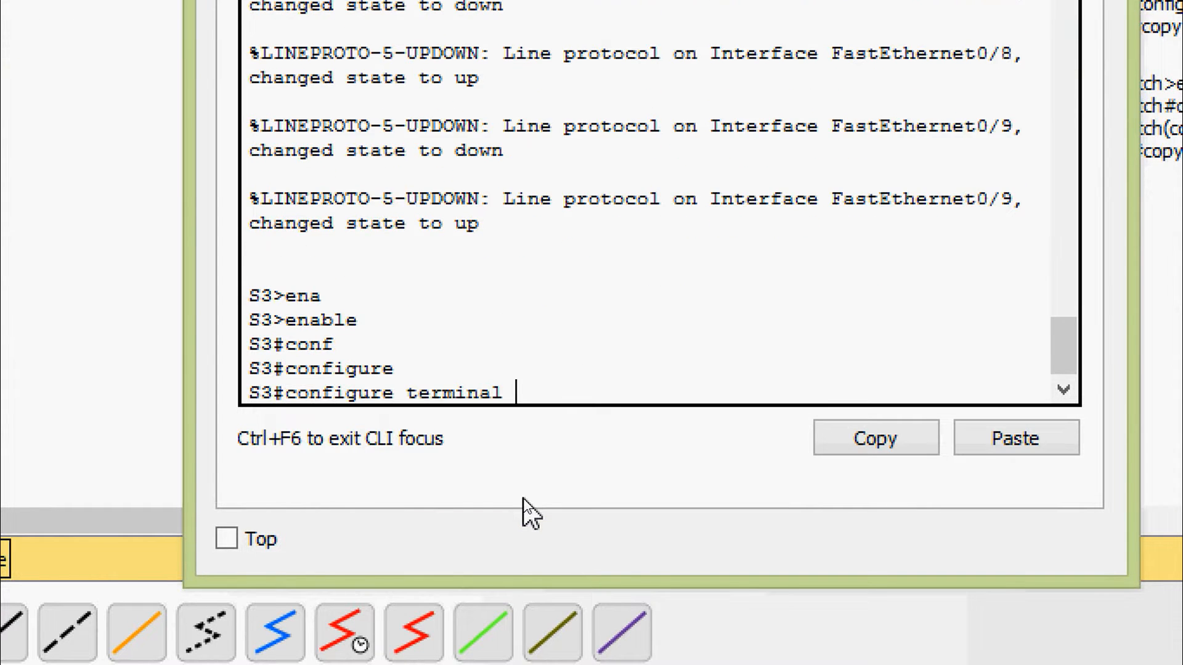
key("Return")
key("Return")
- Enter interface range configuration for fastEthernet 0/4-9 on S3
type("inter")
key("Tab")
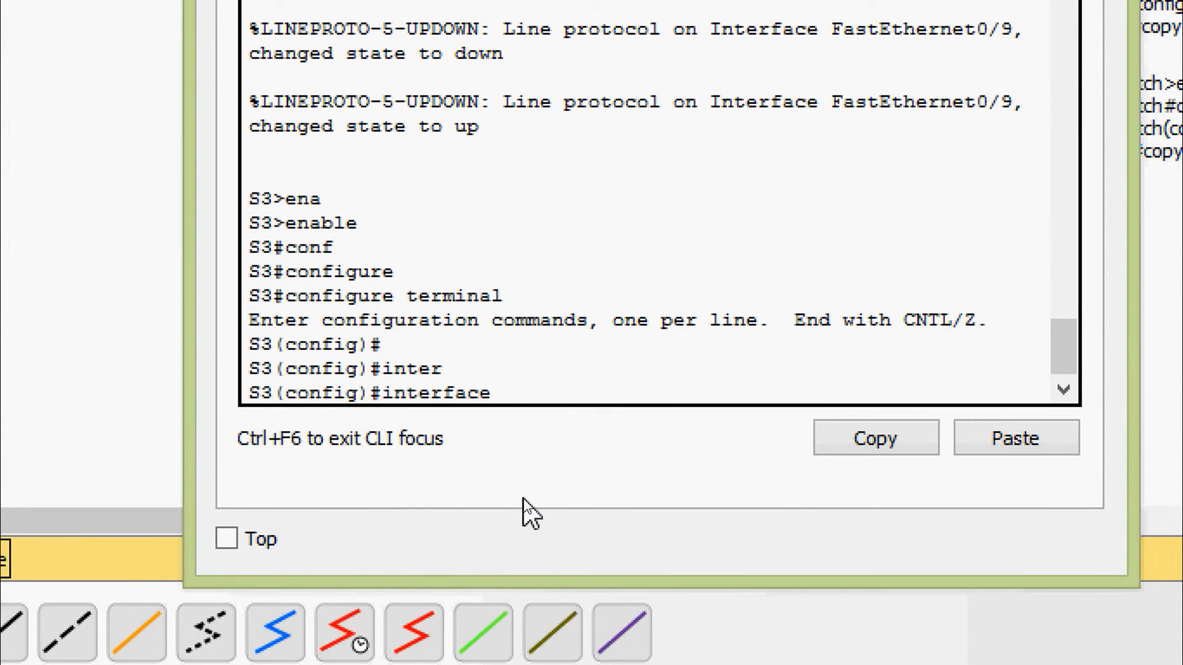
type("r")
key("Tab")
type("f")
key("Tab")
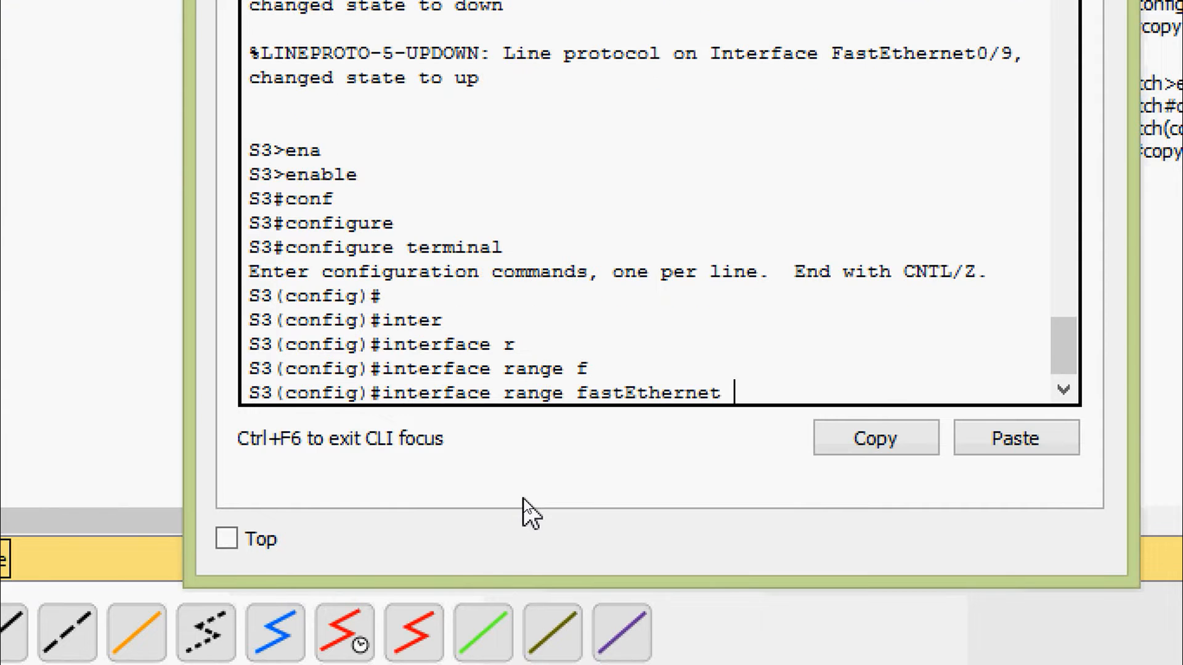
type("0/4-")
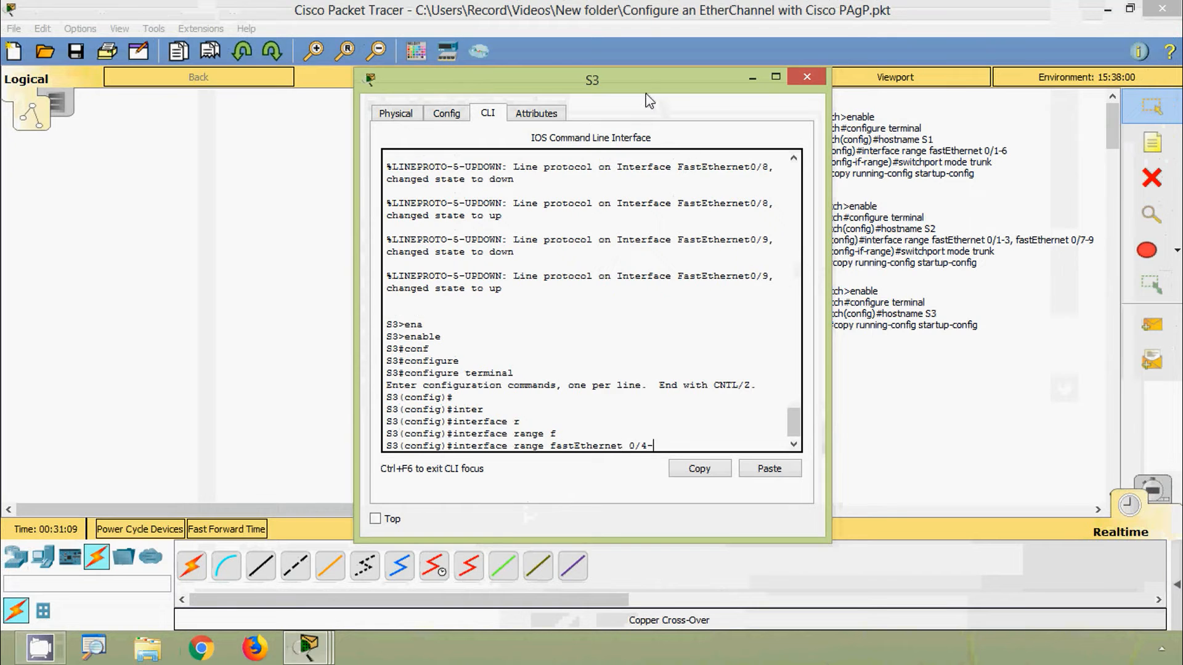
left_click_drag(616, 78, 643, 55)
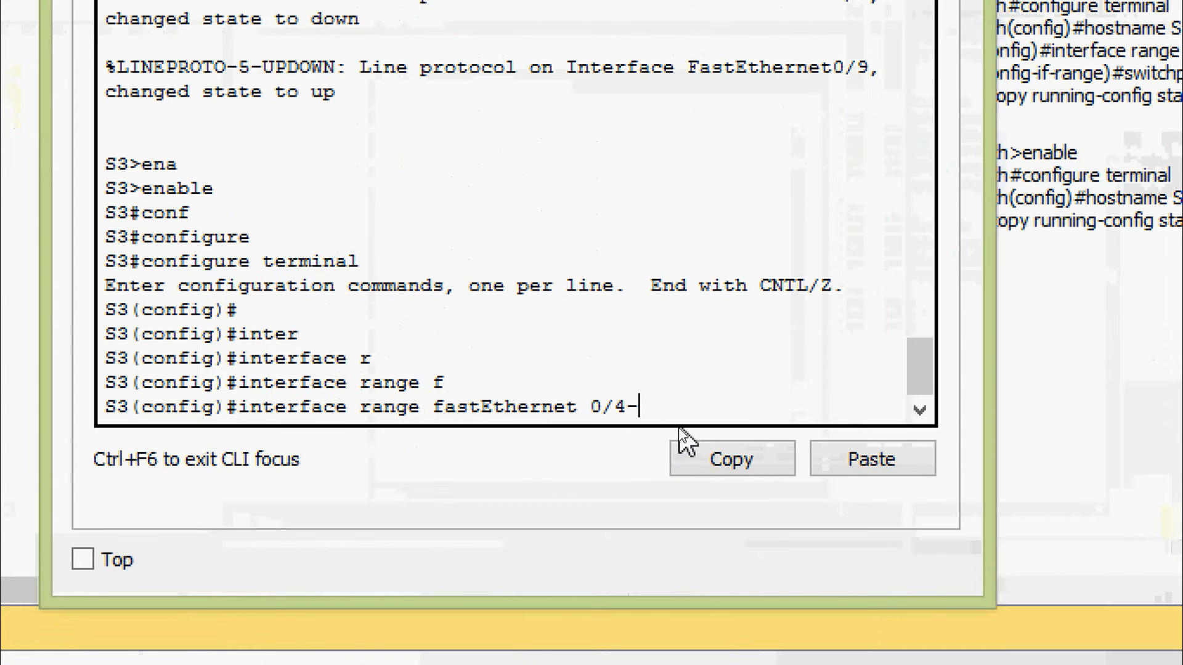
key("Return")
- Set S3's selected interface range to switchport mode trunk and close the S3 window
type("swi")
key("Tab")
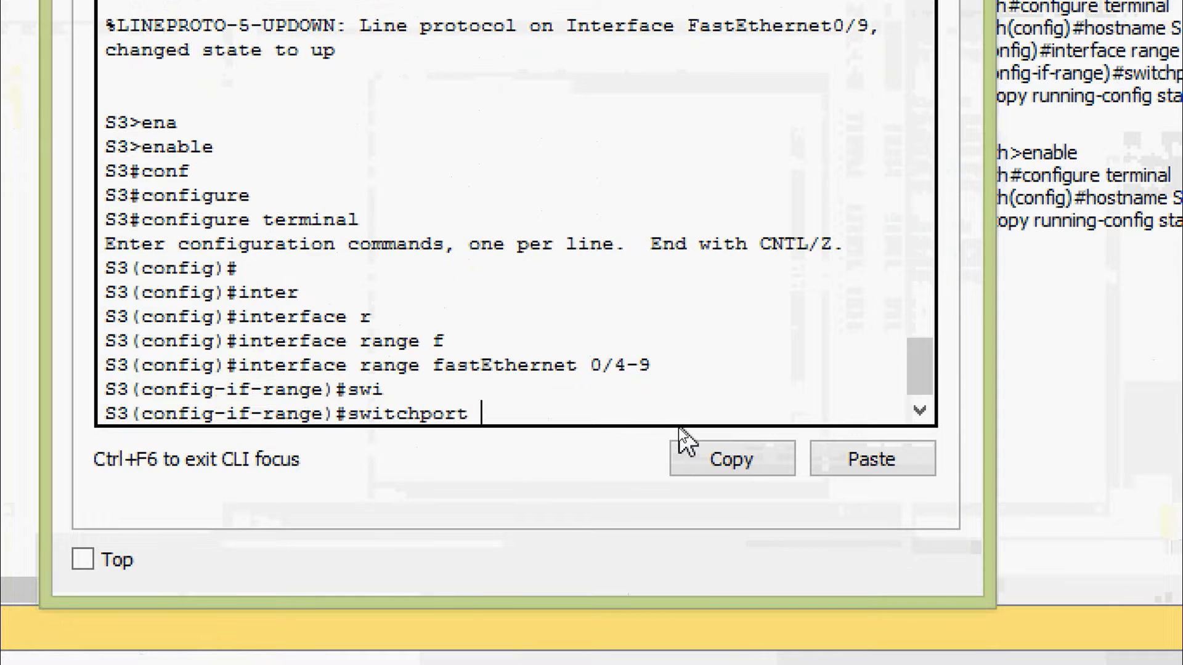
type("mod")
key("Tab")
type("tr")
key("Tab")
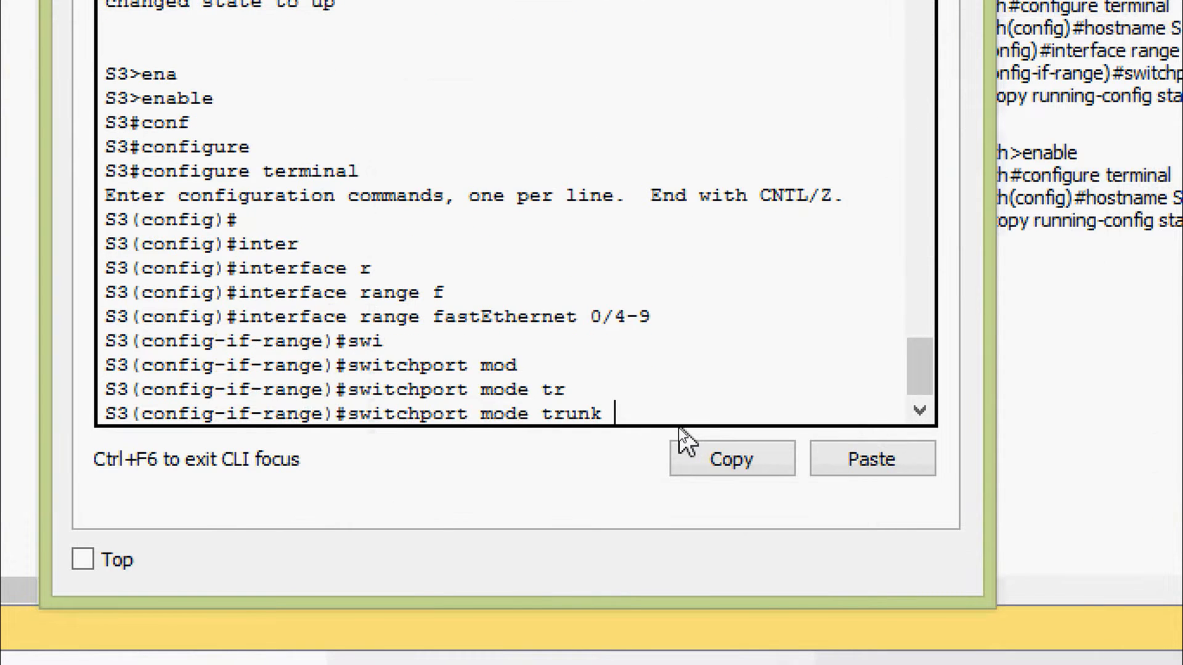
key("Return")
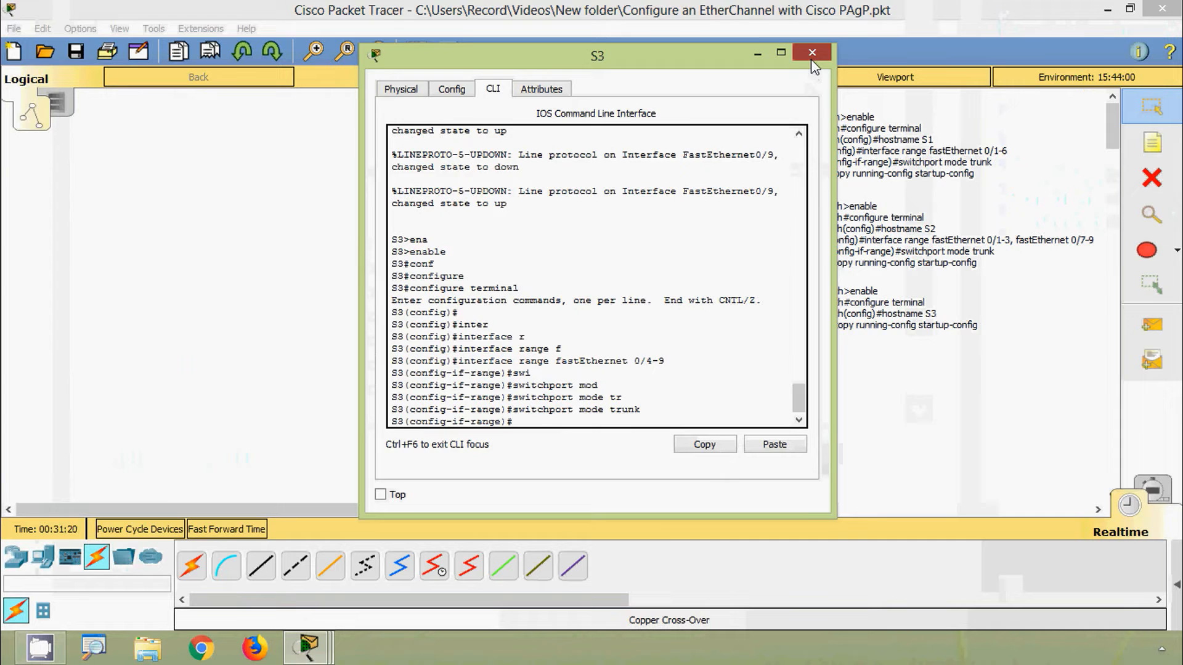
left_click(822, 51)
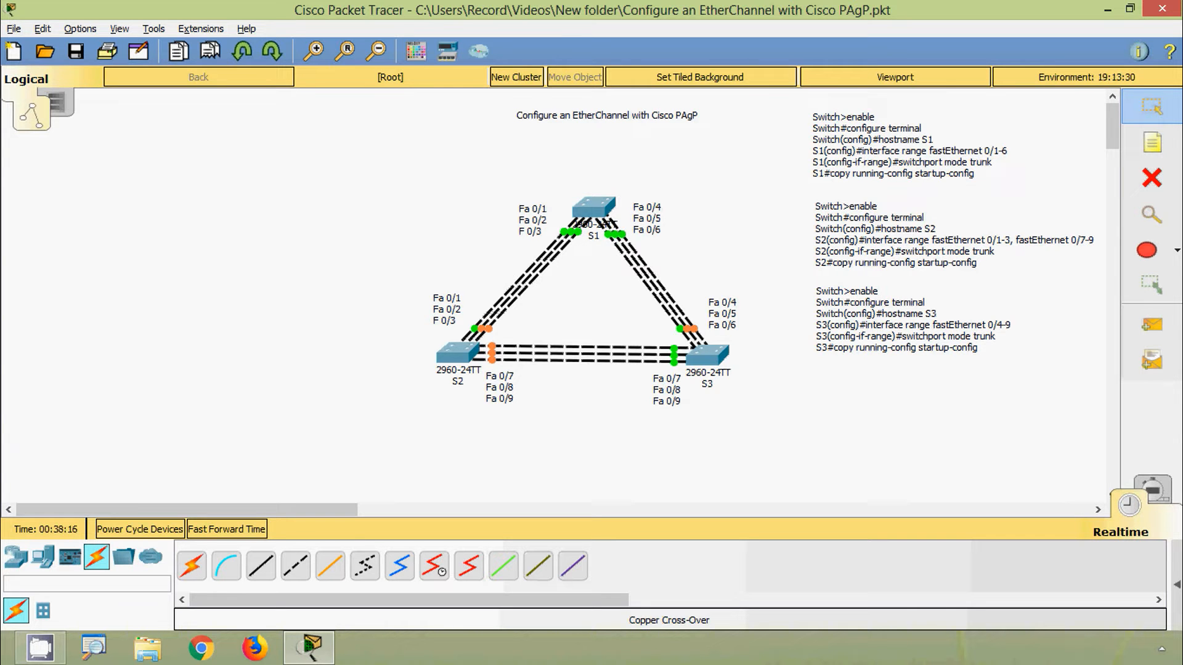
- Draw an unfilled black-outlined ellipse around the S1–S2 links and place the note "Port Channel1" just above it
left_click(1147, 250)
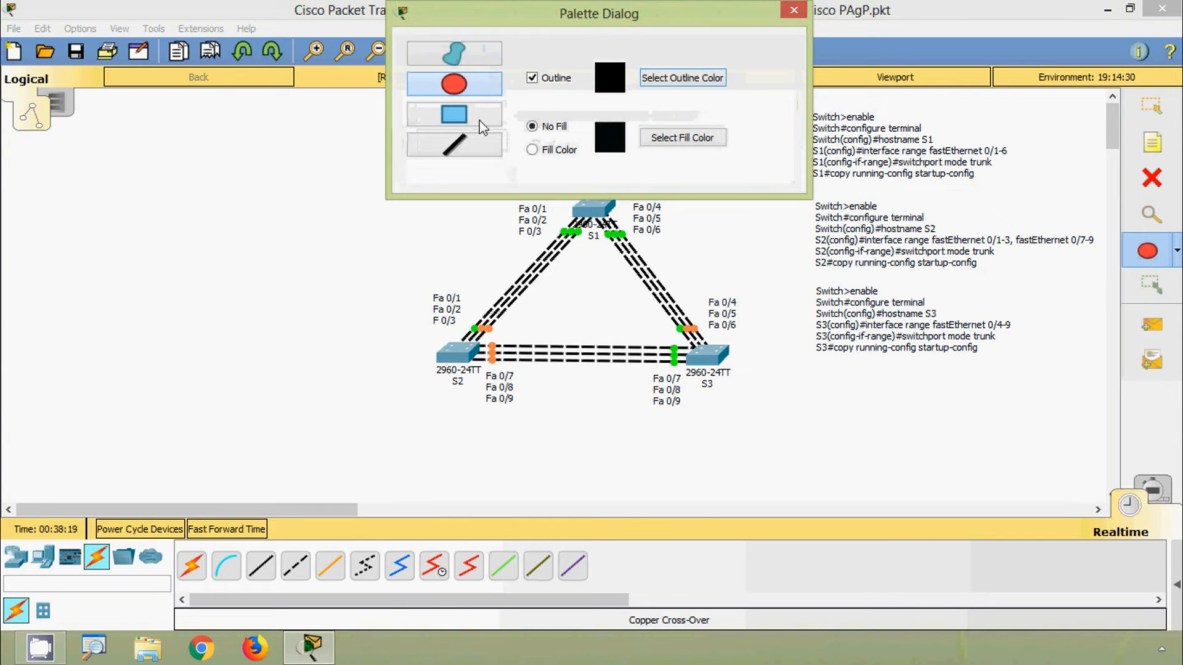
left_click_drag(514, 18, 211, 19)
left_click_drag(505, 262, 564, 279)
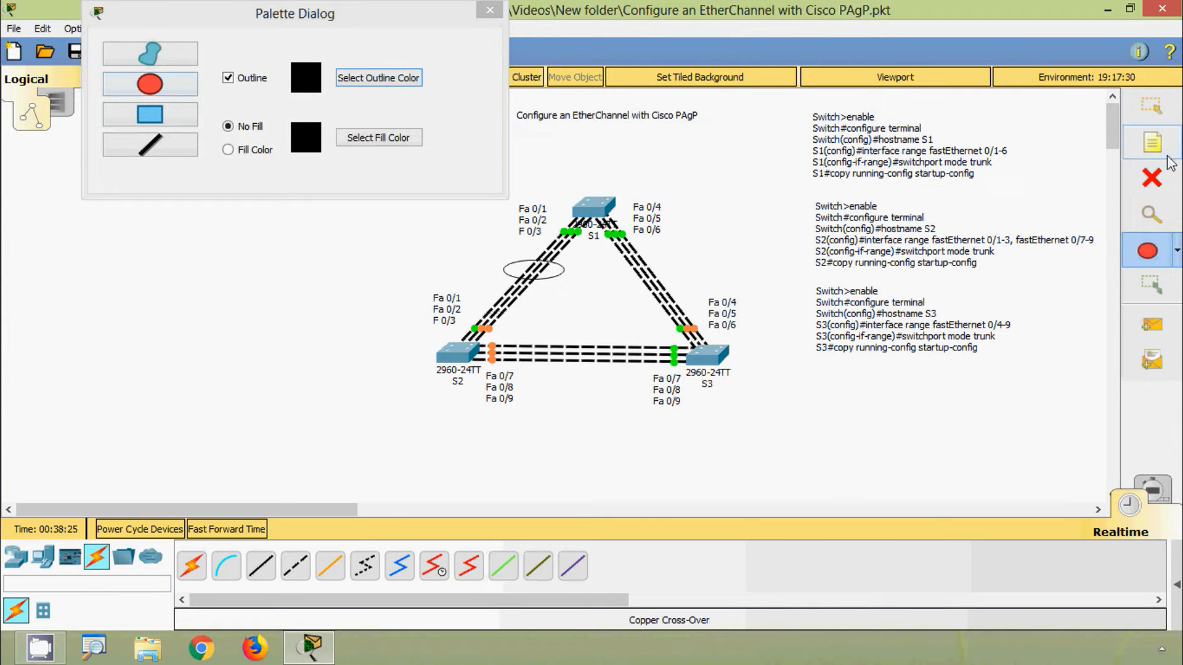
key("n")
left_click(439, 252)
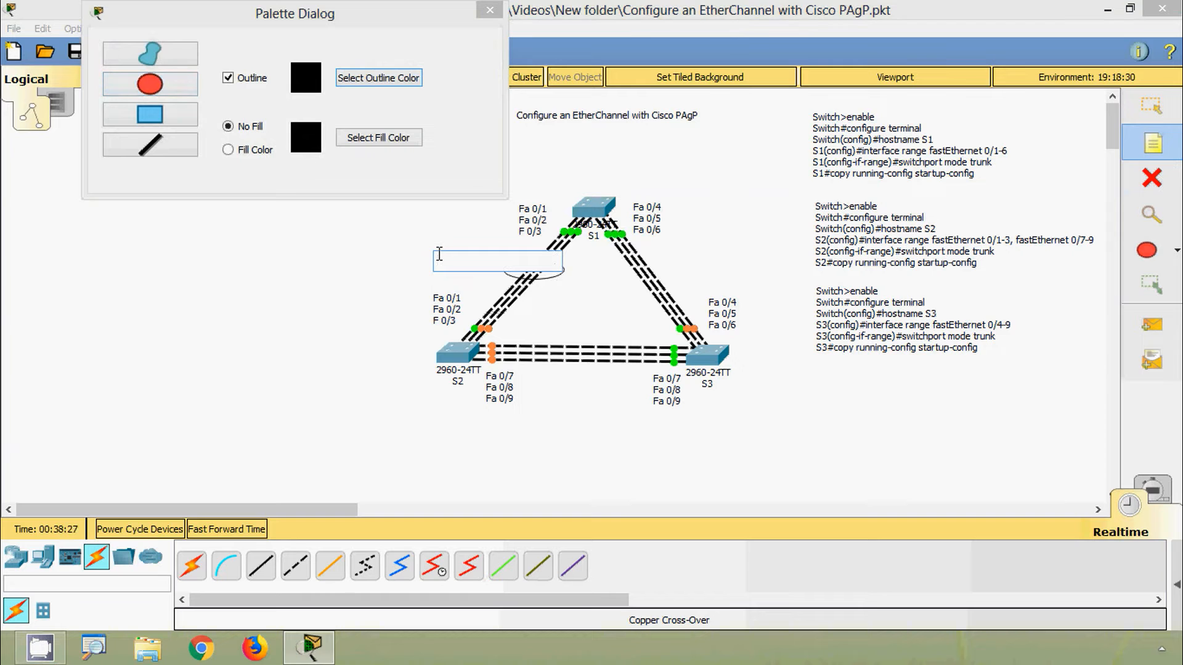
type("Port Channel1")
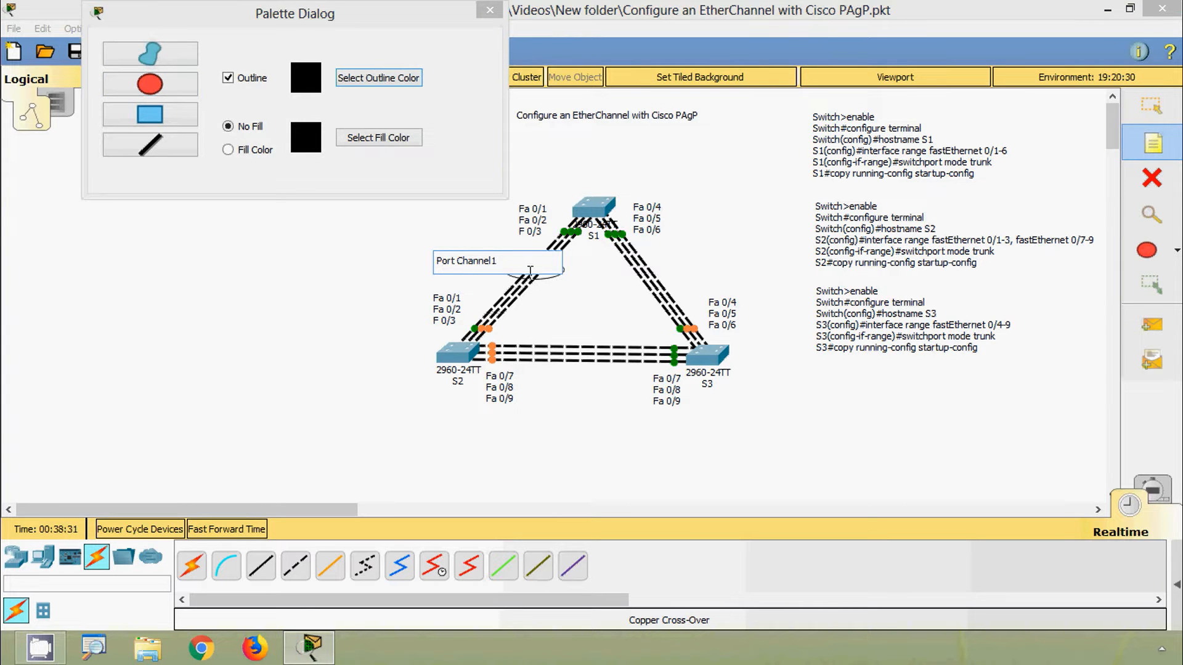
key("Escape")
left_click_drag(471, 271, 500, 257)
- Draw an unfilled ellipse around the S1–S3 links and place the note "Port Channel2" just above it
left_click(158, 92)
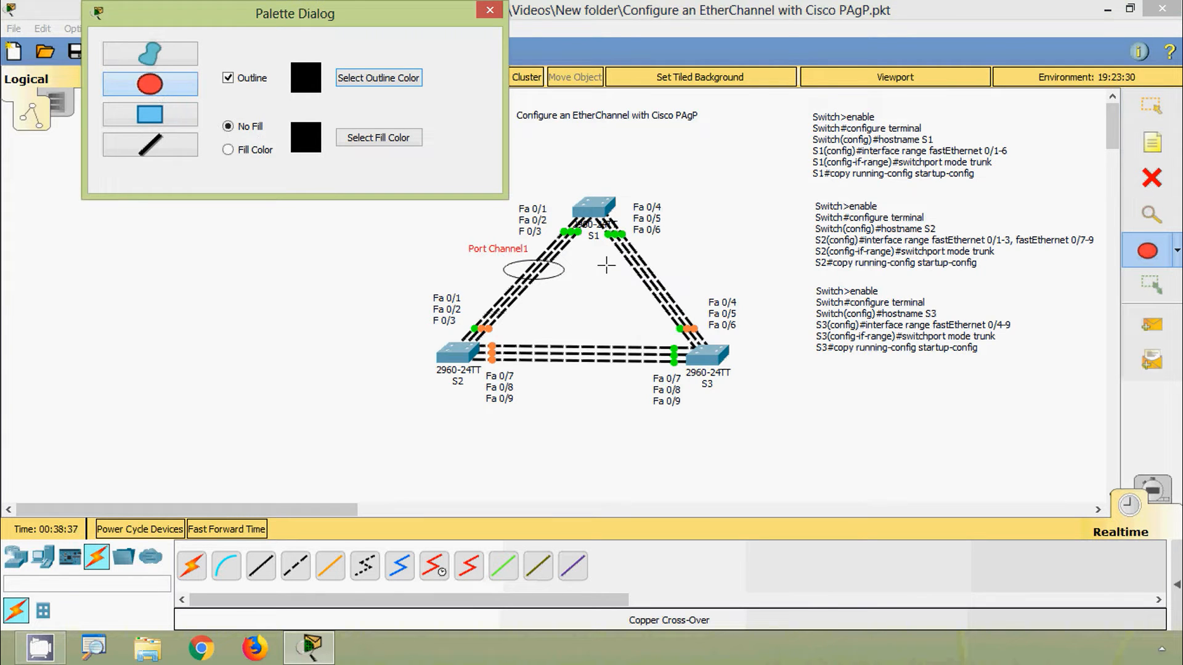
left_click_drag(604, 264, 683, 284)
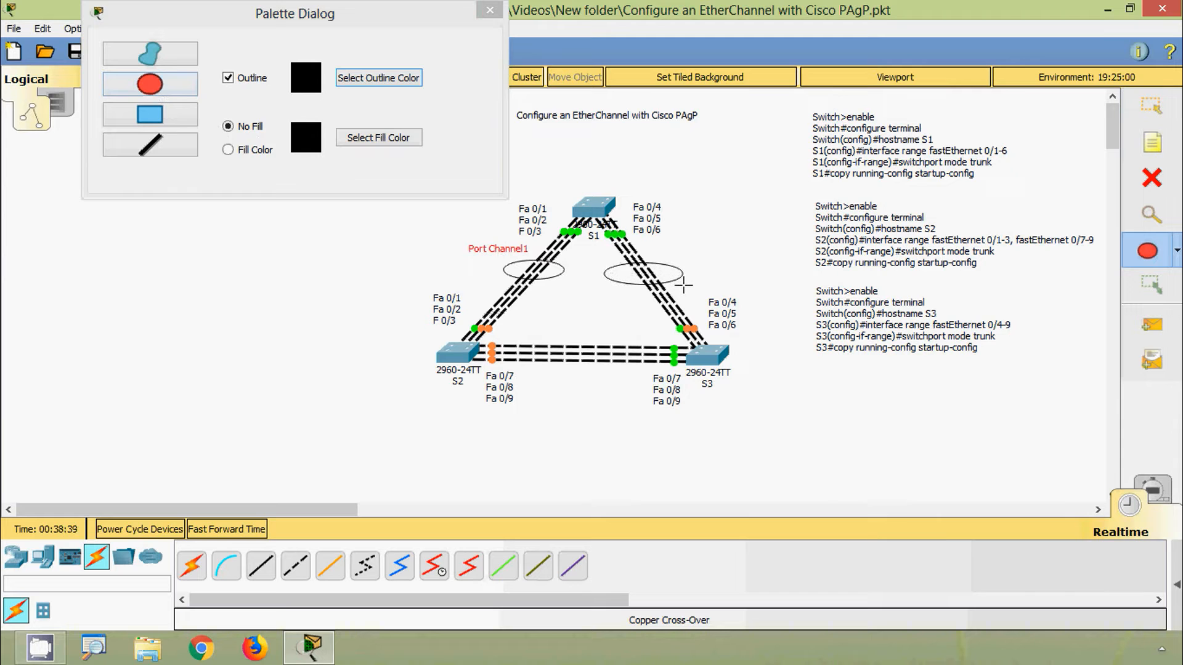
left_click(1152, 143)
left_click(660, 253)
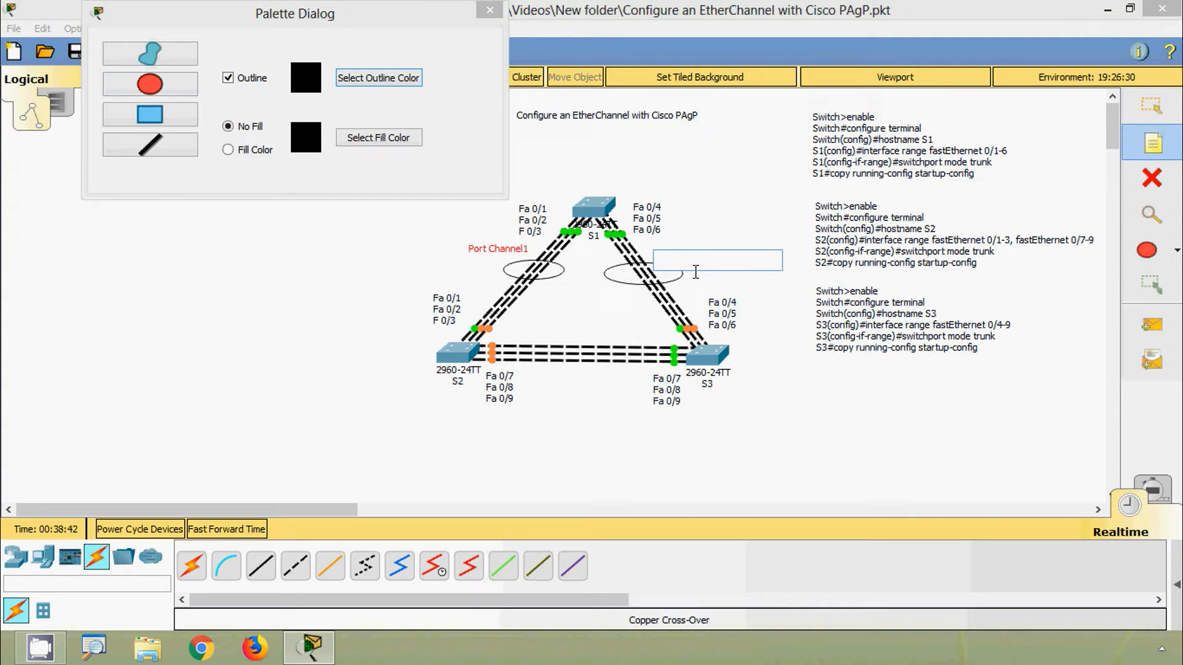
type("Port C")
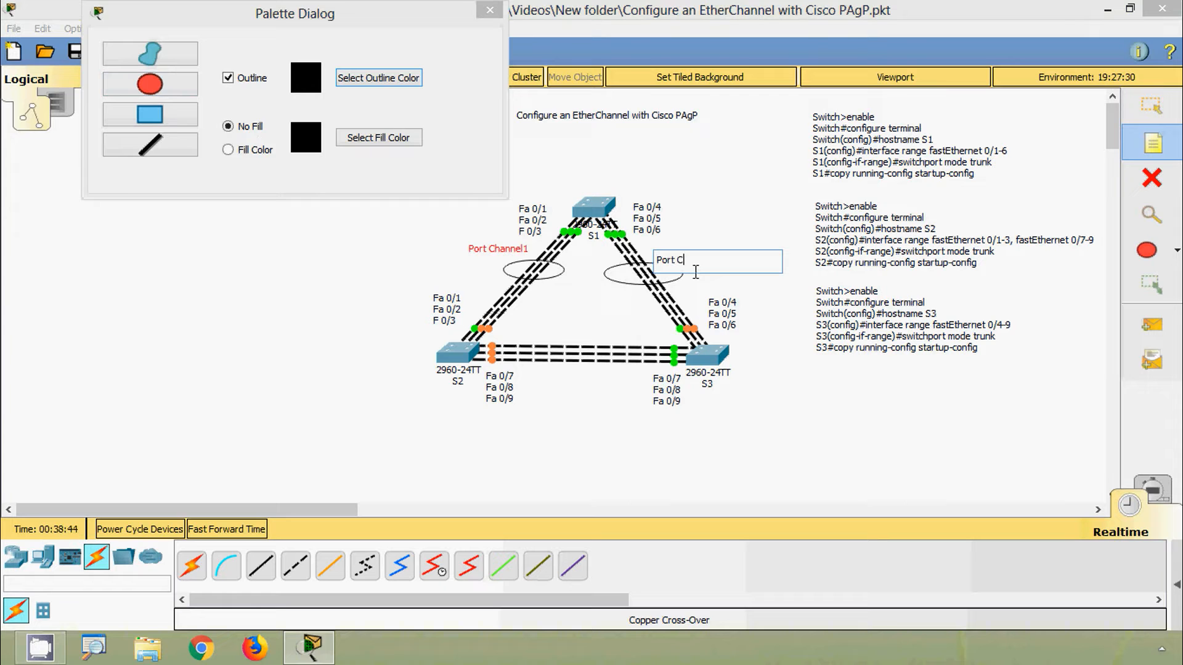
type("hannel2")
key("Escape")
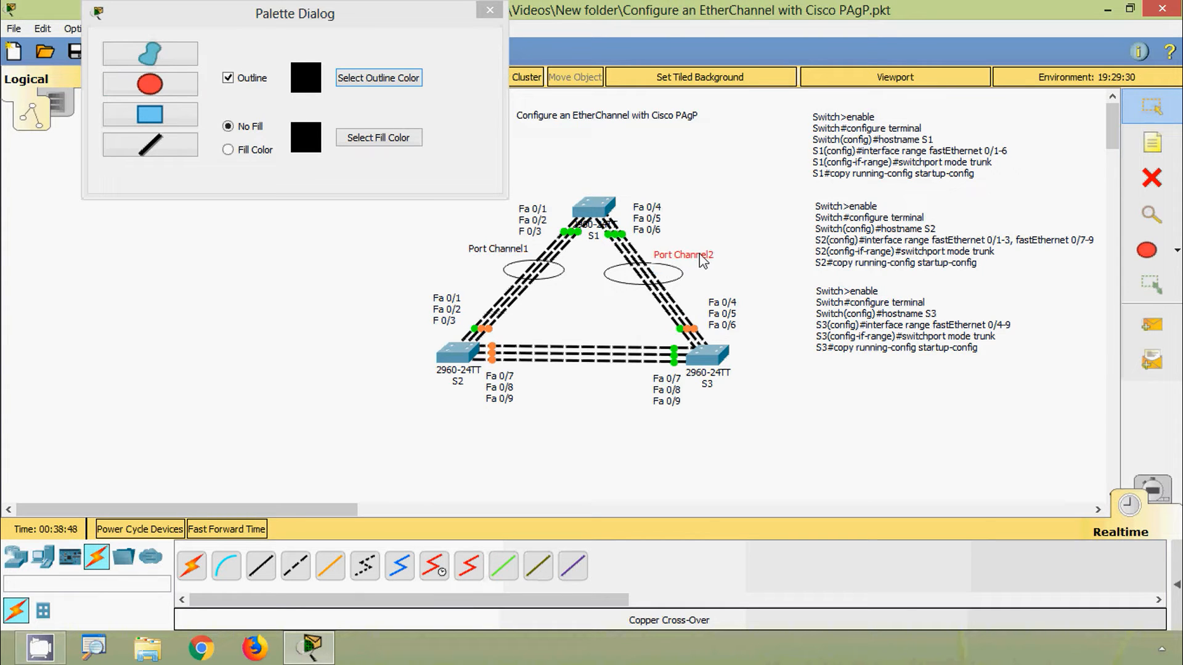
left_click_drag(700, 253, 700, 251)
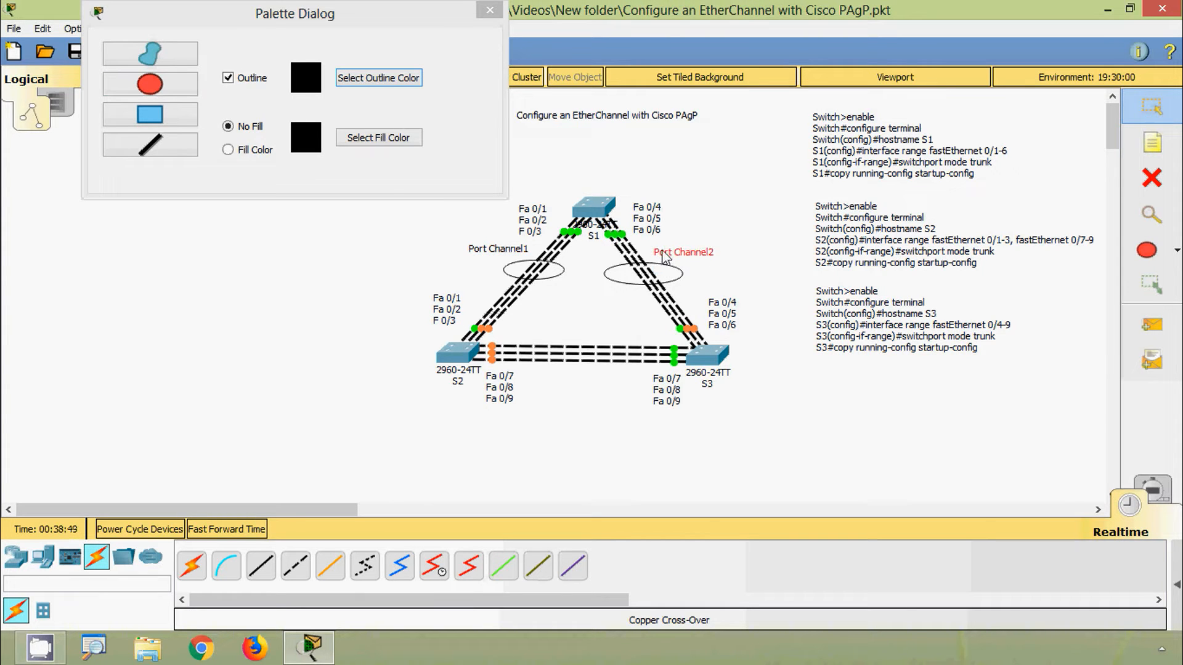
- Draw a narrow upright ellipse around the S2–S3 links and place the note "Port Channel3" below it
left_click(163, 94)
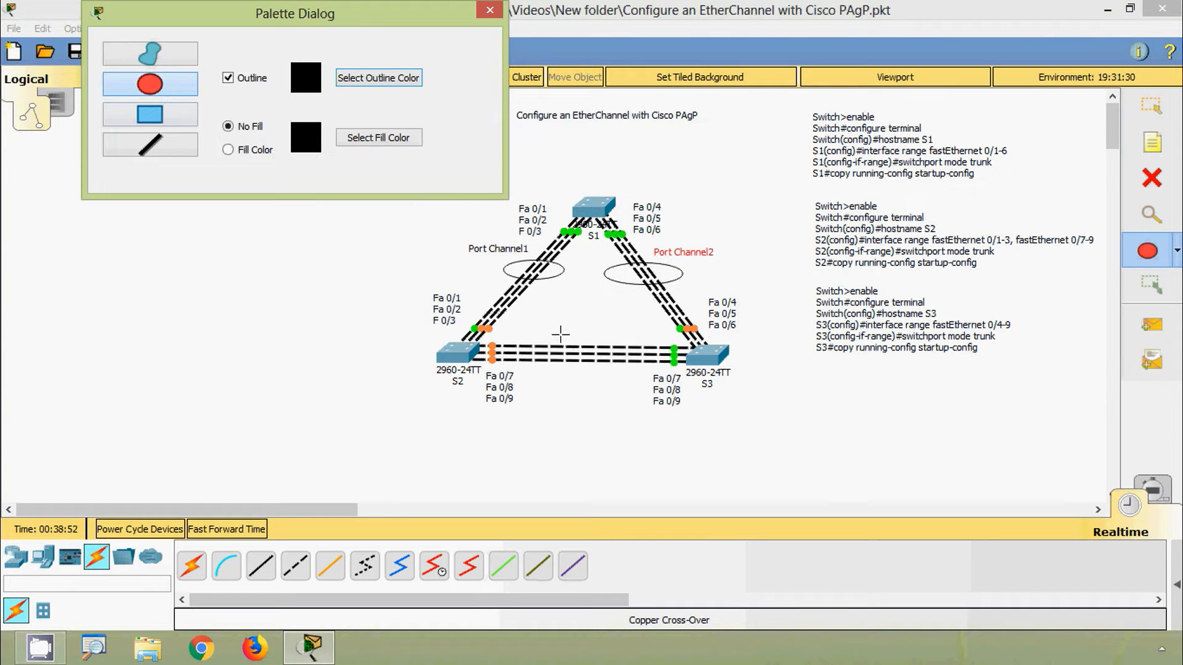
left_click_drag(576, 333, 595, 385)
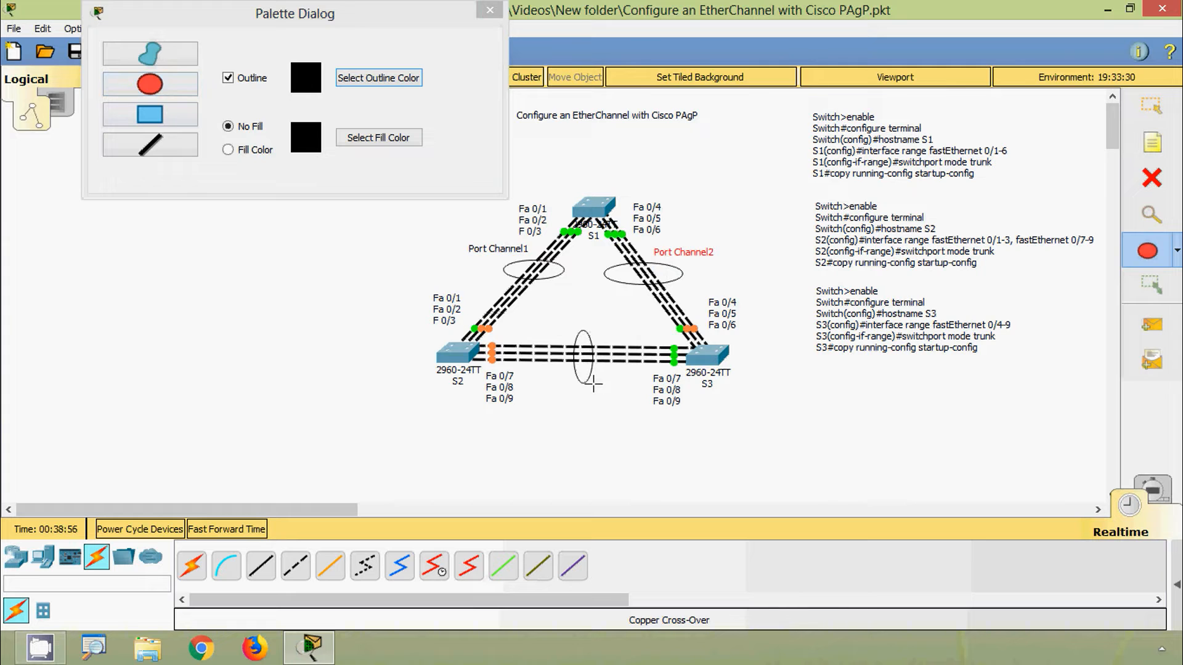
key("n")
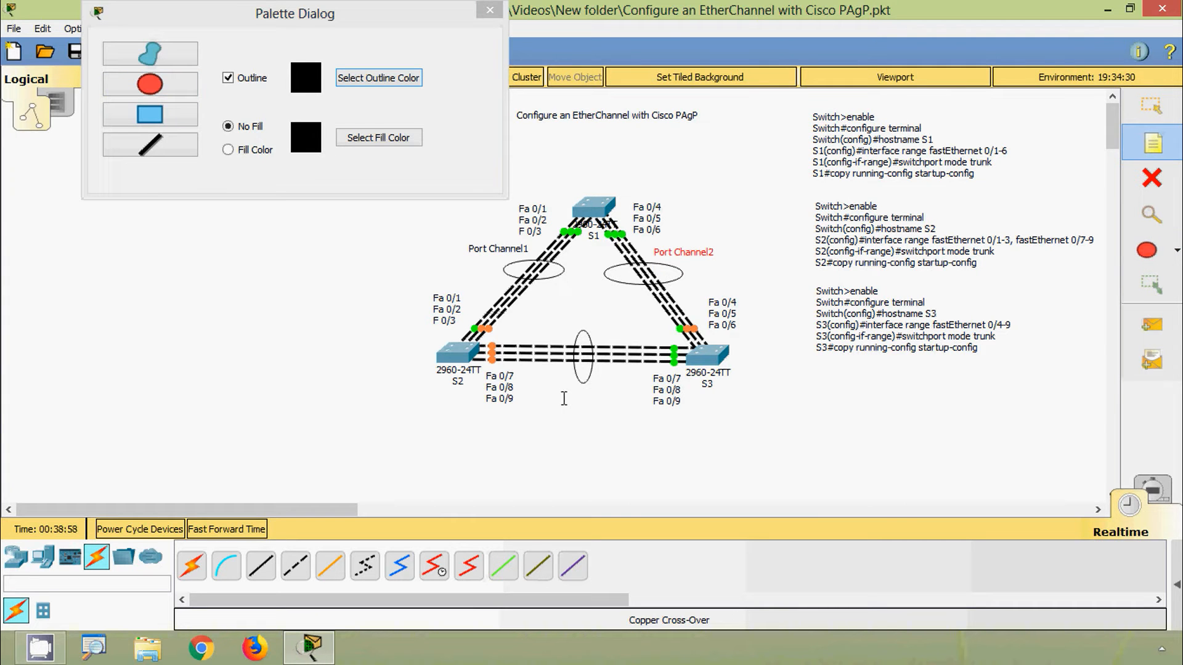
left_click(559, 397)
type("Pr")
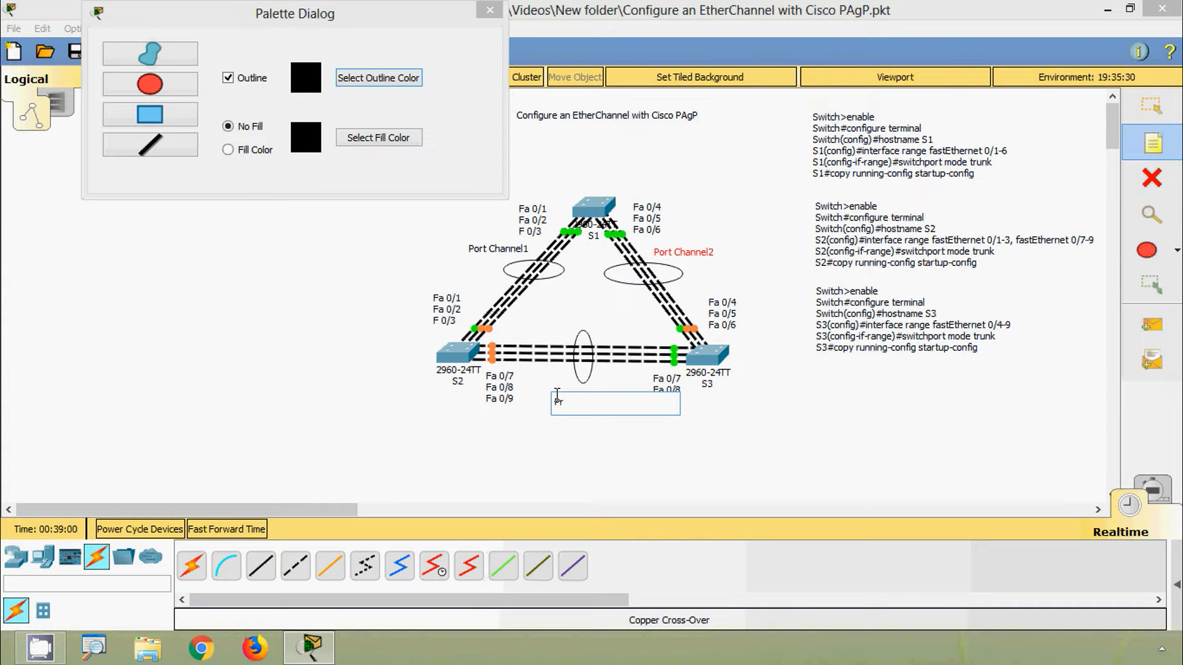
type("rt Channel3")
key("Escape")
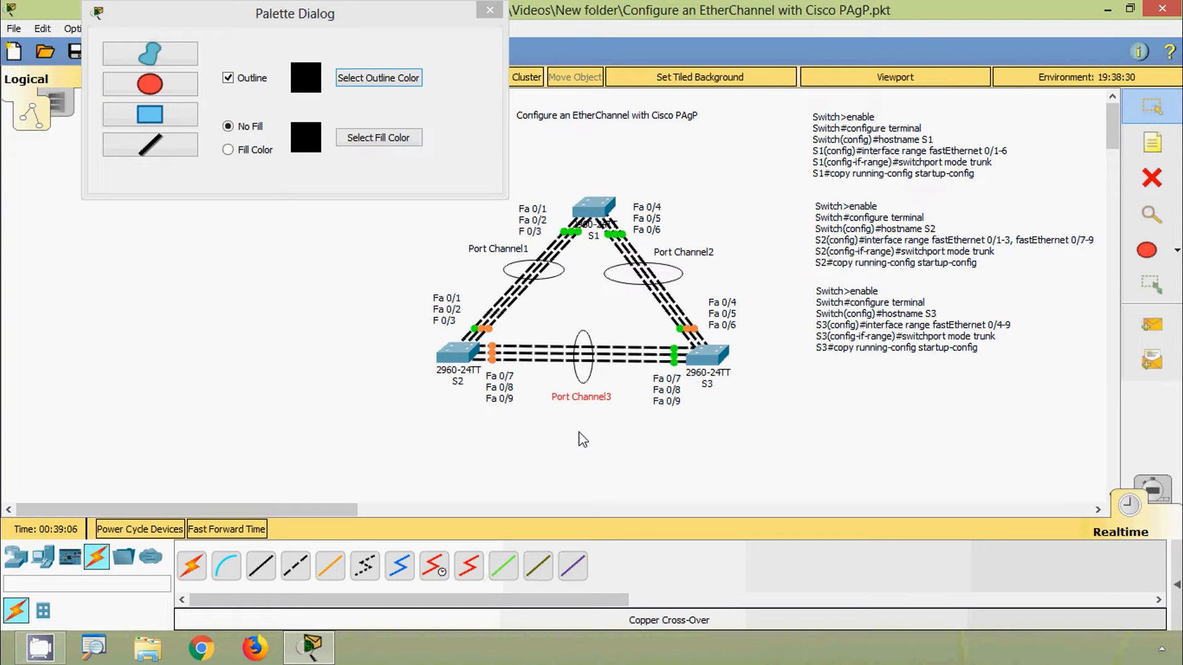
left_click(591, 459)
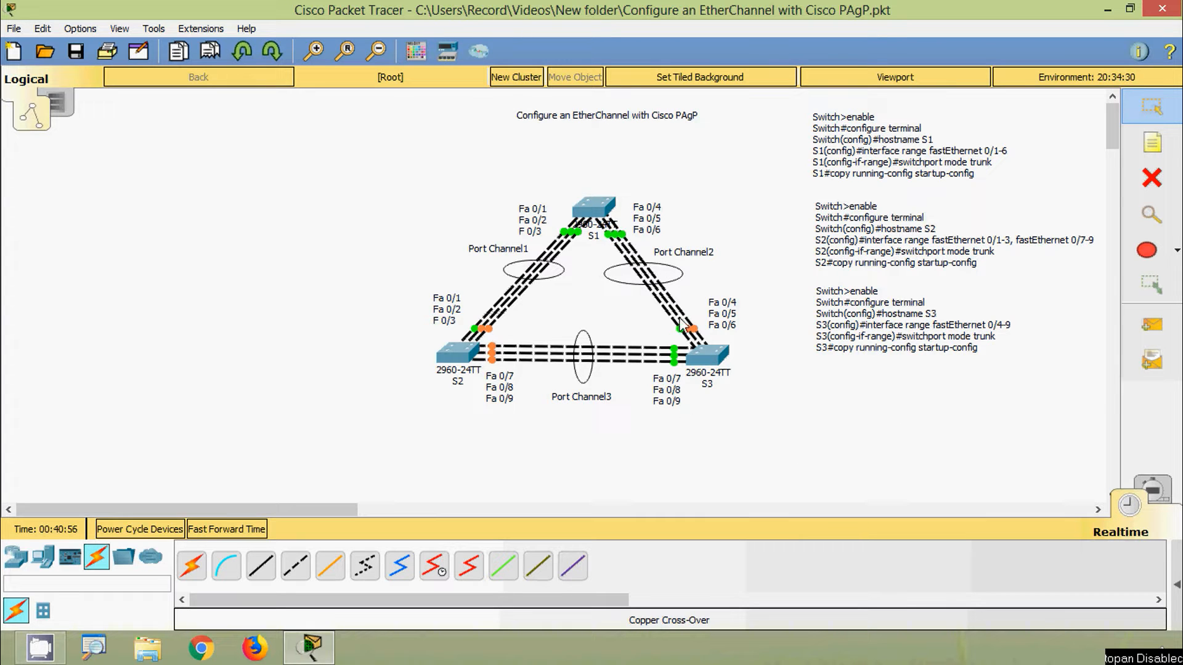
- Open S1's command line and enable privileged mode
left_click(615, 212)
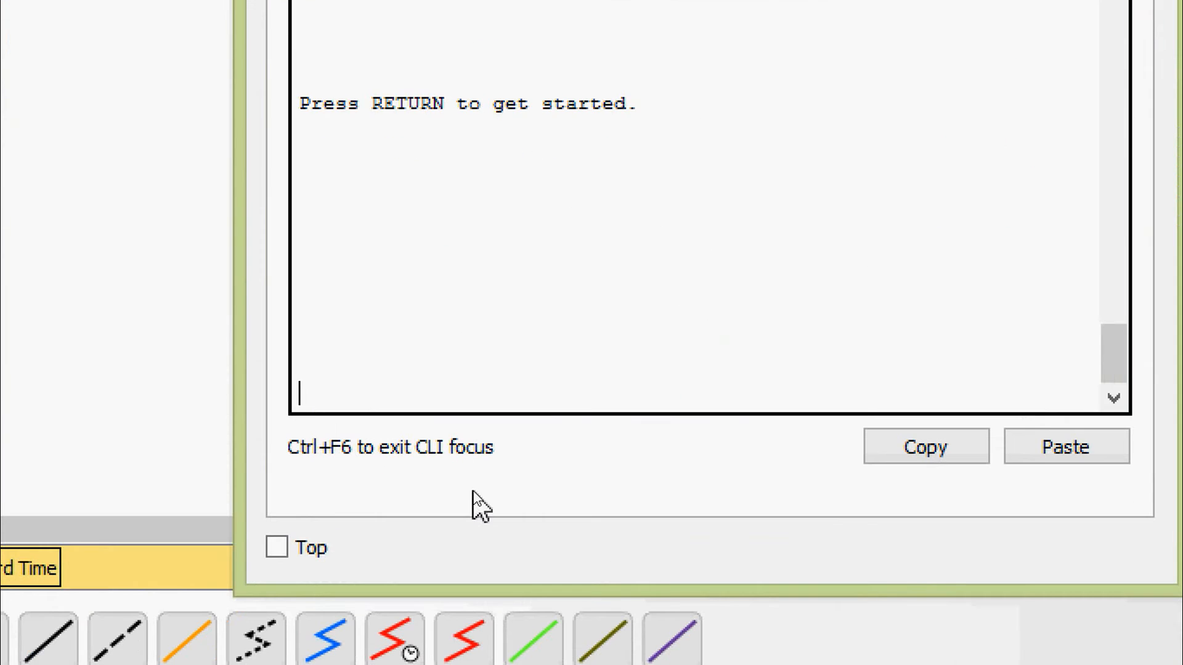
key("Return")
key("Return")
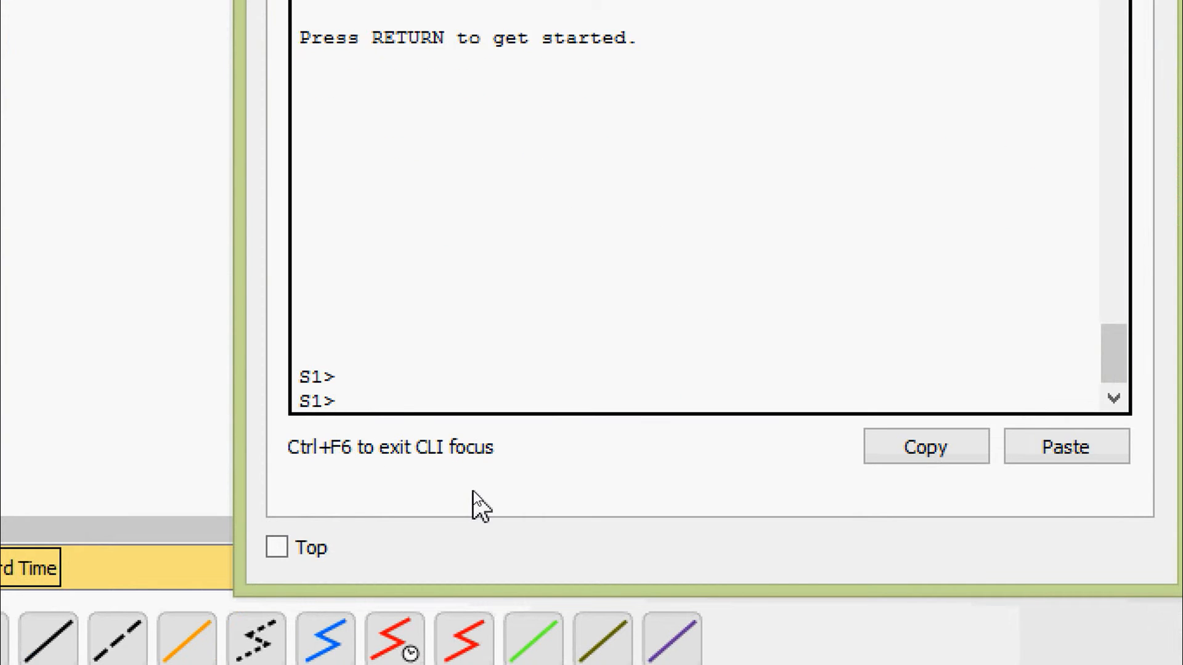
type("en")
key("Tab")
key("Return")
- Run show interfaces trunk on S1 and examine the port, mode and status listing from its beginning
type("sh")
key("Tab")
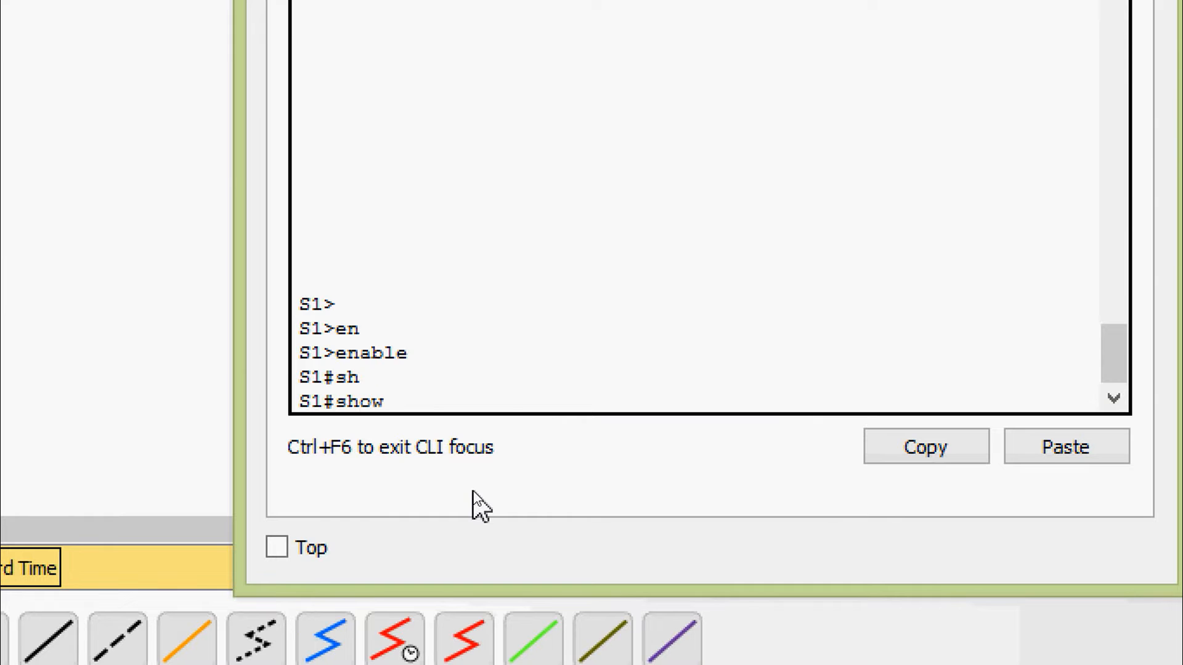
type("inter")
key("Tab")
type("tr")
key("Tab")
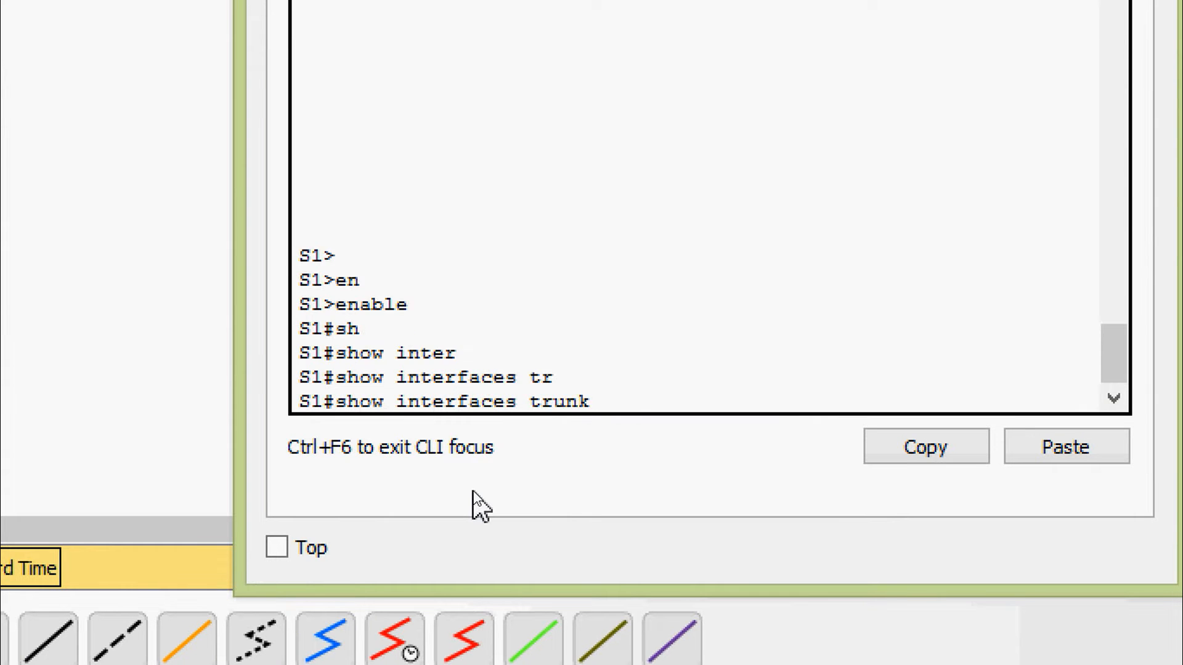
key("Return")
scroll(476, 385, "up", 5)
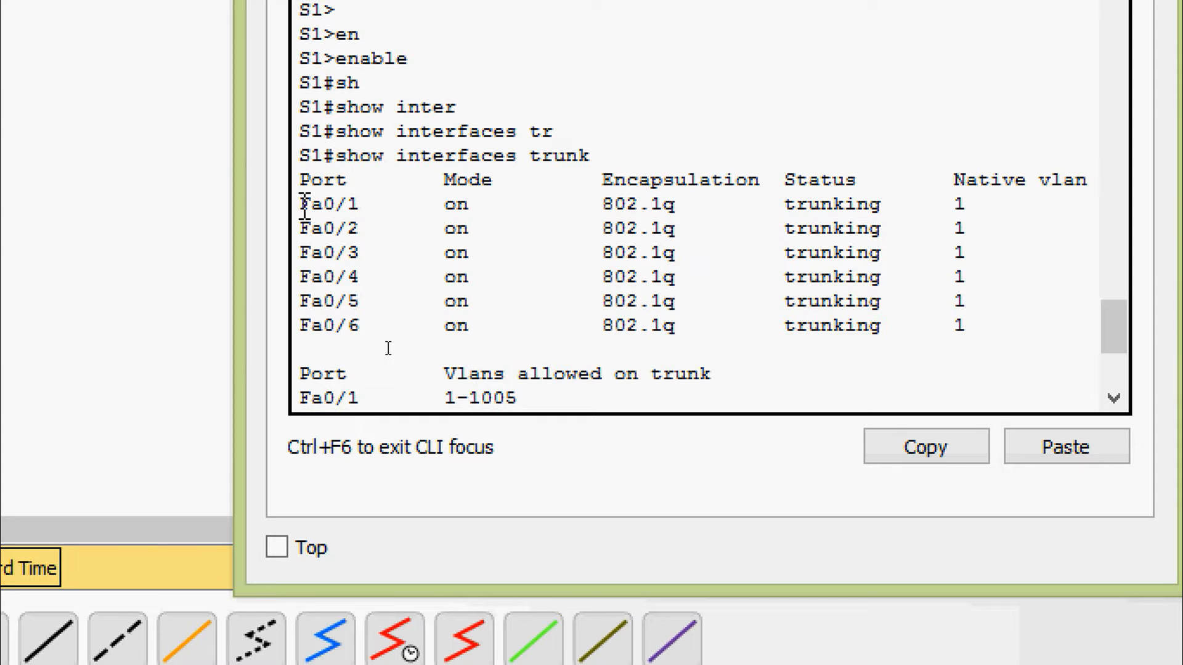
- Examine the Fa0/1 to Fa0/6 rows of S1's trunk listing and close its window
left_click_drag(302, 204, 984, 330)
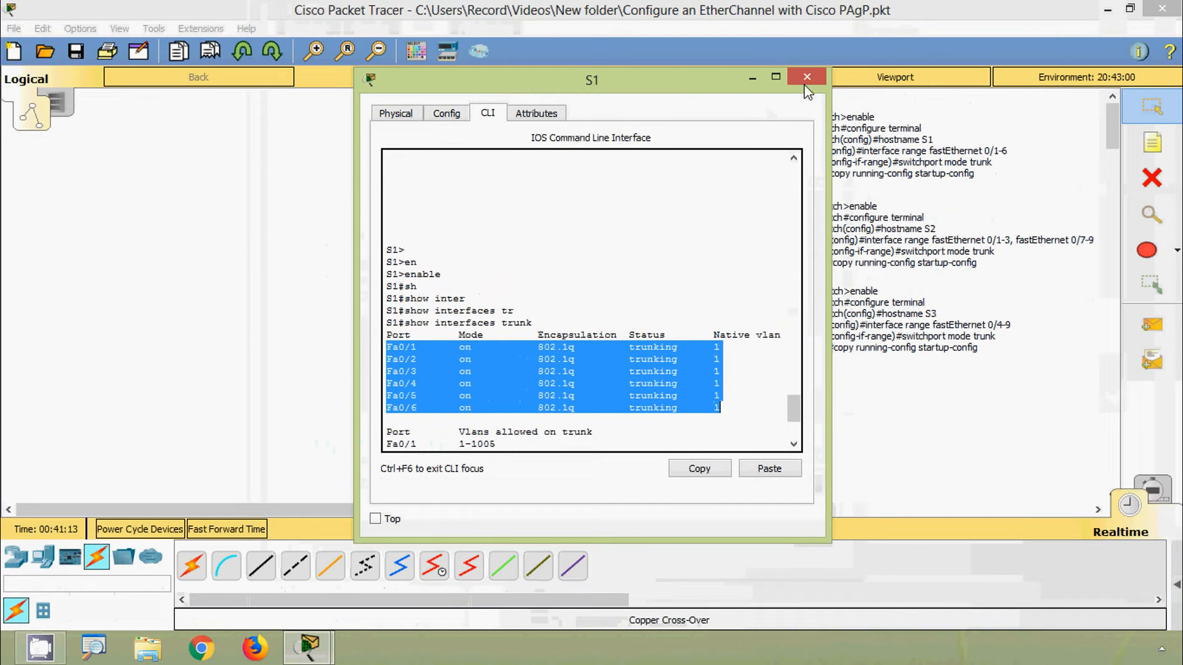
left_click(806, 82)
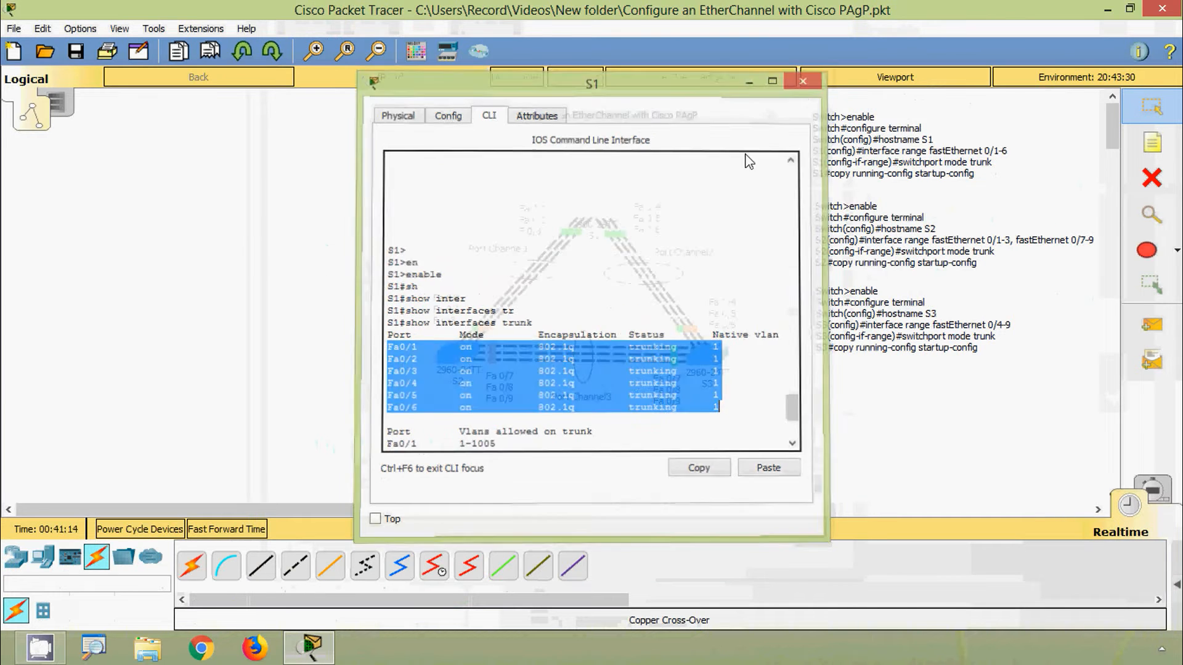
- Open S2's command line and enable privileged mode
left_click(465, 352)
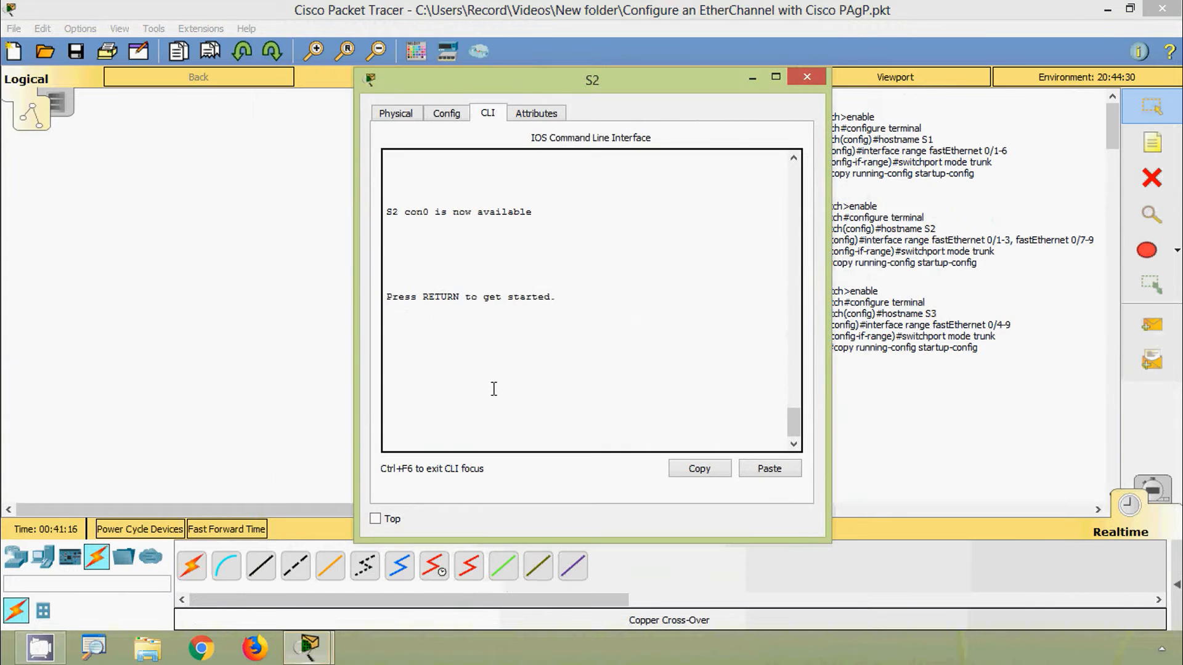
key("Return")
type("ena")
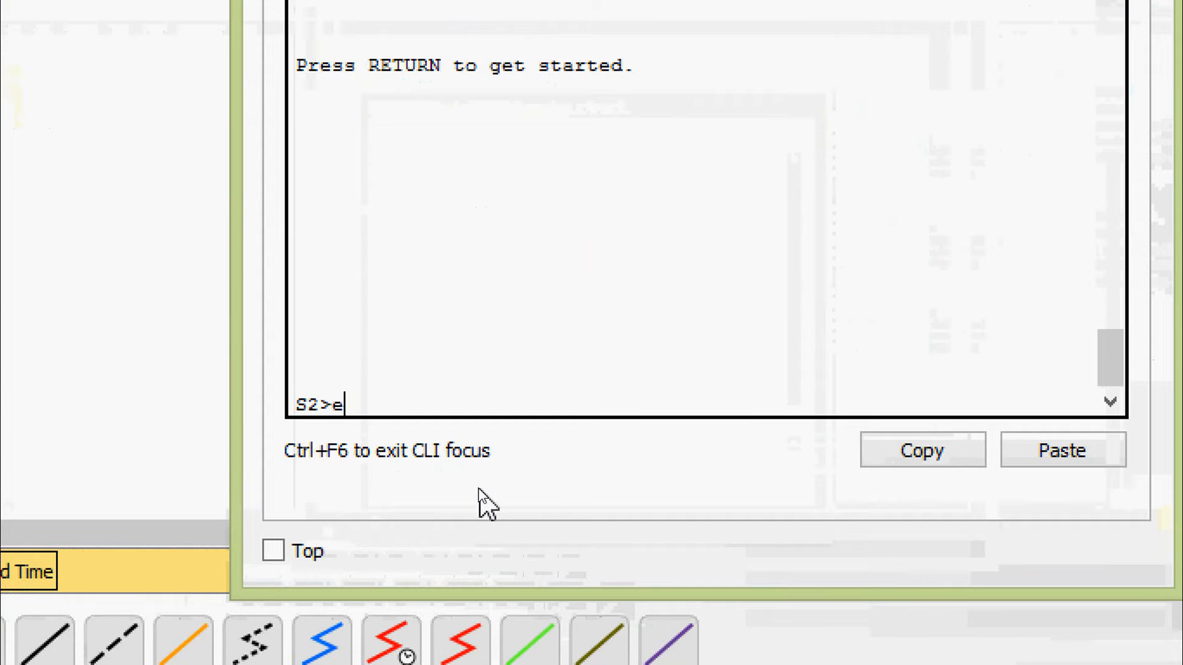
key("Tab")
key("Return")
- Run show interfaces trunk on S2, examine the port, mode and status rows, and close its window
type("sh")
key("Tab")
type("inter")
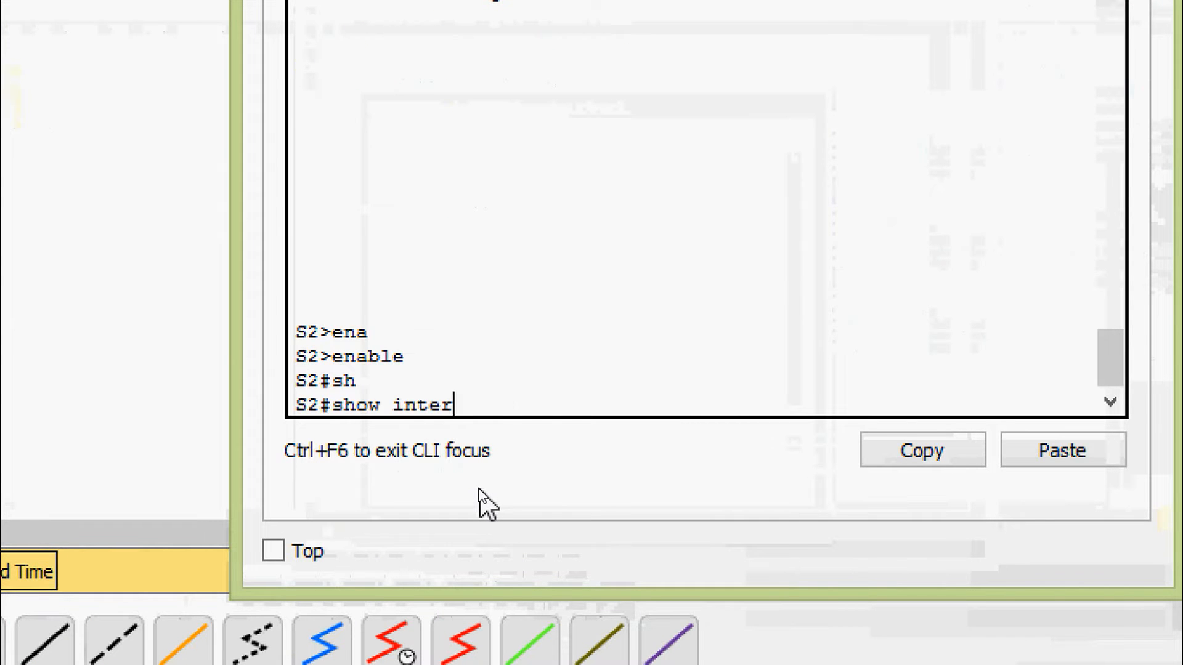
key("Tab")
type("t")
key("Tab")
key("Return")
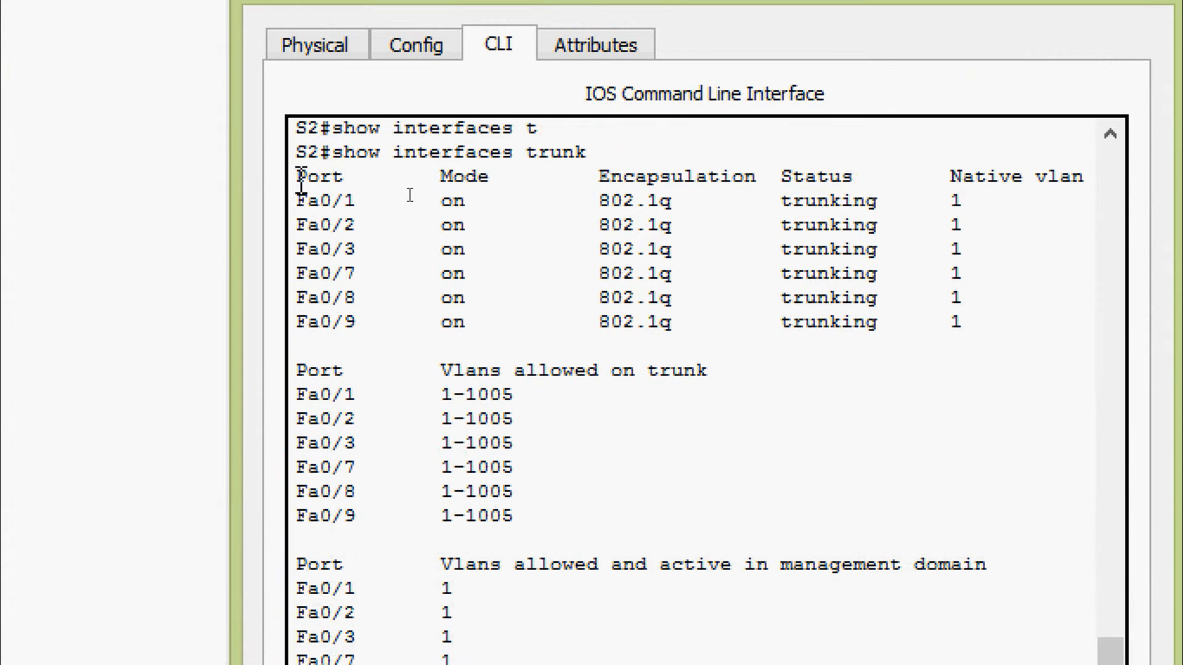
left_click_drag(298, 179, 747, 338)
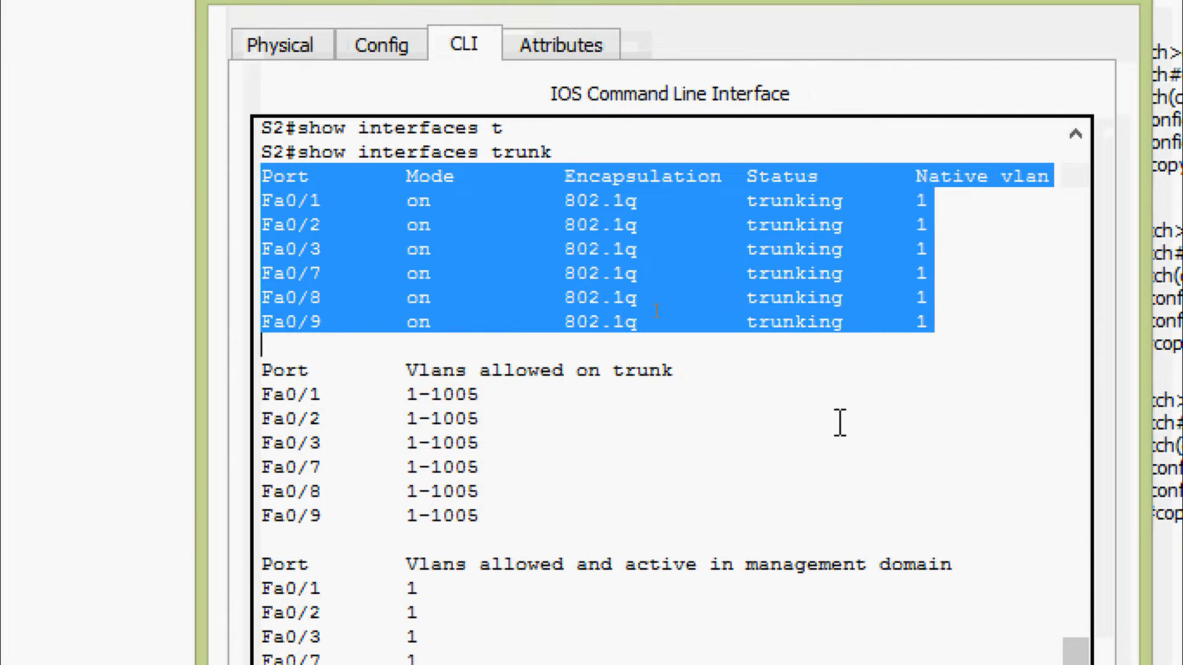
scroll(746, 474, "down", 1)
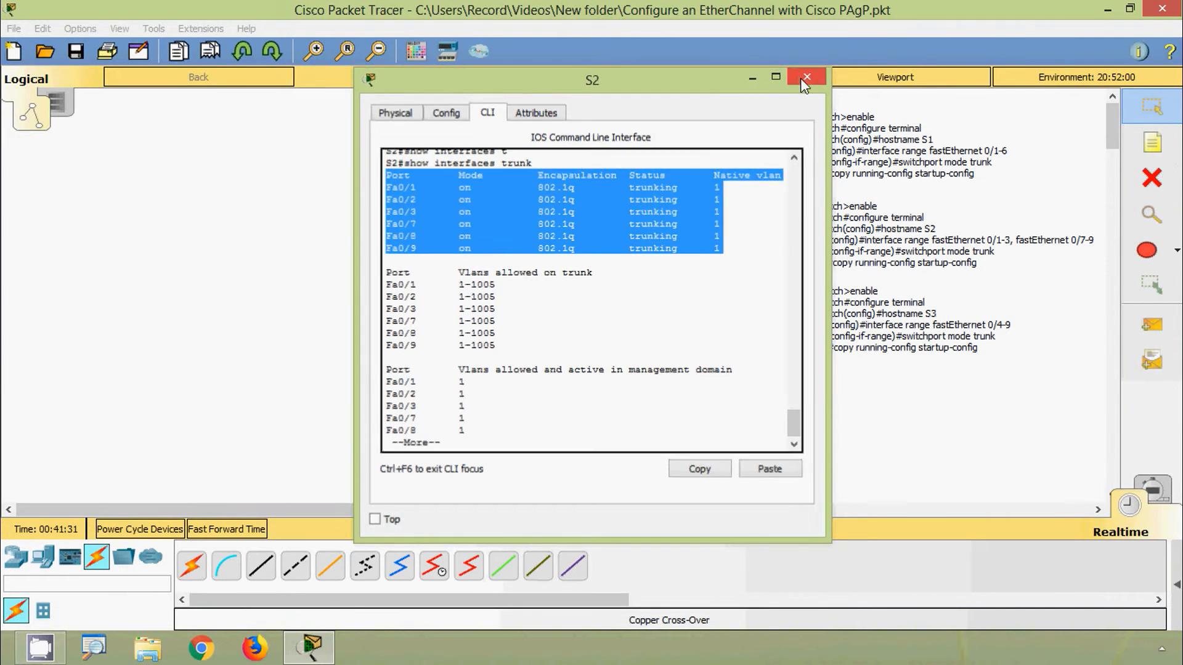
left_click(801, 79)
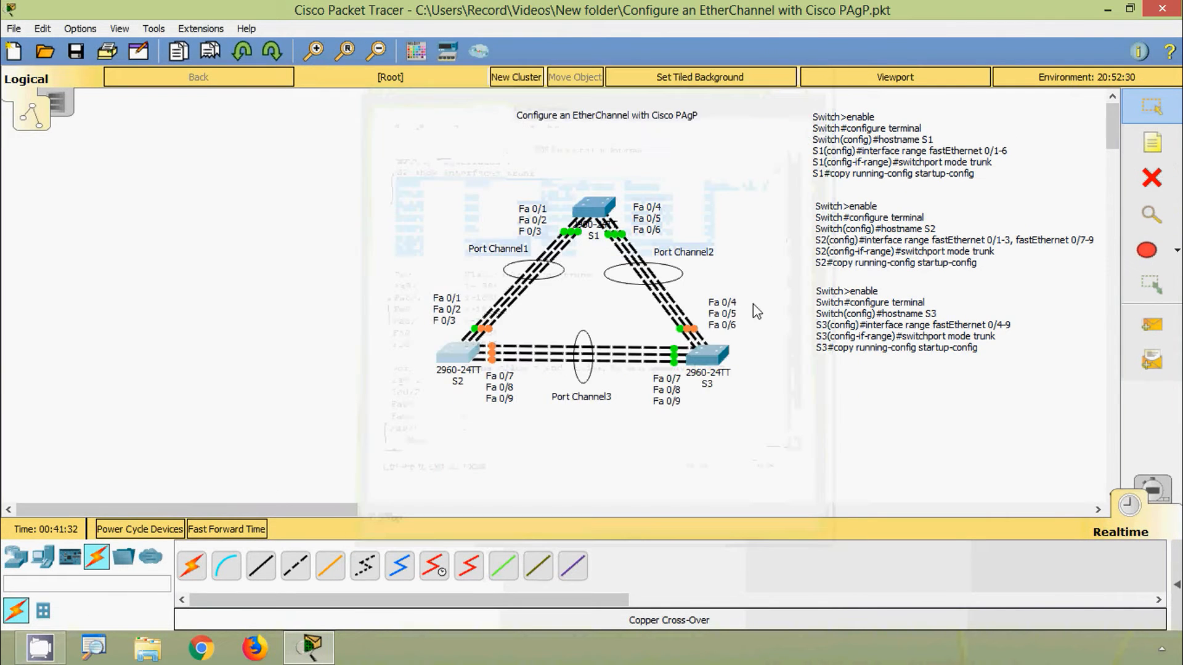
- Open S3's command line and enable privileged mode
left_click(708, 356)
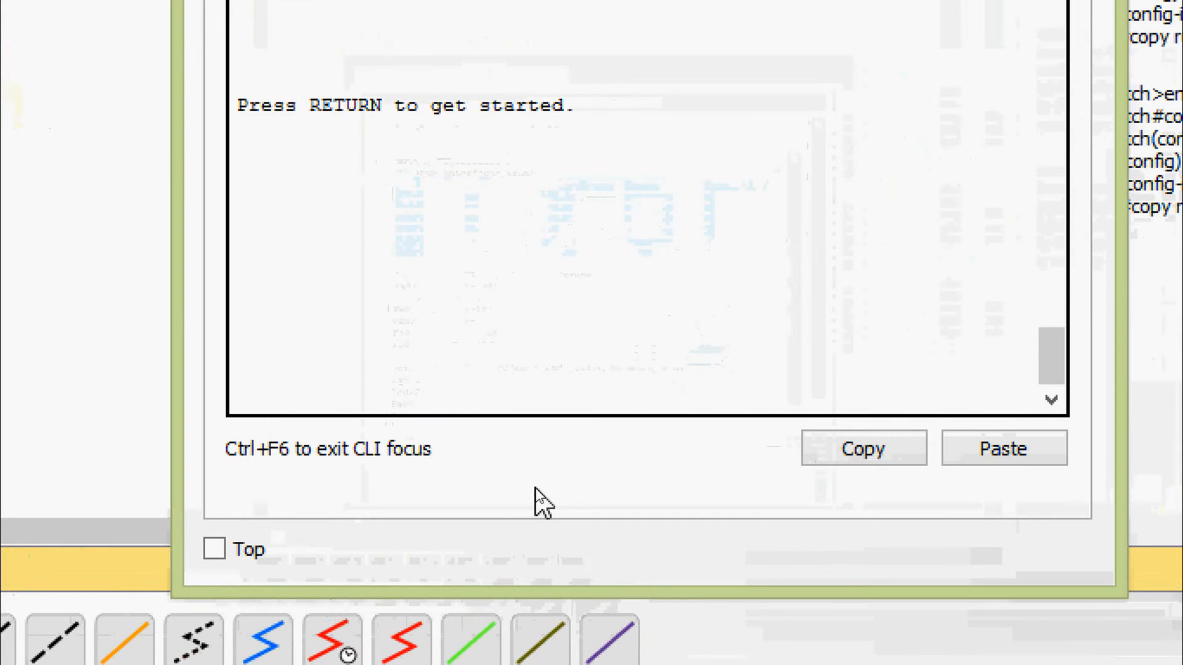
key("Return")
type("ena")
key("Tab")
key("Return")
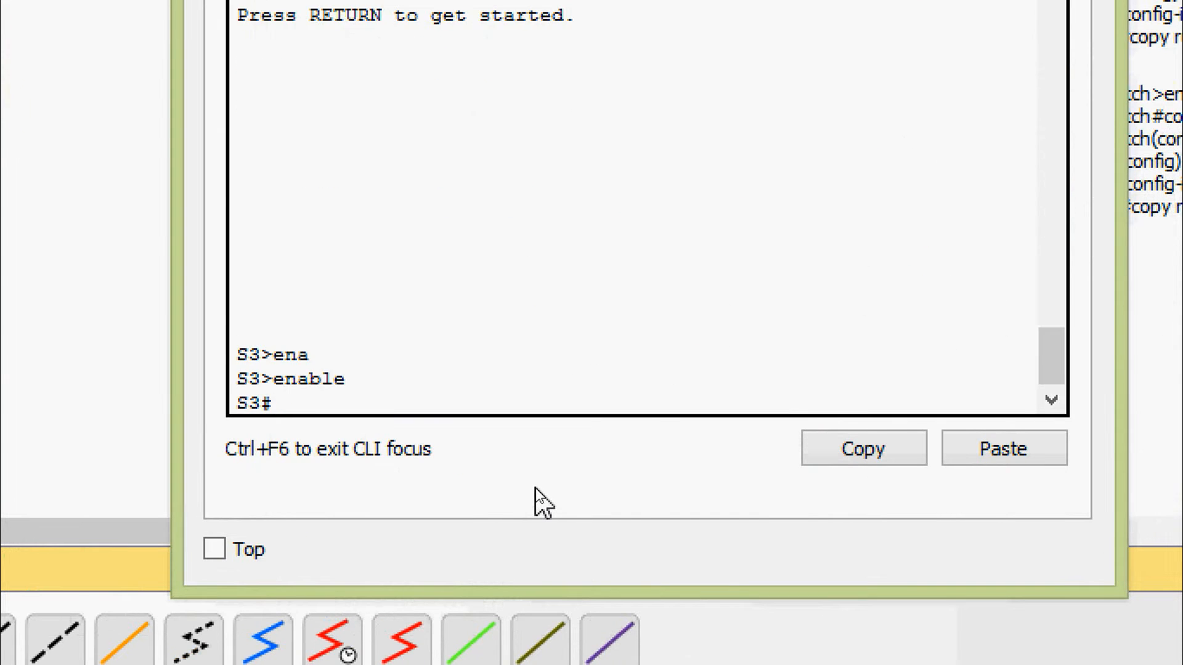
- Run show interfaces trunk on S3, examine the listing through to its end, and close the window
type("sh")
key("Tab")
type("inter")
key("Tab")
type("tr")
key("Tab")
key("Return")
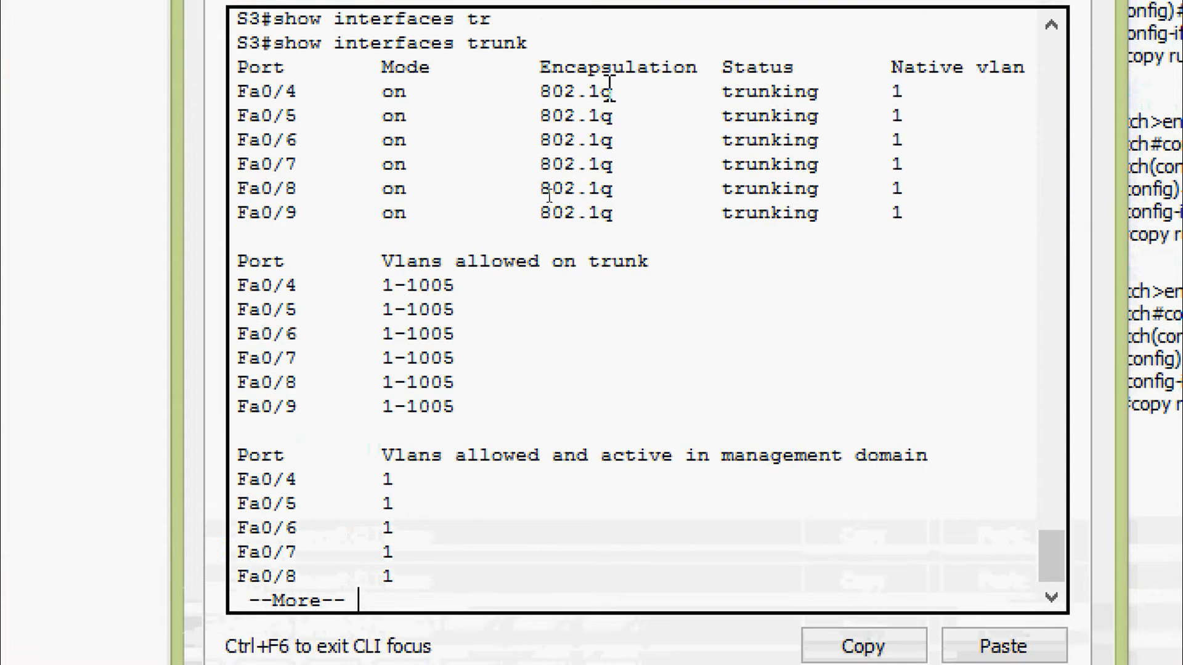
left_click_drag(237, 87, 909, 213)
left_click(653, 382)
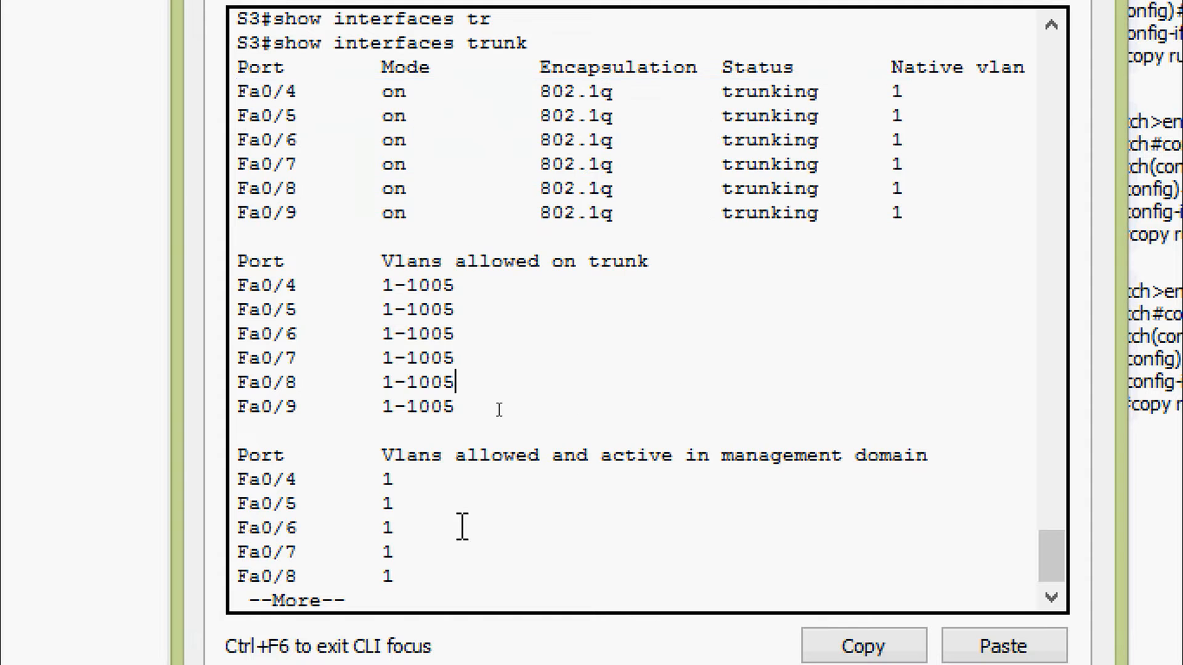
key("space")
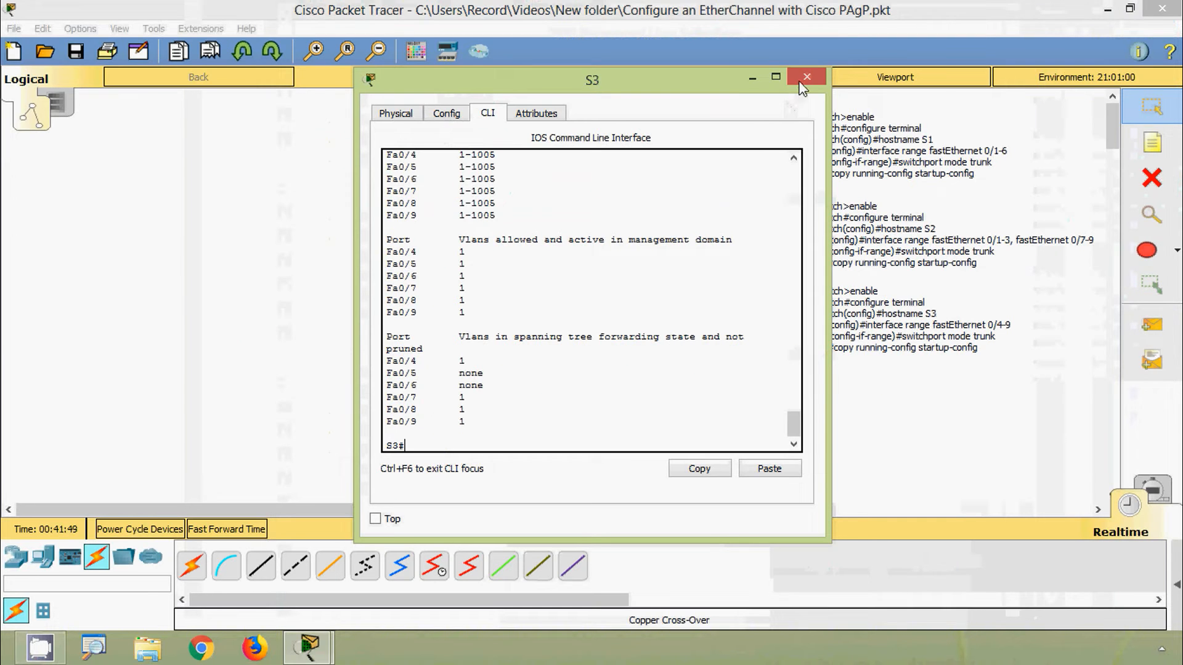
left_click(802, 78)
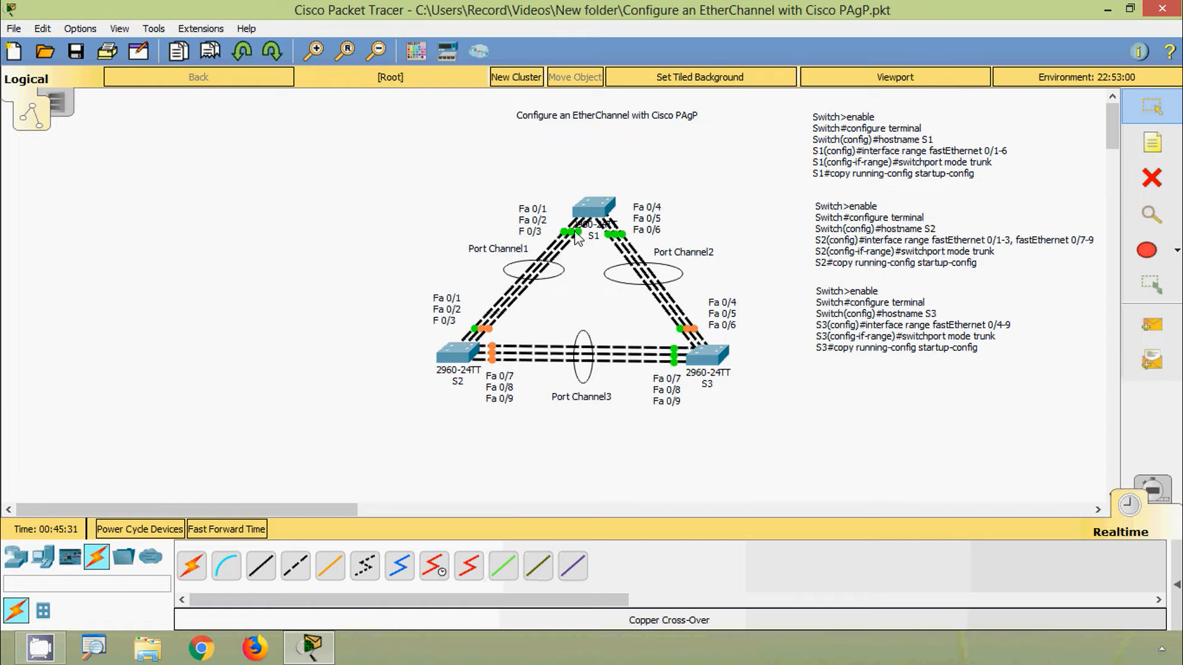
- Reopen S1's command line and abort the paused trunk listing to return to the privileged prompt
left_click(597, 211)
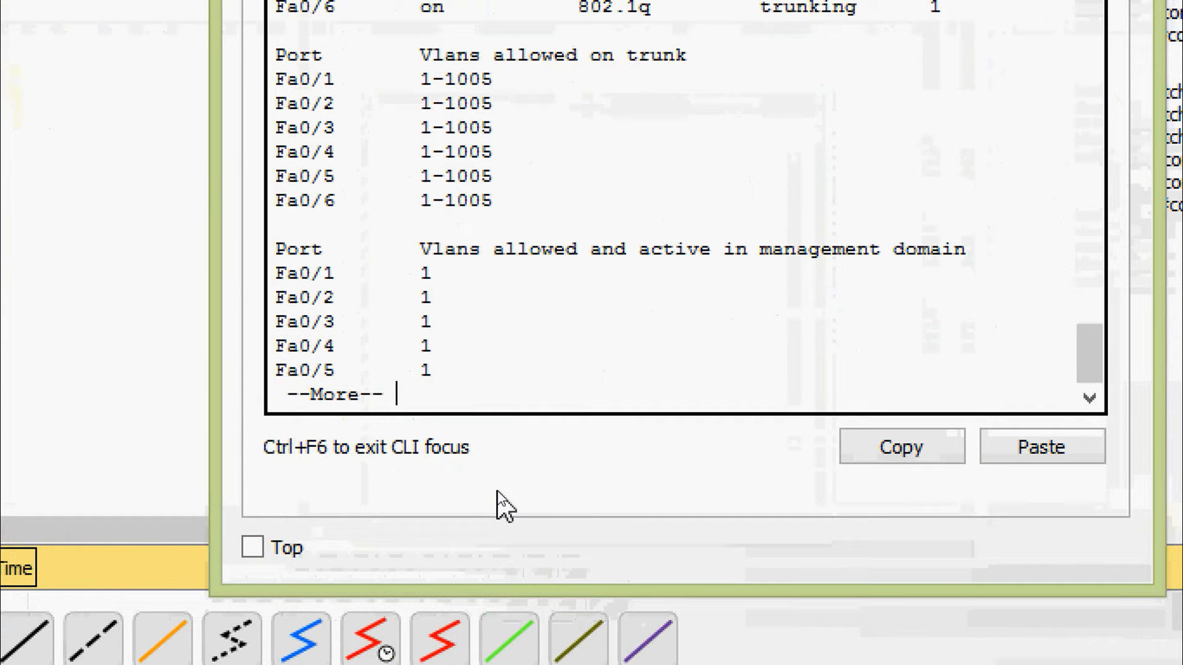
key("ctrl+c")
key("Return")
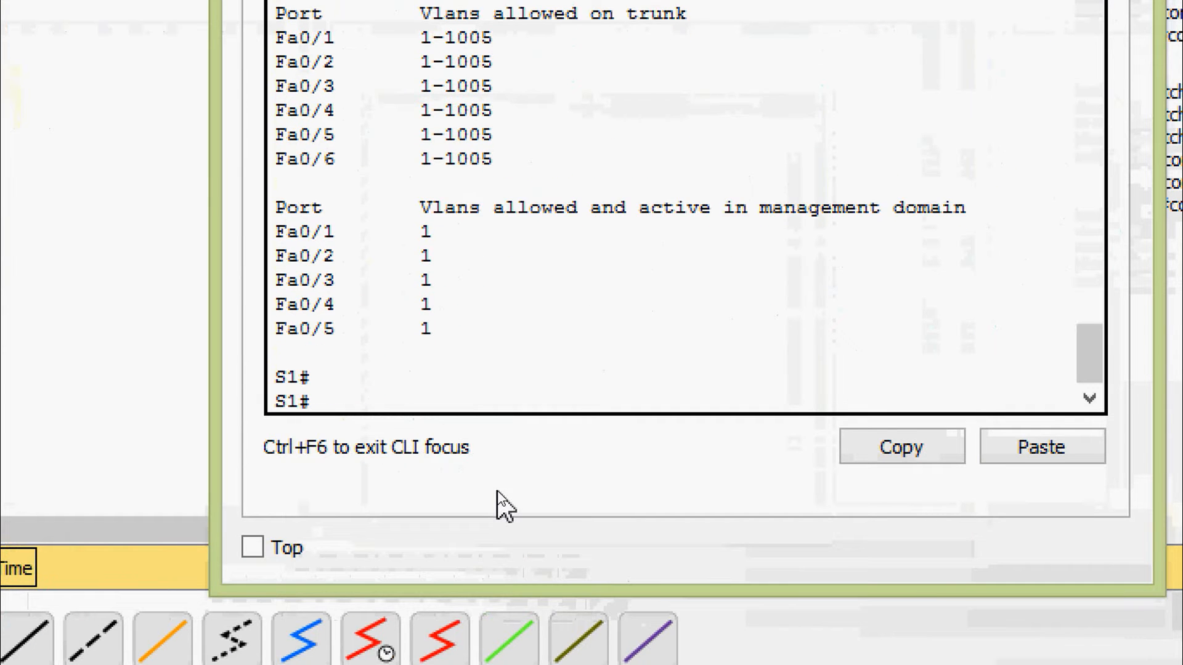
key("Return")
- Enter global configuration mode on S1 with configure terminal
type("conf")
key("Tab")
type("t")
key("Tab")
key("Tab")
key("Return")
key("Return")
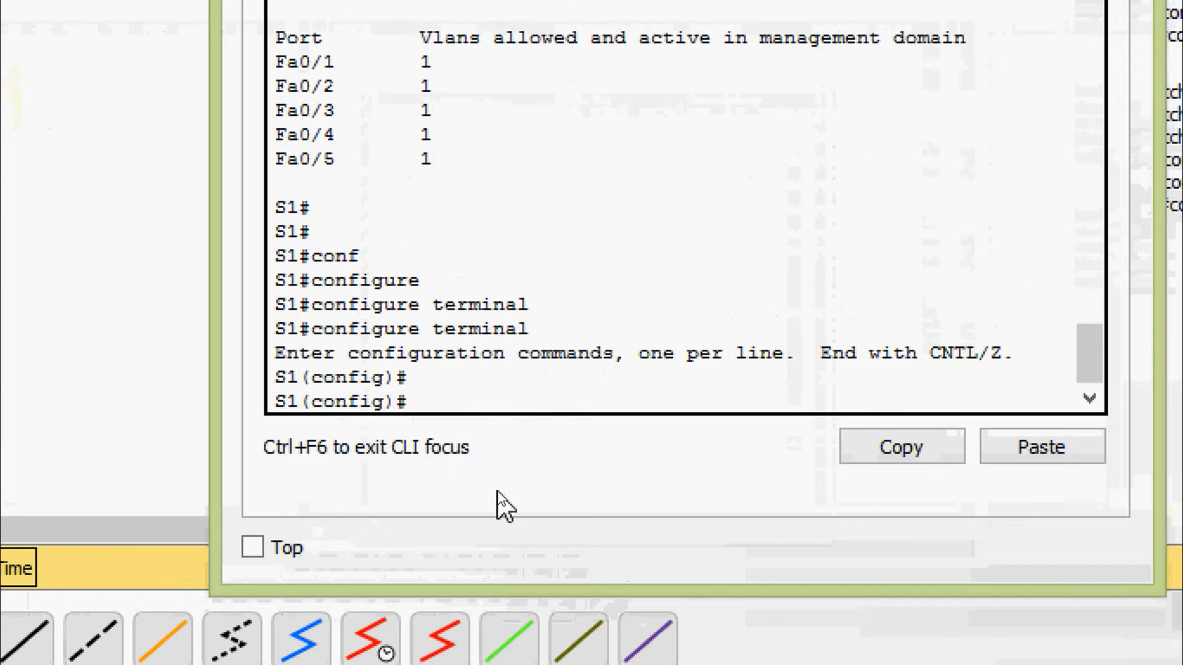
- Enter configuration of the interface range fastEthernet 0/1-3 on S1
type("inter")
key("Tab")
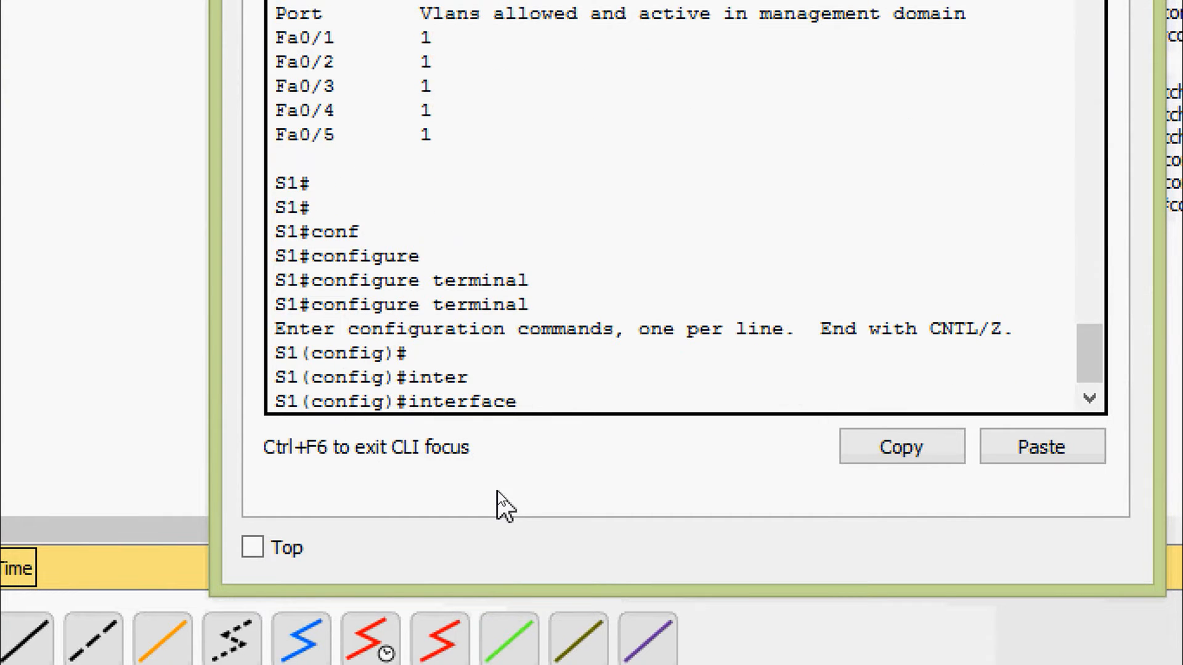
type("r")
key("Tab")
type("f")
key("Tab")
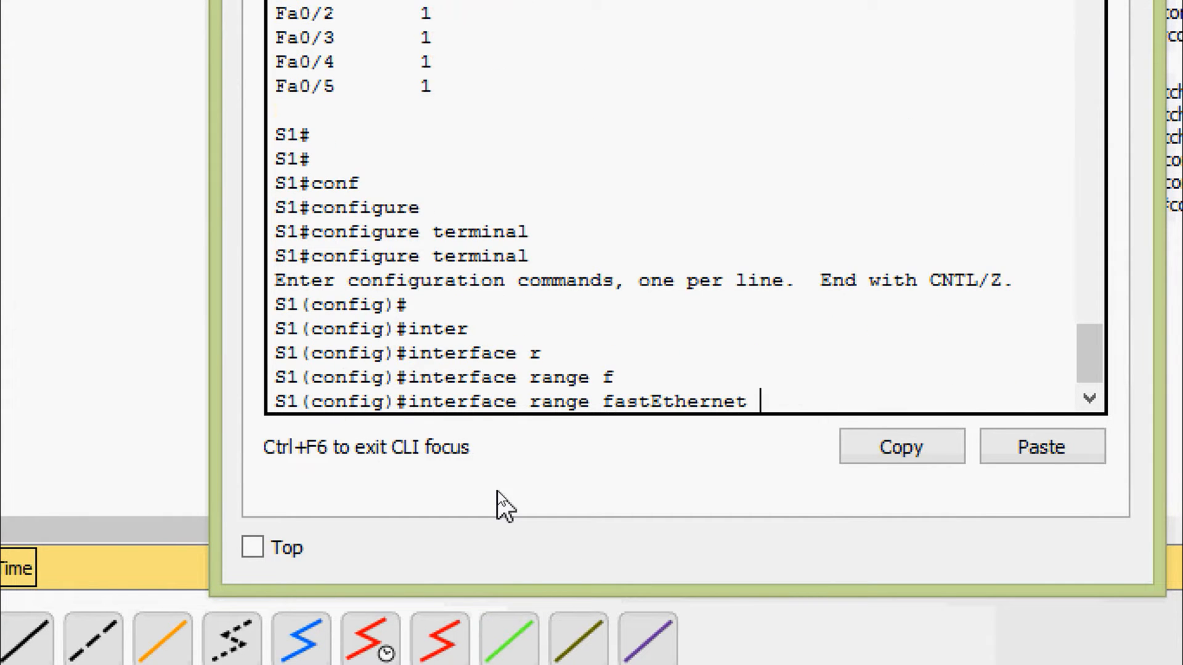
type("0/1-3")
key("Return")
- Shut down the fastEthernet 0/1-3 interface range on S1
type("shu")
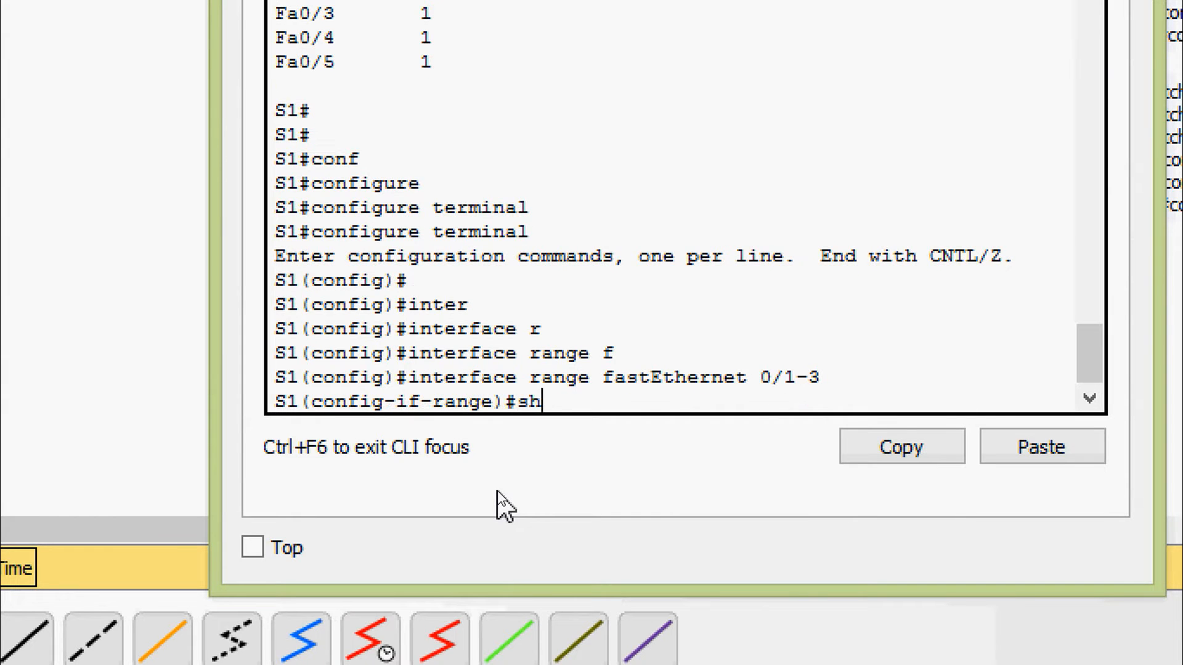
key("Tab")
key("Return")
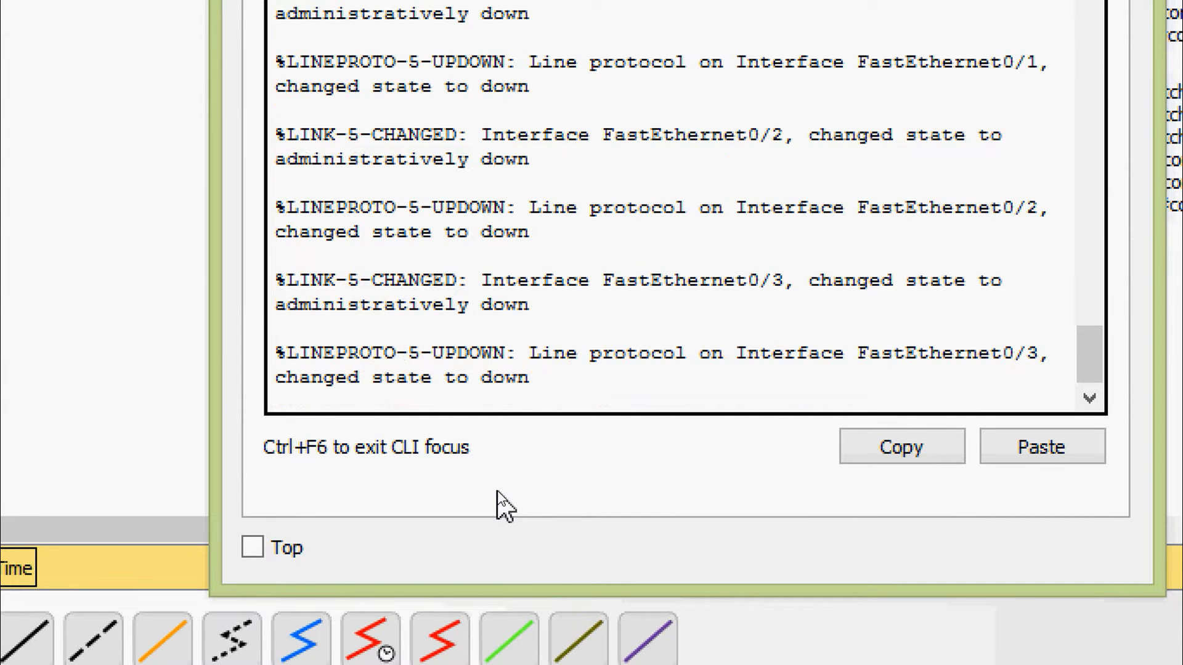
key("Return")
- Begin a channel- command for the fastEthernet 0/1-3 range on S1
type("channe")
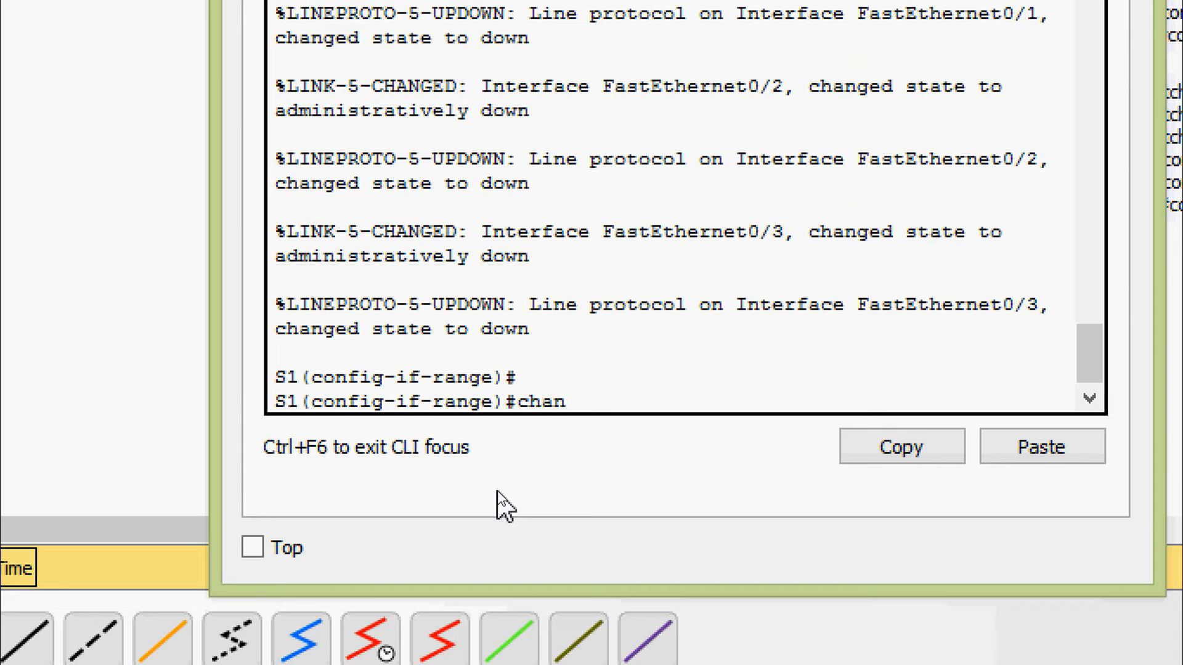
key("Tab")
type("l")
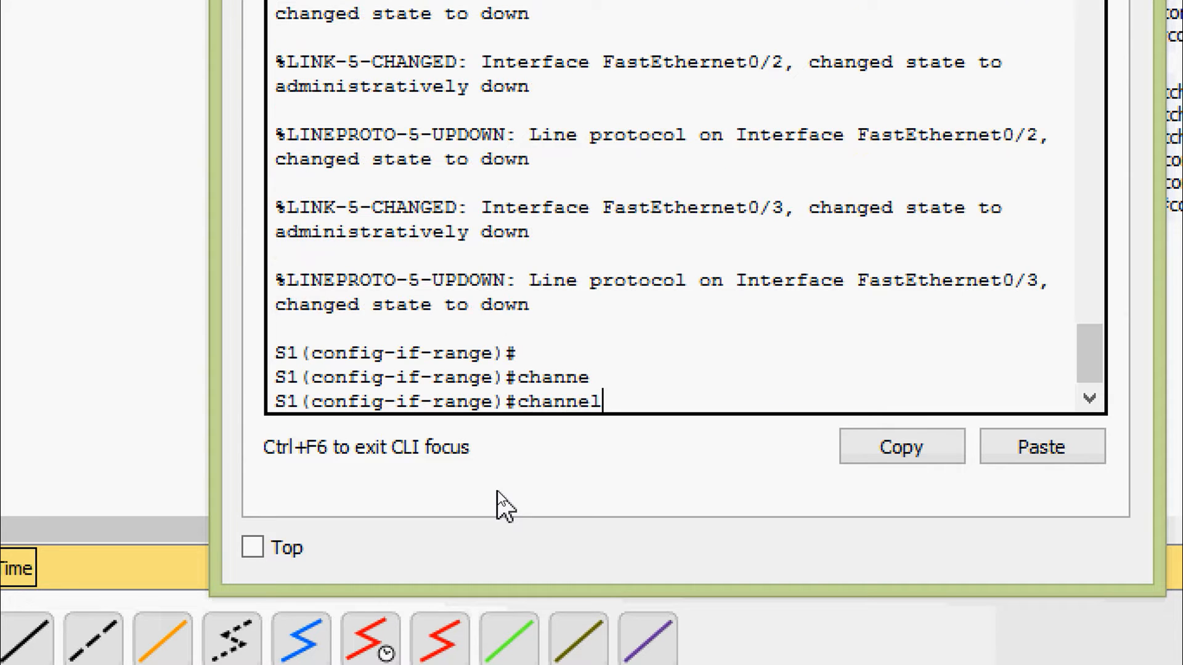
type("-")
key("Tab")
type("p")
key("Tab")
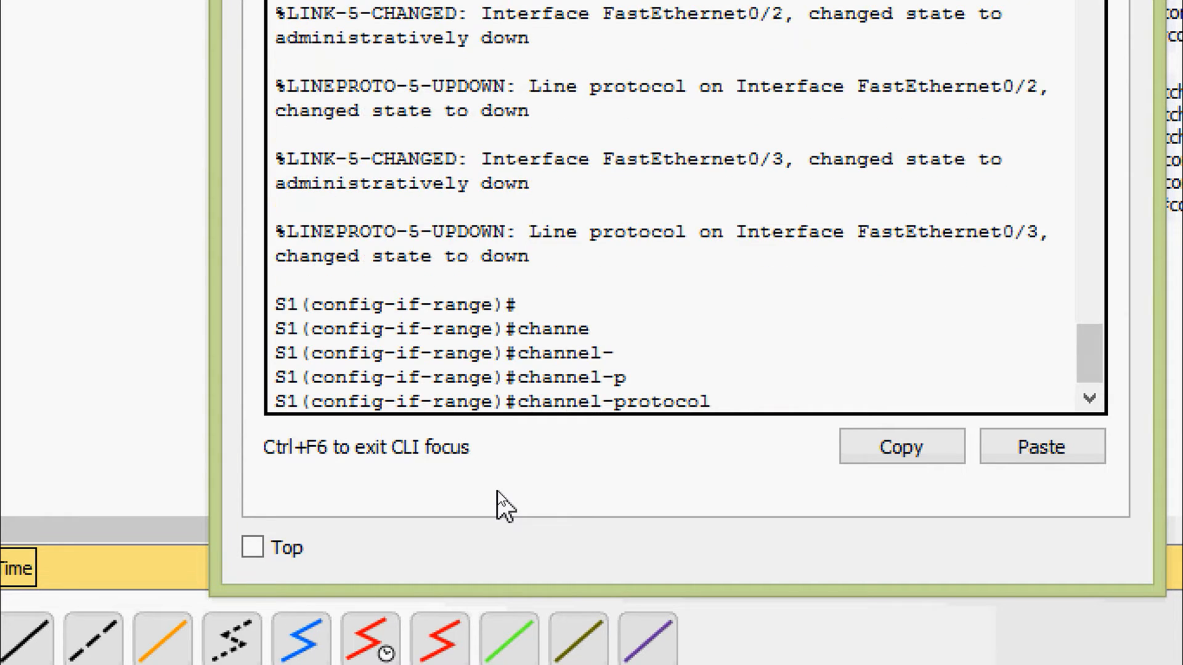
key("BackSpace")
key("BackSpace")
key("BackSpace")
key("BackSpace")
key("BackSpace")
key("BackSpace")
key("BackSpace")
key("BackSpace")
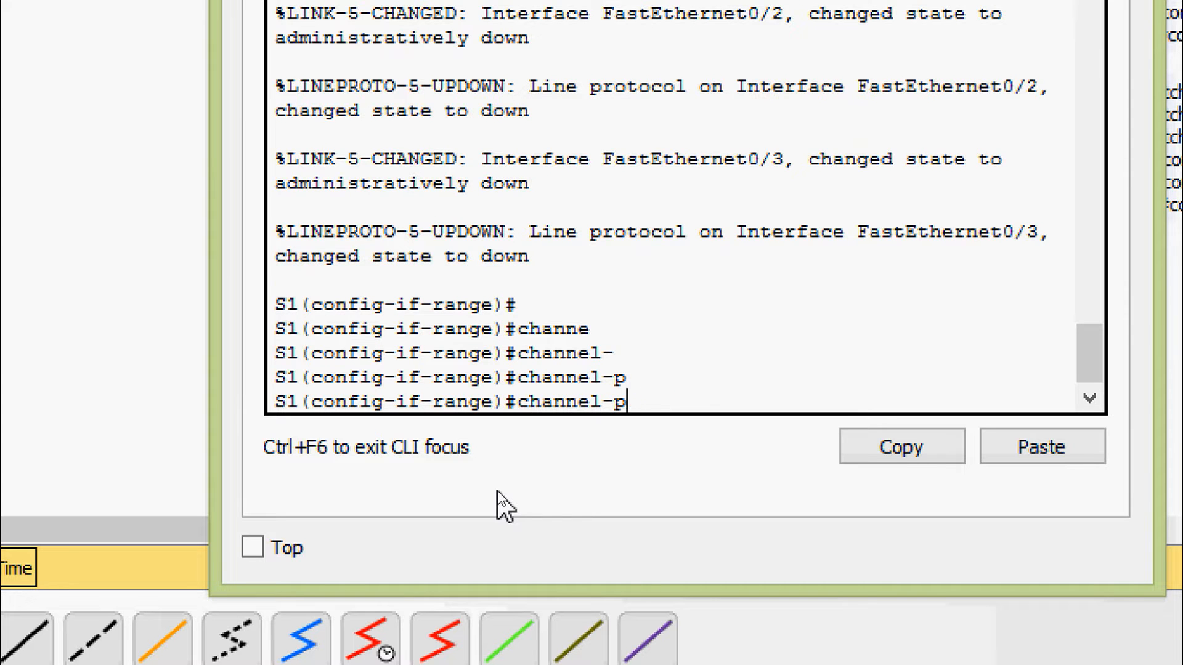
- Consult the command help to complete channel-group, enter group number 1, and list the options that follow it
type("?")
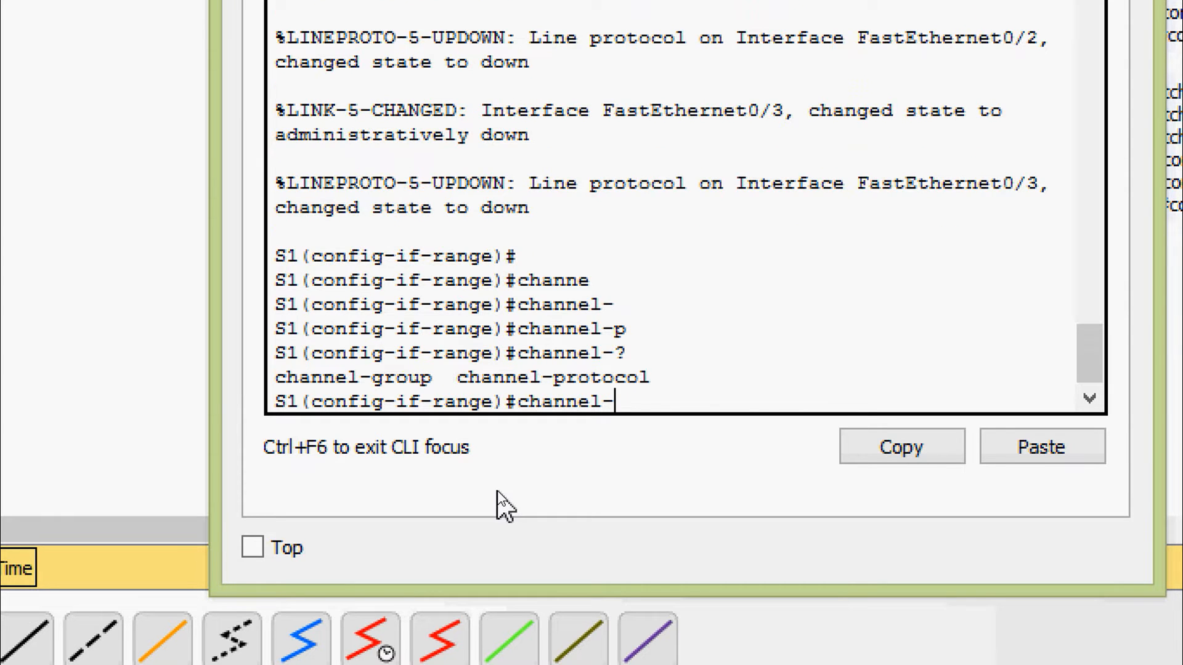
left_click_drag(435, 433, 302, 431)
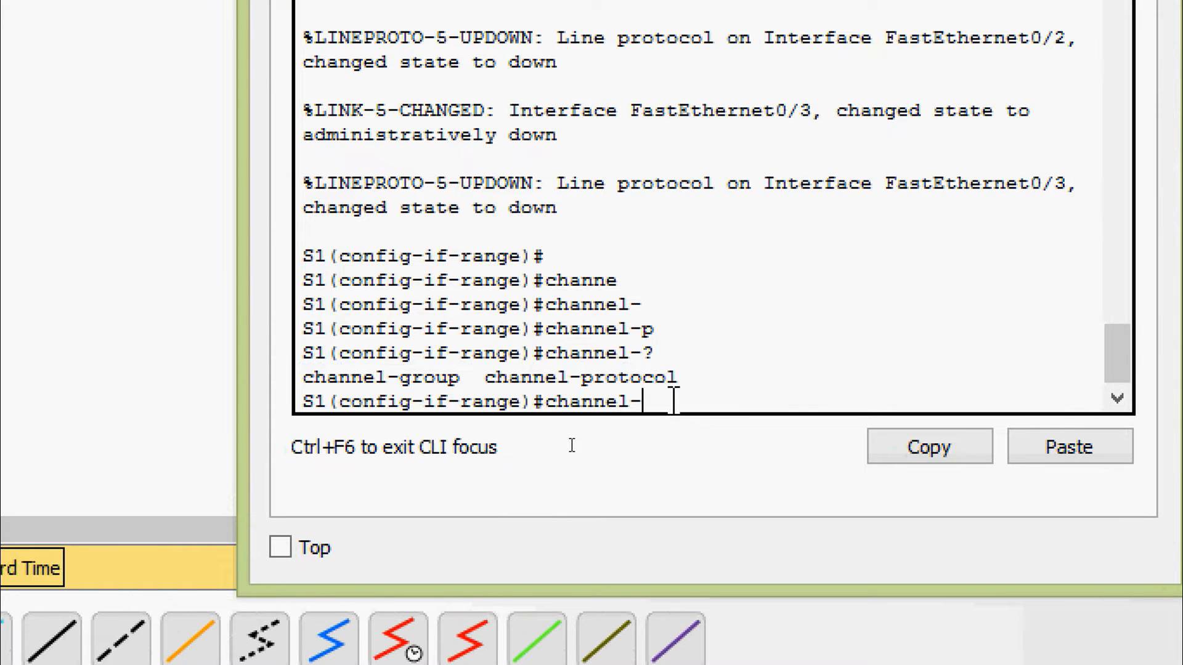
type("g")
key("Tab")
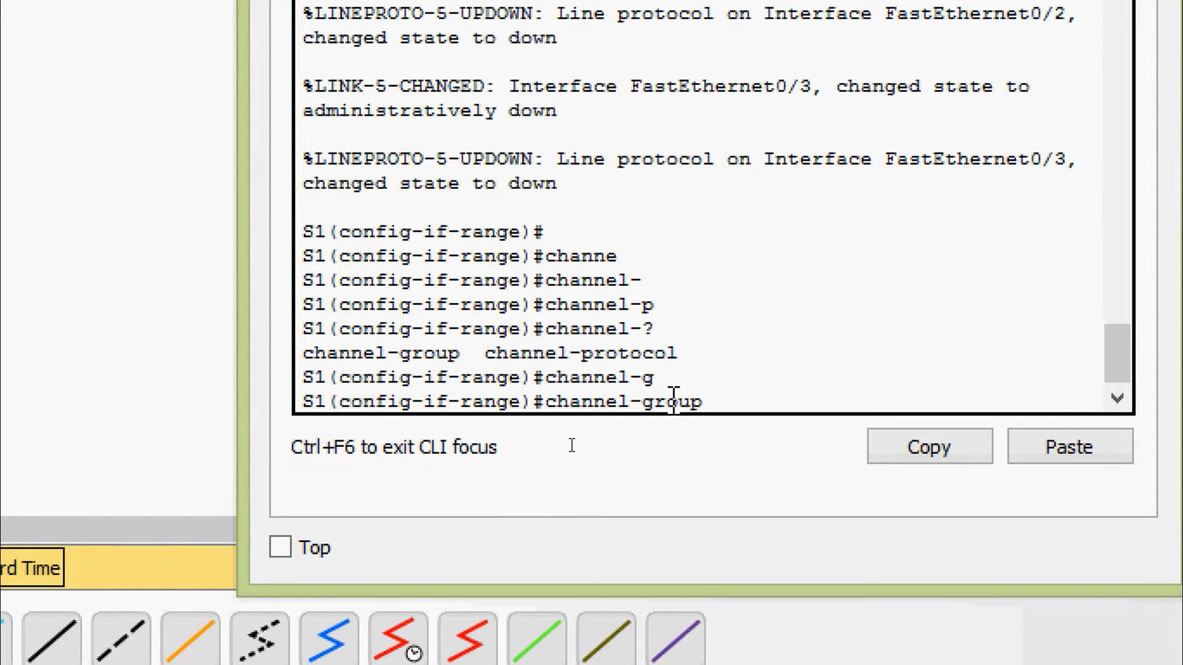
type("?")
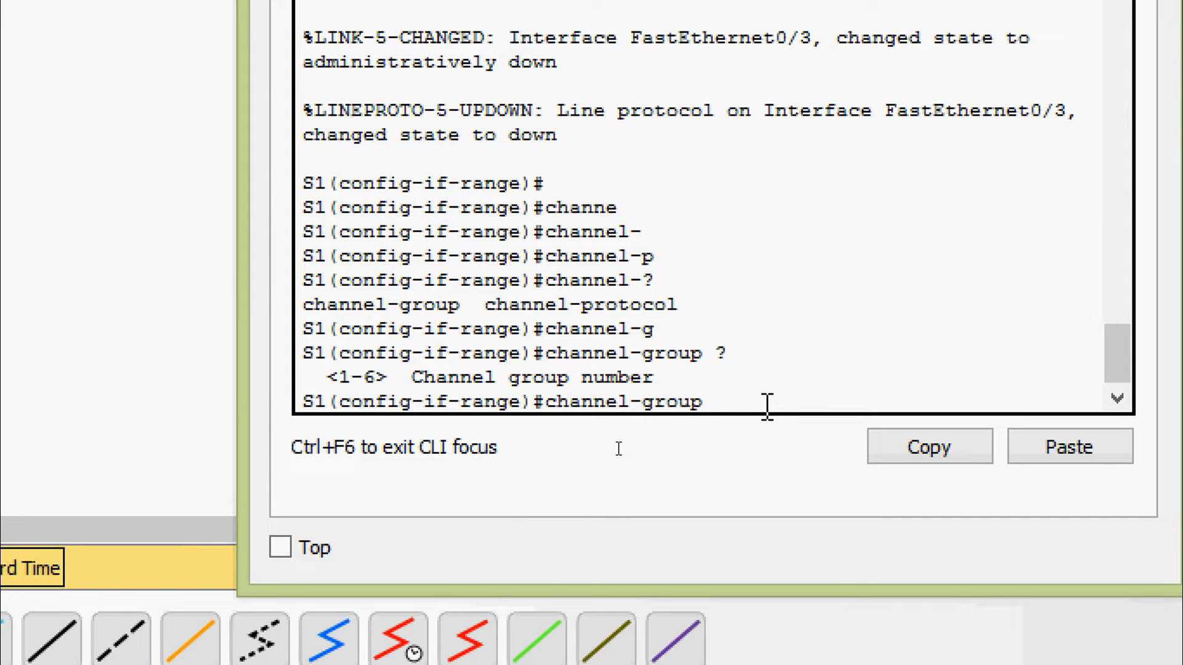
type("1 ?")
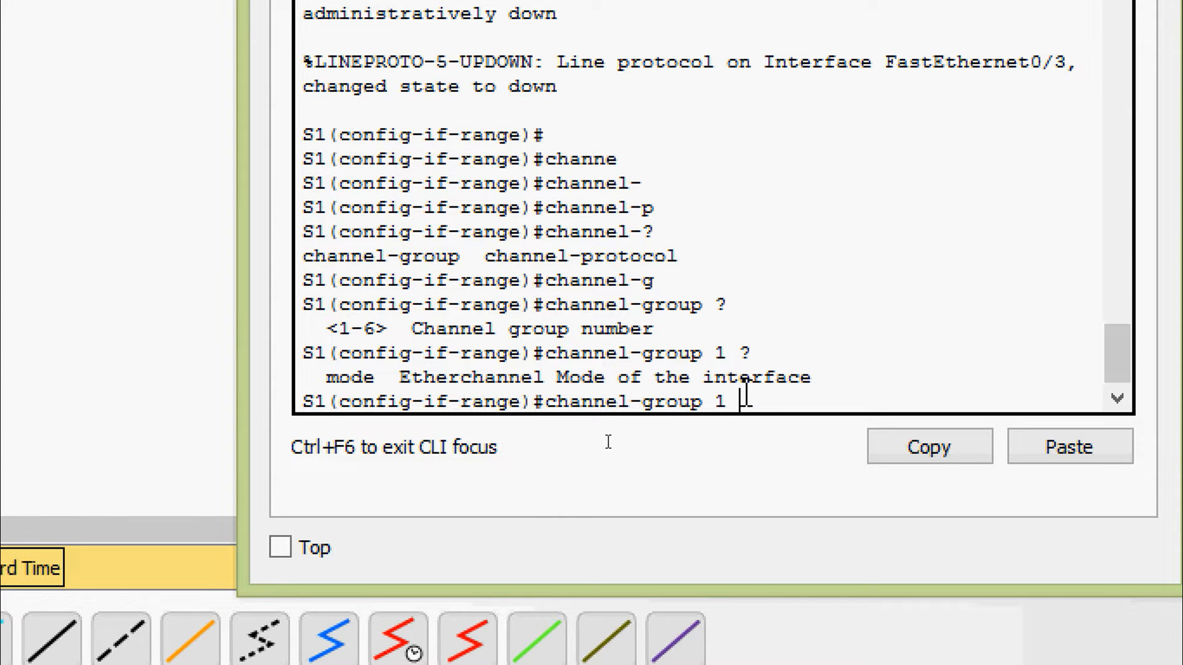
- List the available channel-group modes and assign the fastEthernet 0/1-3 range on S1 to channel group 1 in desirable mode
key("Tab")
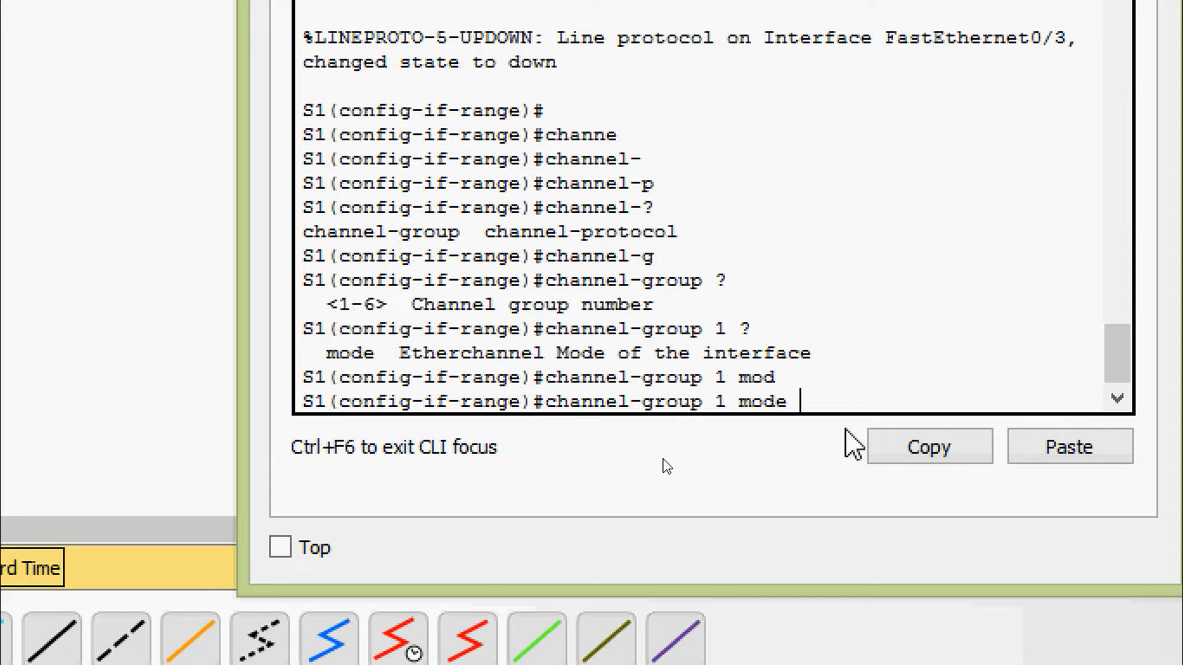
type("?")
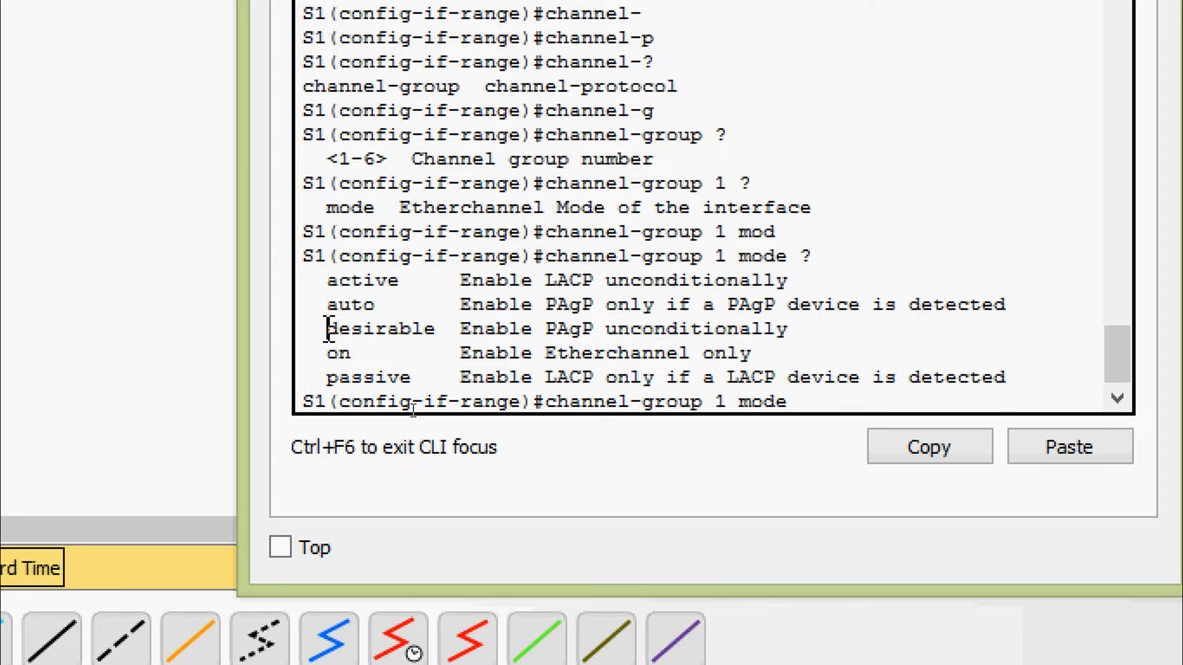
left_click_drag(327, 329, 801, 335)
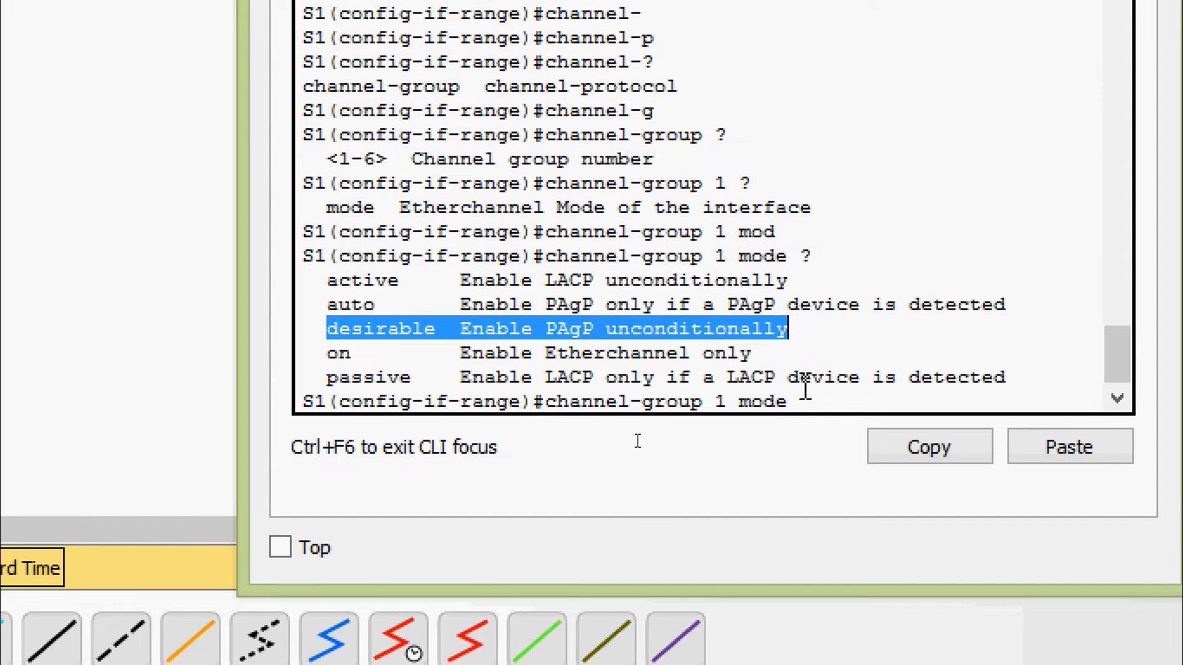
left_click(826, 404)
type("d")
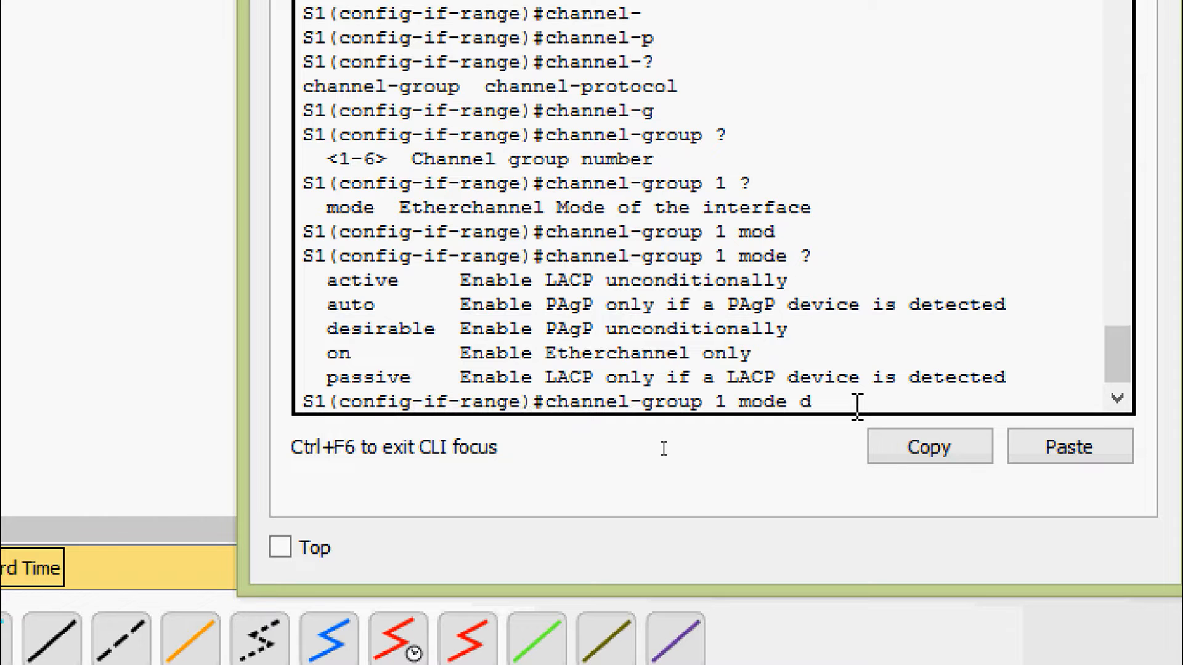
type("es")
key("Tab")
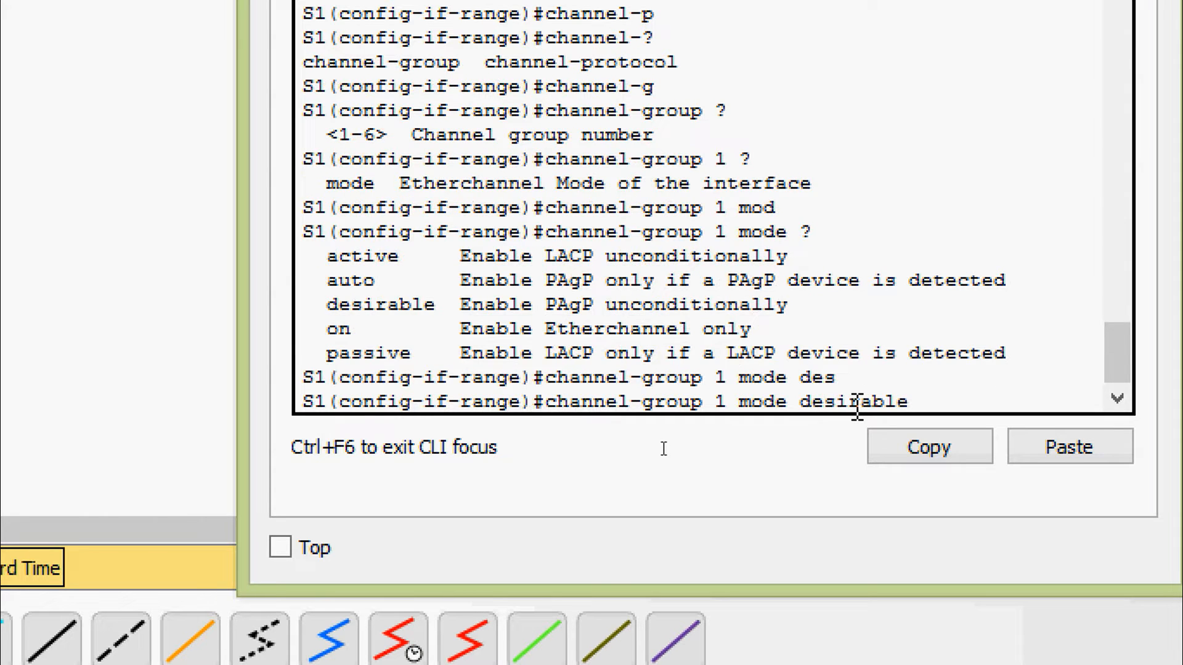
key("Return")
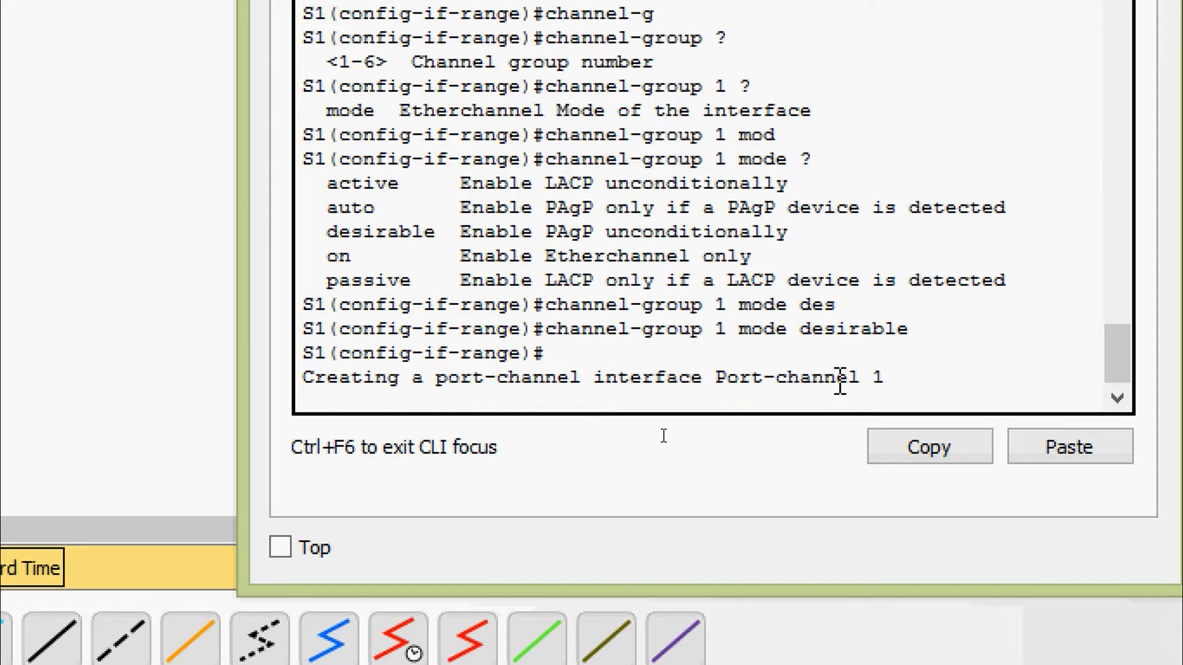
key("Return")
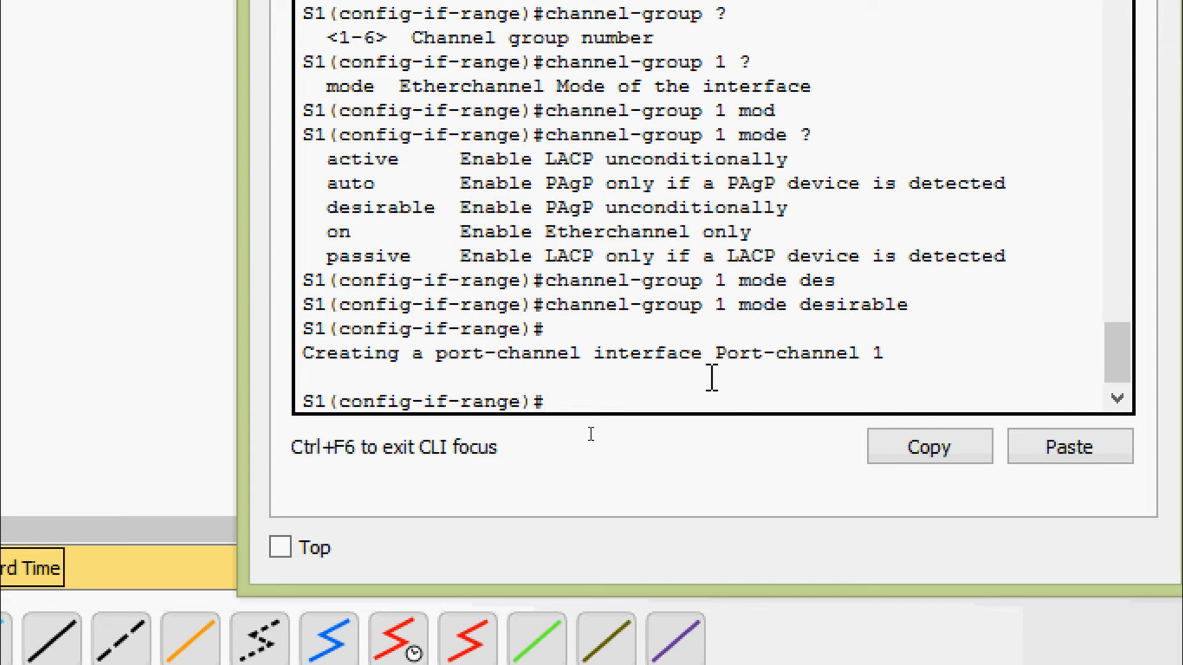
- Re-enable the fastEthernet 0/1-3 range on S1 with no shutdown and return to privileged EXEC mode
type("no shu")
key("Tab")
key("Return")
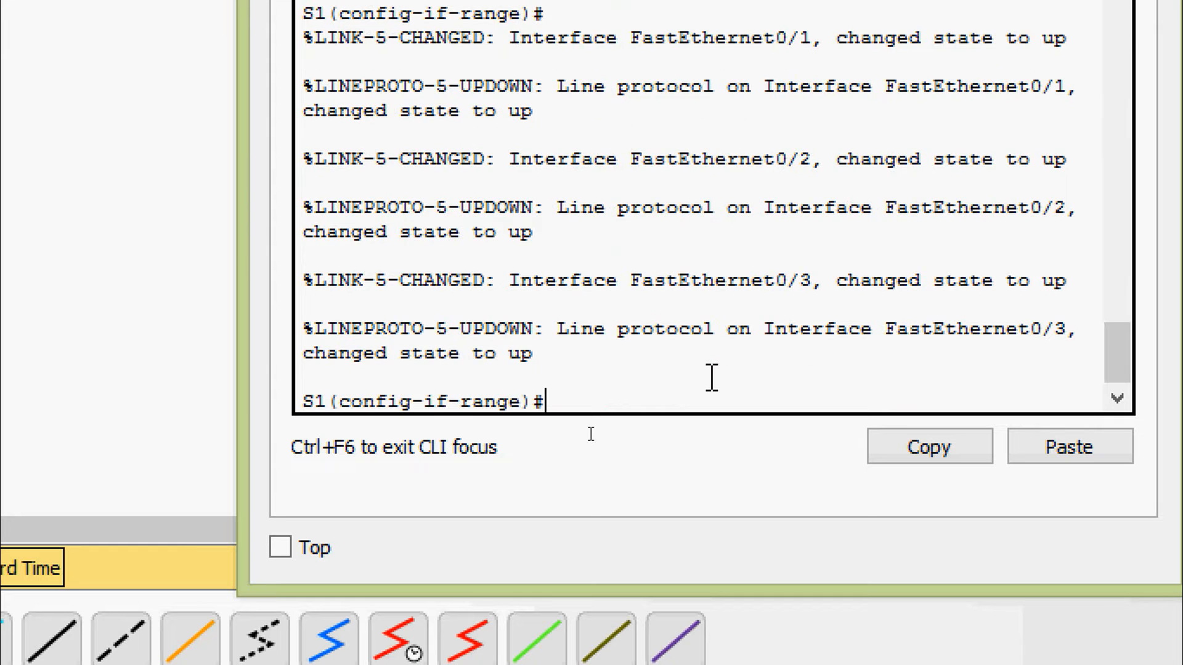
key("ctrl+z")
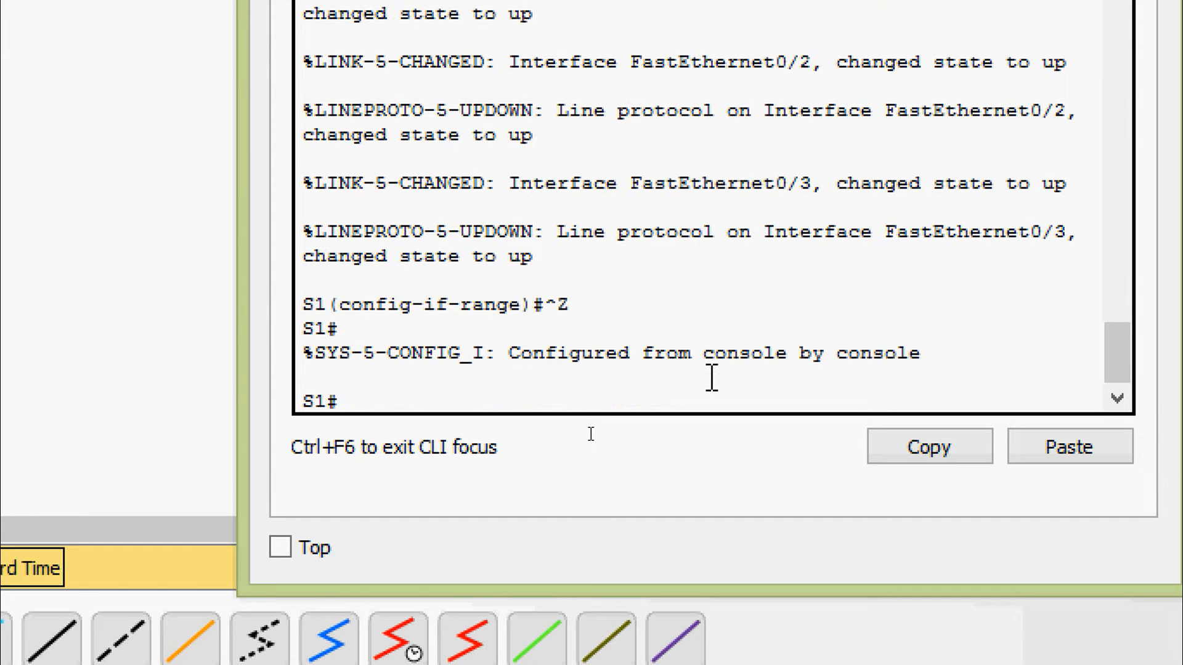
- Save S1's running-config to startup-config under the default filename and close the S1 window
type("cop")
key("Tab")
type("r")
key("Tab")
type("st")
key("Tab")
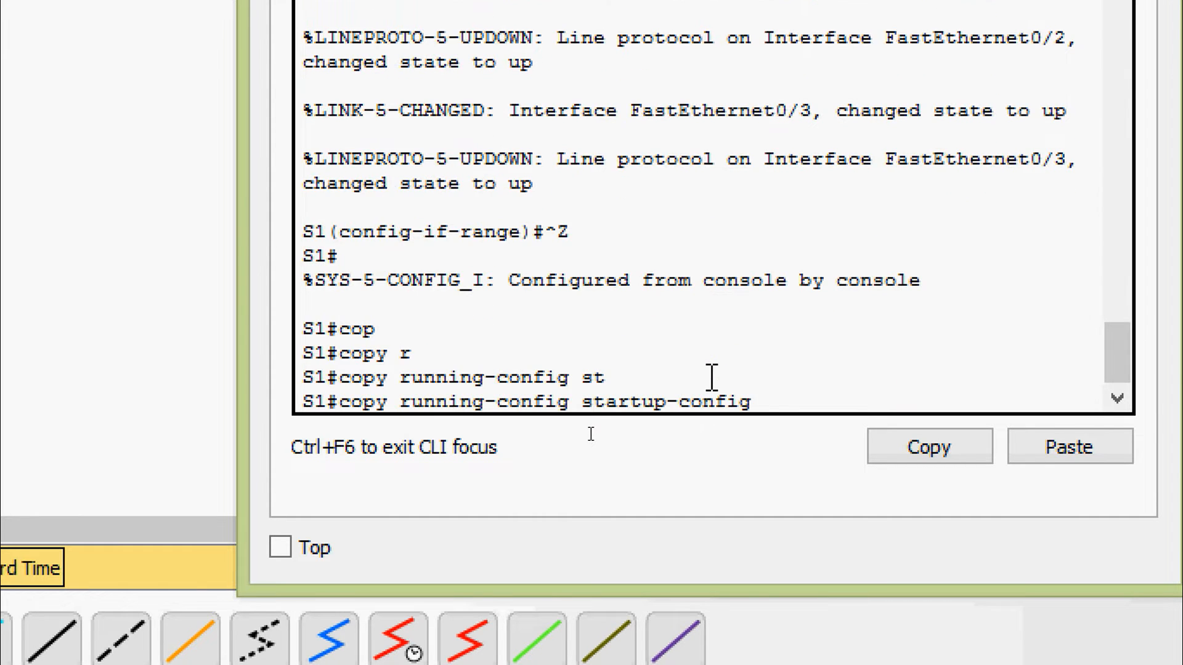
key("Return")
key("Return")
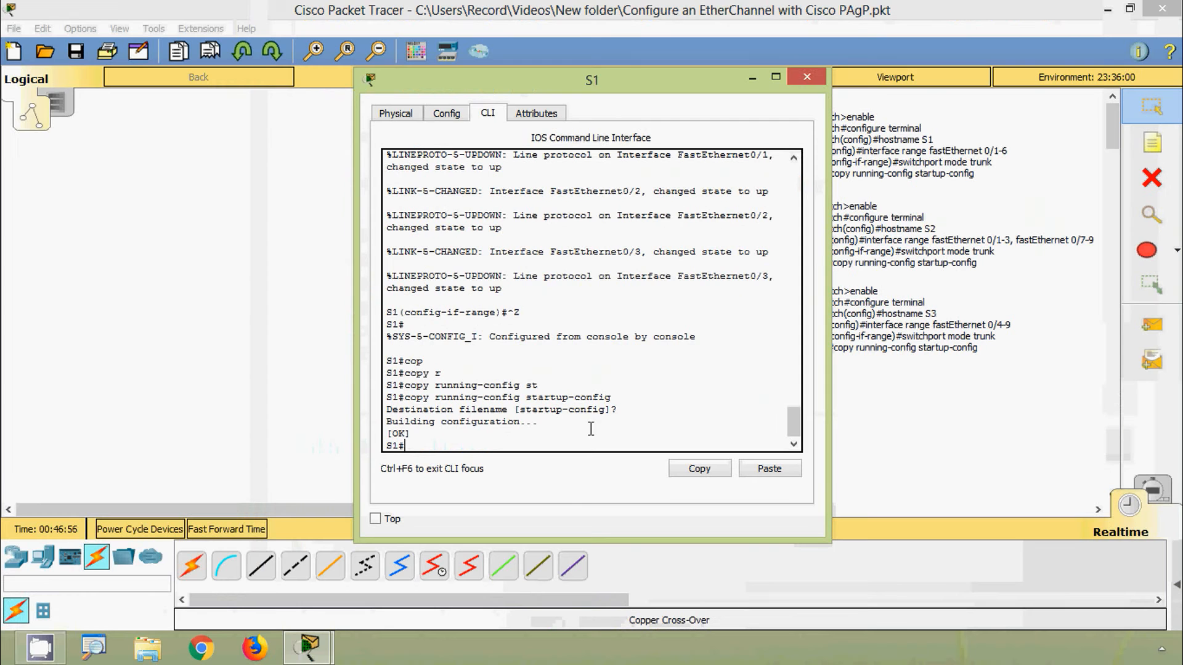
left_click(809, 77)
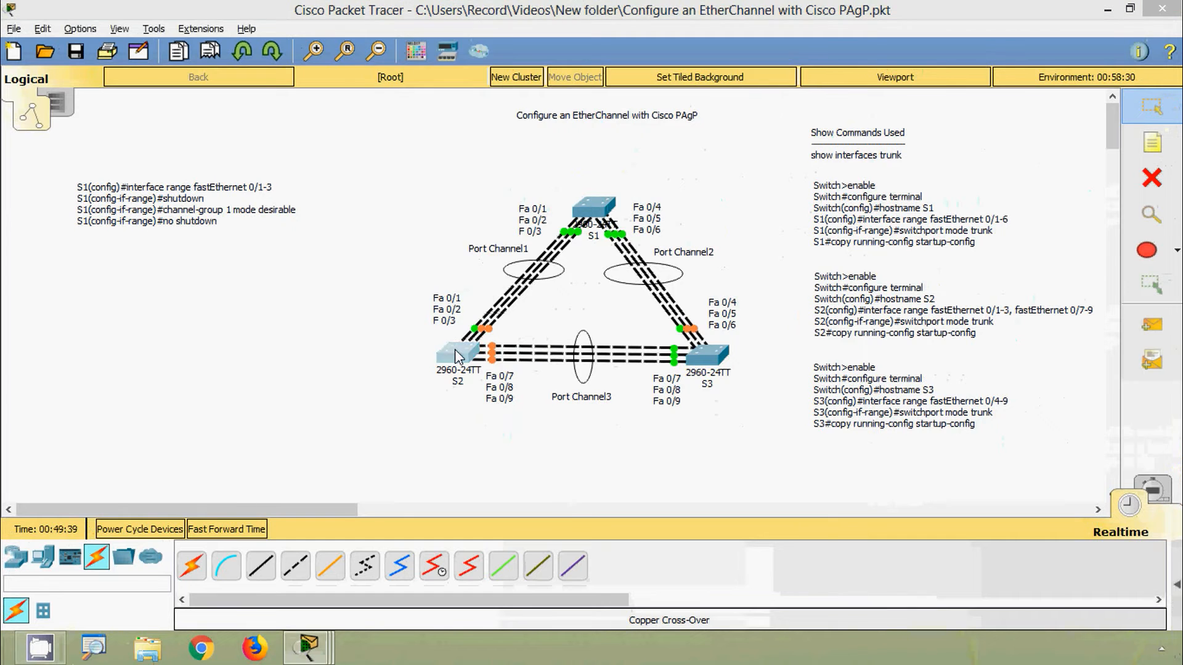
- Open the command line of switch S2 and quit the pending paged output to reach the prompt
left_click(477, 401)
left_click_drag(588, 85, 601, 65)
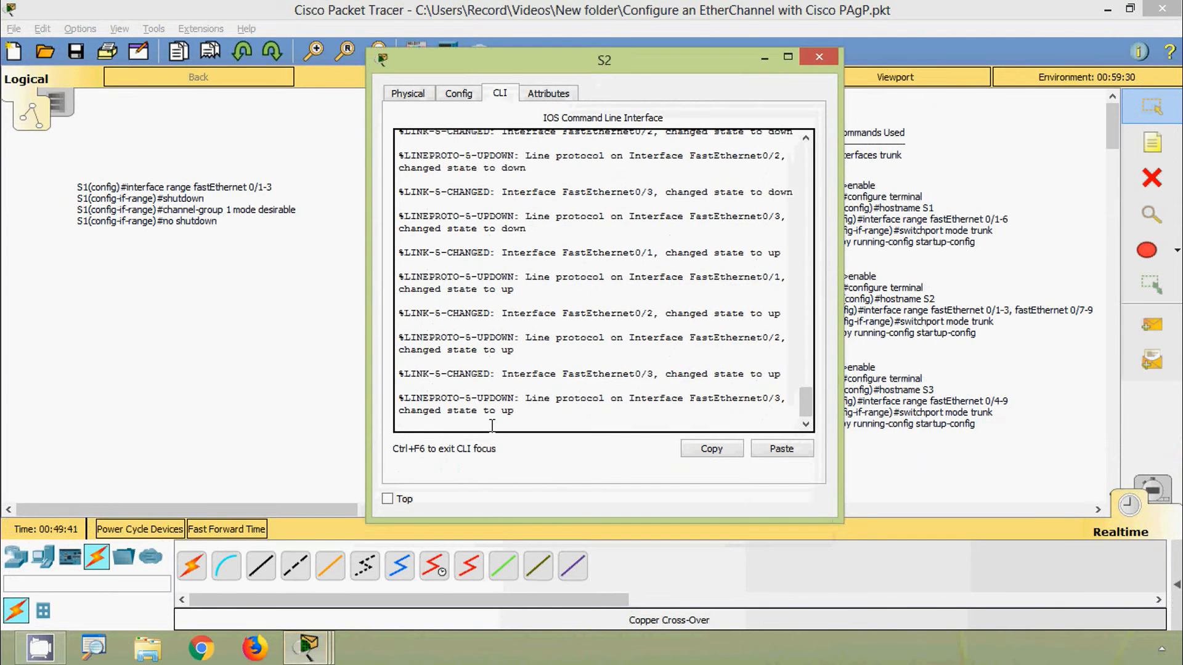
key("Return")
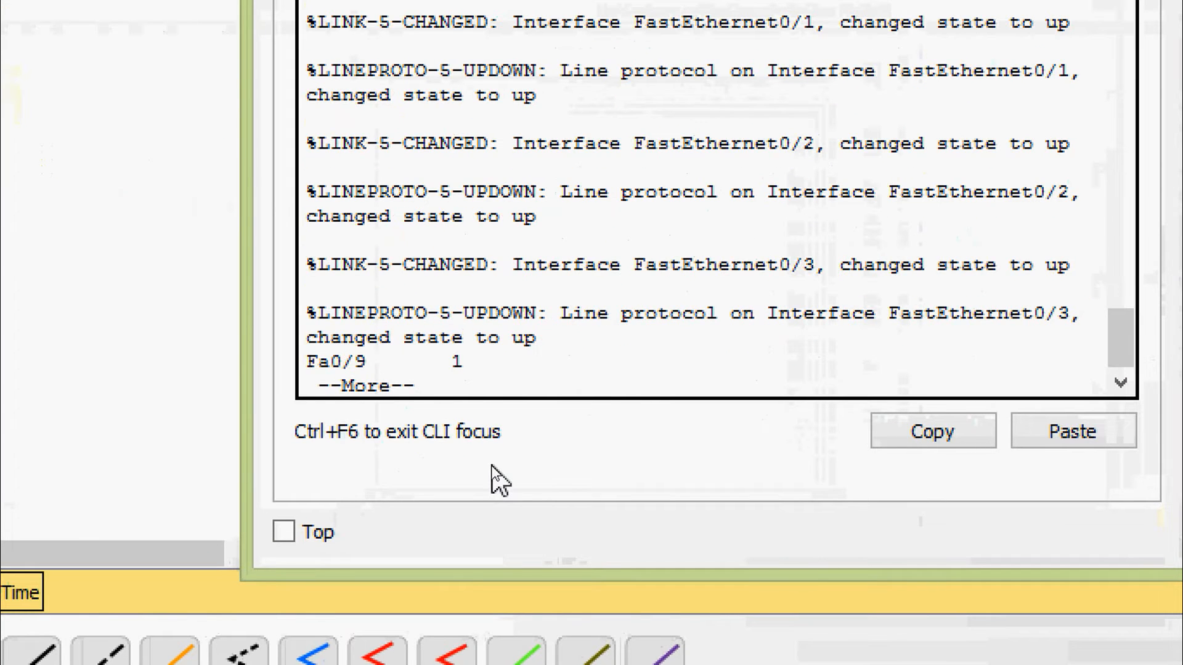
key("q")
key("Return")
- Enter global configuration mode on S2 with configure terminal
type("conf")
key("Tab")
type("t")
key("Tab")
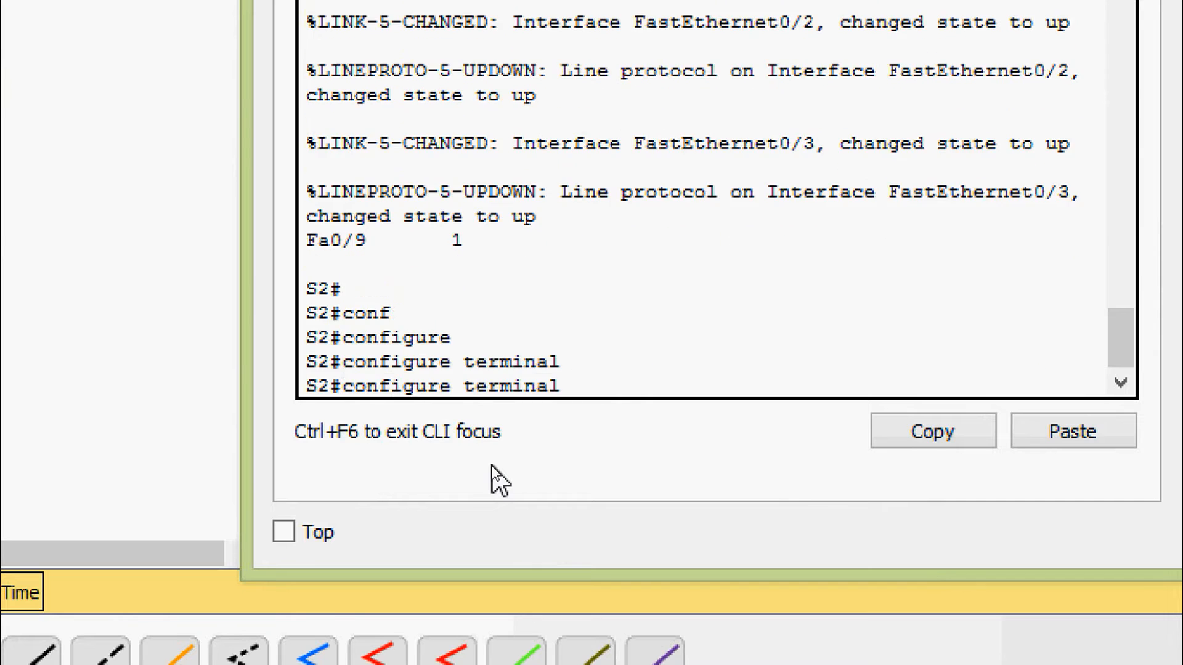
key("Return")
key("Return")
key("Return")
key("Return")
- Enter configuration of the interface range fastEthernet 0/1-3 on S2
type("inter")
key("Tab")
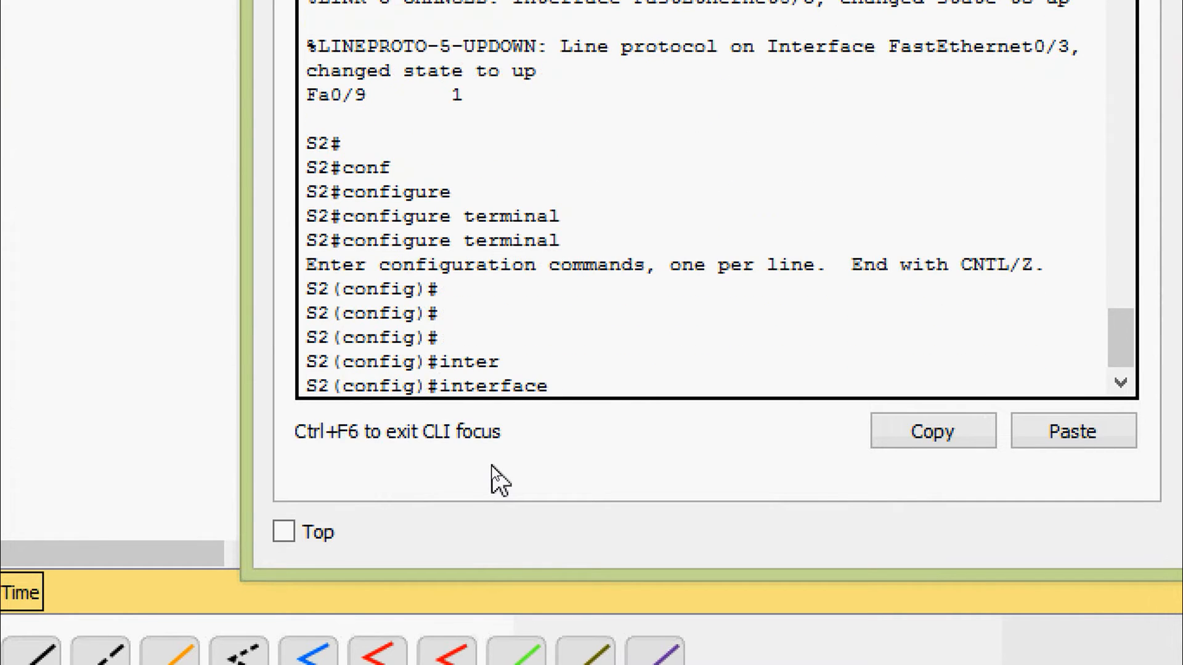
type("r")
key("Tab")
type("f")
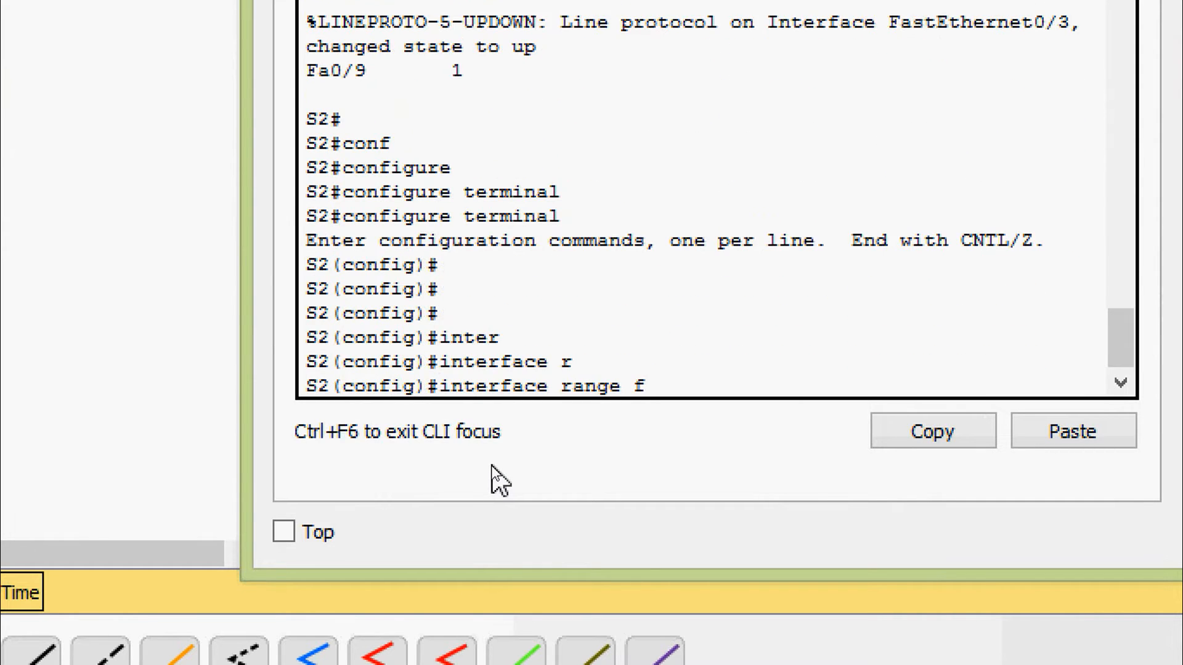
key("Tab")
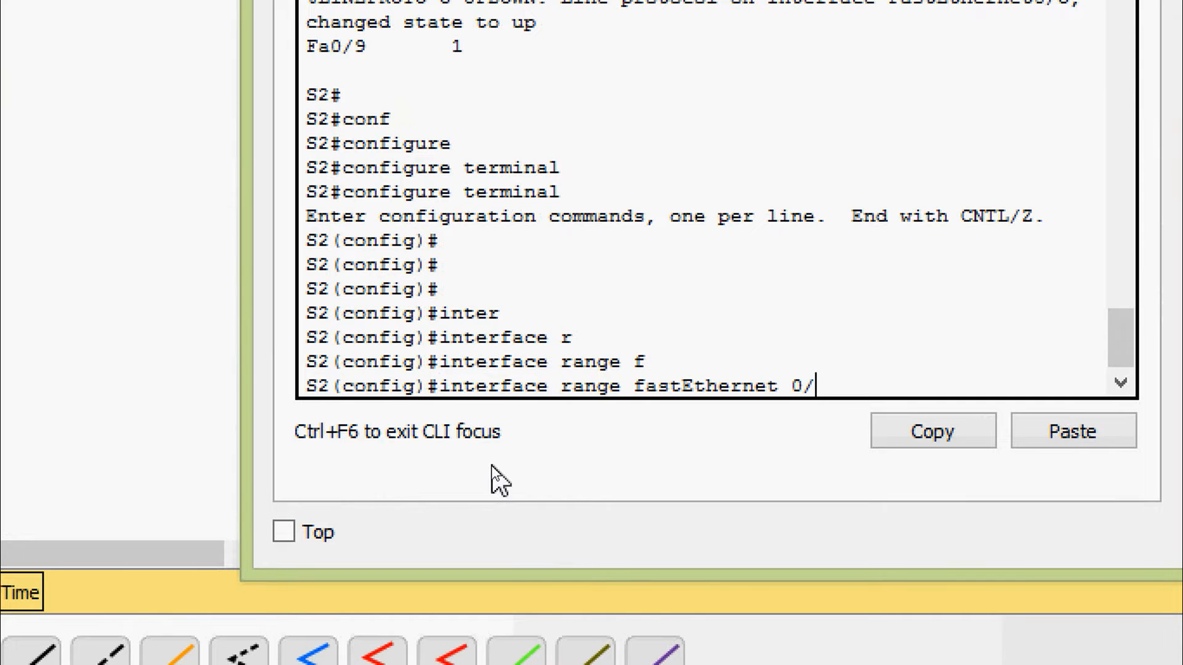
type("0/1-3")
key("Return")
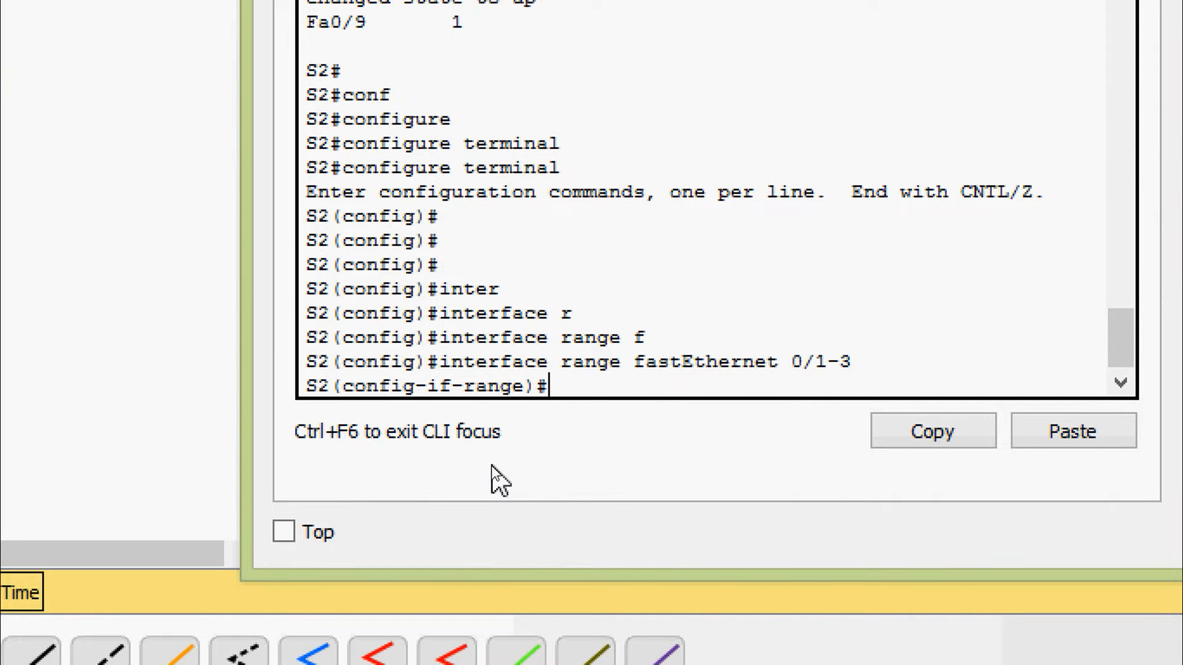
- Shut down the fastEthernet 0/1-3 interface range on S2
type("shu")
key("Tab")
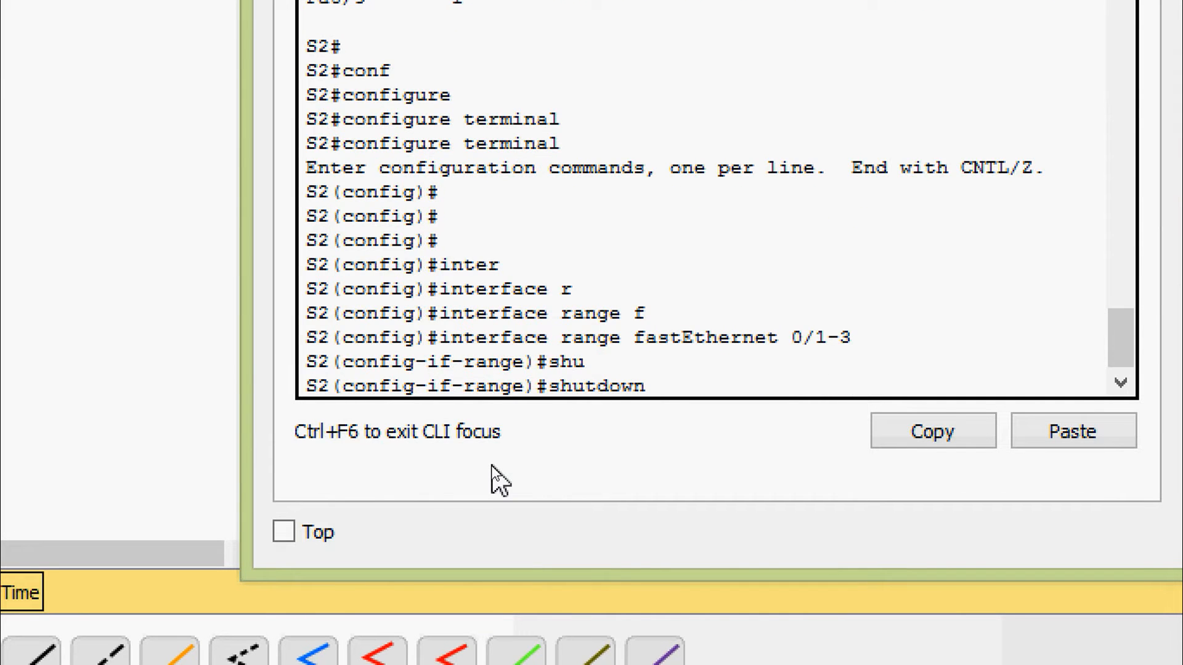
key("Return")
- Assign the fastEthernet 0/1-3 range on S2 to channel group 1 in desirable mode
type("cha")
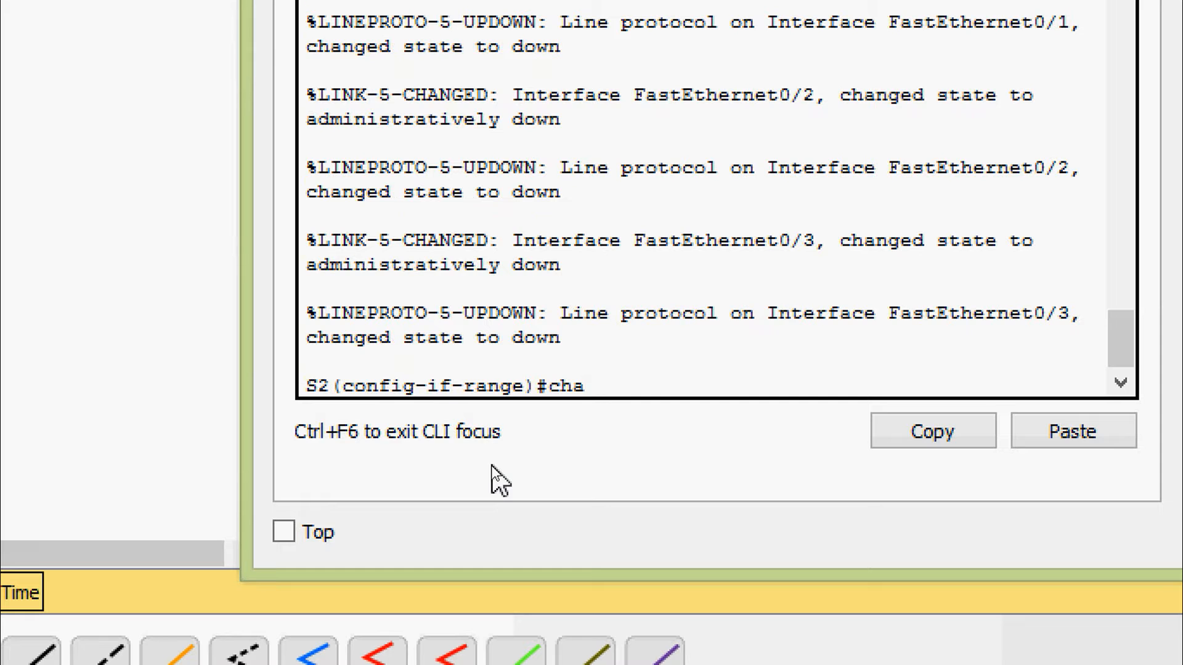
type("nnel-g")
key("Tab")
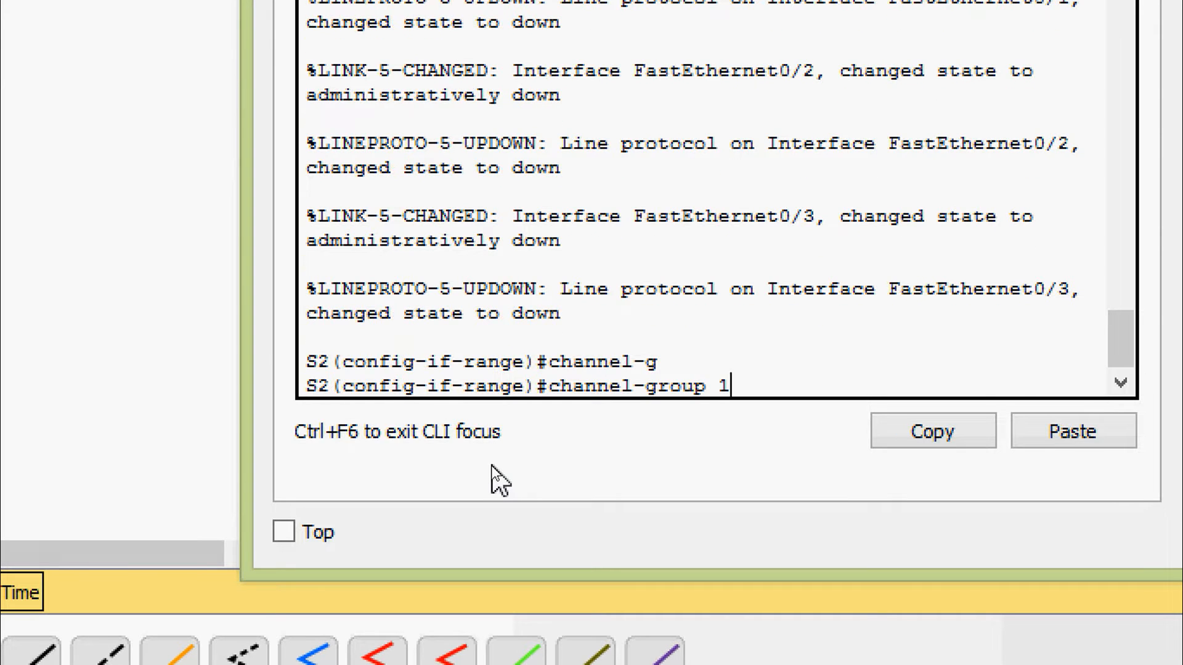
type("1 mod")
key("Tab")
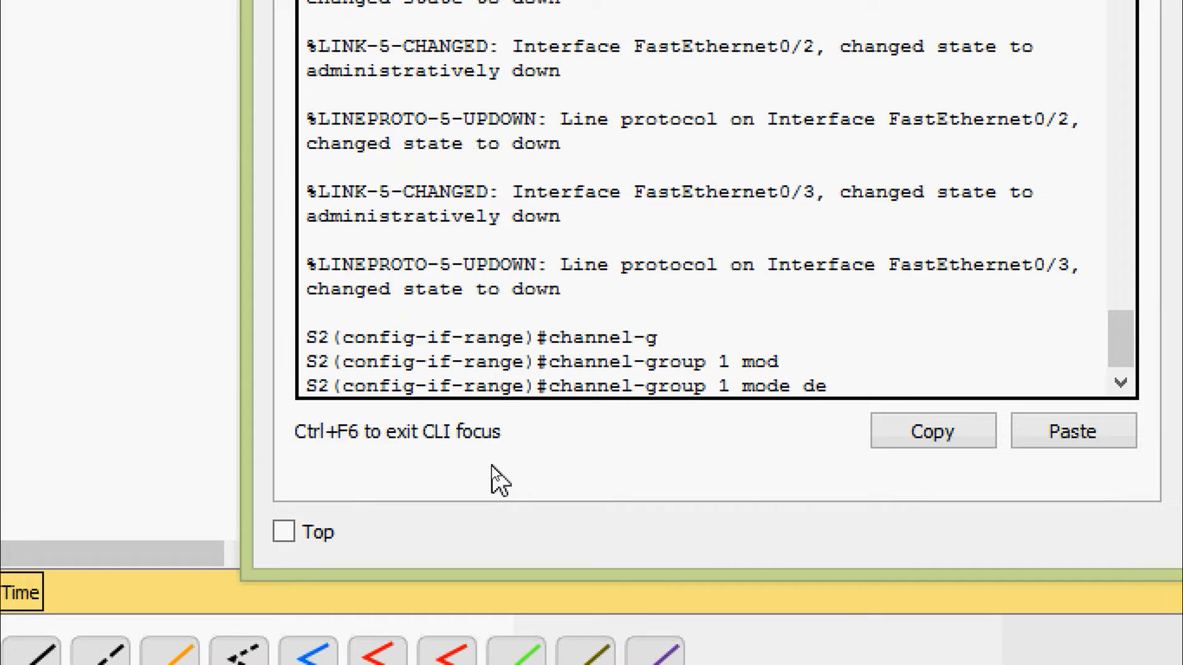
type("de")
key("Tab")
key("Return")
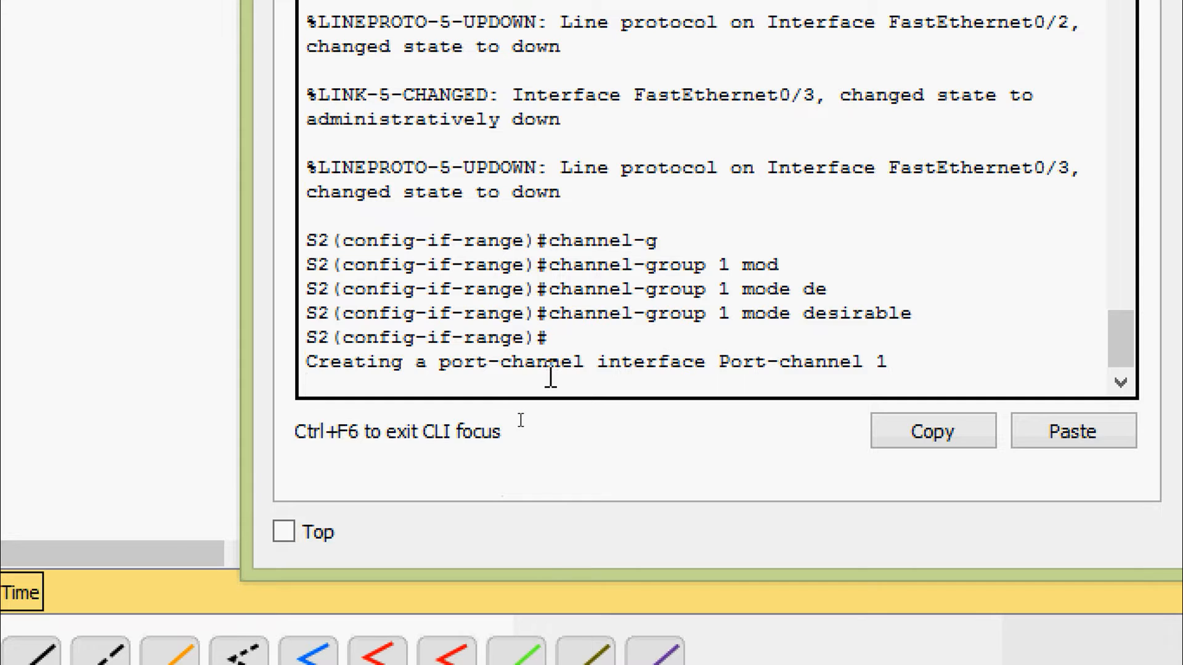
key("Return")
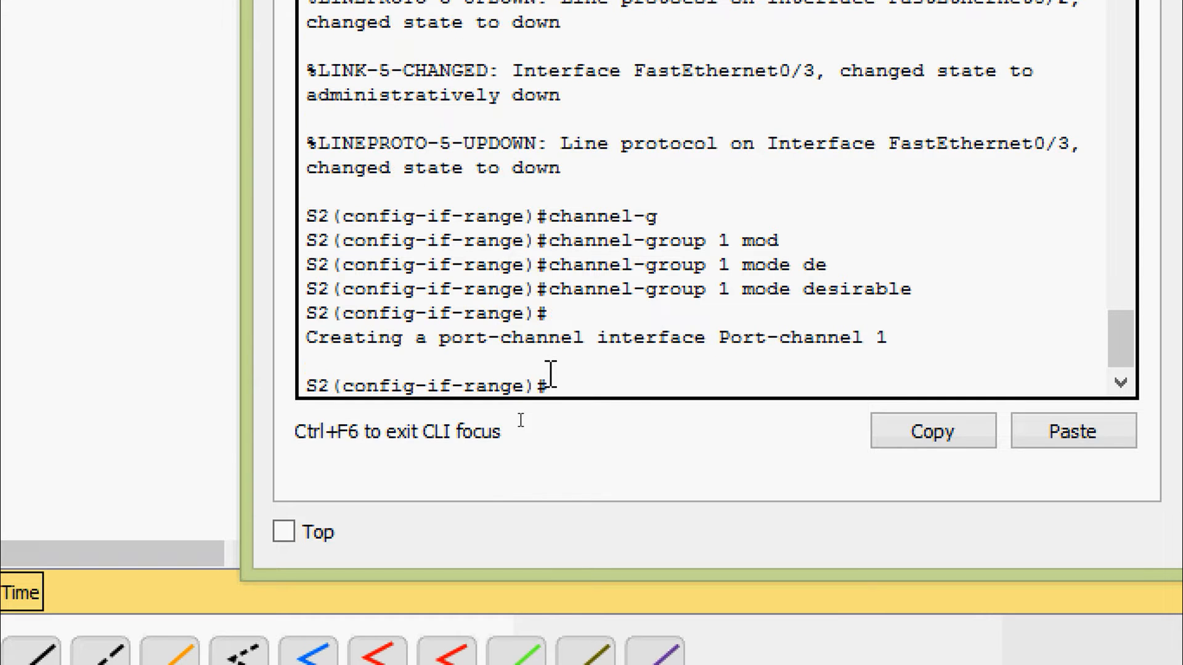
- Re-enable the fastEthernet 0/1-3 range on S2 with no shutdown and return to privileged EXEC mode
type("no shu")
key("Tab")
key("Return")
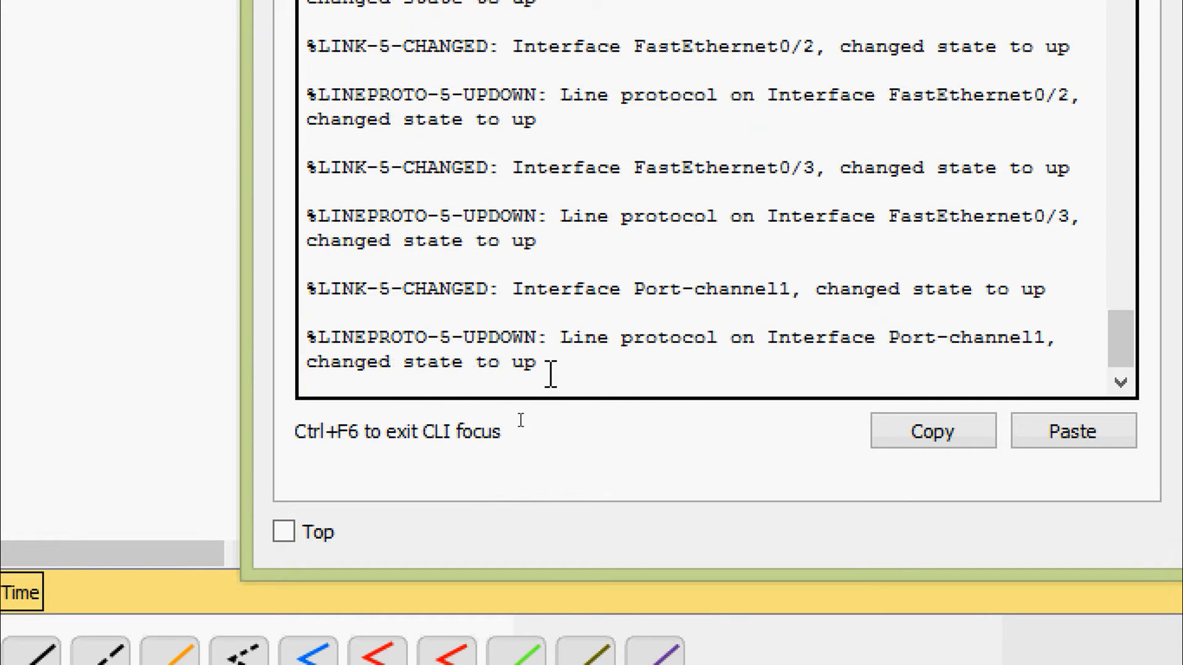
key("Return")
key("ctrl+z")
key("Return")
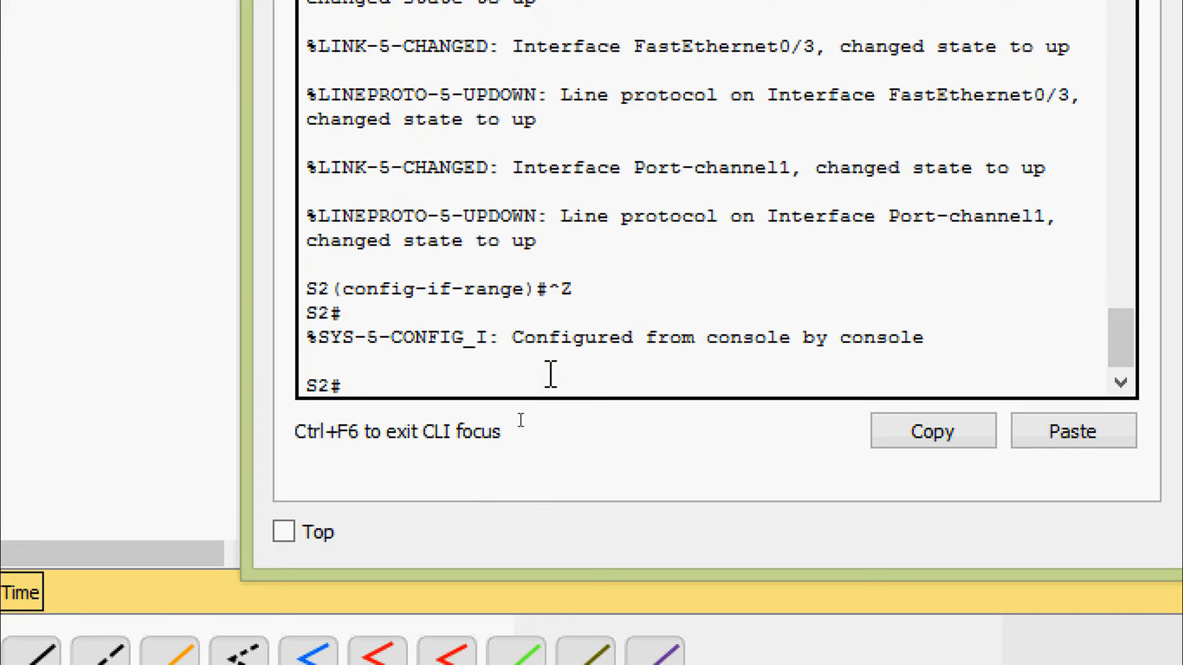
- Save S2's running-config to startup-config under the default filename and close the S2 window
type("ocp")
key("Tab")
key("BackSpace")
type("cop")
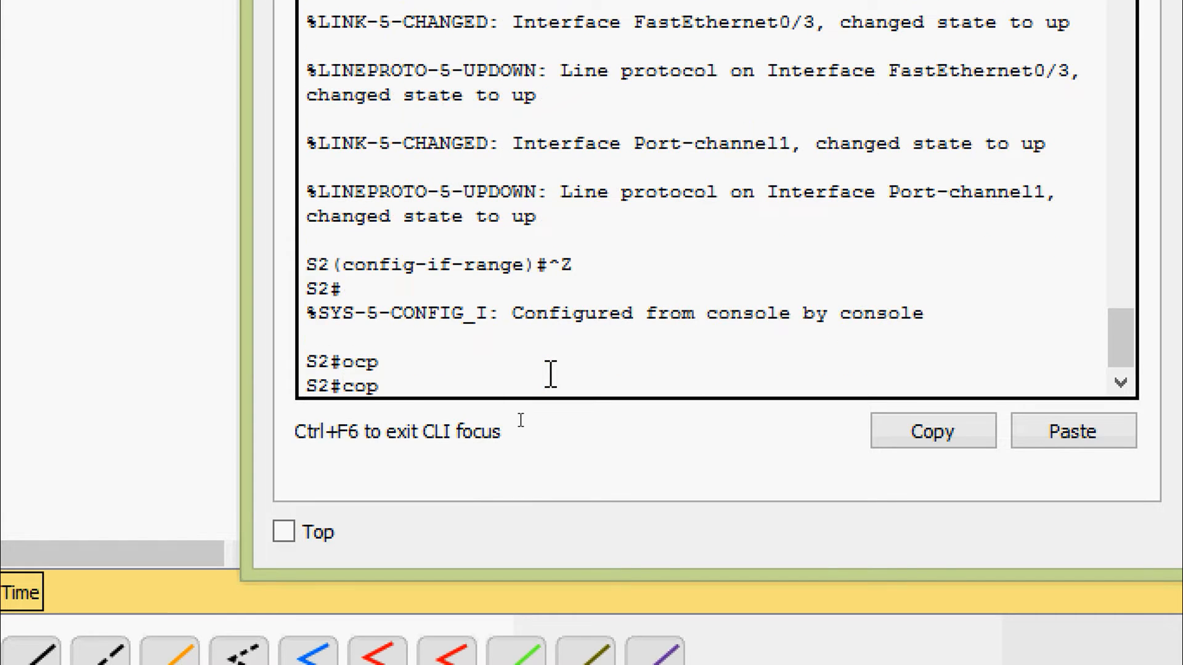
key("Tab")
type("r")
key("Tab")
type("st")
key("Tab")
key("Return")
key("Return")
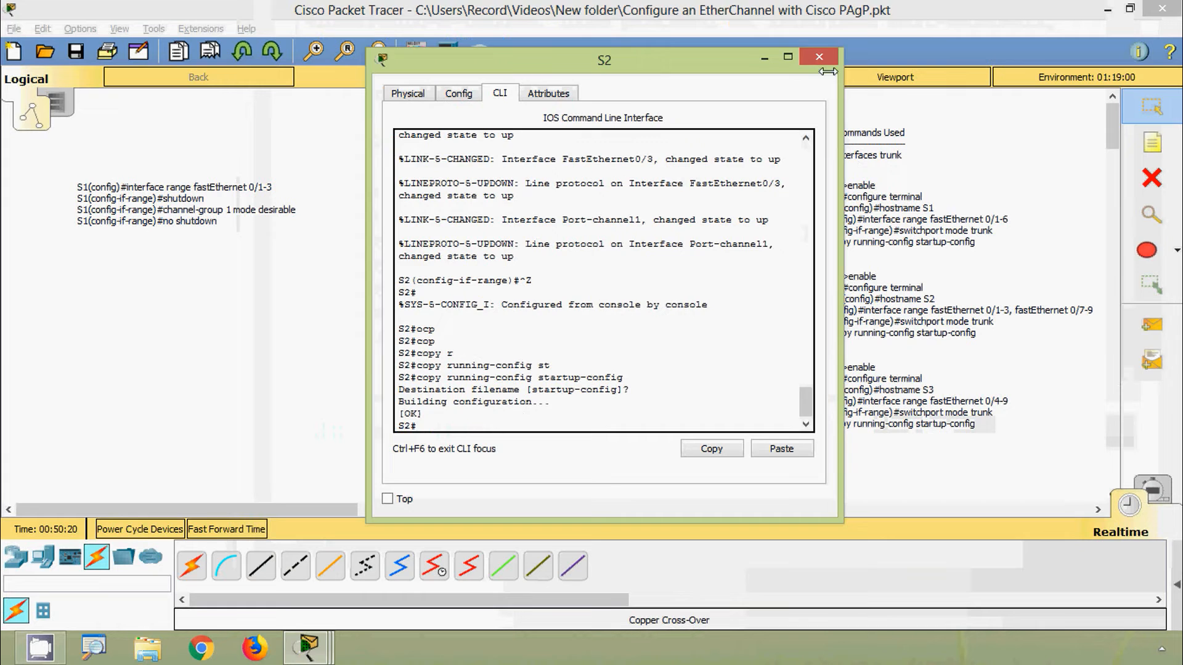
left_click(818, 57)
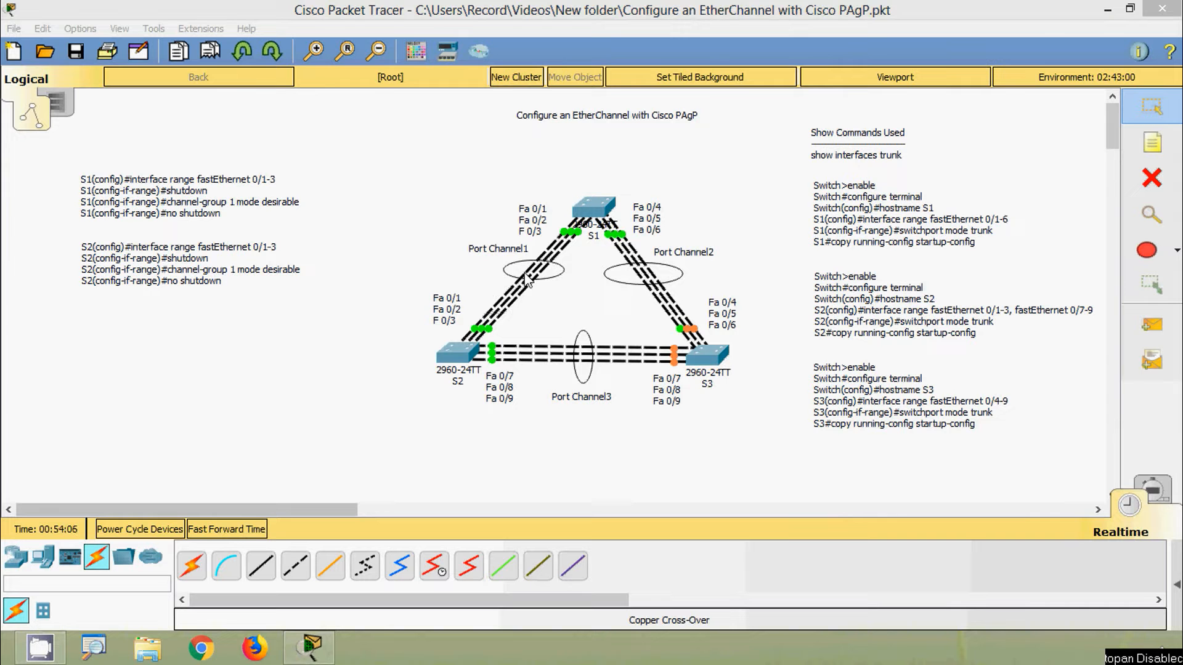
- Reopen S2's command line, list the show etherchannel options and display the EtherChannel summary
left_click(464, 353)
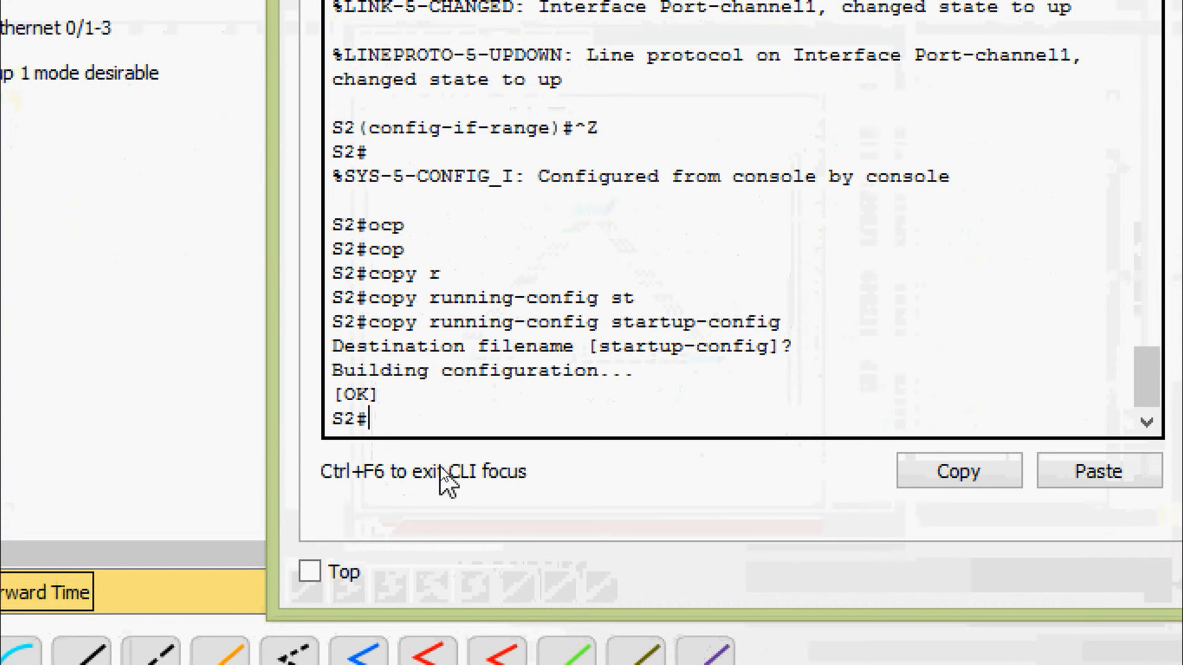
type("sh")
key("Tab")
type("eth")
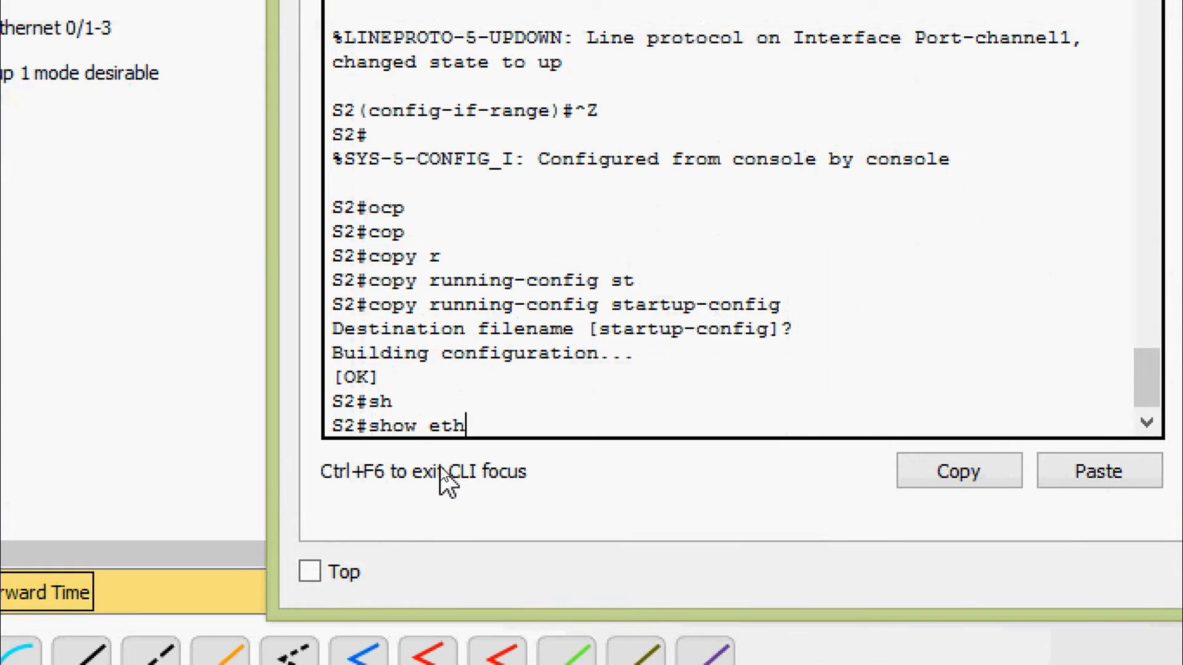
key("Tab")
type("?")
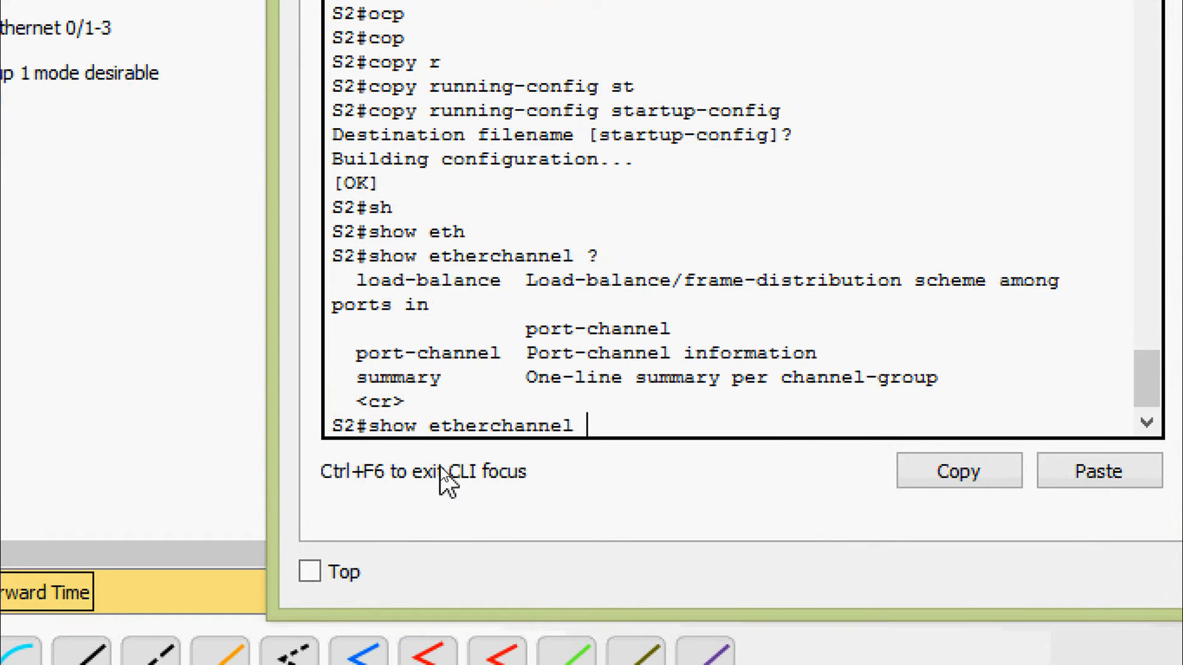
type("su")
key("Tab")
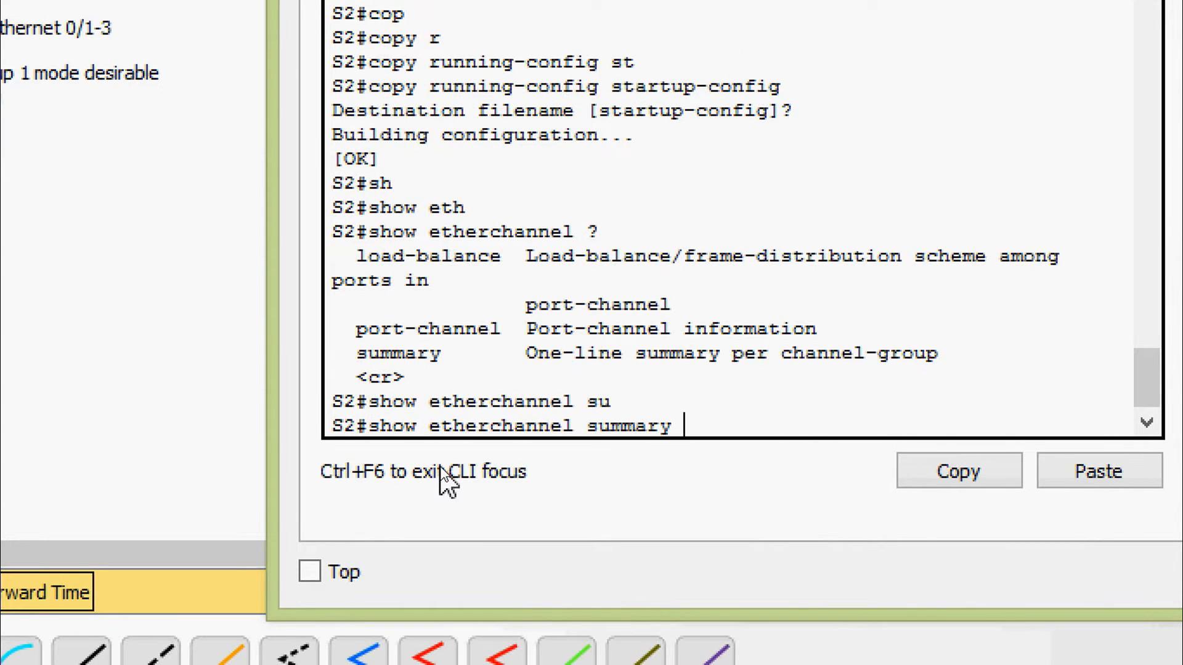
key("Return")
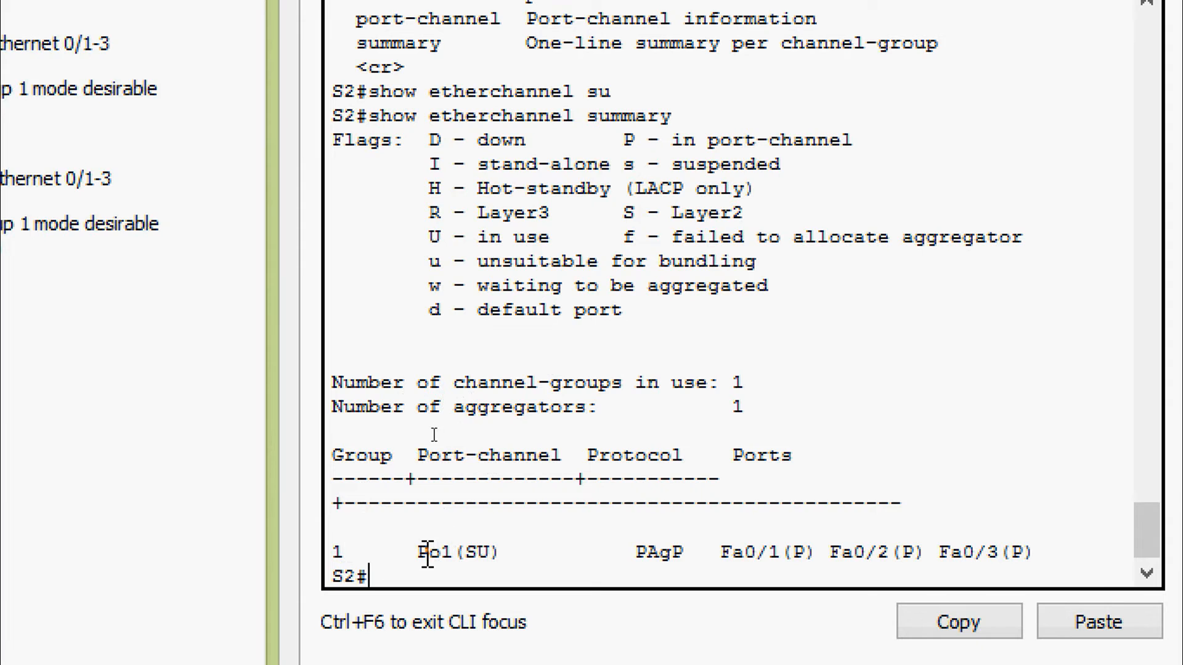
- Examine the status flags of port-channel 1 in S2's EtherChannel summary against the legend, and its member ports
left_click_drag(419, 552, 489, 552)
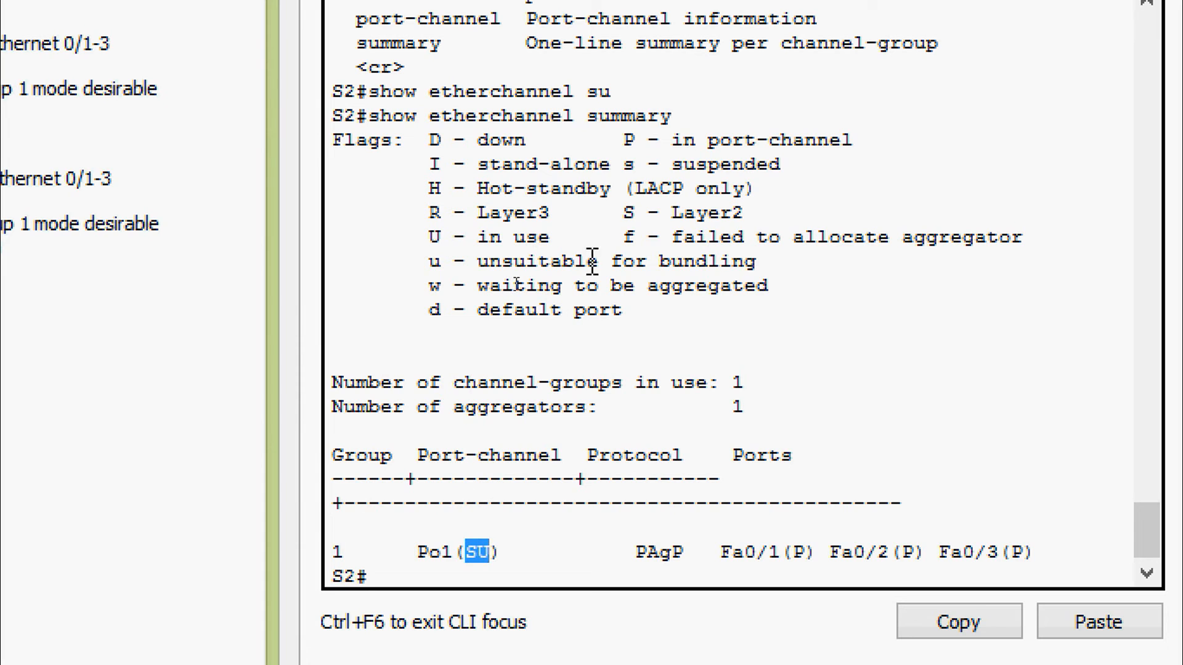
left_click_drag(613, 212, 747, 215)
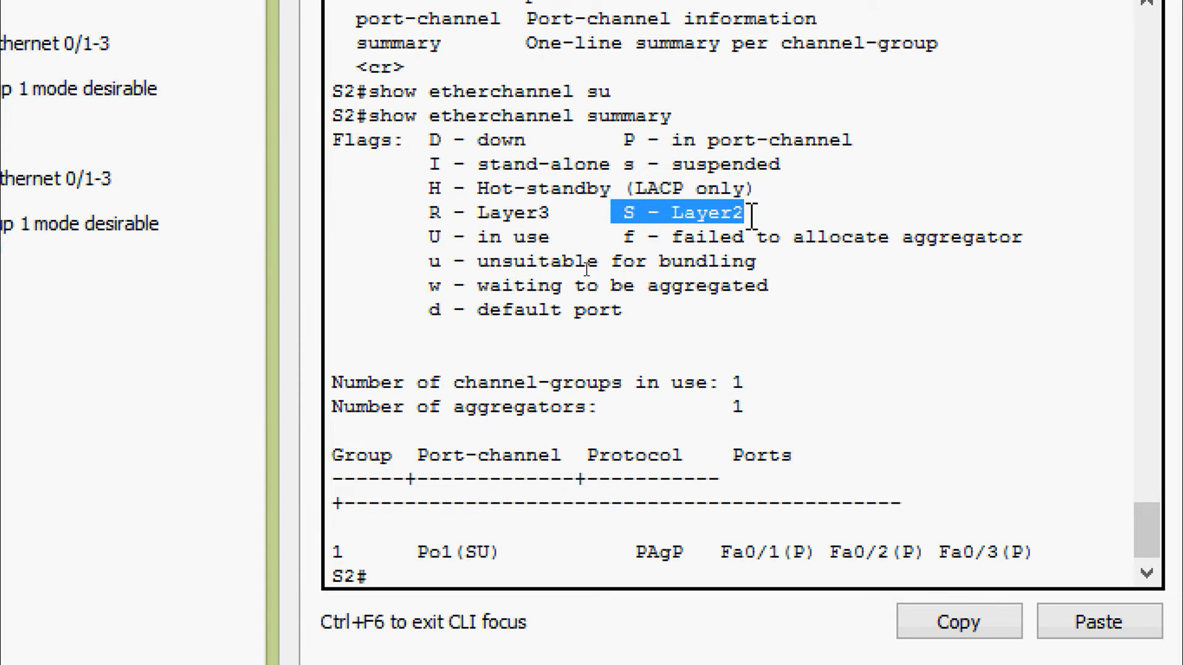
left_click_drag(434, 240, 564, 237)
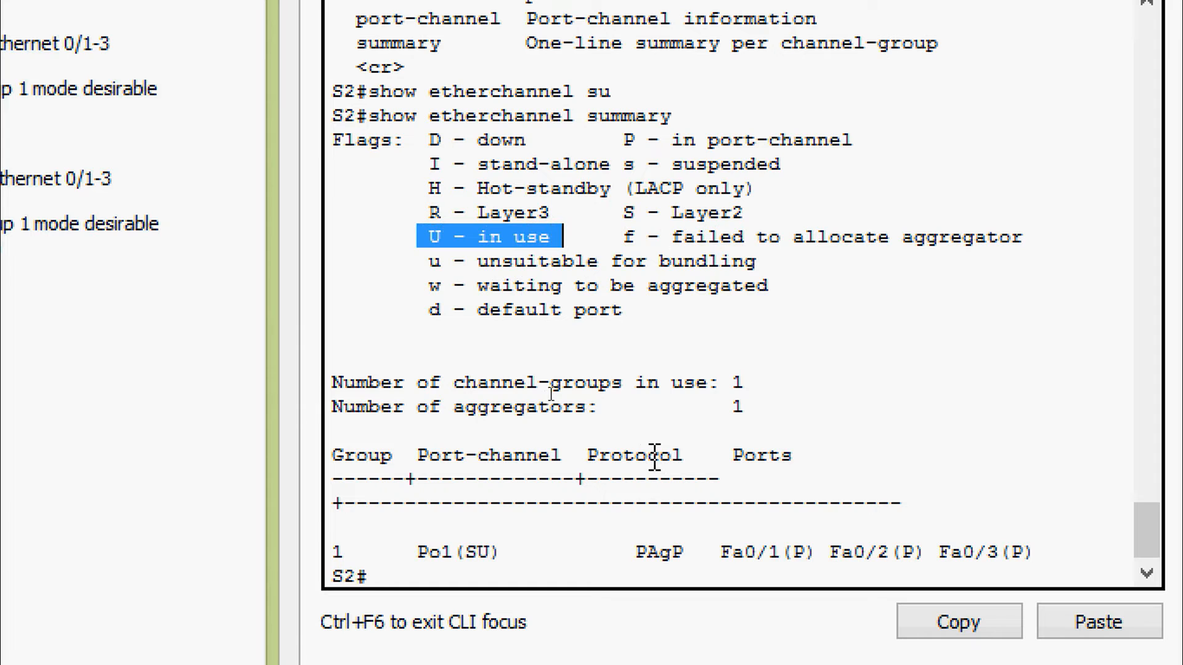
left_click_drag(732, 455, 801, 456)
left_click_drag(709, 552, 781, 552)
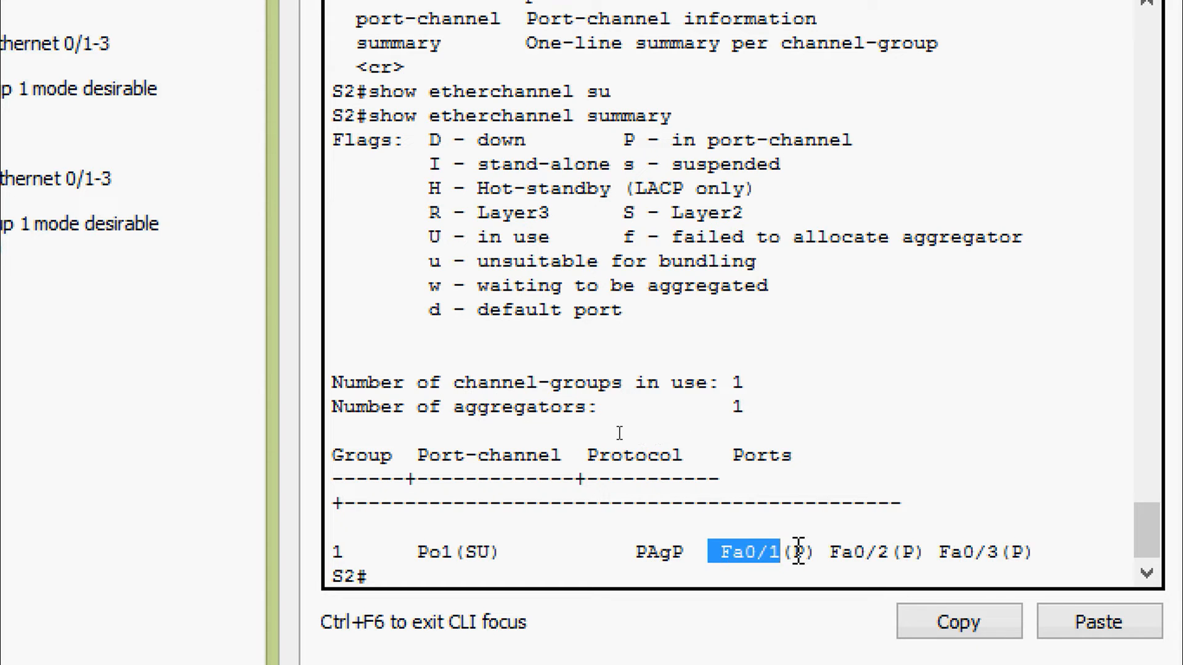
- Examine the status flags of member ports Fa0/1 to Fa0/3 in S2's EtherChannel summary
left_click_drag(794, 552, 803, 552)
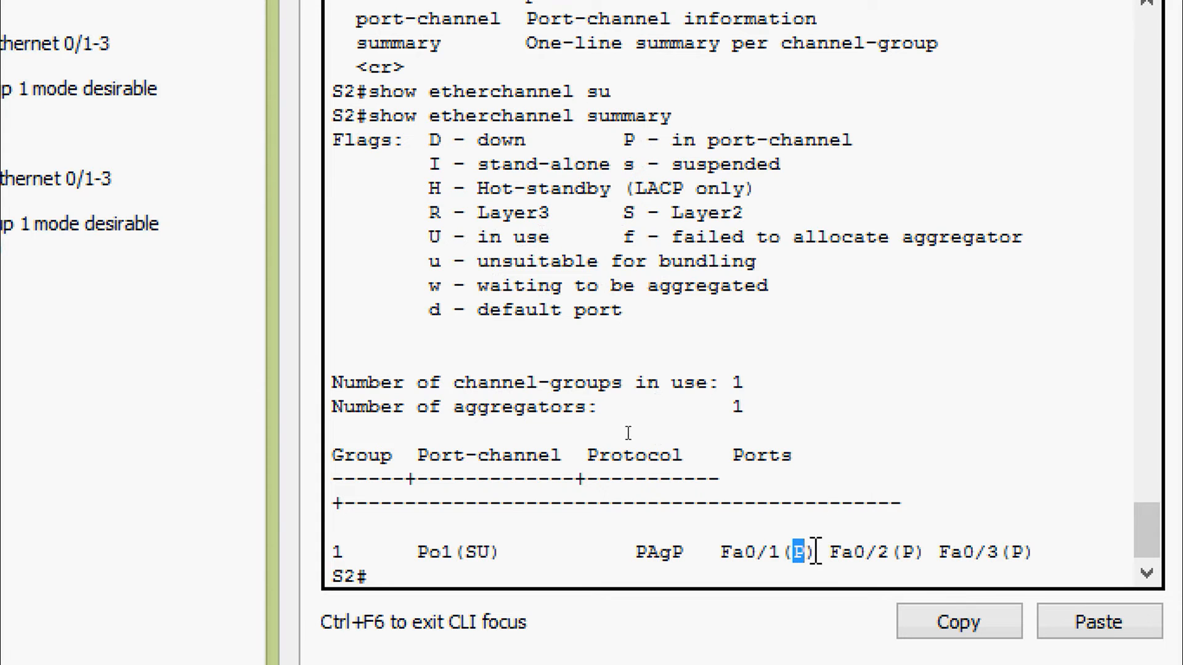
left_click_drag(718, 551, 1030, 553)
left_click(935, 504)
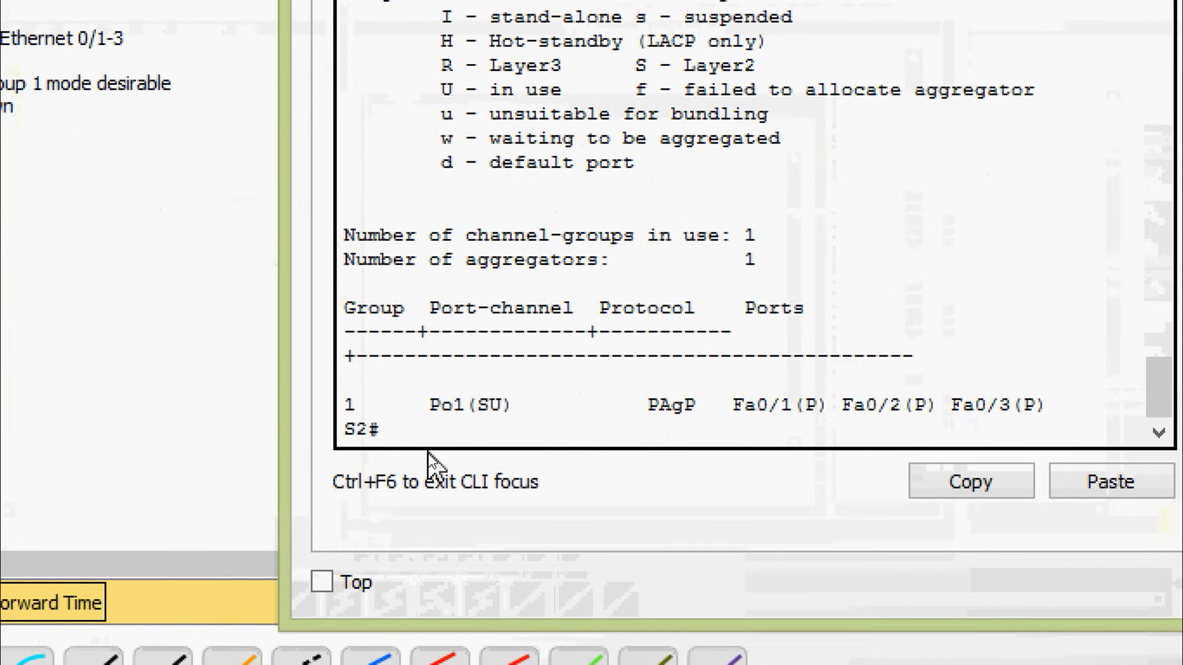
- Run show etherchannel port-channel on S2, checking the available command options, and page through the full output
type("sh")
key("Tab")
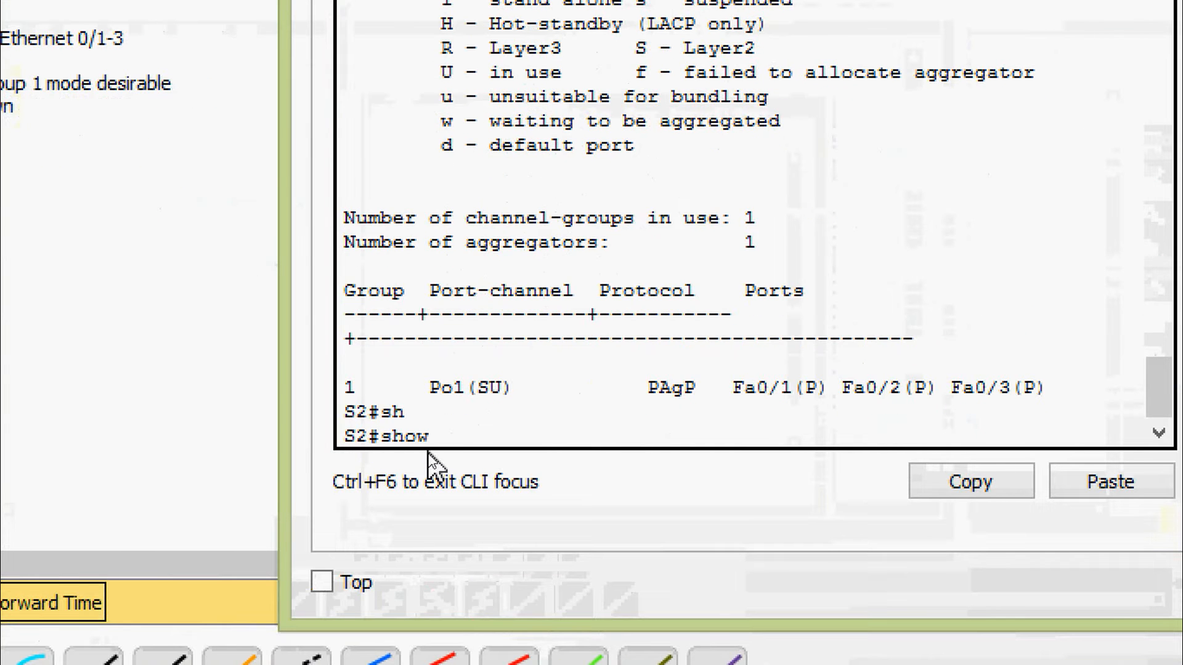
type("ether")
key("Tab")
type("?")
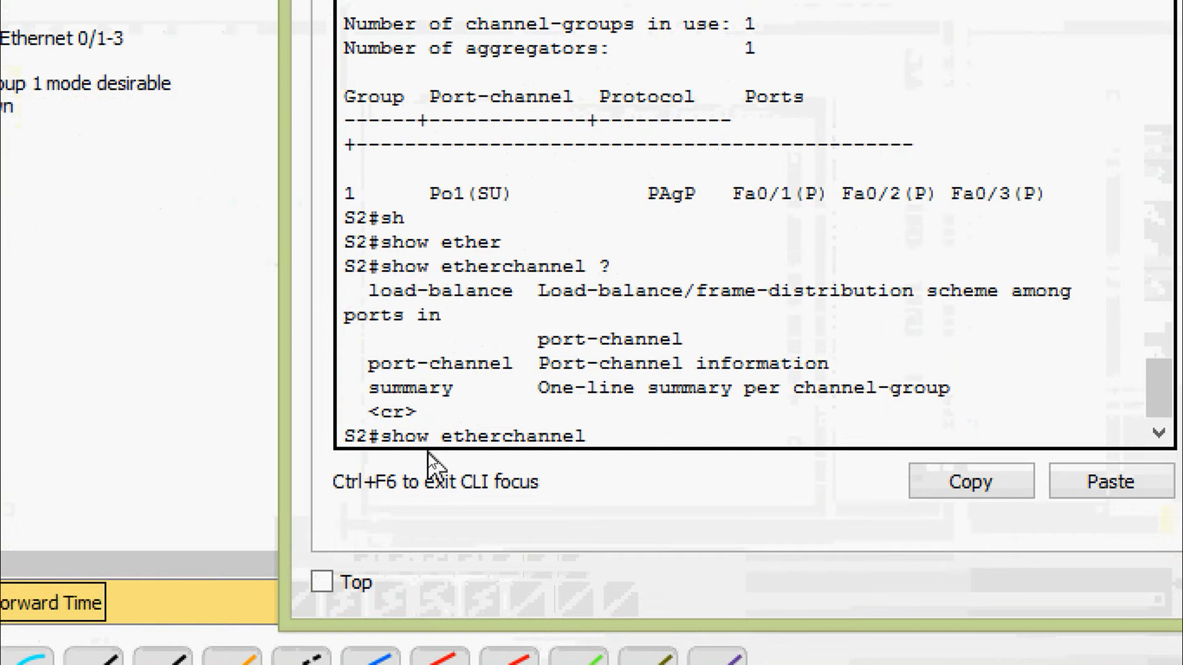
type("por")
key("Tab")
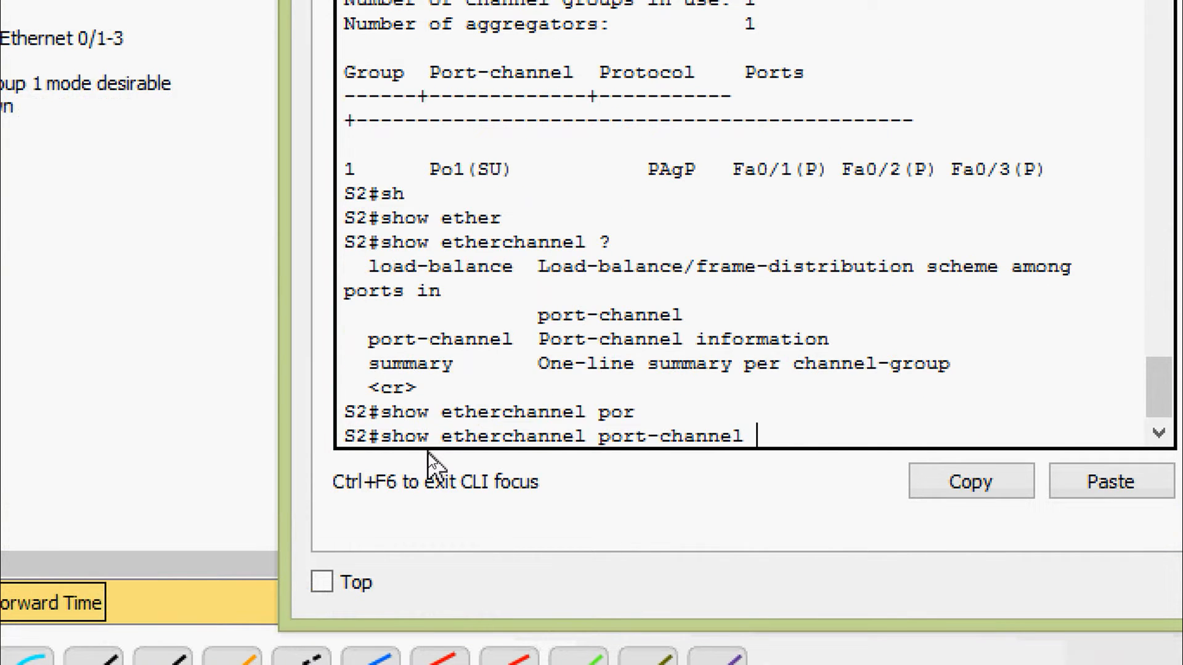
type("?")
key("Return")
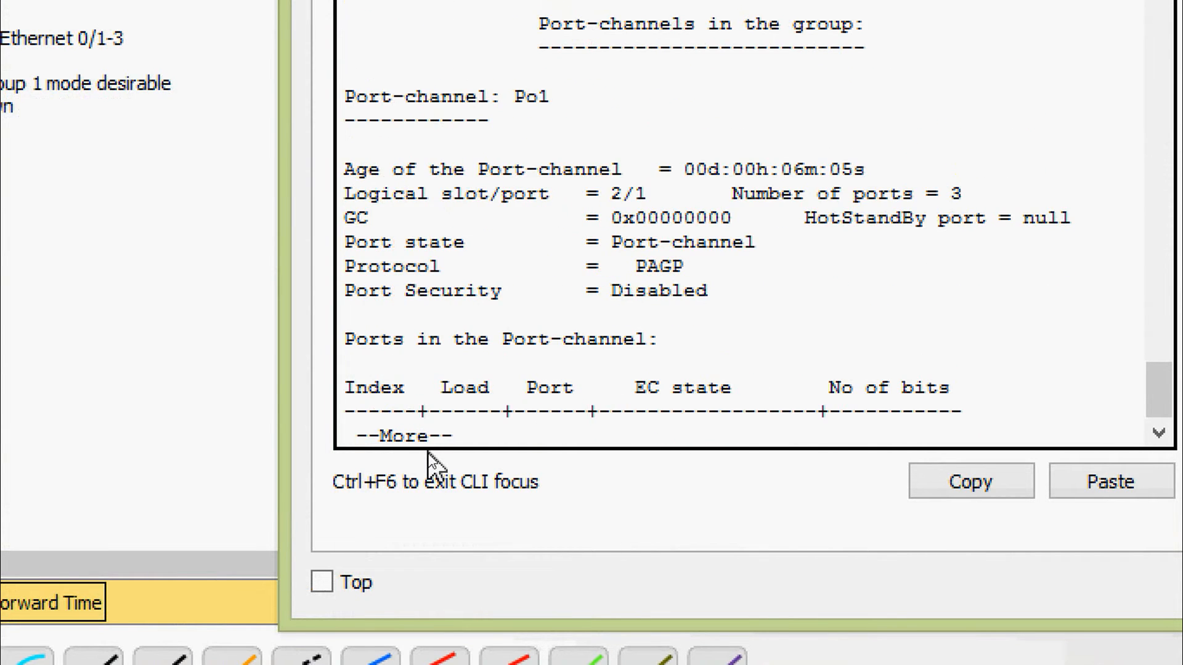
key("space")
- Examine the group, port-channel name, number of ports, protocol, port security and member ports in S2's port-channel output, and return to the topology
scroll(647, 277, "up", 7)
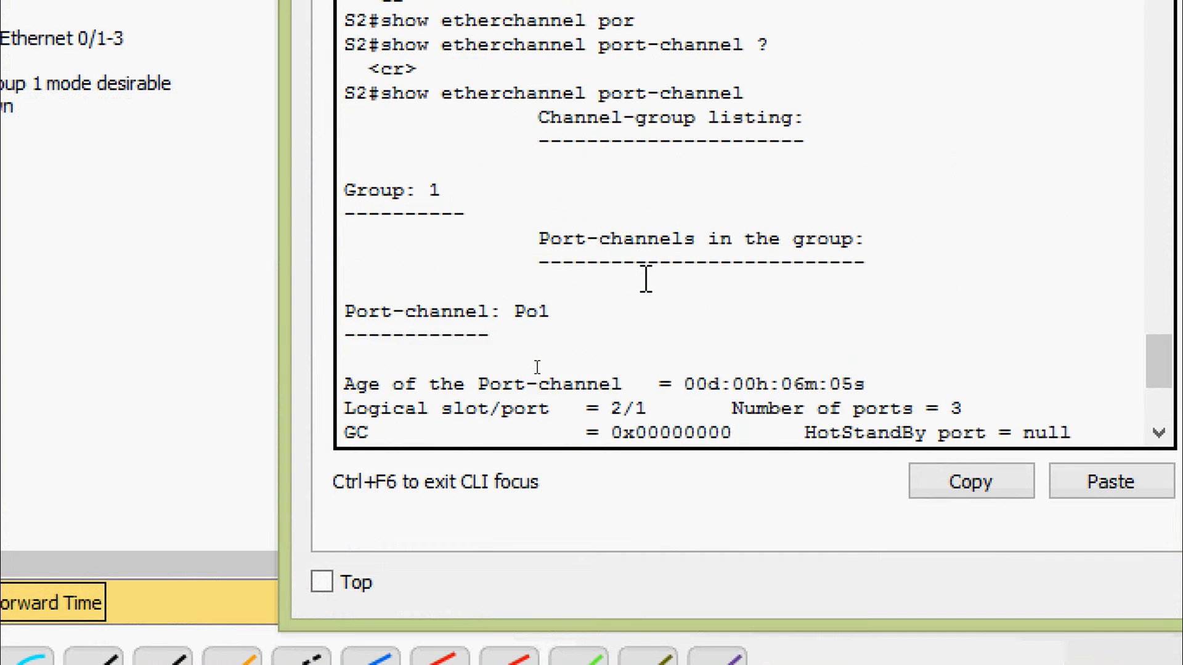
scroll(586, 226, "down", 2)
left_click_drag(472, 192, 326, 196)
scroll(573, 265, "down", 2)
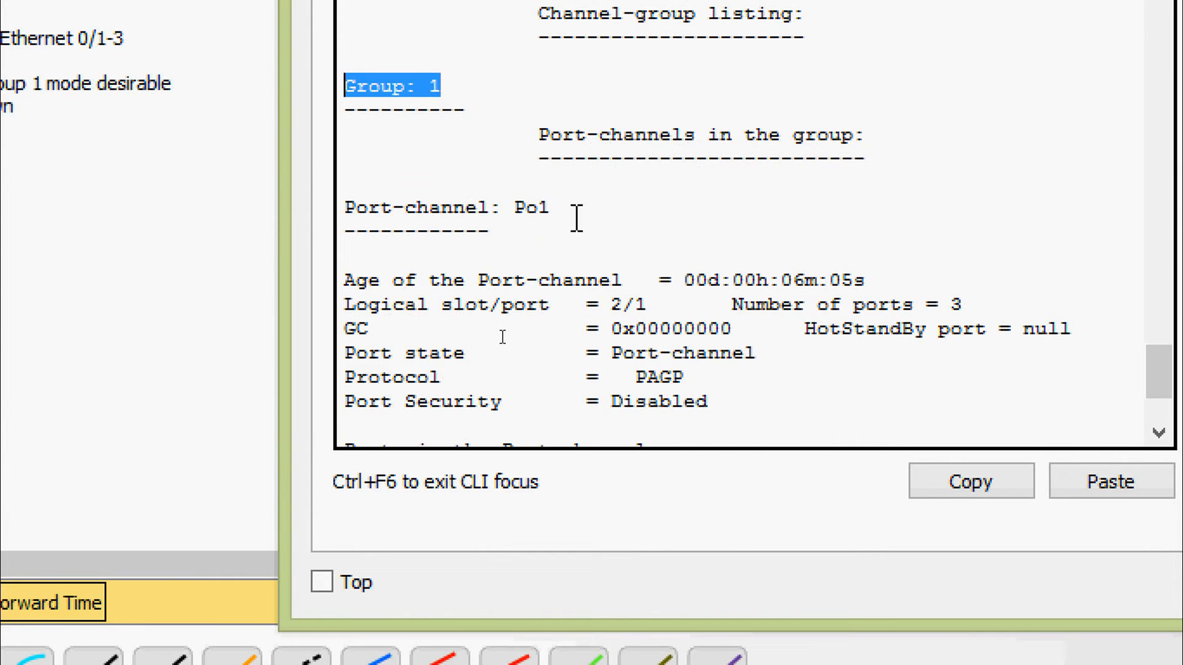
left_click_drag(551, 208, 514, 209)
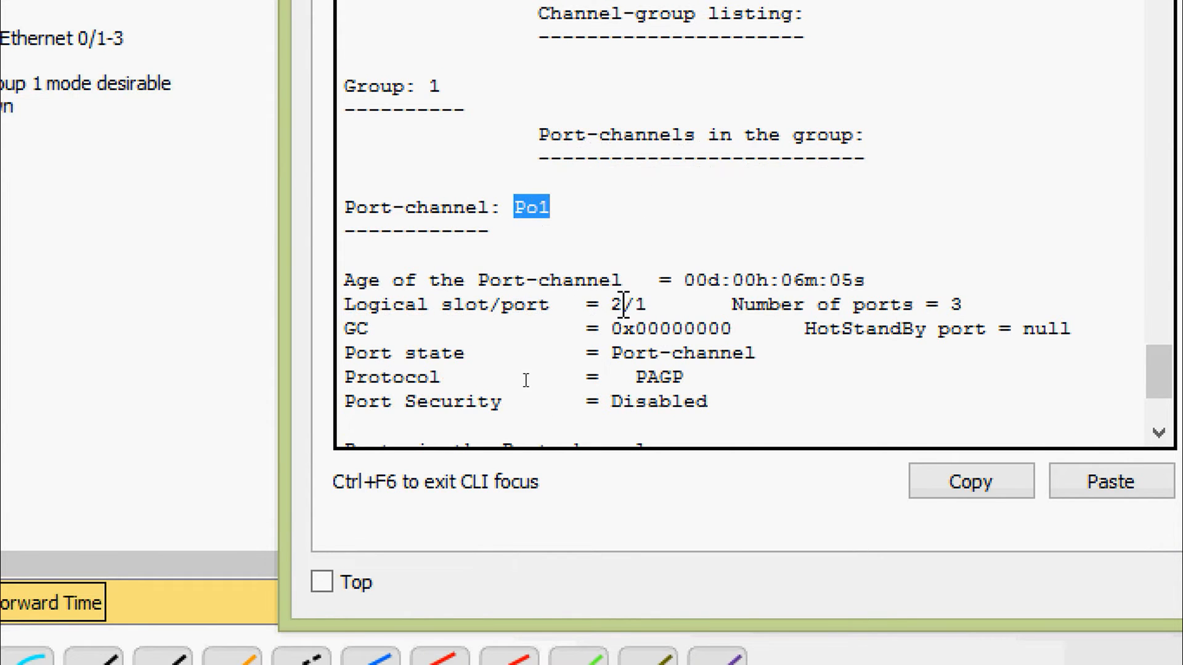
scroll(625, 304, "down", 2)
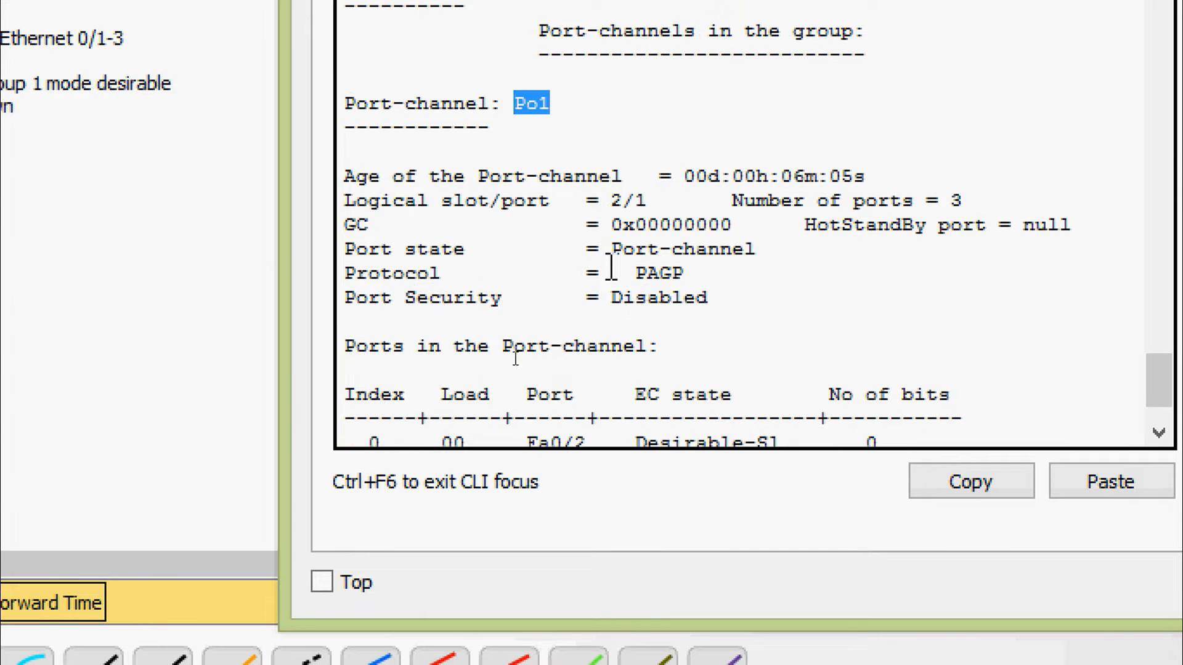
left_click_drag(731, 201, 977, 199)
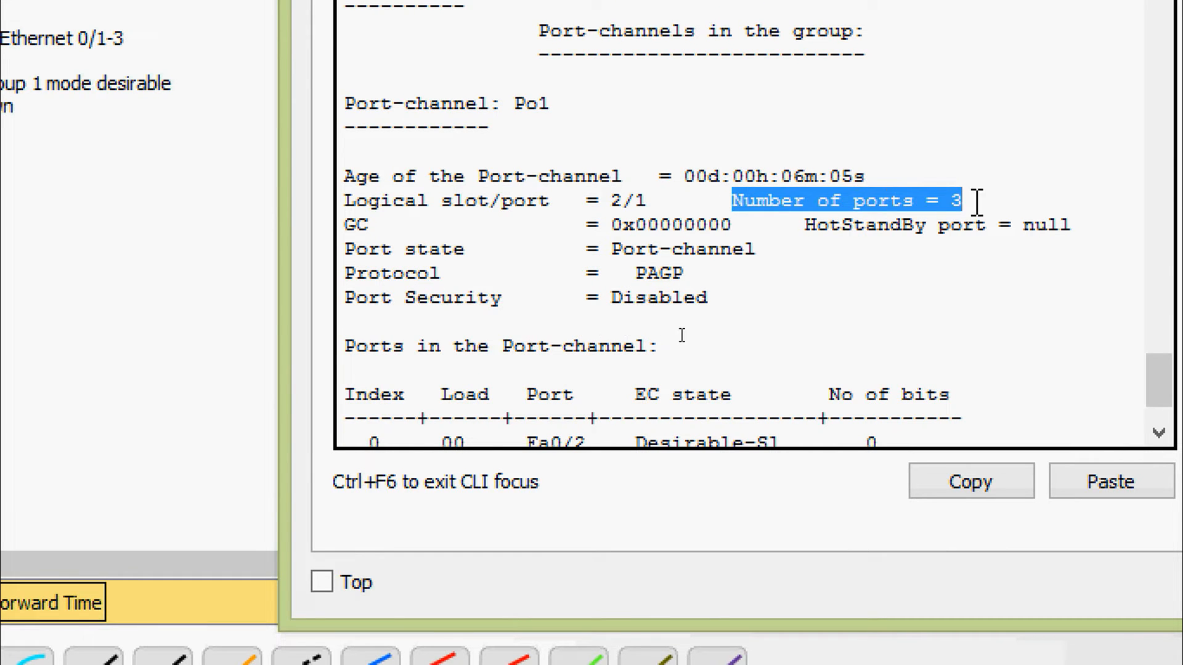
left_click_drag(688, 274, 338, 274)
left_click_drag(715, 298, 339, 298)
scroll(506, 332, "down", 2)
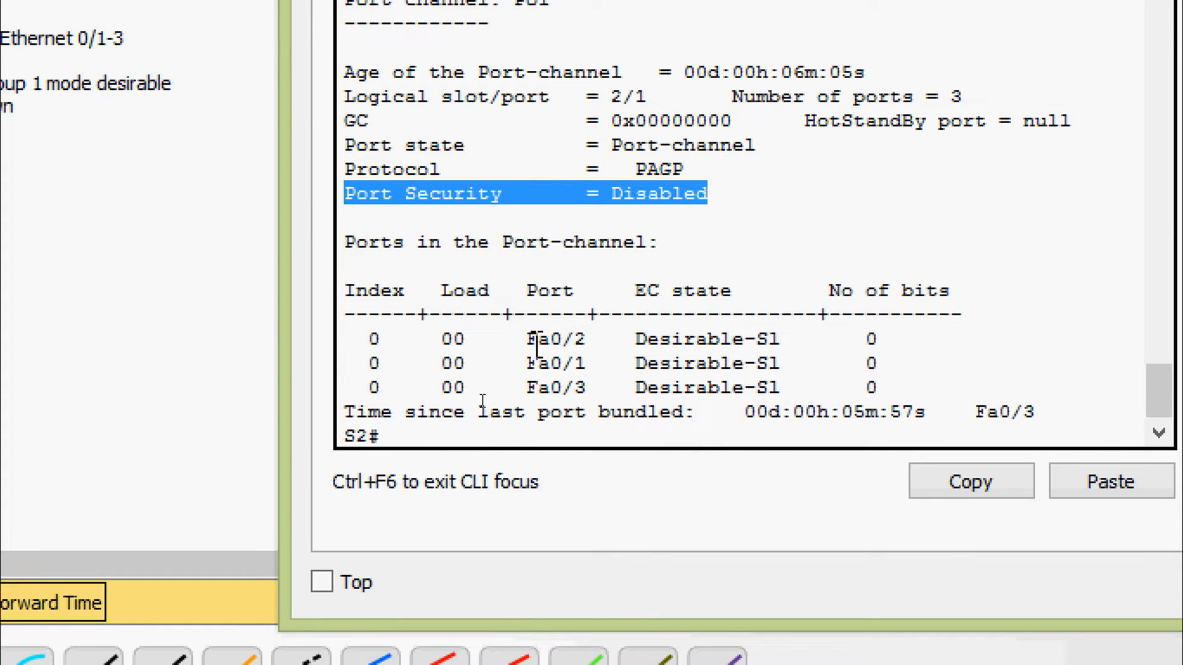
scroll(536, 343, "down", 1)
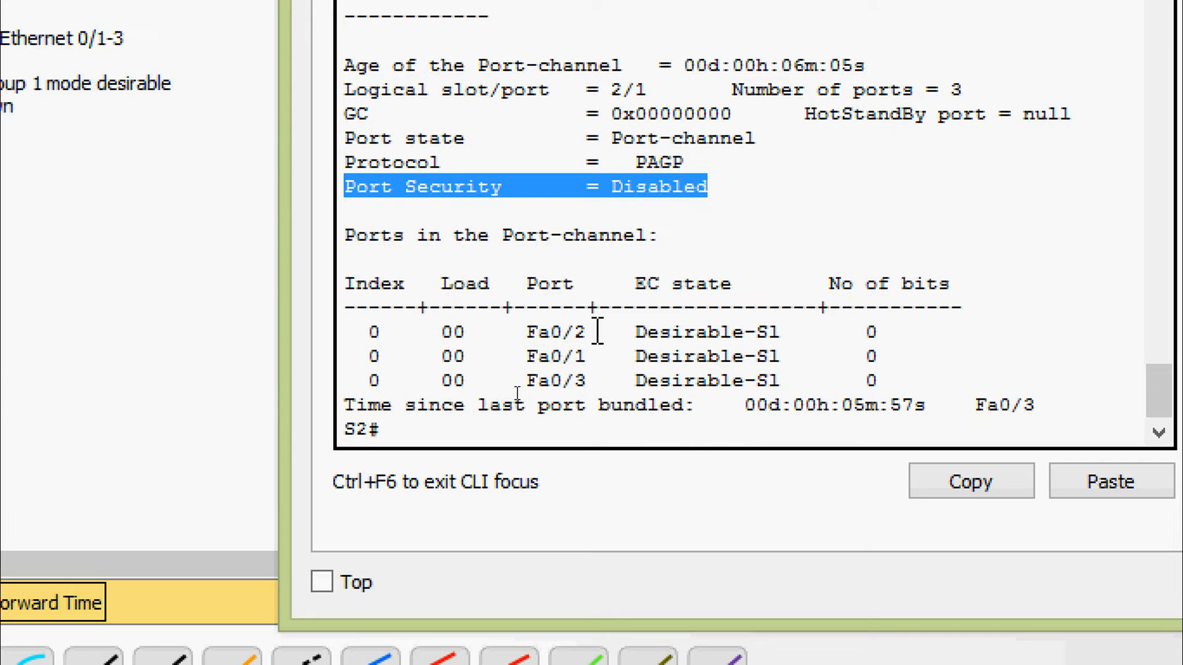
left_click(778, 373)
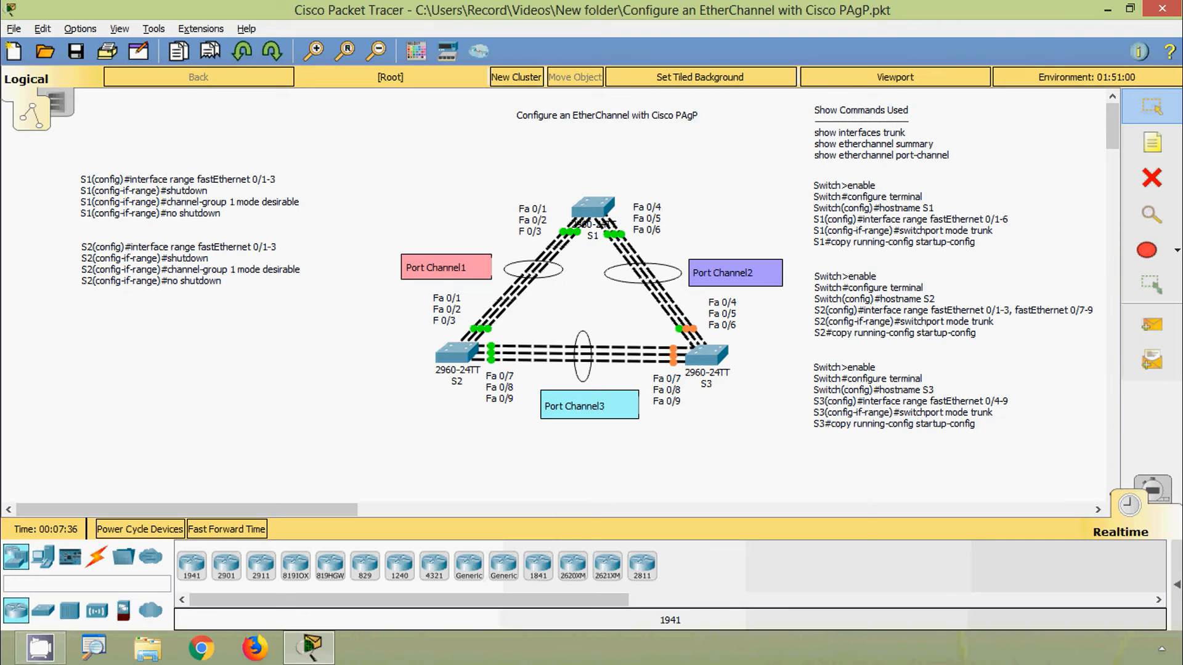
key("alt")
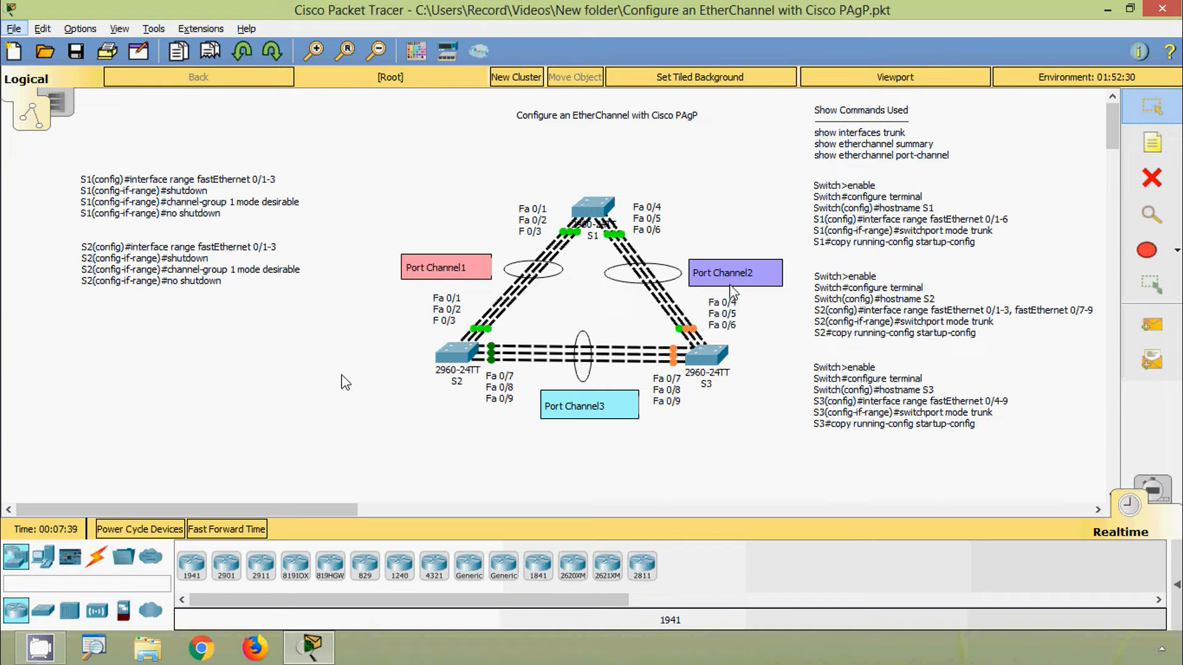
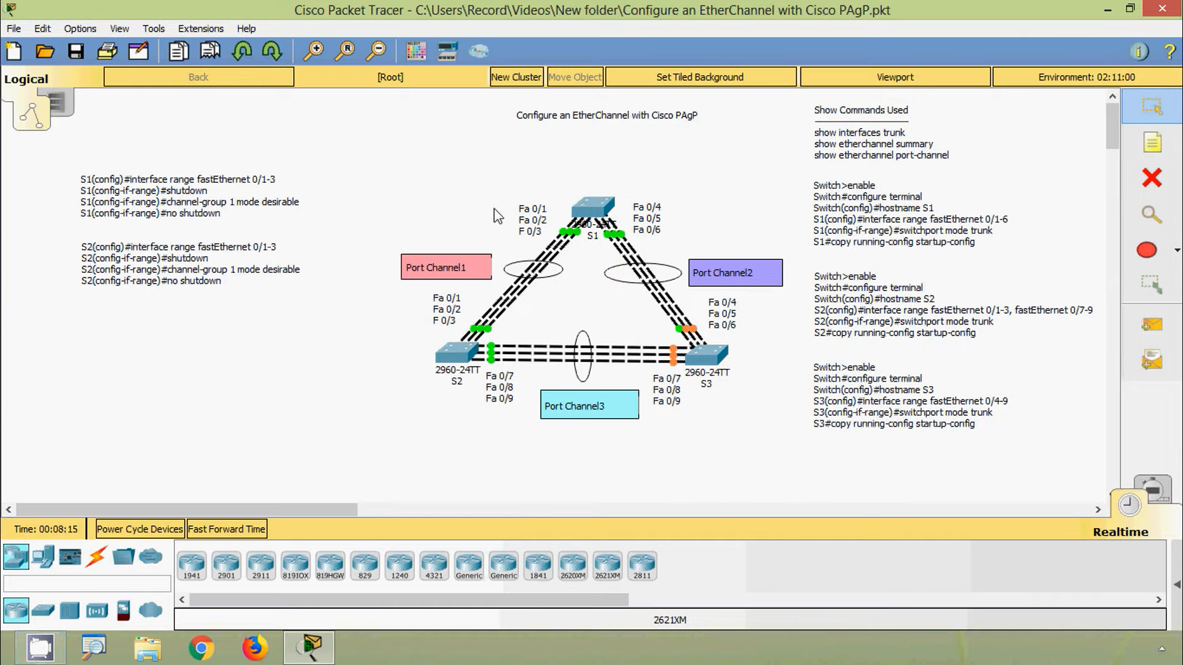
- Open switch S1's command line and enter privileged mode and global configuration mode
left_click(598, 210)
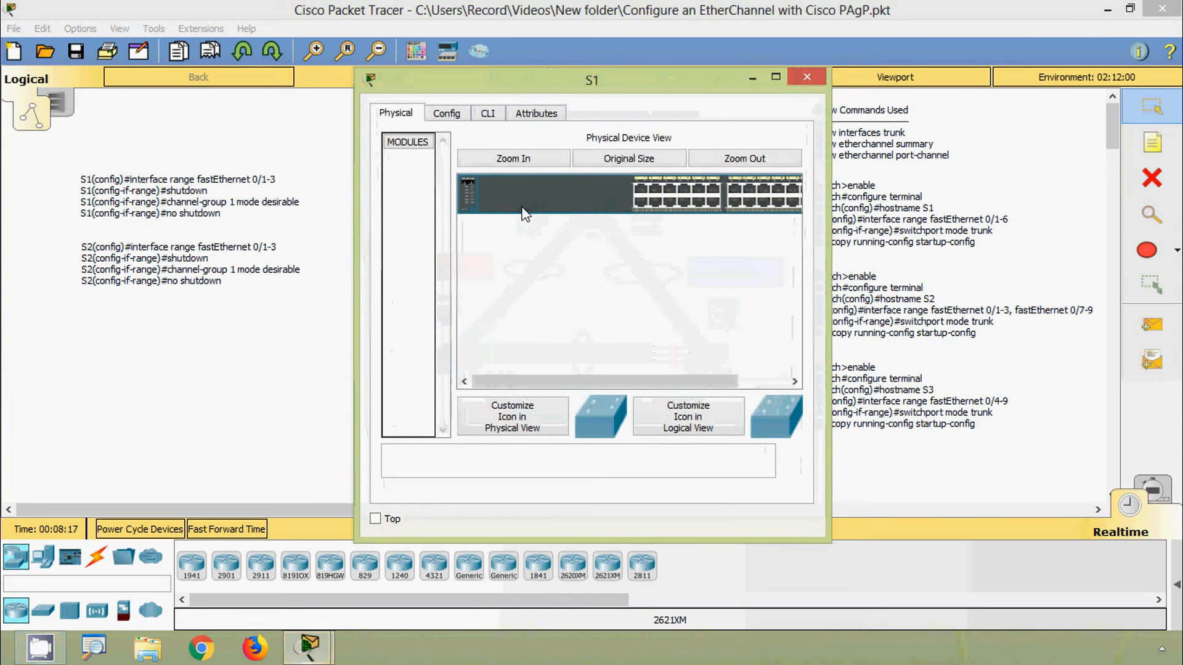
left_click(487, 112)
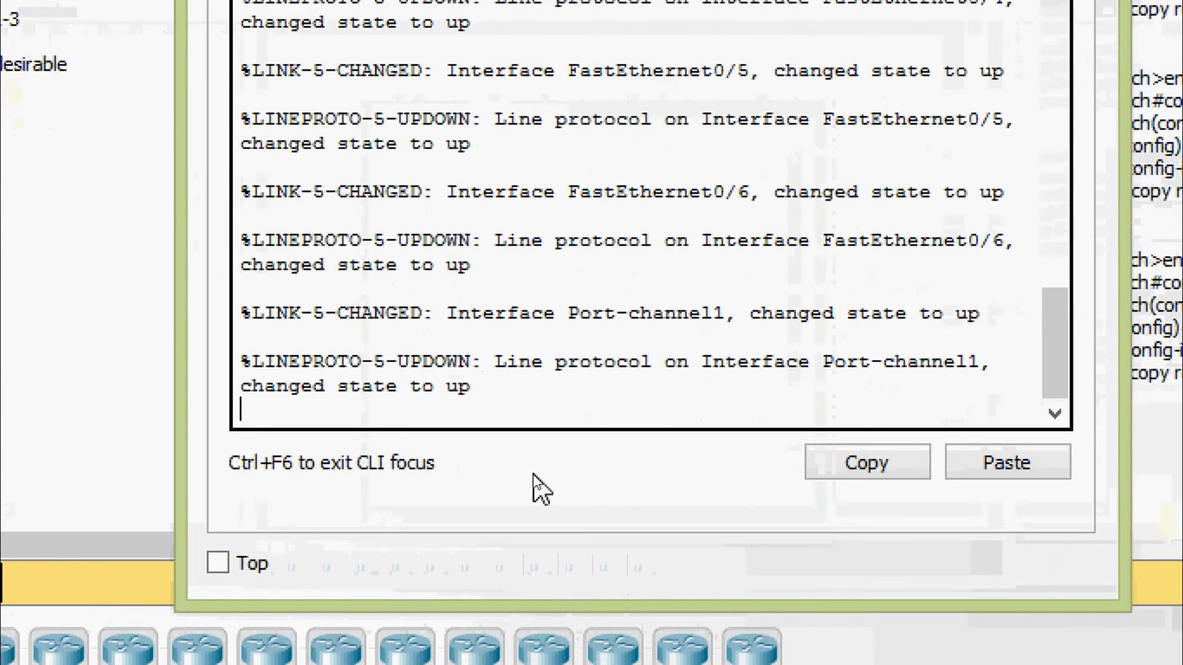
key("Return")
type("ena")
key("Tab")
key("Return")
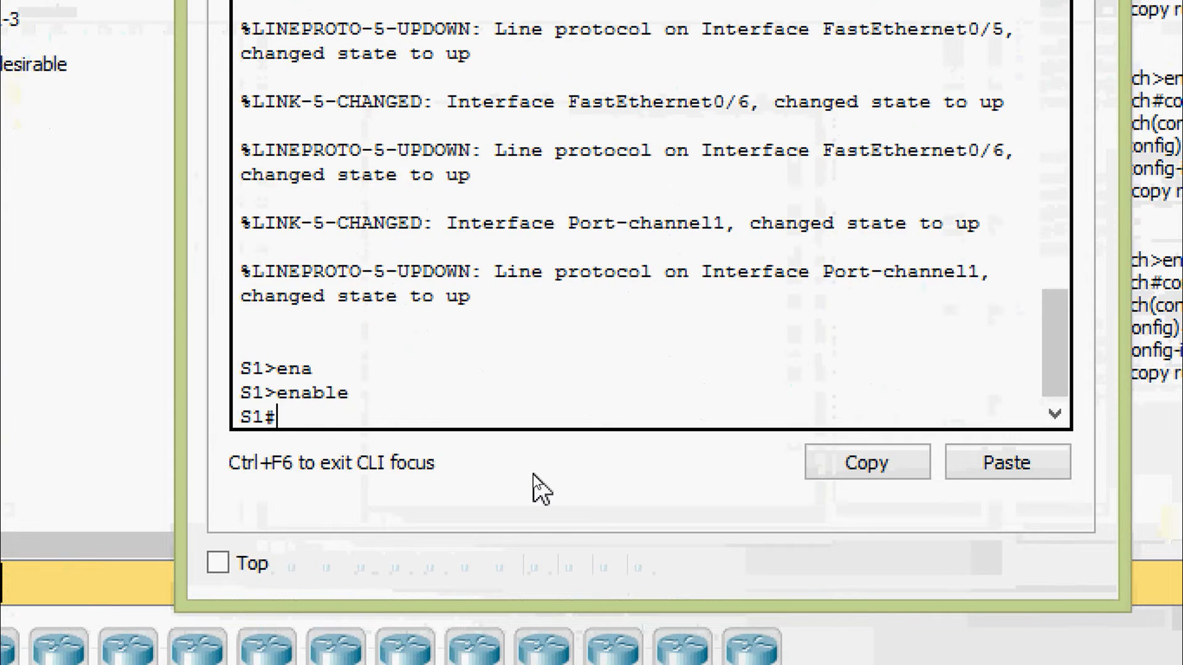
type("conf")
key("Tab")
type("terminal")
key("Return")
key("Return")
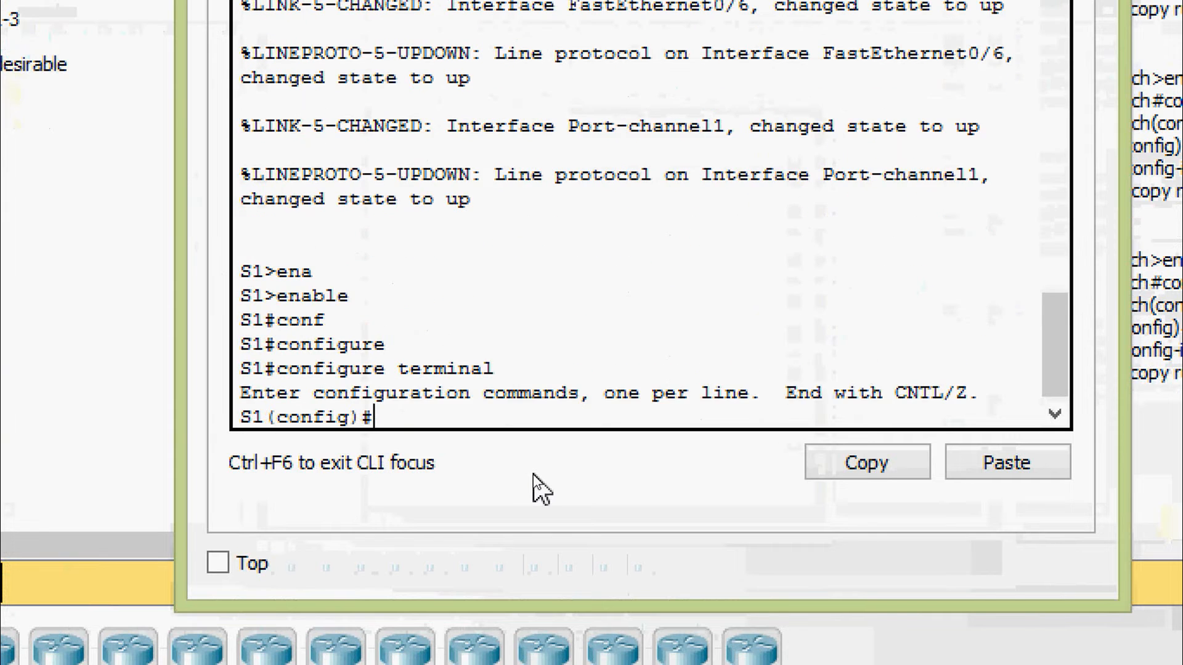
- Select the interface range fastEthernet 0/4-6 on S1 and shut those ports down
type("inter")
key("Tab")
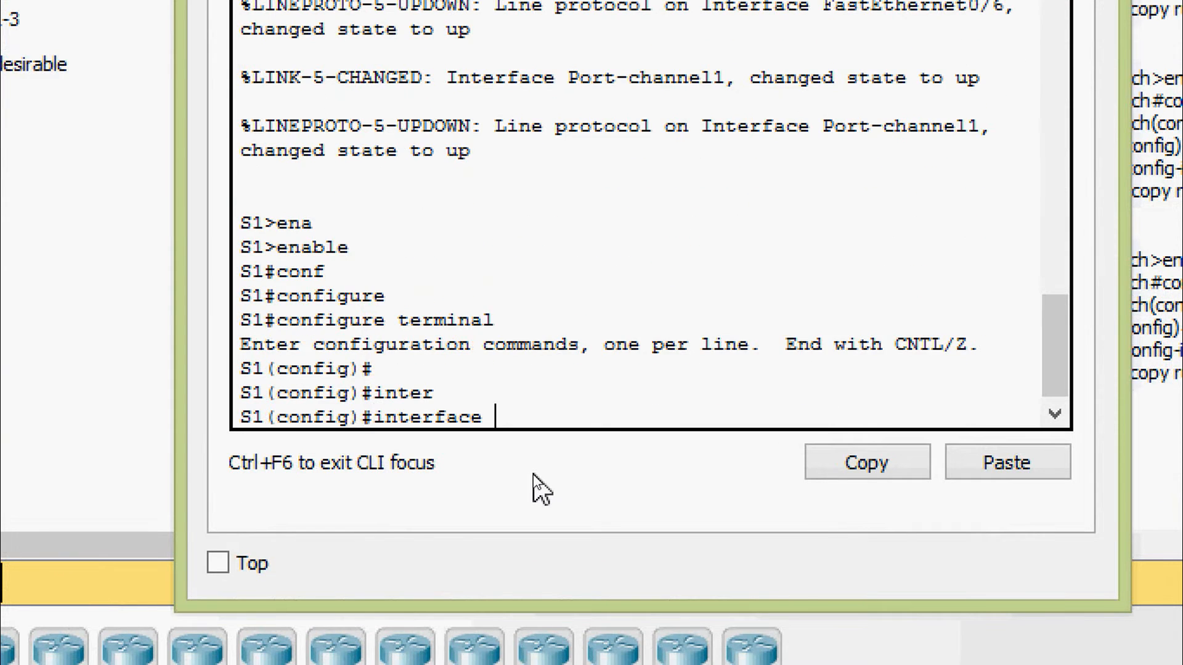
type("r")
key("Tab")
type("f")
key("Tab")
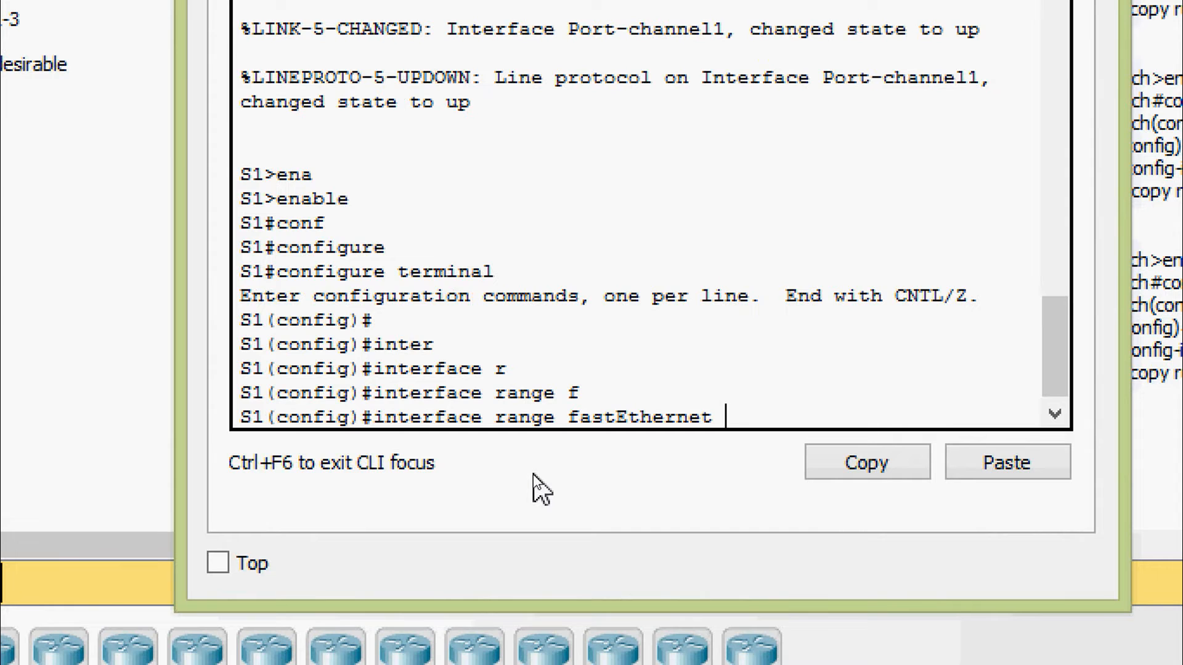
type("0/4-6")
key("Return")
type("shu")
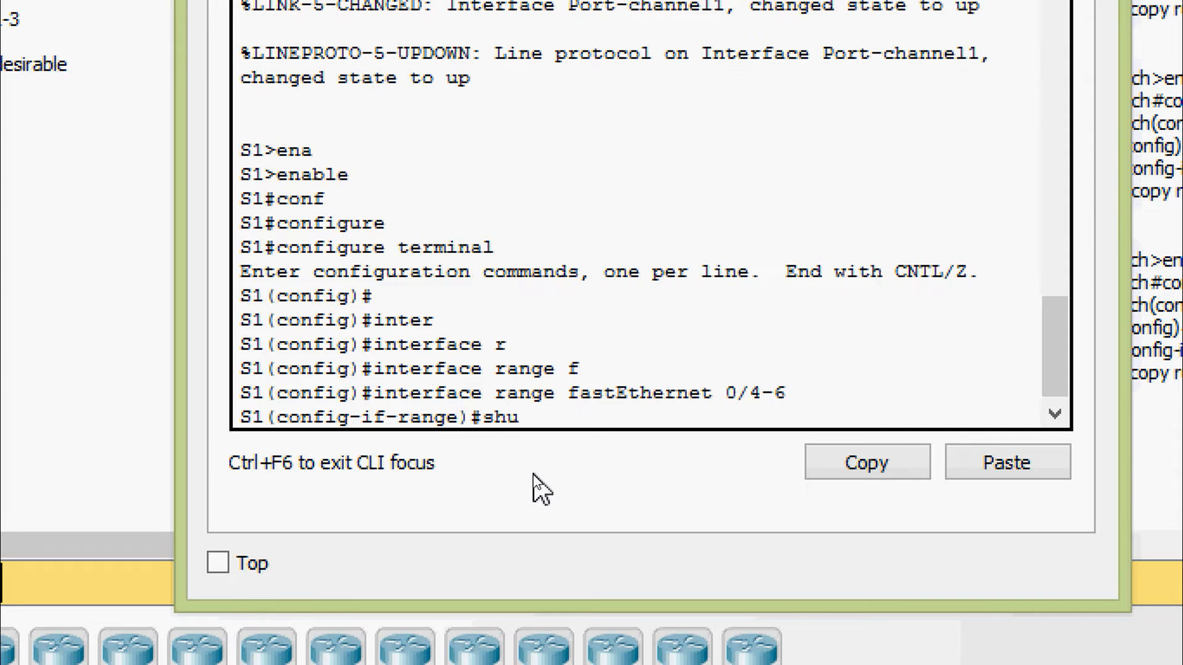
key("Tab")
key("Return")
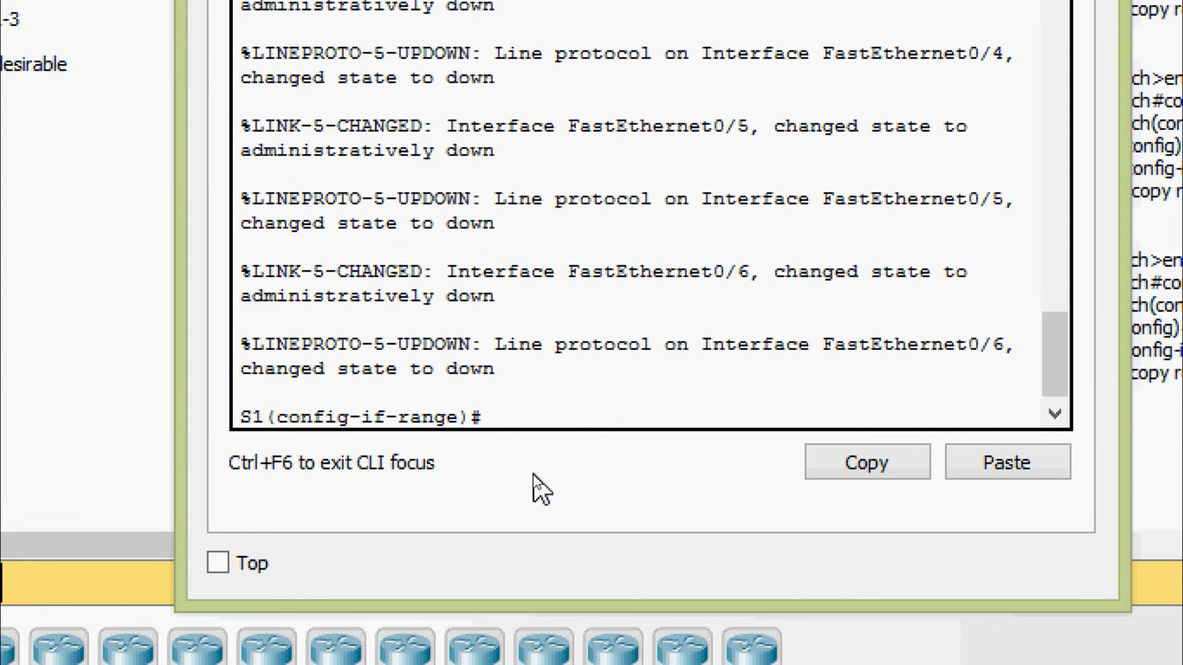
- Assign the selected S1 interfaces to channel-group 2 in mode desirable
type("channel-g")
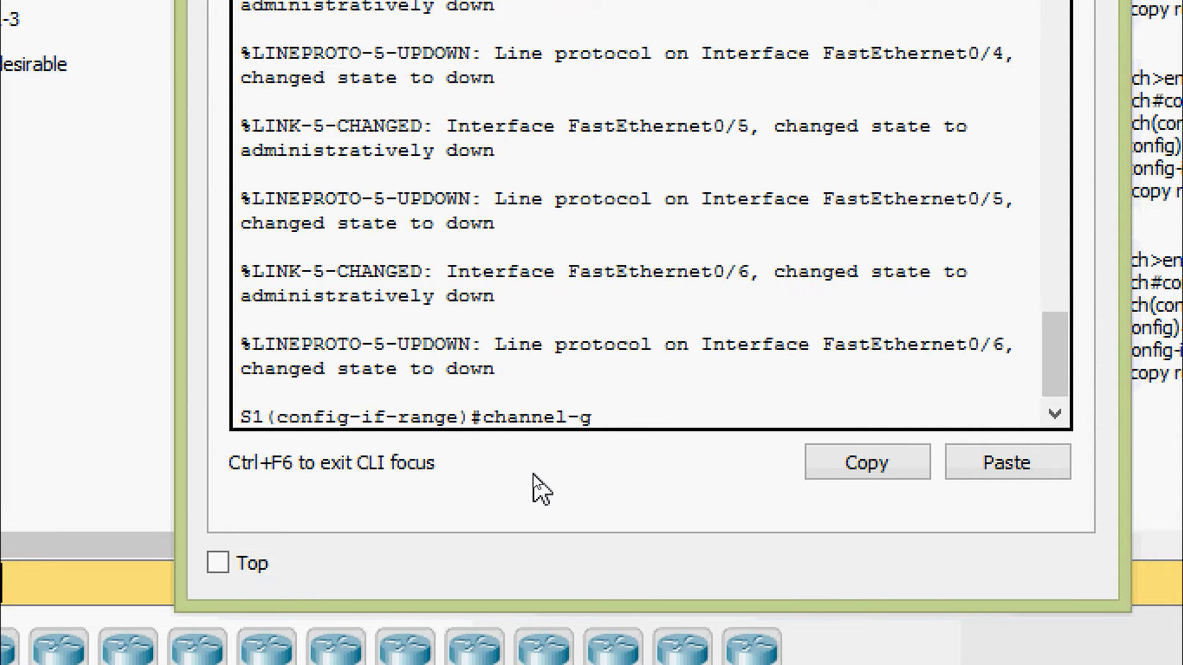
key("Tab")
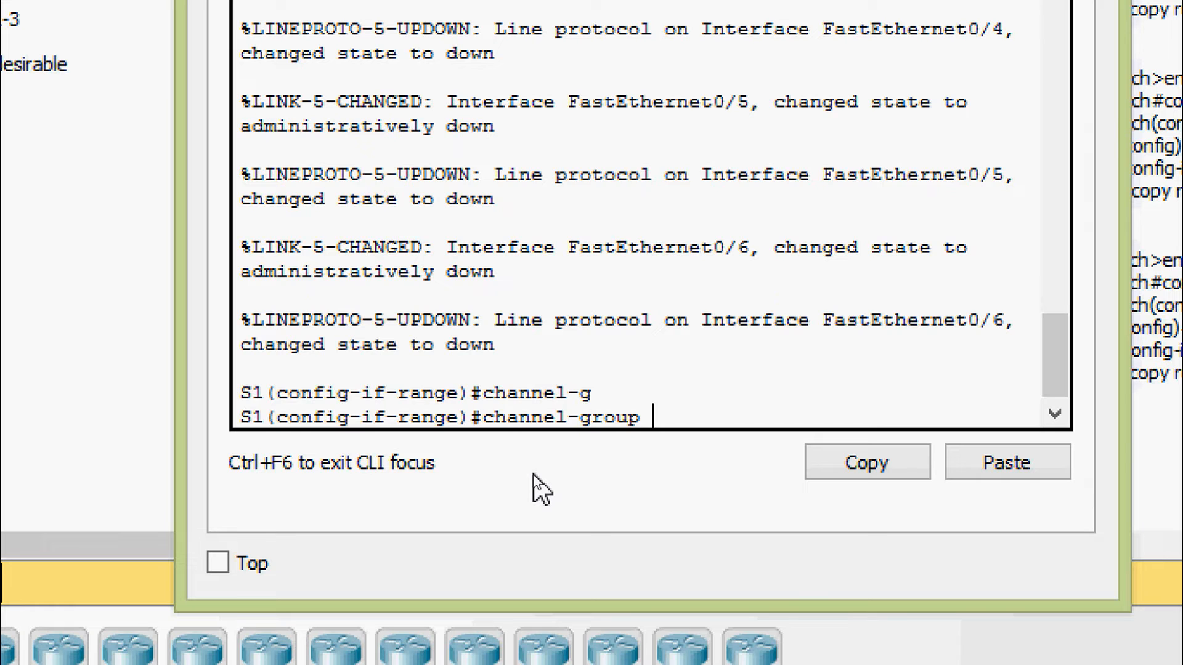
type("2 mo")
key("Tab")
type("de")
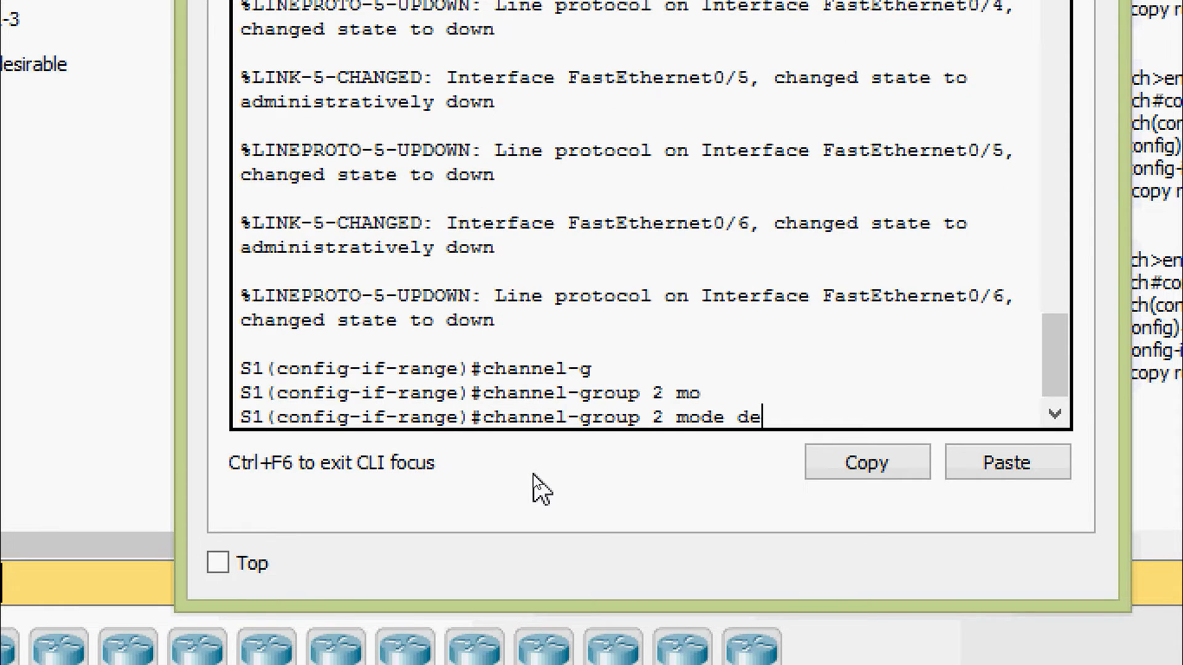
key("Tab")
key("Return")
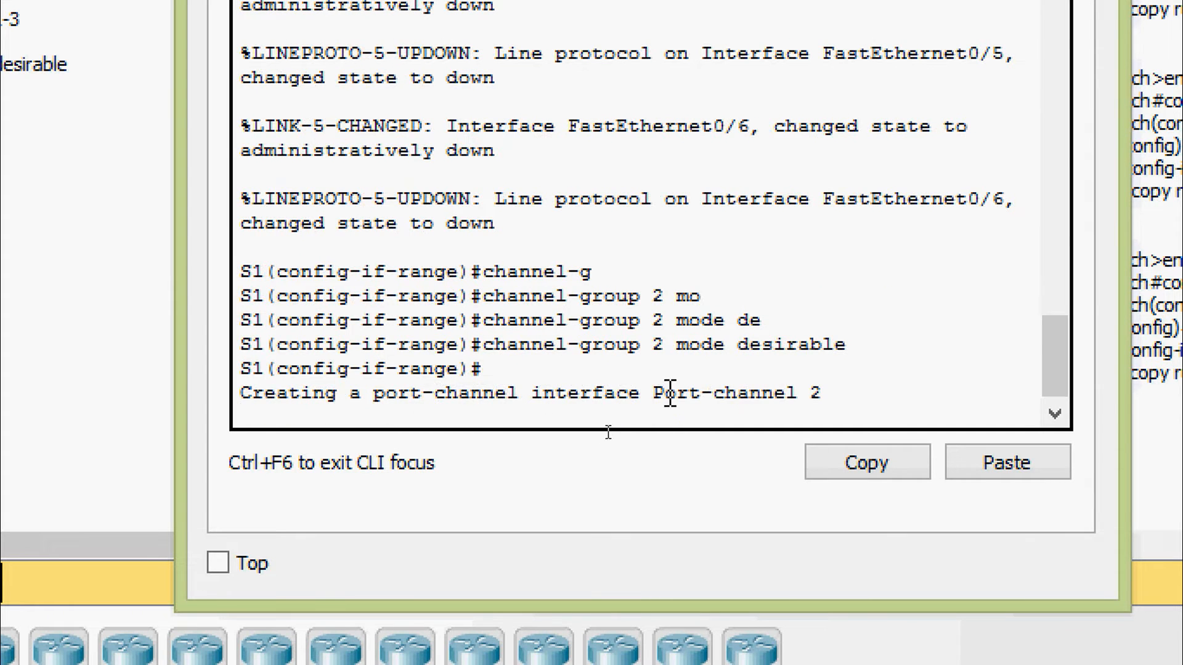
key("Return")
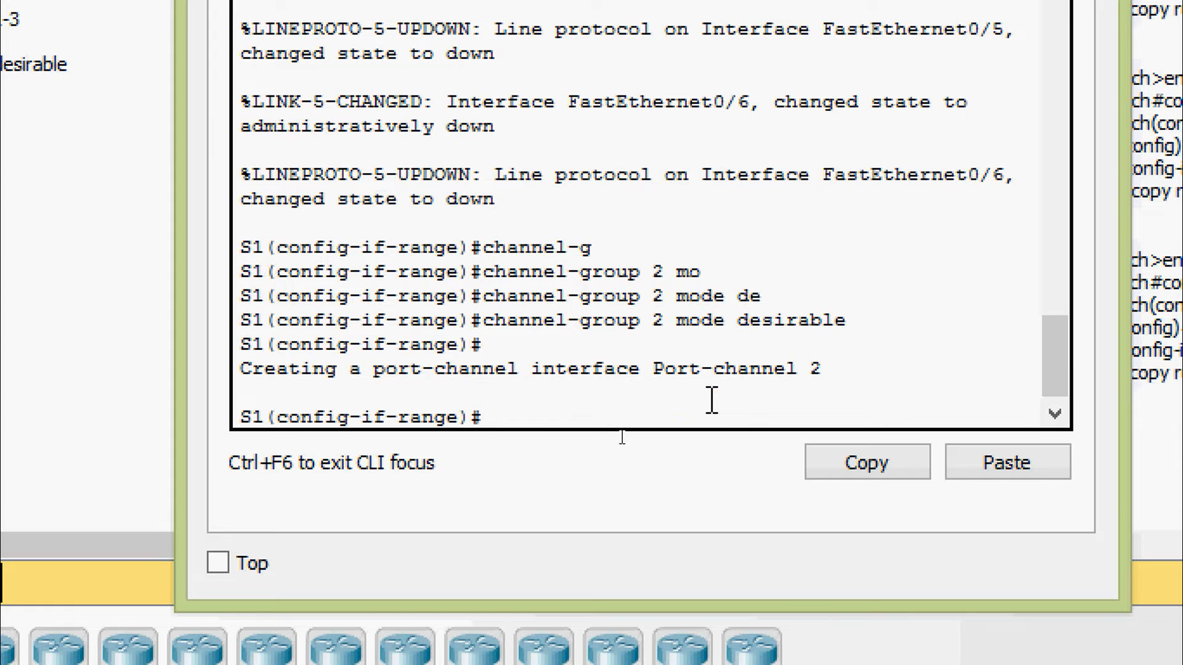
- Re-enable the selected S1 interfaces with no shutdown and return to privileged mode
type("no shut")
key("Tab")
key("Return")
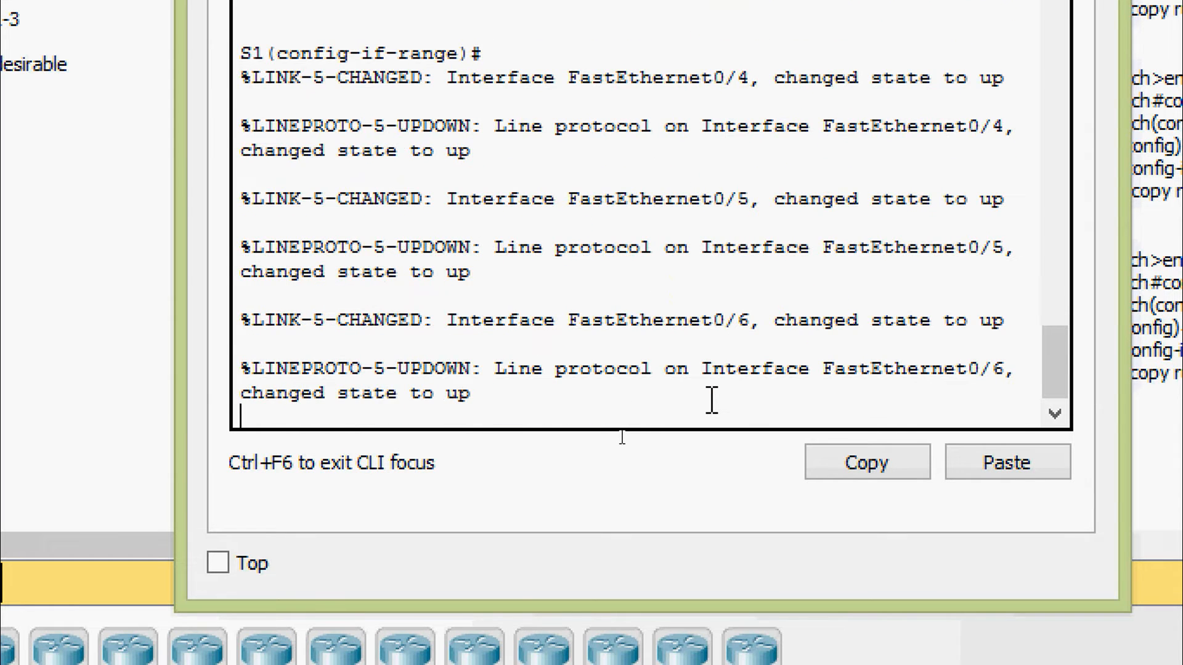
key("Return")
key("ctrl+z")
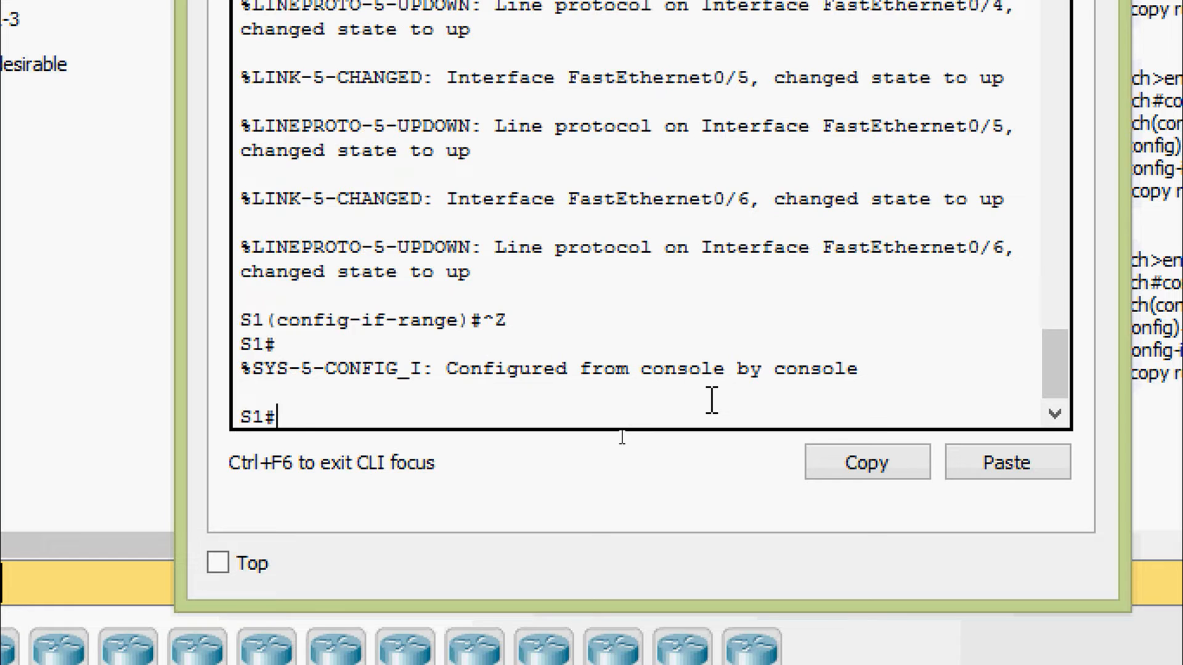
- Save S1's running-config to startup-config with the default destination filename and close the S1 window
type("cop")
key("Tab")
type("r")
key("Tab")
type("st")
key("Tab")
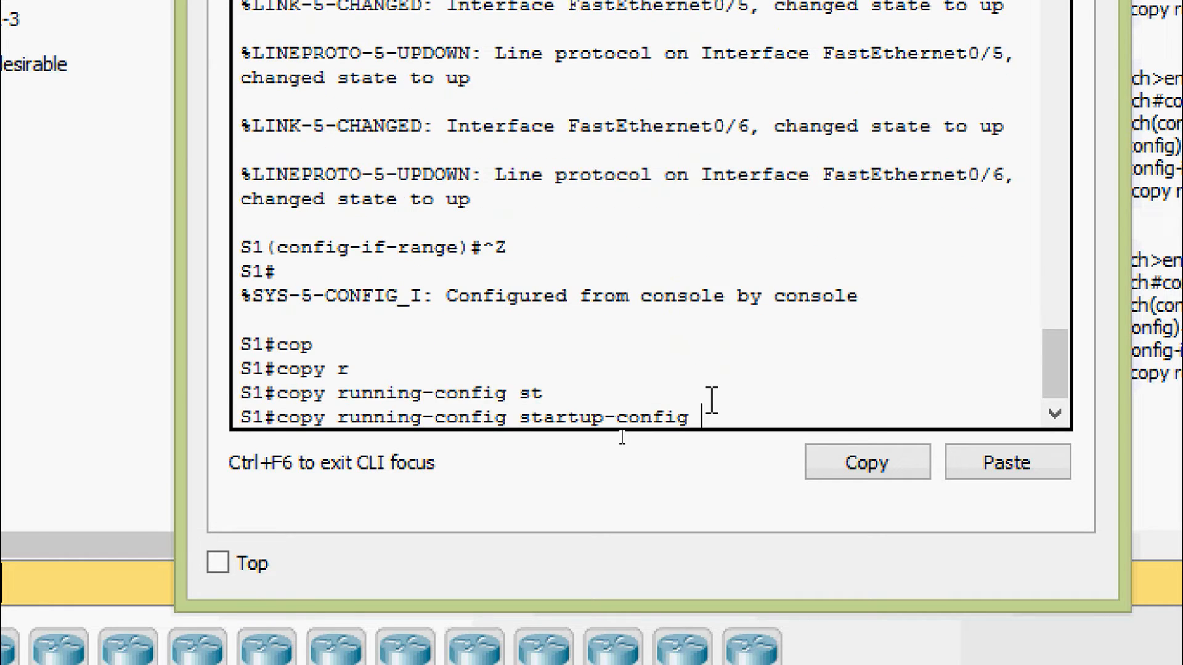
key("Return")
key("Return")
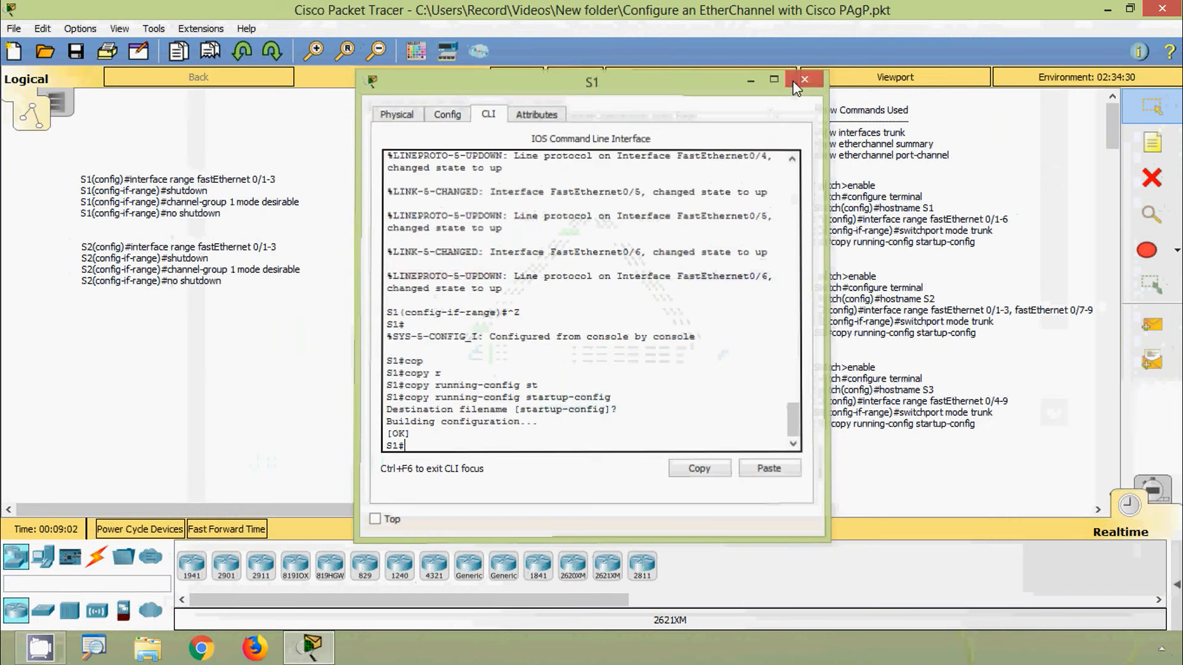
left_click(792, 80)
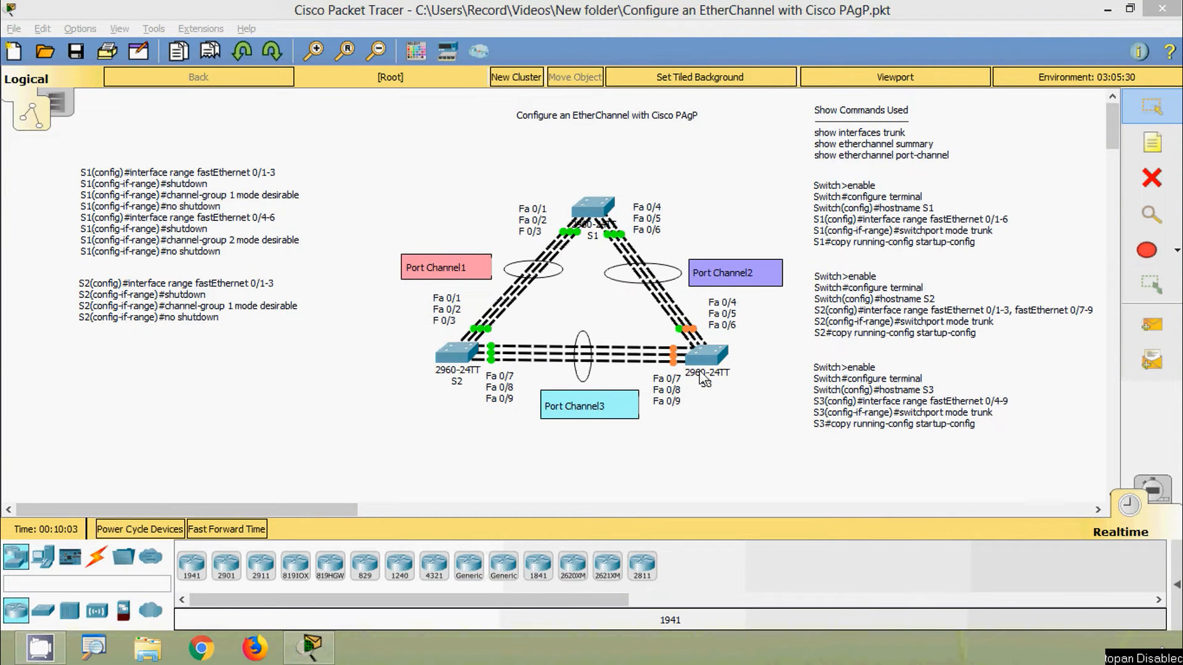
- Open the command line of switch S3 and enter global configuration mode
left_click(703, 377)
left_click(487, 113)
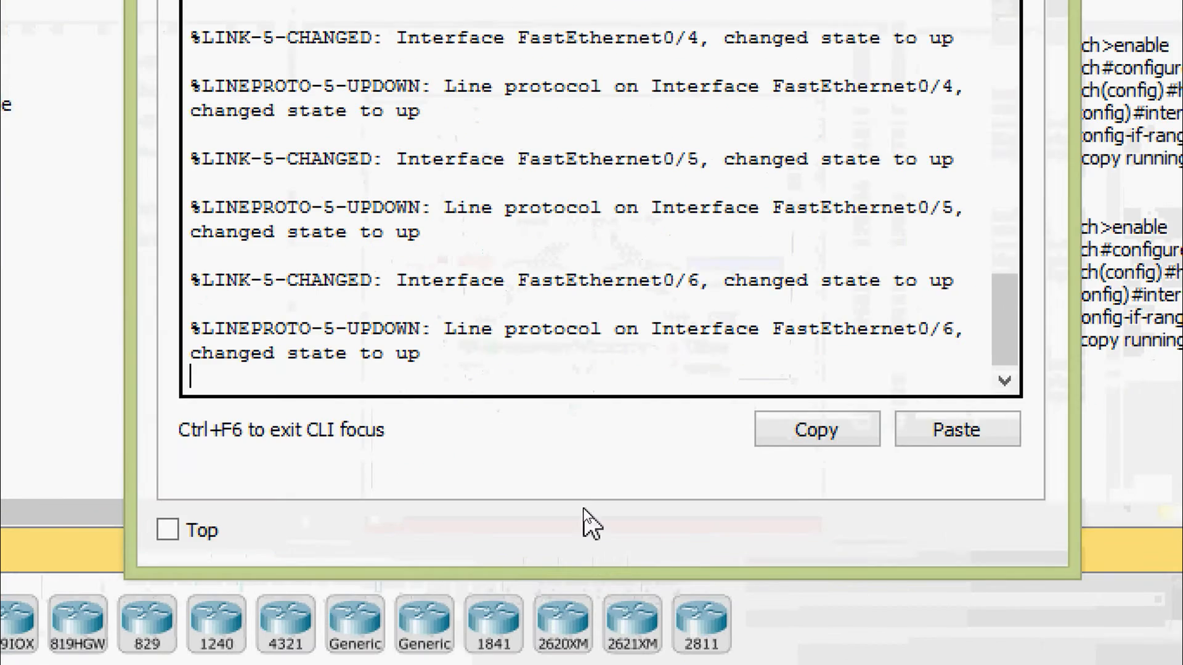
key("Return")
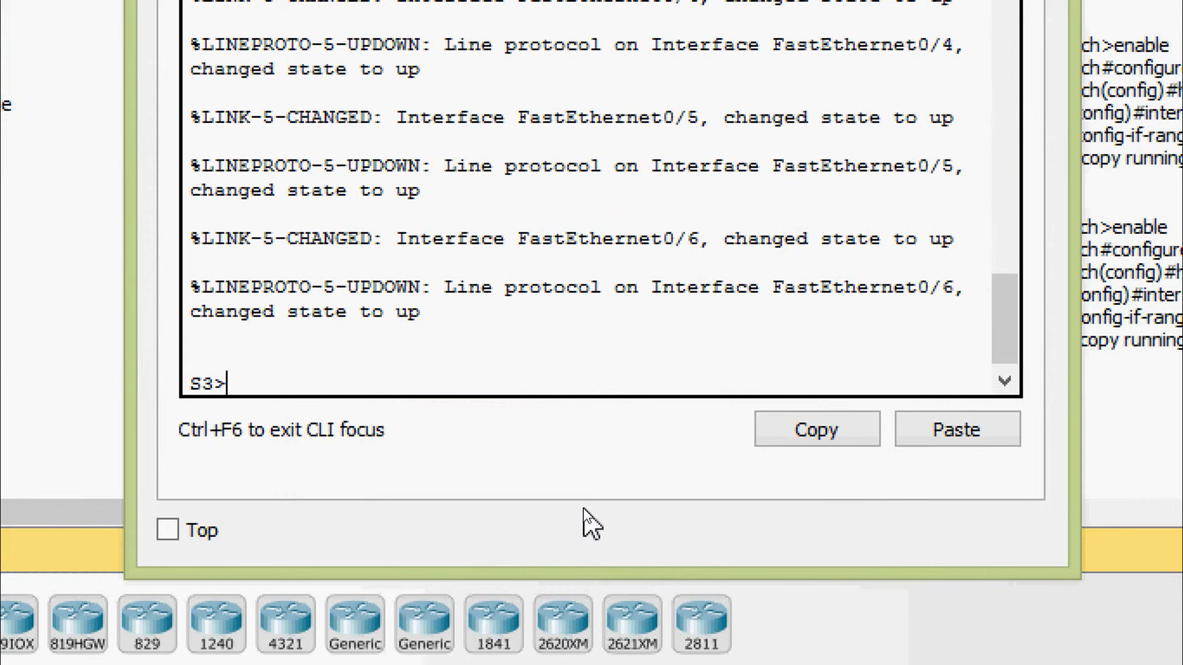
type("ena")
key("Tab")
key("Return")
type("conf")
key("Tab")
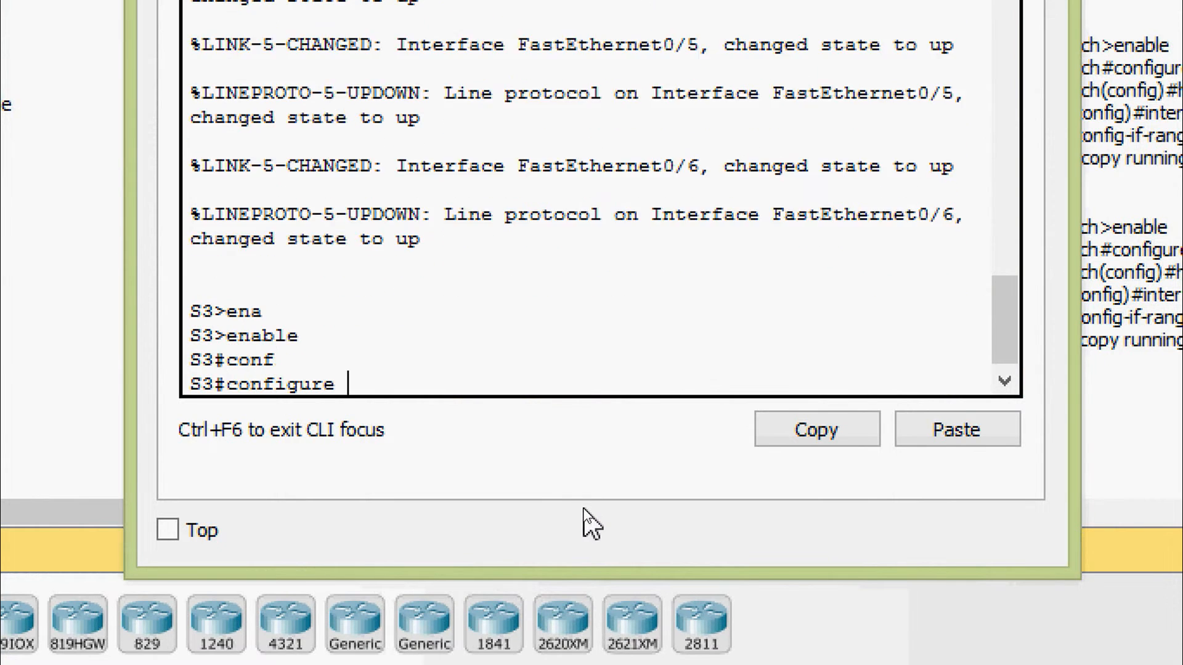
type("t")
key("Tab")
key("Return")
key("Return")
- Select the interface range fastEthernet 0/4-6 on S3 and shut those ports down
type("inter")
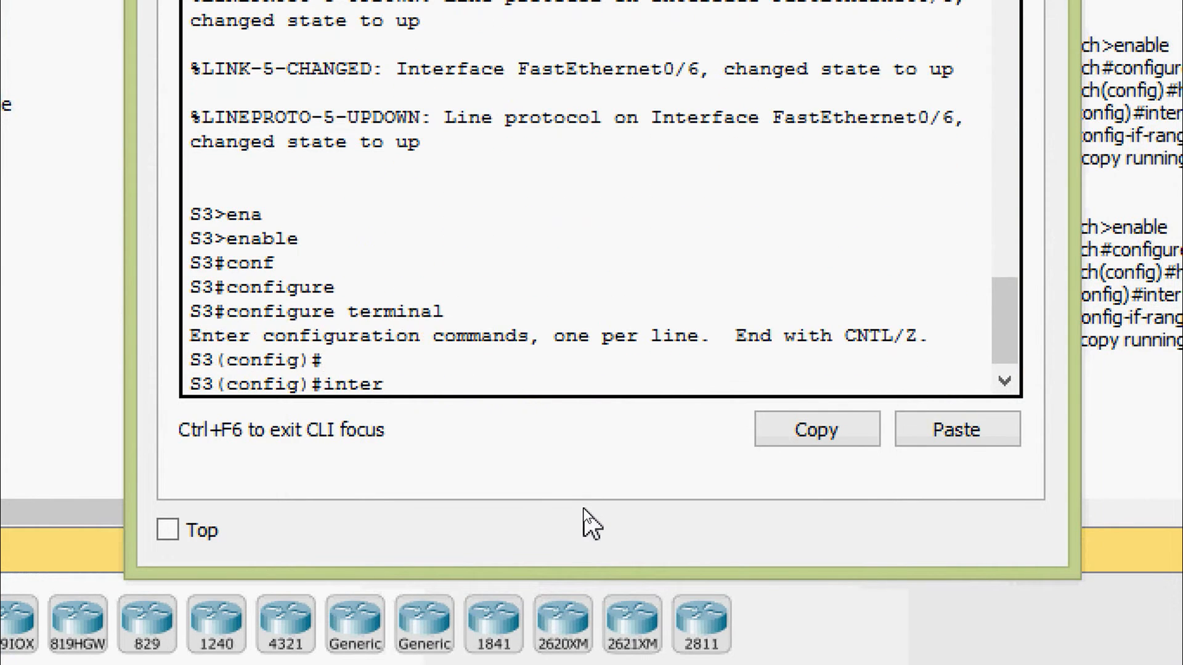
key("Tab")
type("r")
key("Tab")
type("g")
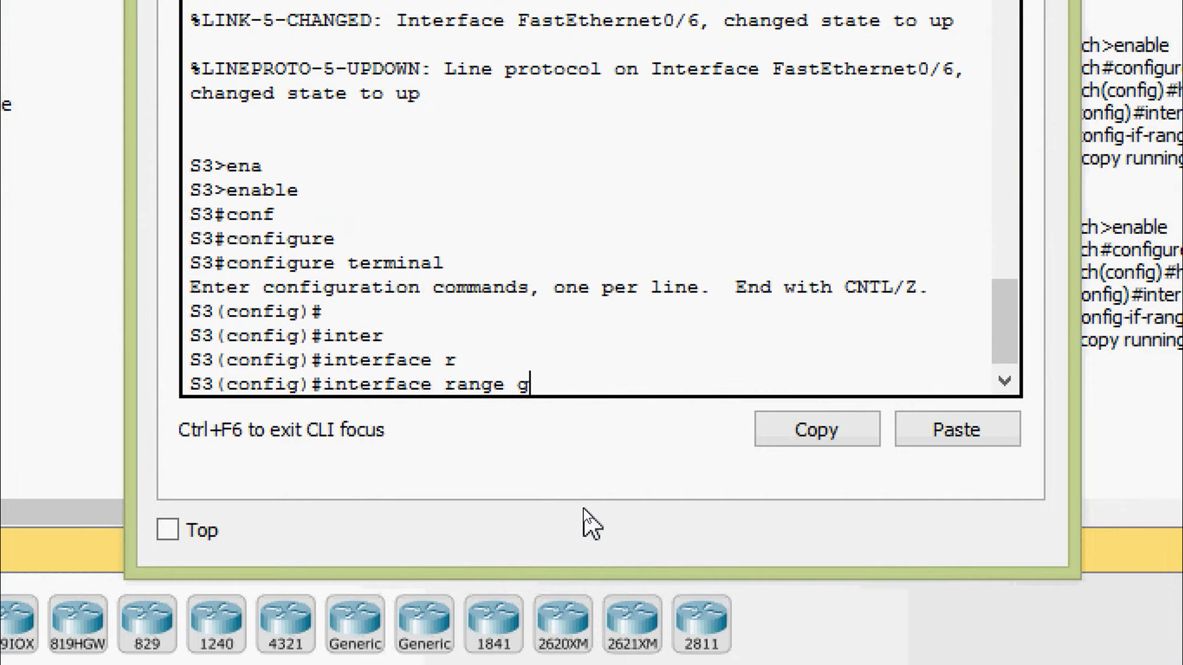
key("Tab")
key("BackSpace")
key("BackSpace")
key("BackSpace")
key("BackSpace")
key("BackSpace")
key("BackSpace")
key("BackSpace")
key("BackSpace")
key("BackSpace")
key("BackSpace")
key("BackSpace")
key("BackSpace")
key("BackSpace")
key("BackSpace")
key("BackSpace")
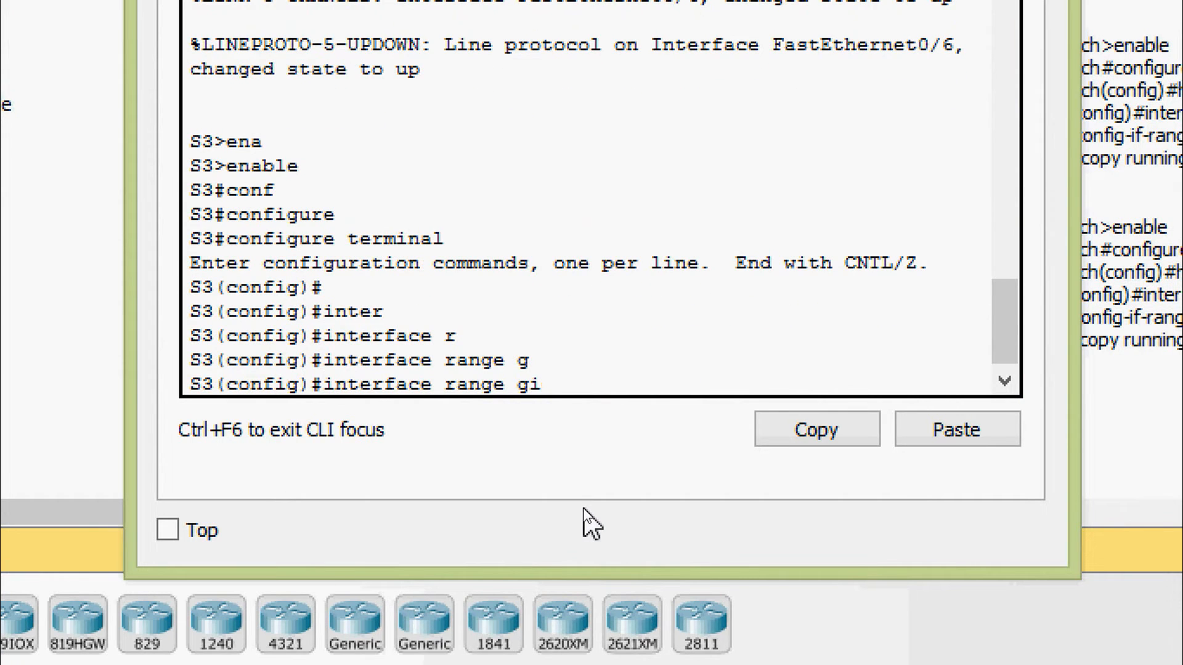
type("f")
key("Tab")
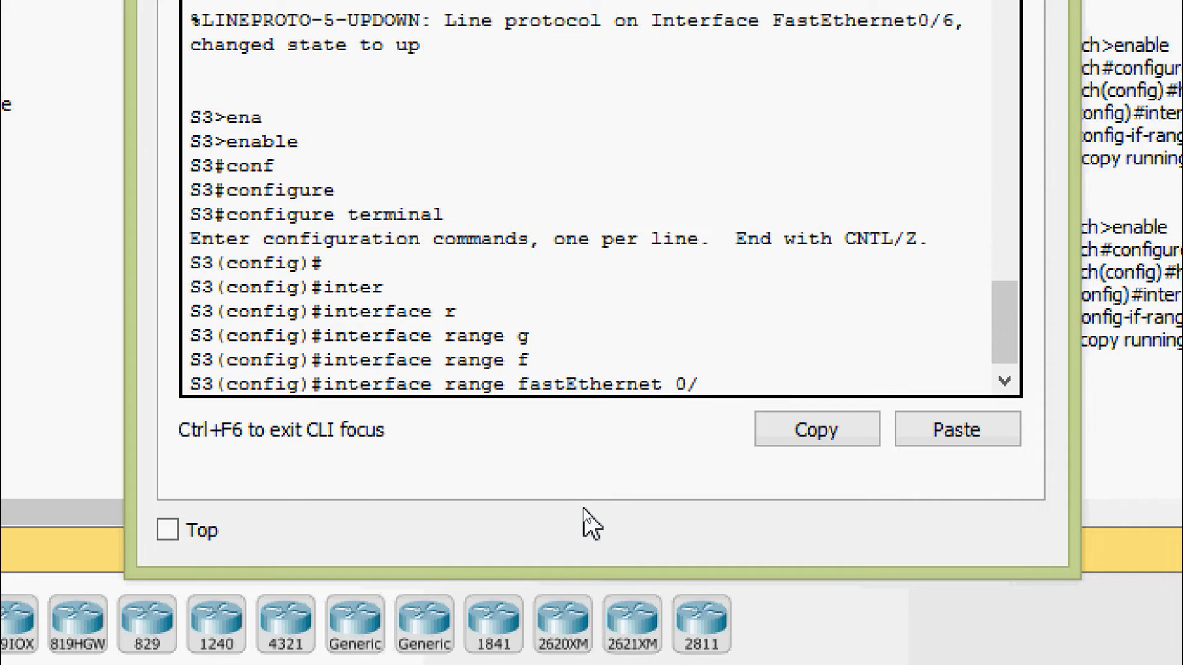
type("0/4-6")
key("Return")
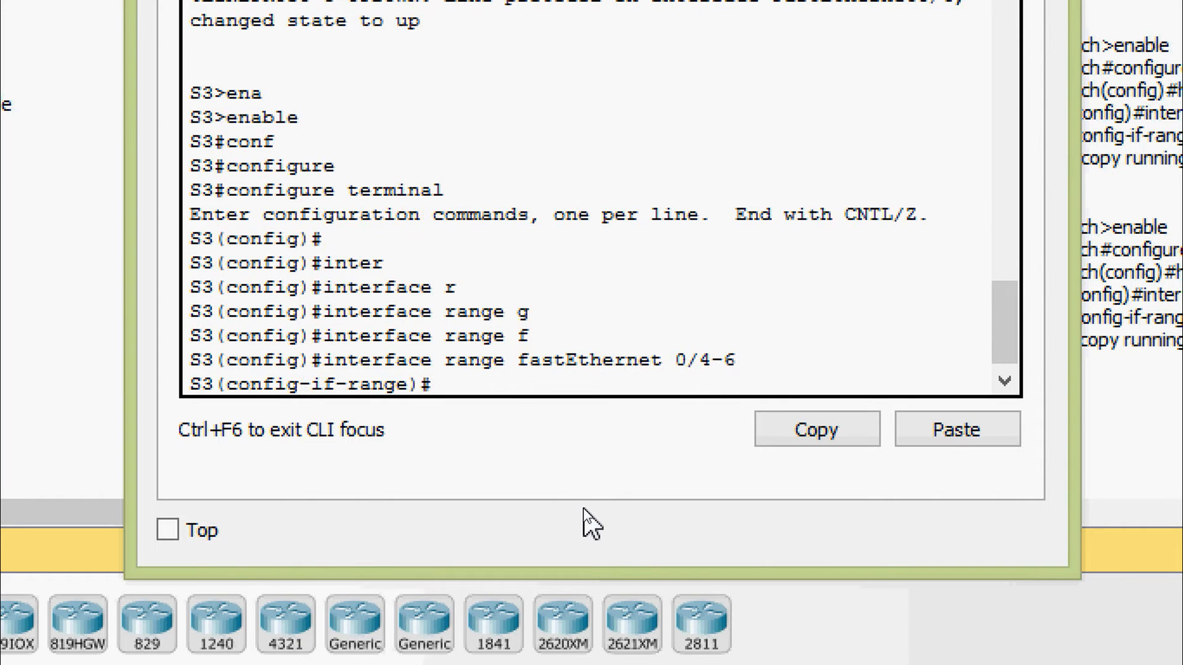
type("shut")
key("Tab")
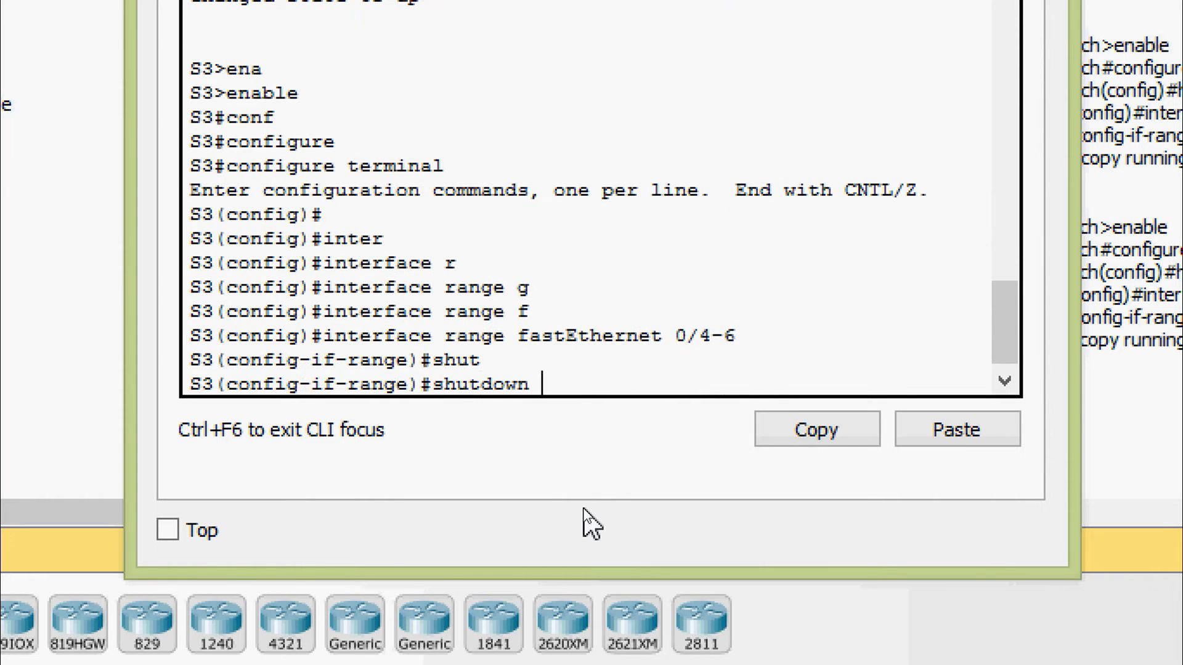
key("Return")
- Assign the selected S3 interfaces to channel-group 2 in mode desirable, listing the available channel modes along the way
type("cha")
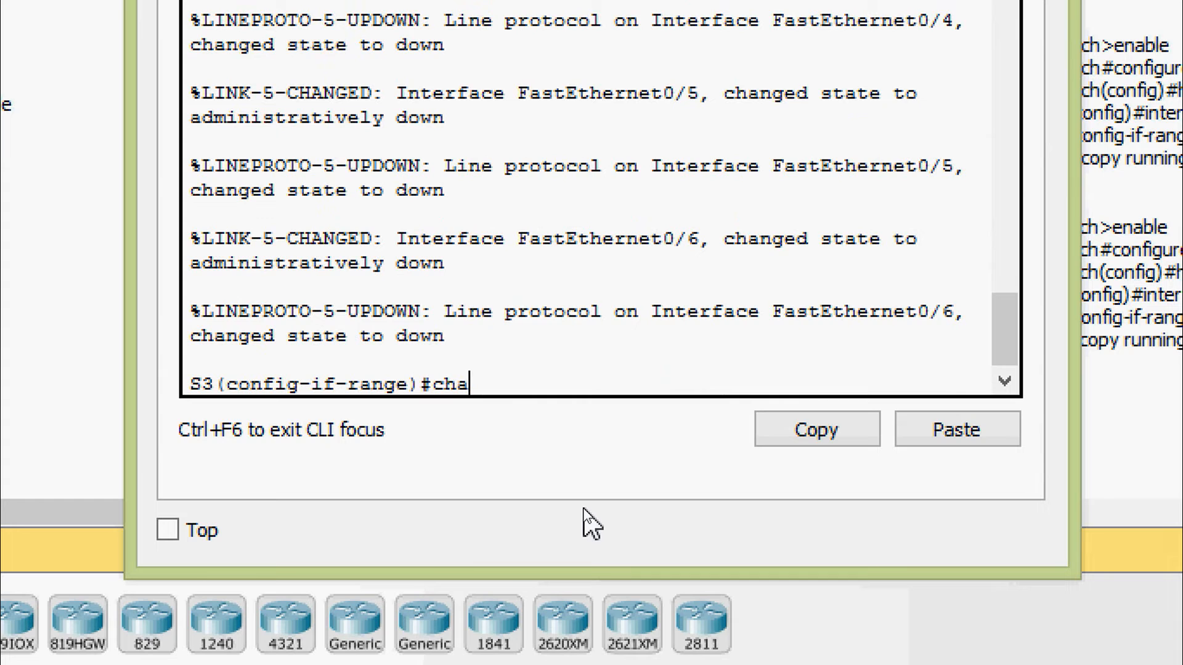
type("nnel-g")
key("Tab")
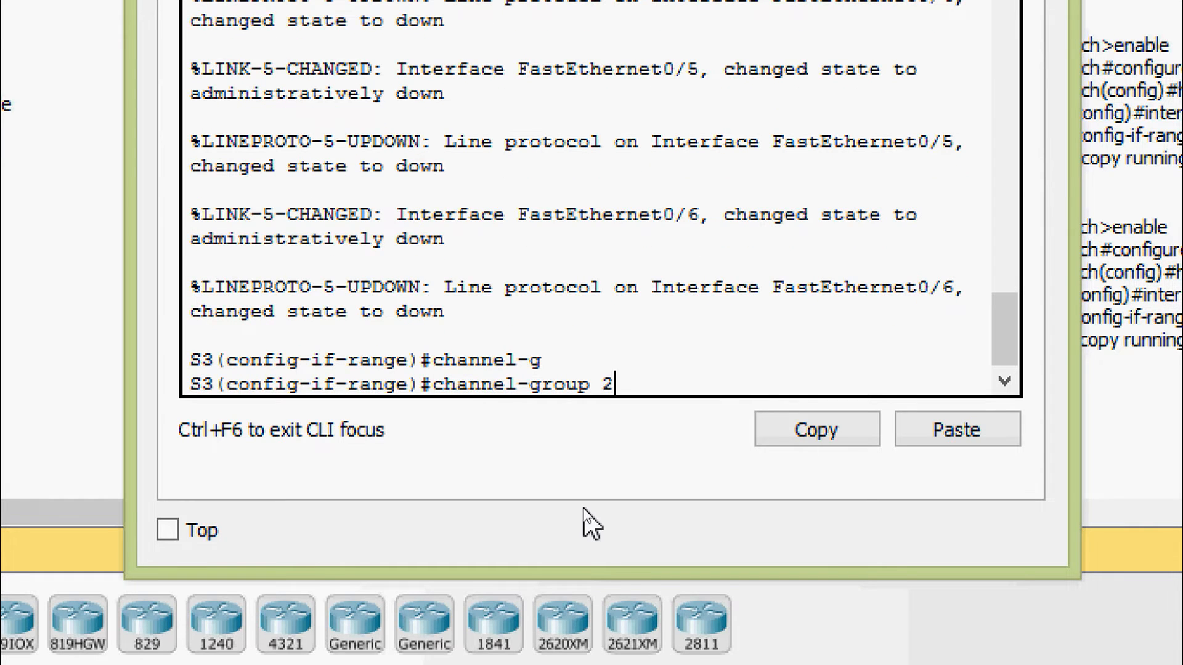
type("2 mod")
key("Tab")
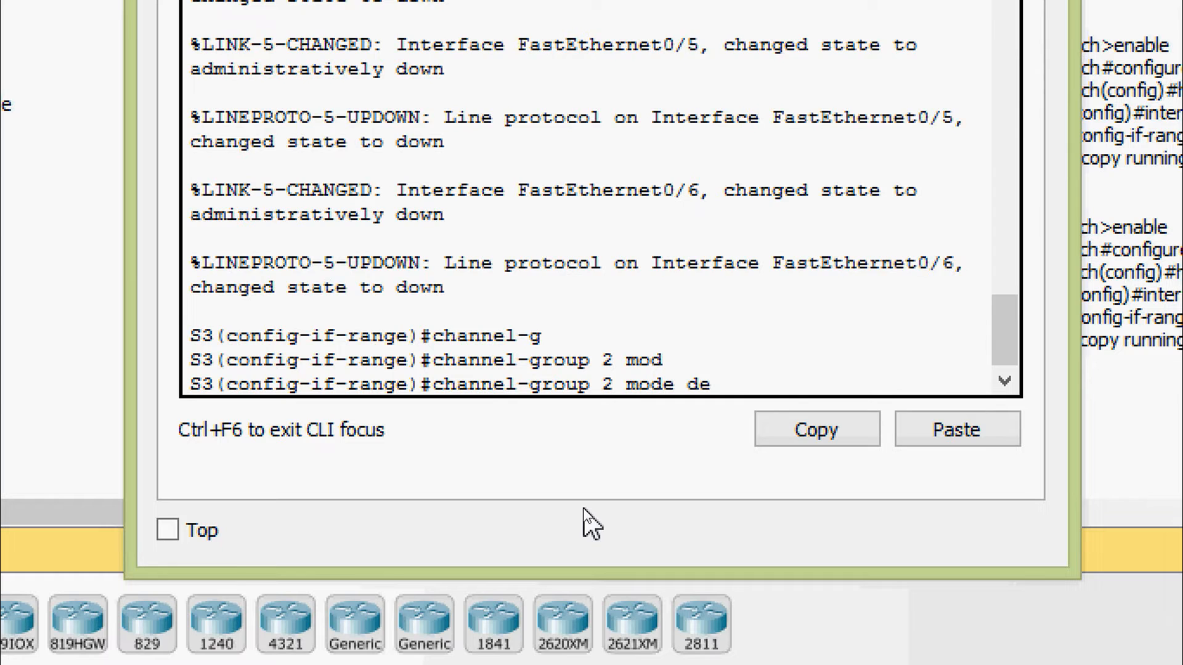
type("de")
key("Tab")
key("BackSpace")
key("BackSpace")
key("BackSpace")
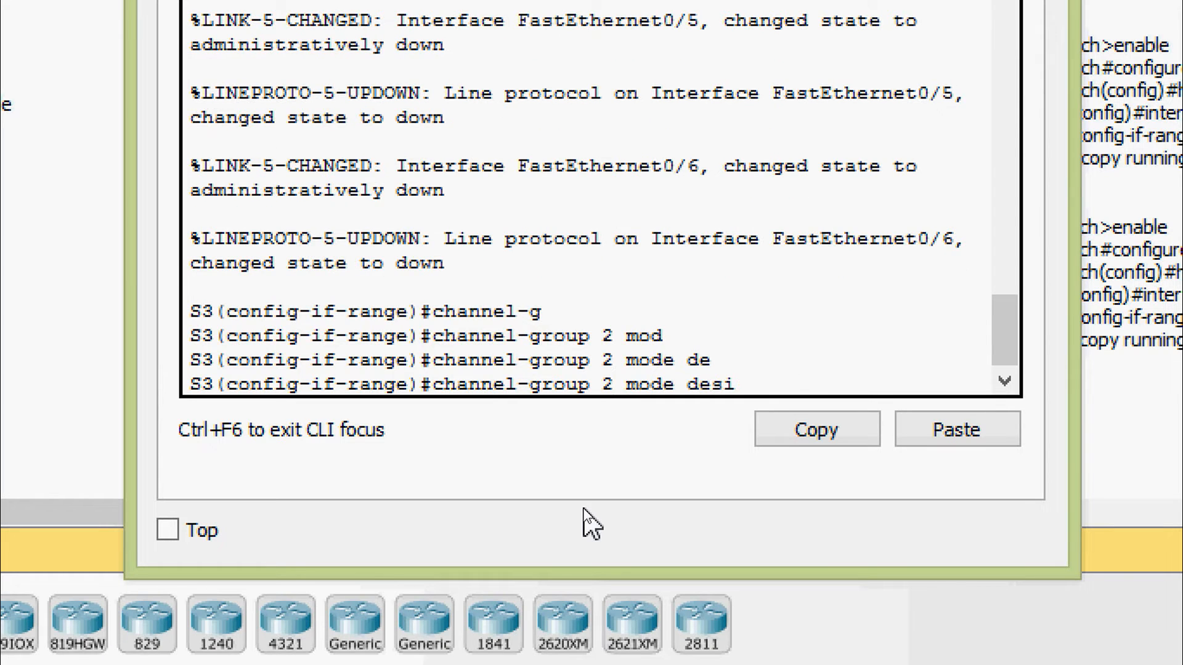
key("BackSpace")
key("BackSpace")
key("BackSpace")
type("?")
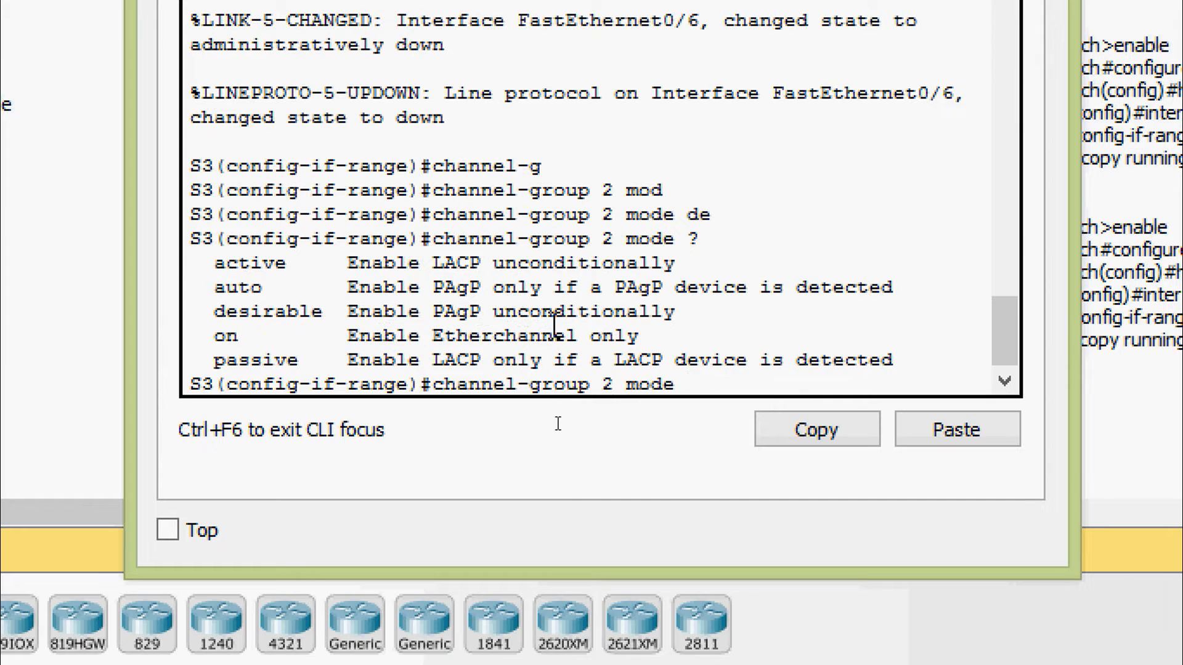
type("de")
key("Tab")
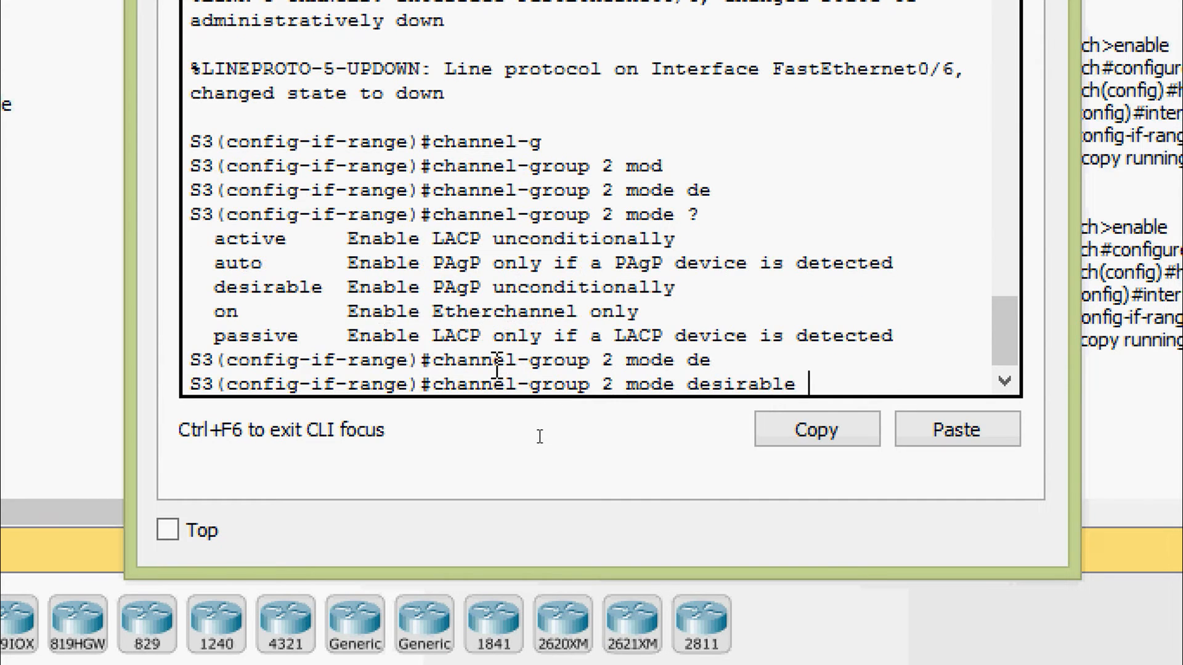
key("Return")
key("Return")
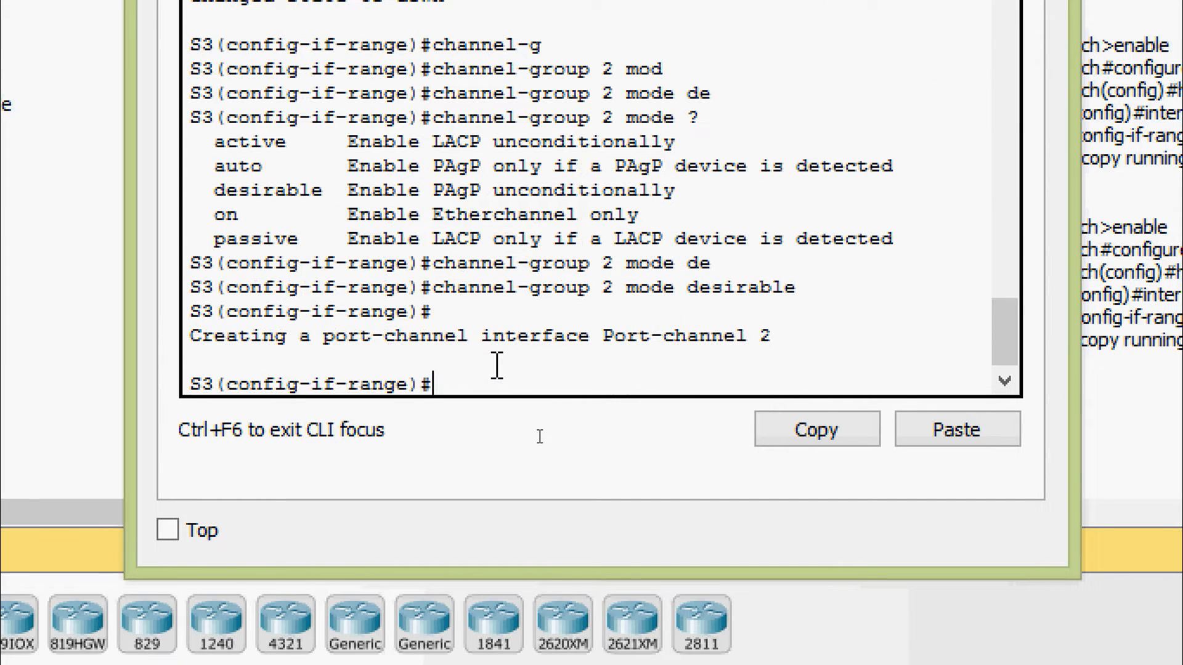
- Re-enable the selected S3 interfaces with no shutdown and return to privileged mode
type("no shu")
key("Tab")
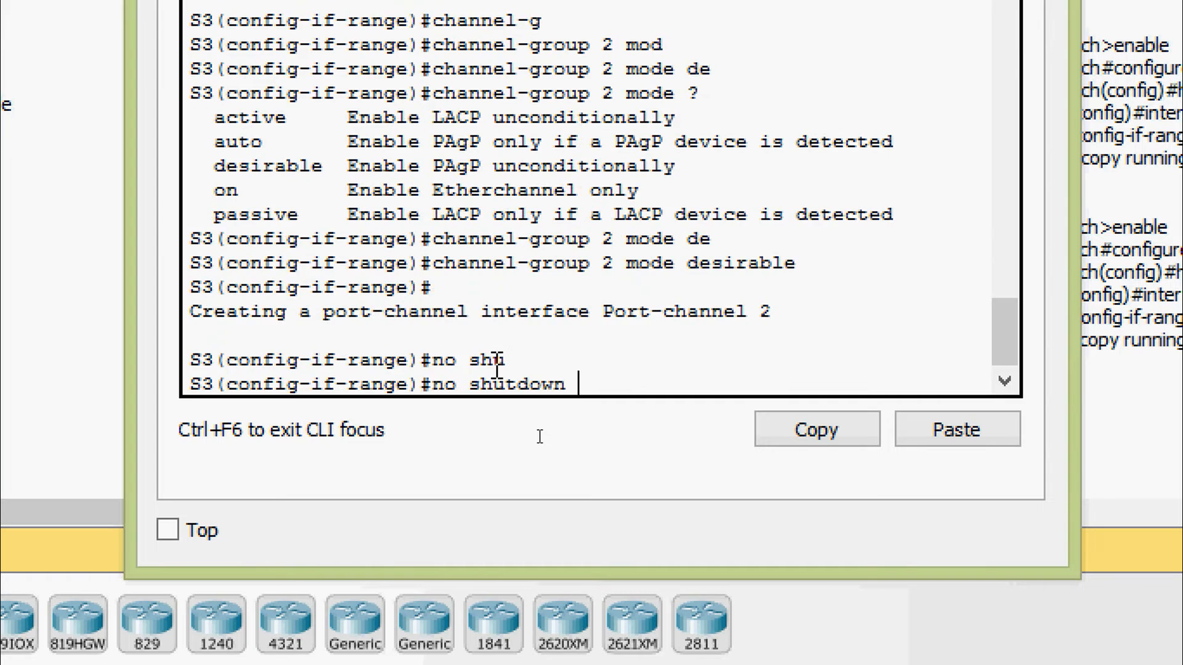
key("Return")
key("Return")
key("ctrl+z")
key("Return")
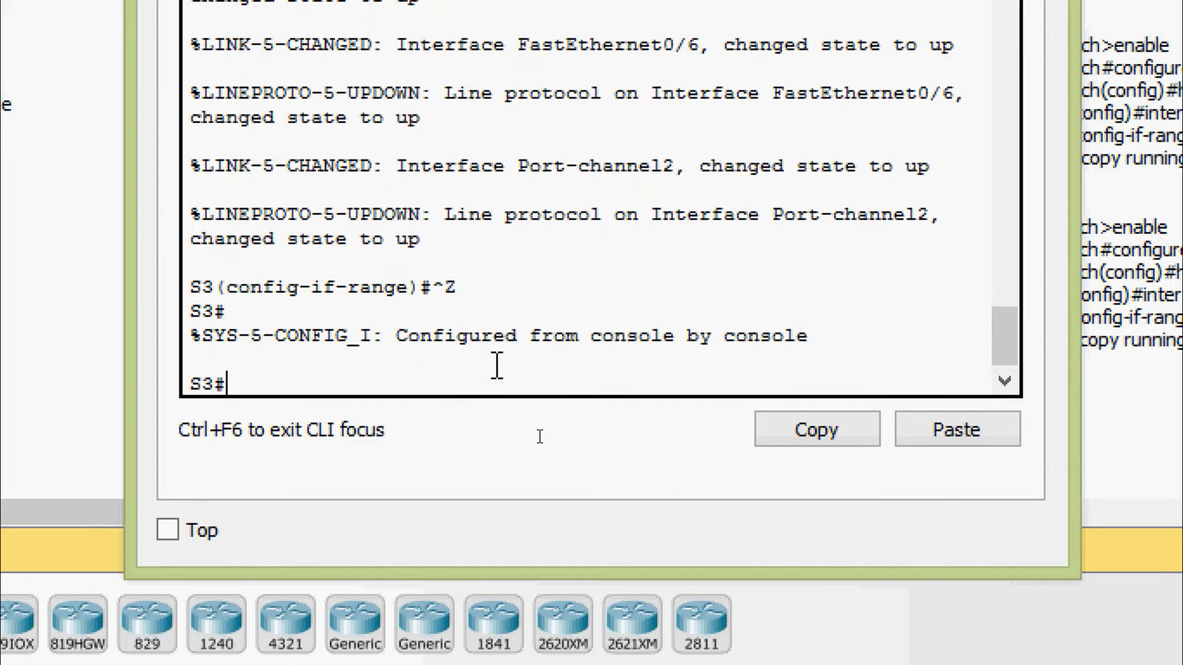
- Save S3's running-config to startup-config with the default destination filename and close the S3 window
type("cop")
key("Tab")
type("r")
key("Tab")
type("st")
key("Tab")
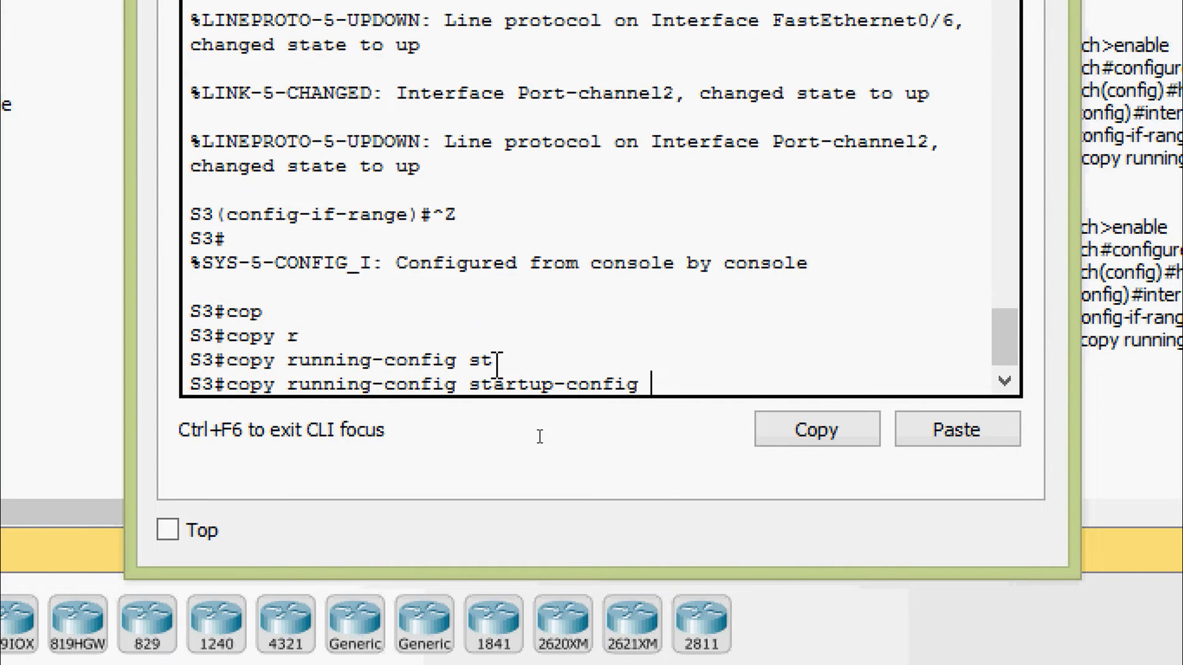
key("Return")
key("Return")
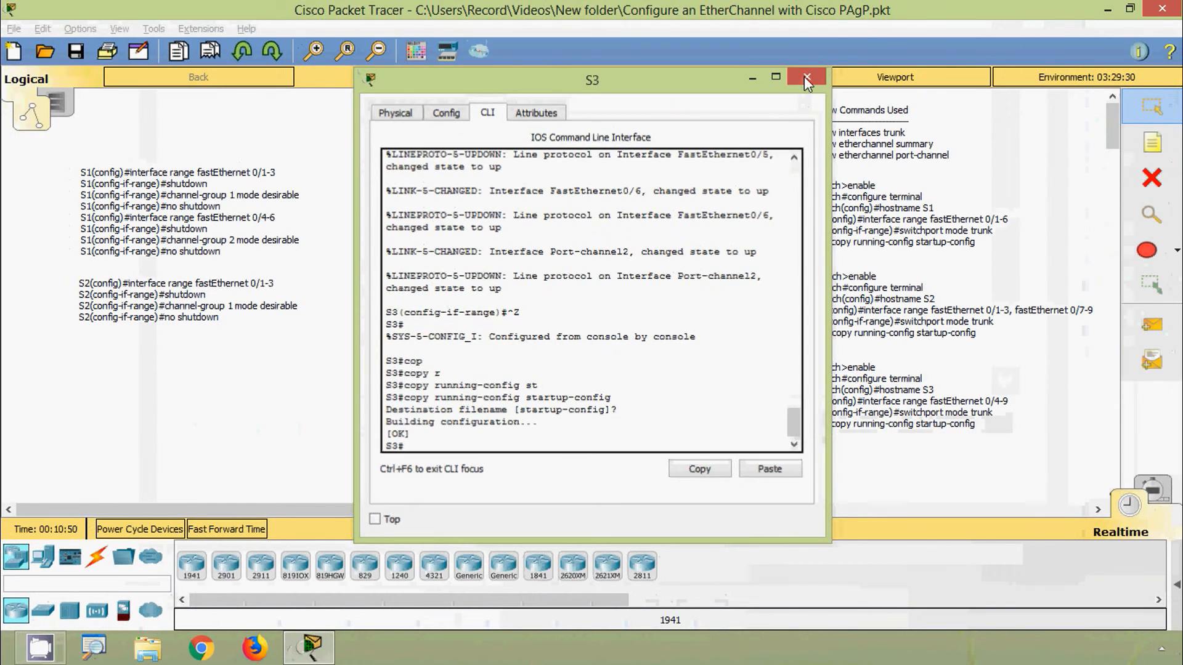
left_click(804, 78)
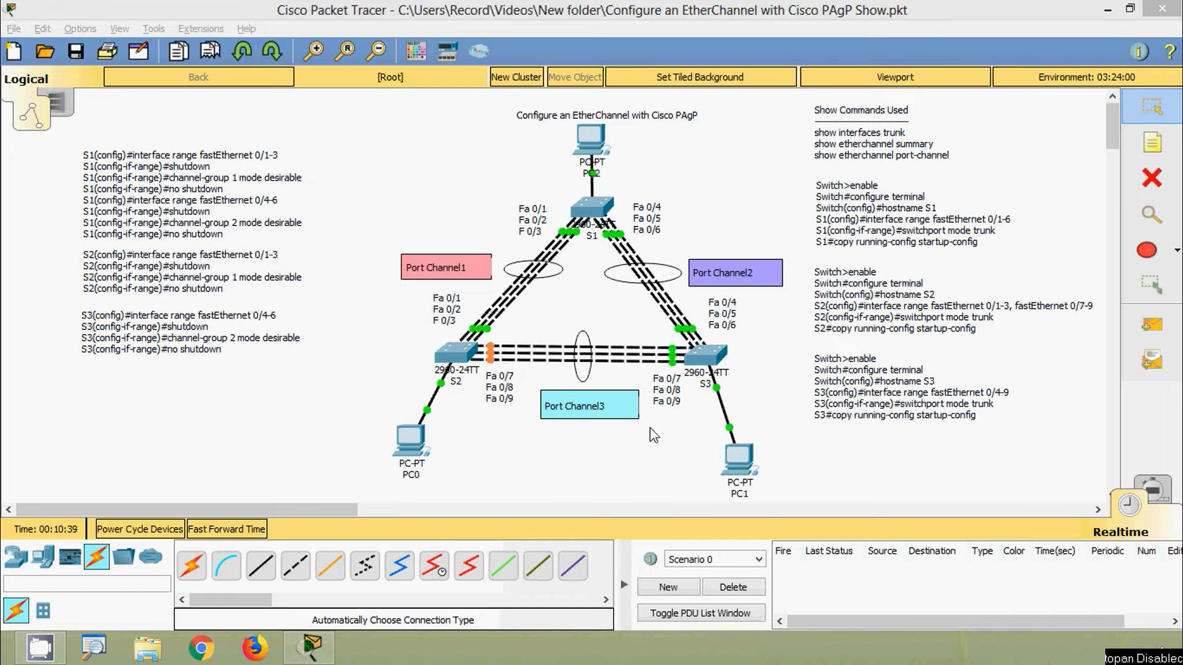
- Open switch S1's command line and run show etherchannel summary
left_click(591, 209)
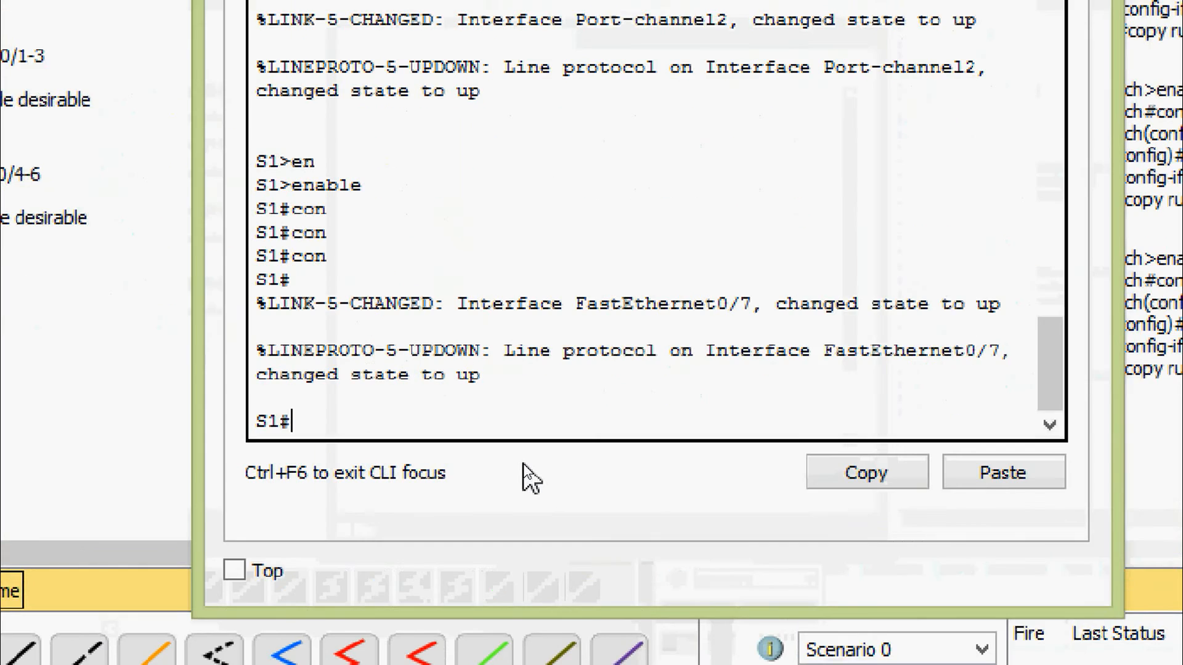
type("sh")
key("Tab")
type("ether")
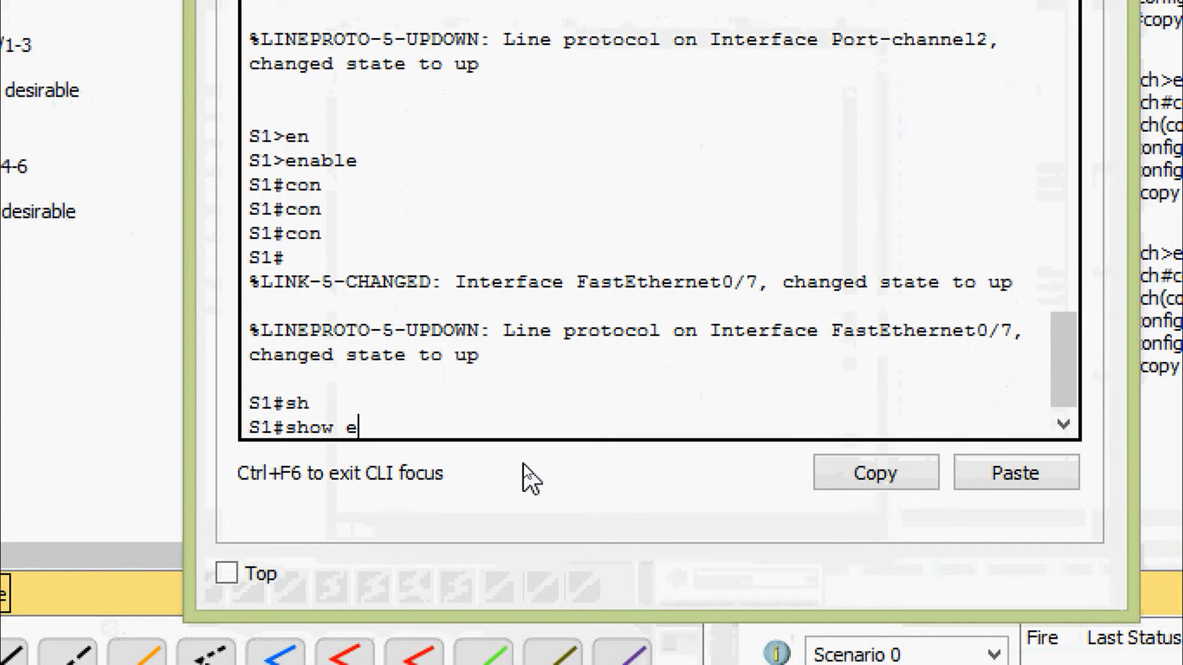
key("Tab")
type("su")
key("Tab")
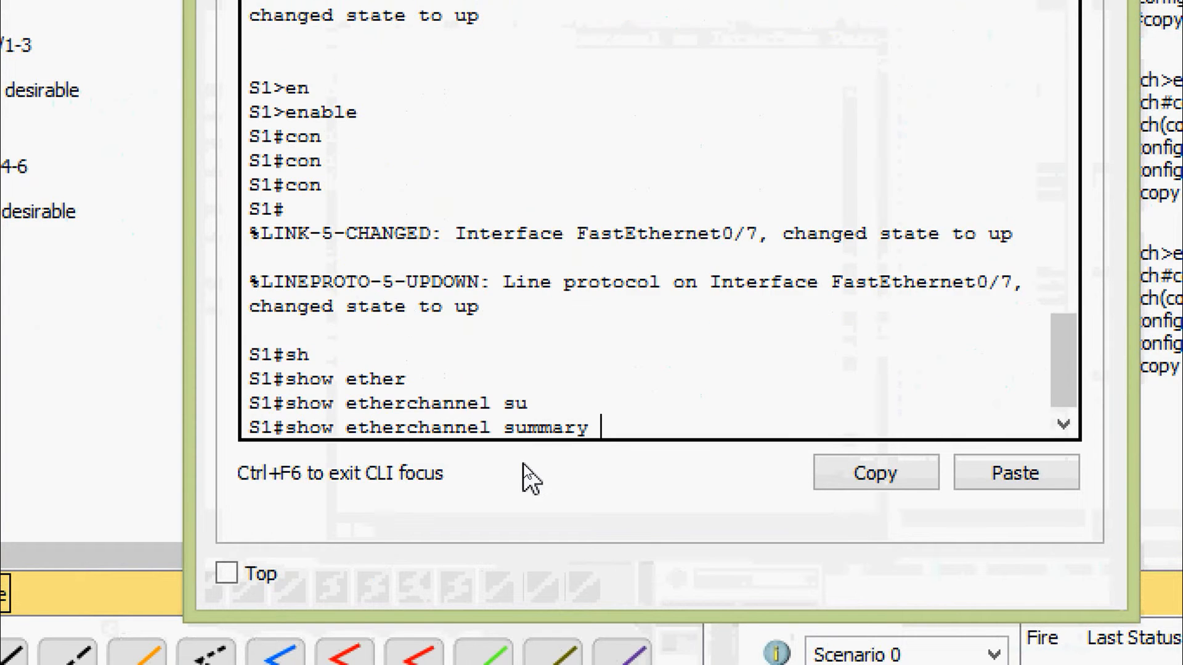
key("Return")
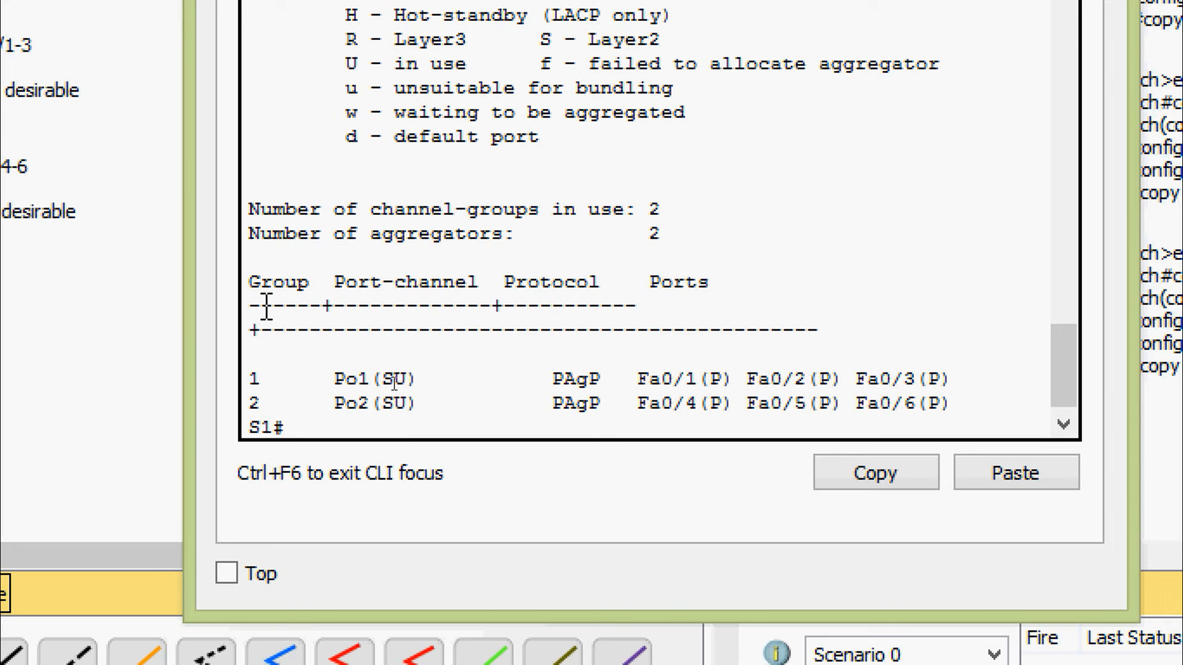
- Examine the group 2 port-channel status, protocol and member ports in S1's EtherChannel summary, closing the S1 window when finished
left_click_drag(275, 404, 259, 407)
left_click_drag(322, 282, 486, 282)
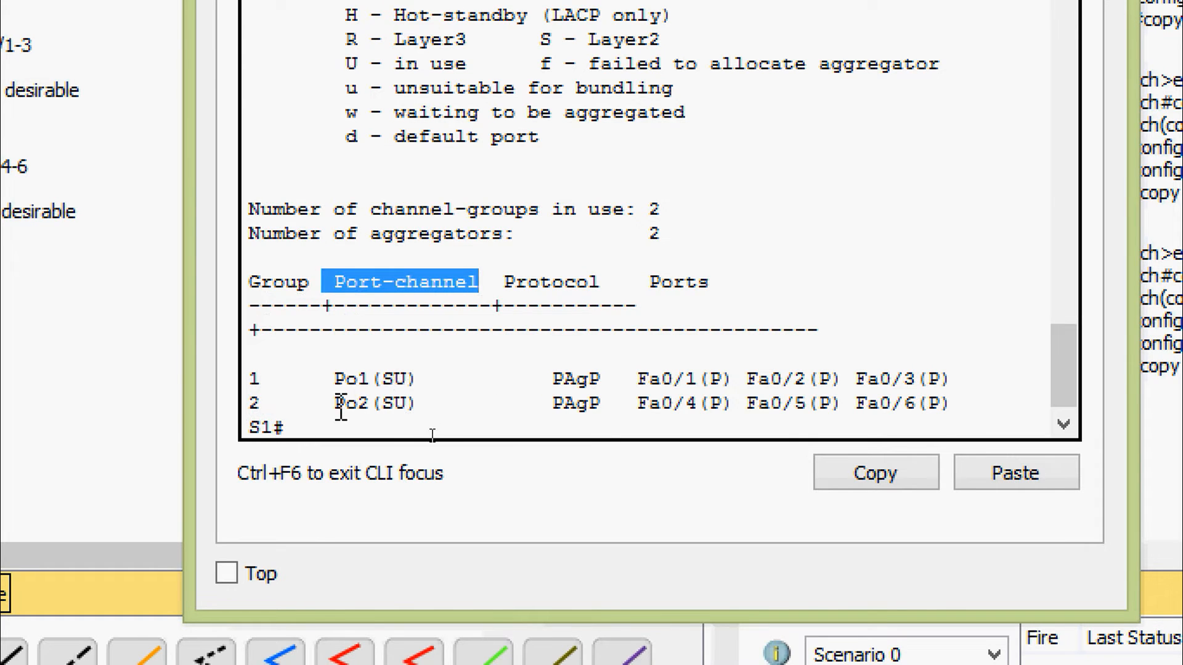
left_click_drag(334, 405, 407, 404)
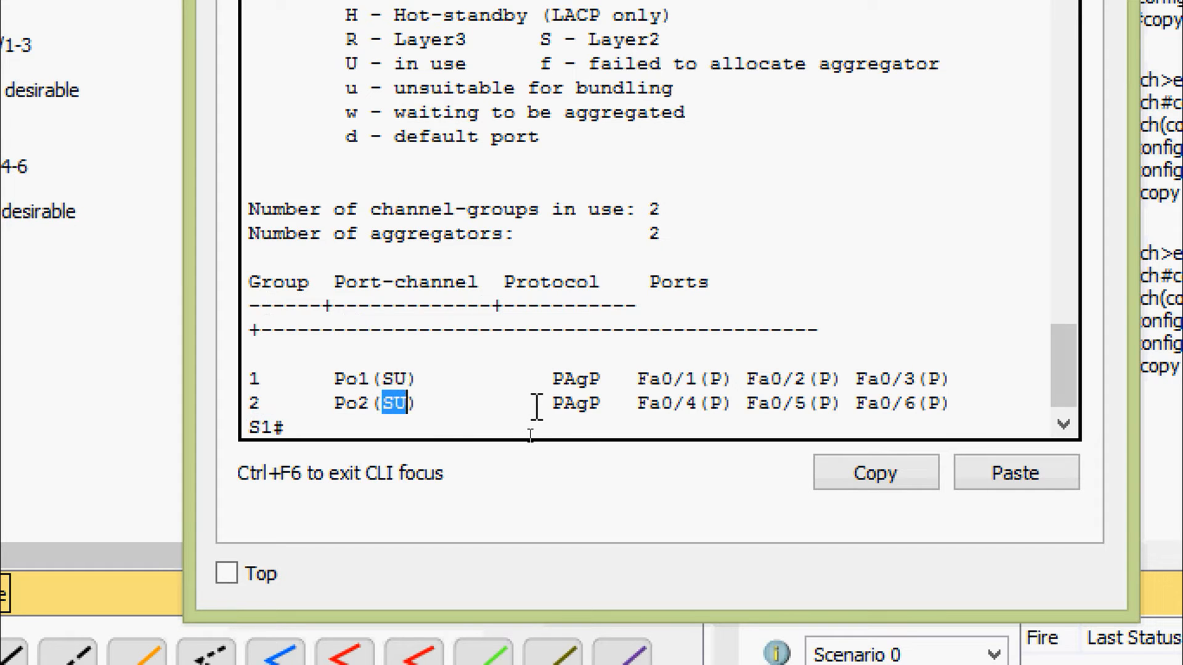
left_click_drag(528, 404, 615, 412)
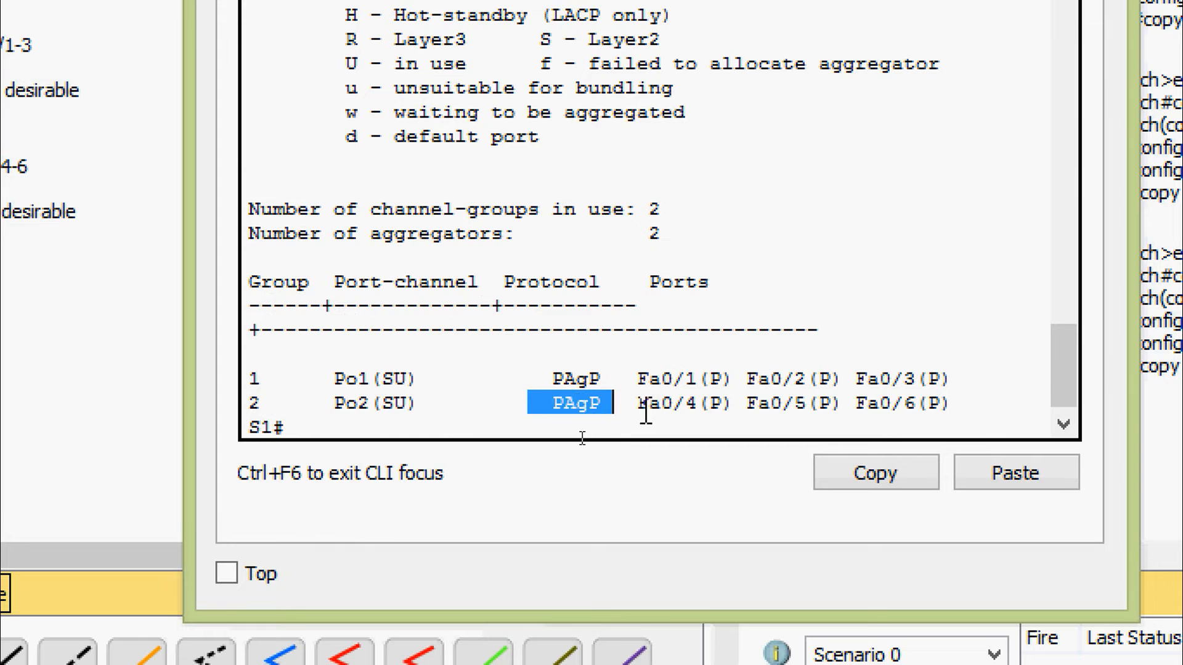
left_click_drag(636, 405, 966, 404)
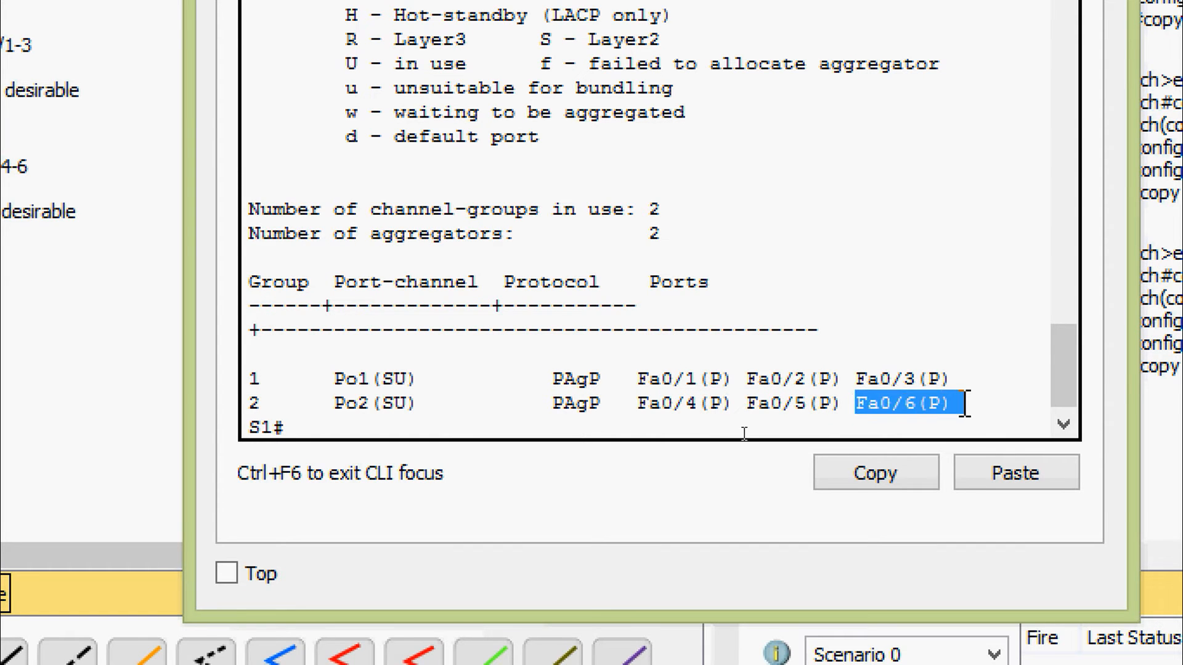
left_click(943, 359)
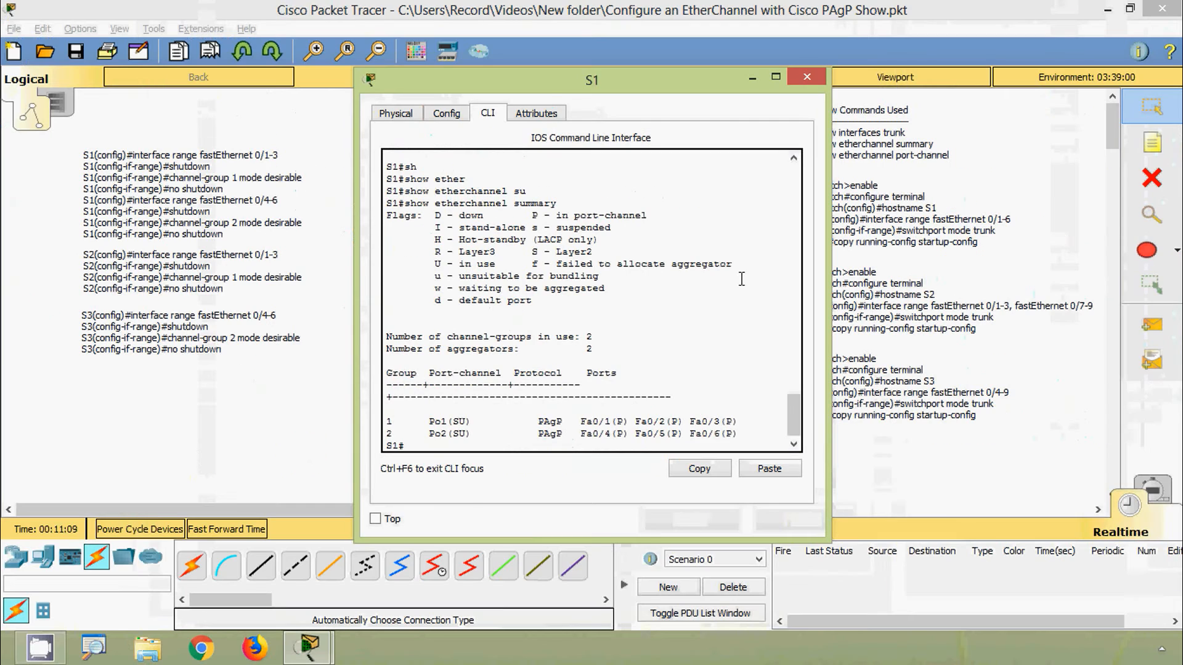
left_click(814, 91)
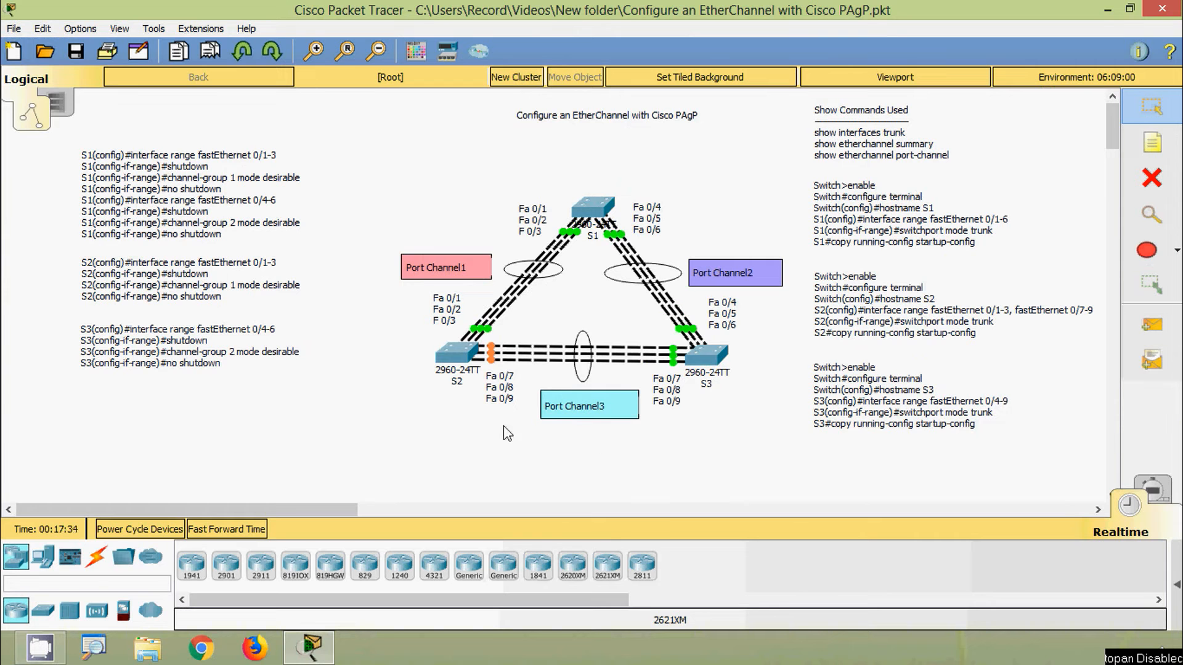
- Open the command line of switch S2 and enter global configuration mode
left_click(460, 354)
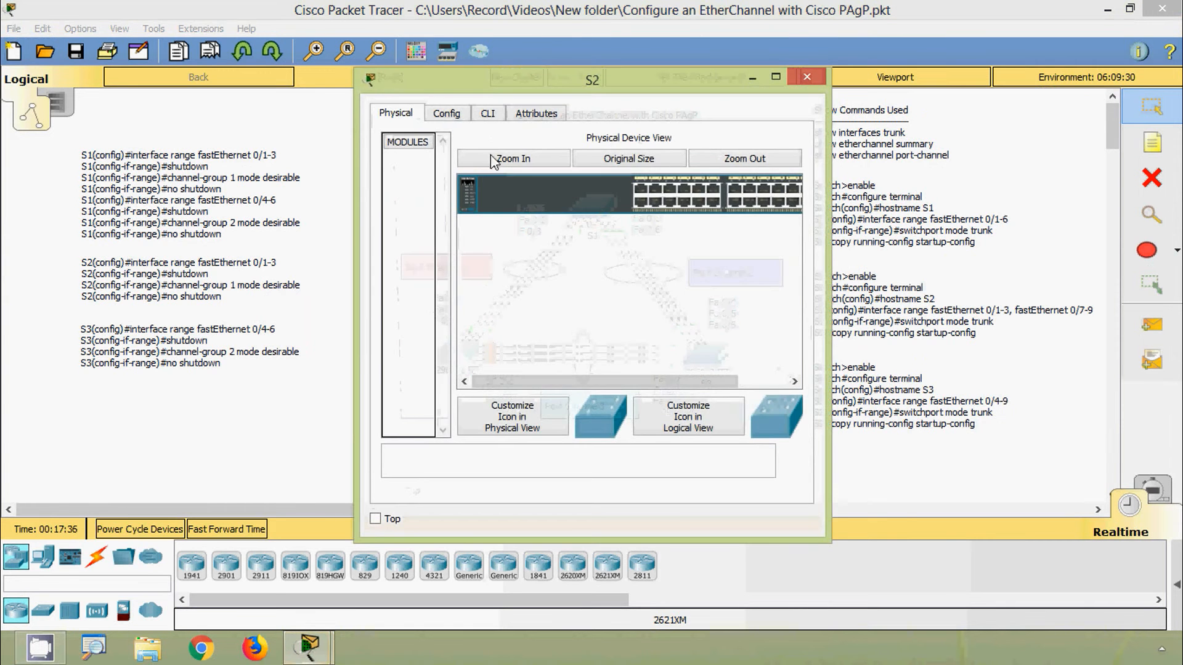
left_click(487, 115)
left_click_drag(499, 85, 468, 62)
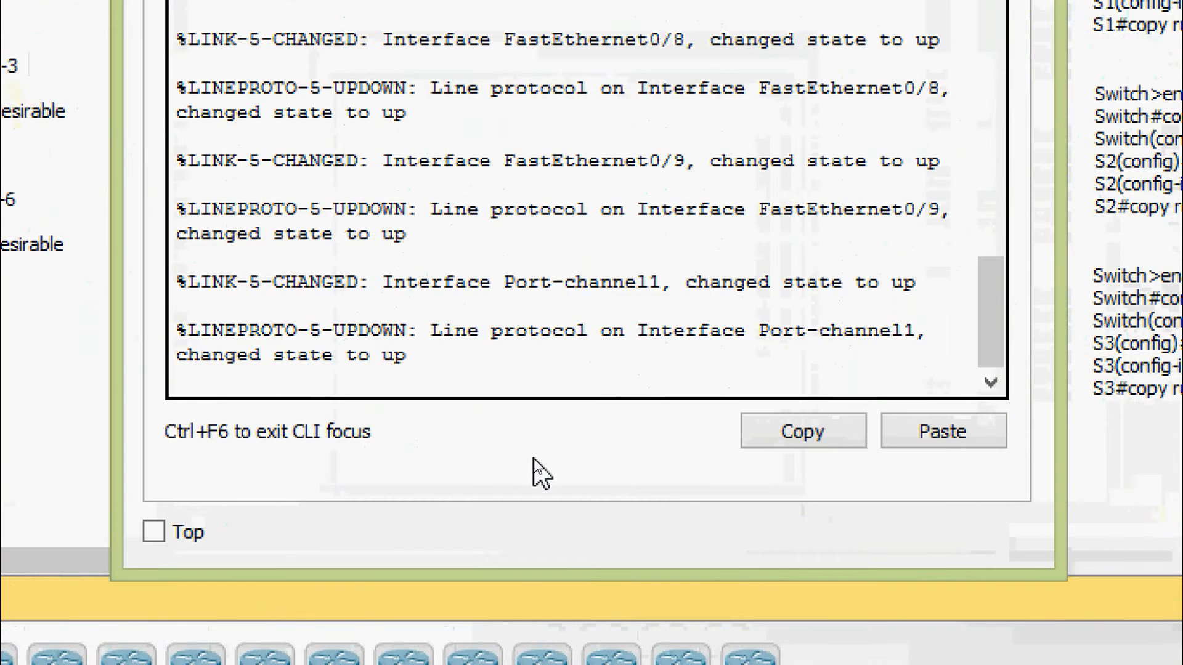
key("Return")
type("ena")
key("Tab")
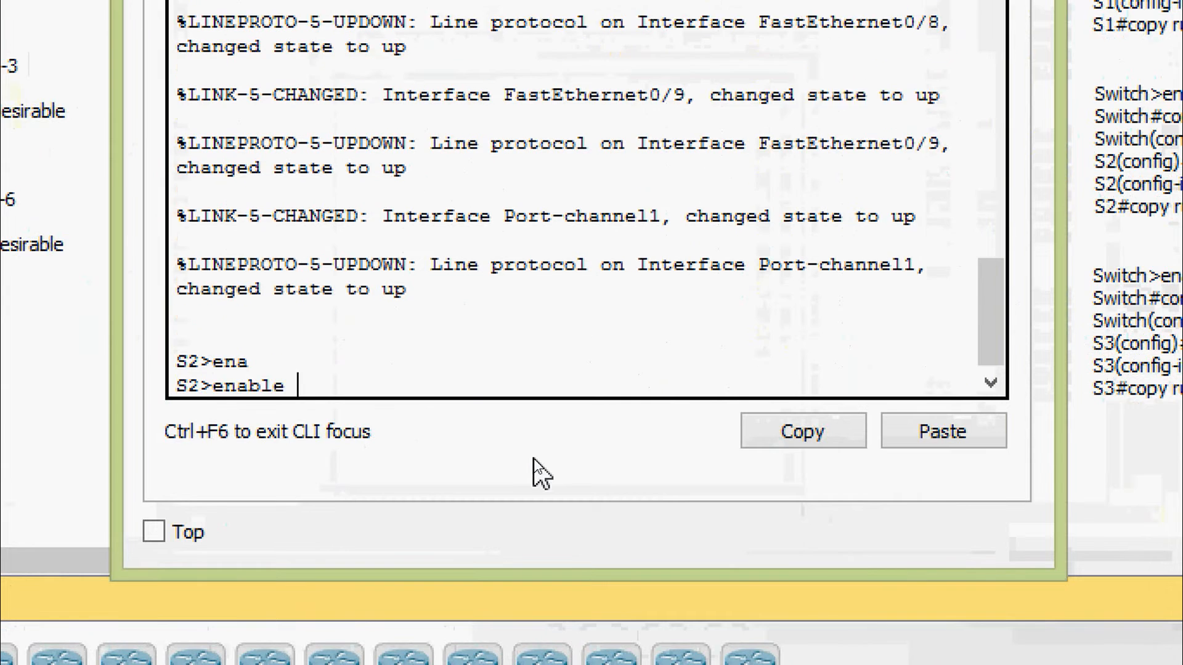
key("Return")
type("conf")
key("Tab")
type("t")
key("Tab")
key("Return")
- Select the interface range fastEthernet 0/7-9 on S2 and shut those ports down
type("inter")
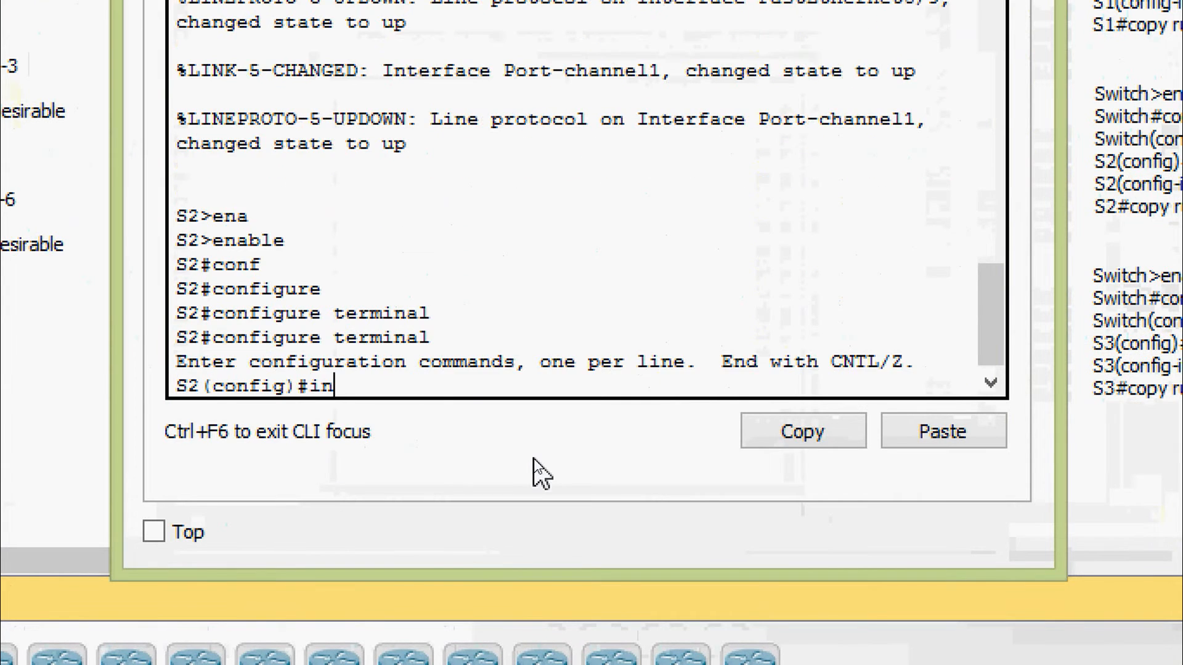
key("Tab")
type("r")
key("Tab")
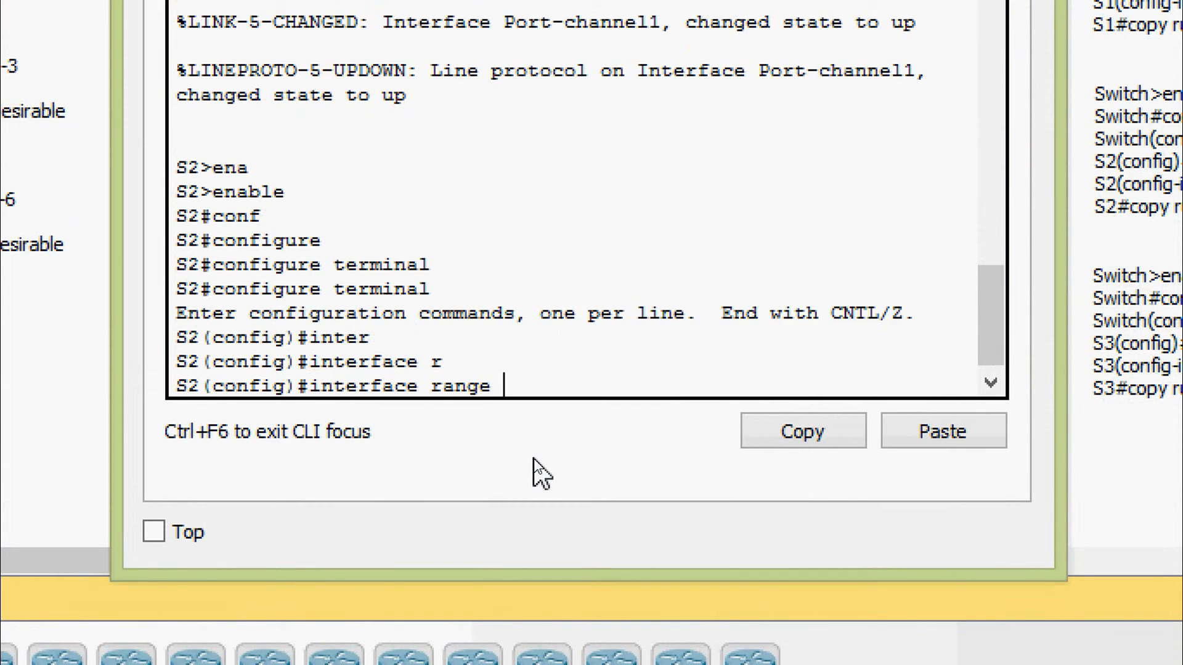
type("f")
key("Tab")
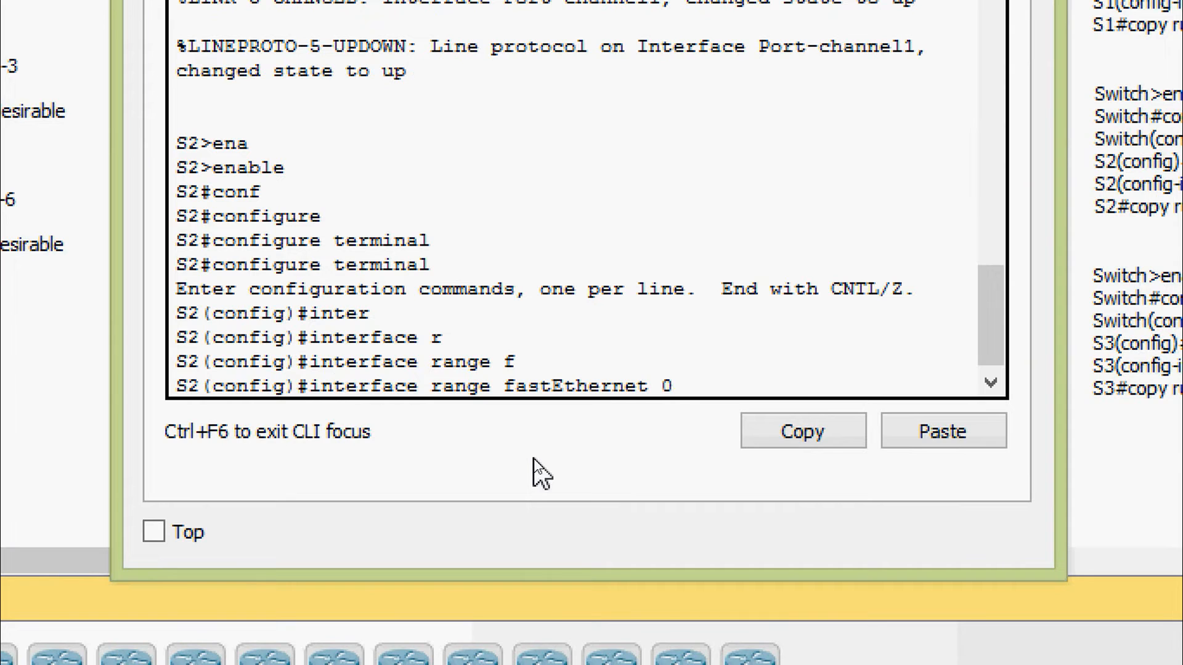
type("0/7-9")
key("Return")
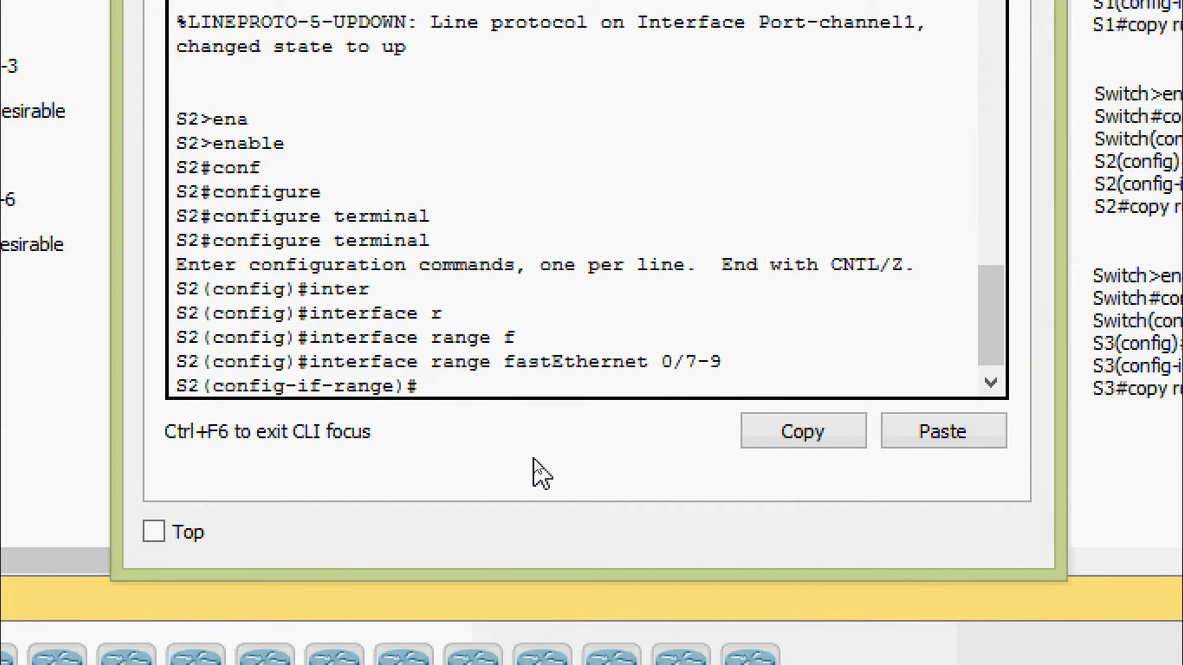
type("shu")
key("Tab")
key("Return")
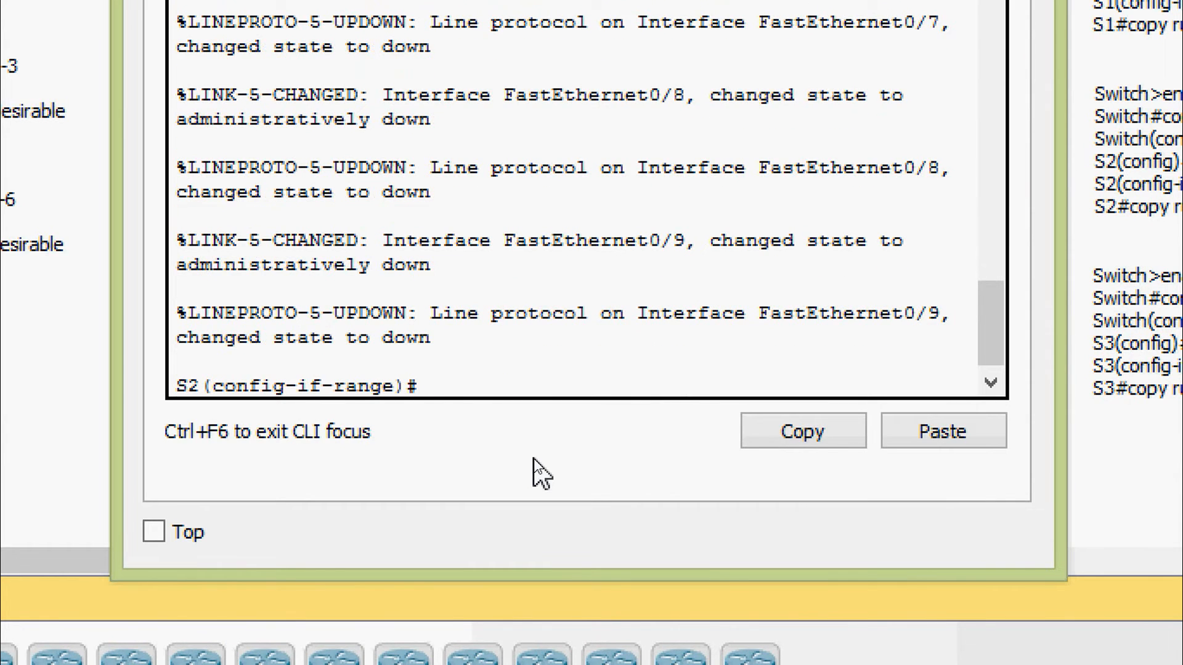
- Assign S2's selected port range to channel group 3 in PAgP desirable mode
type("channel")
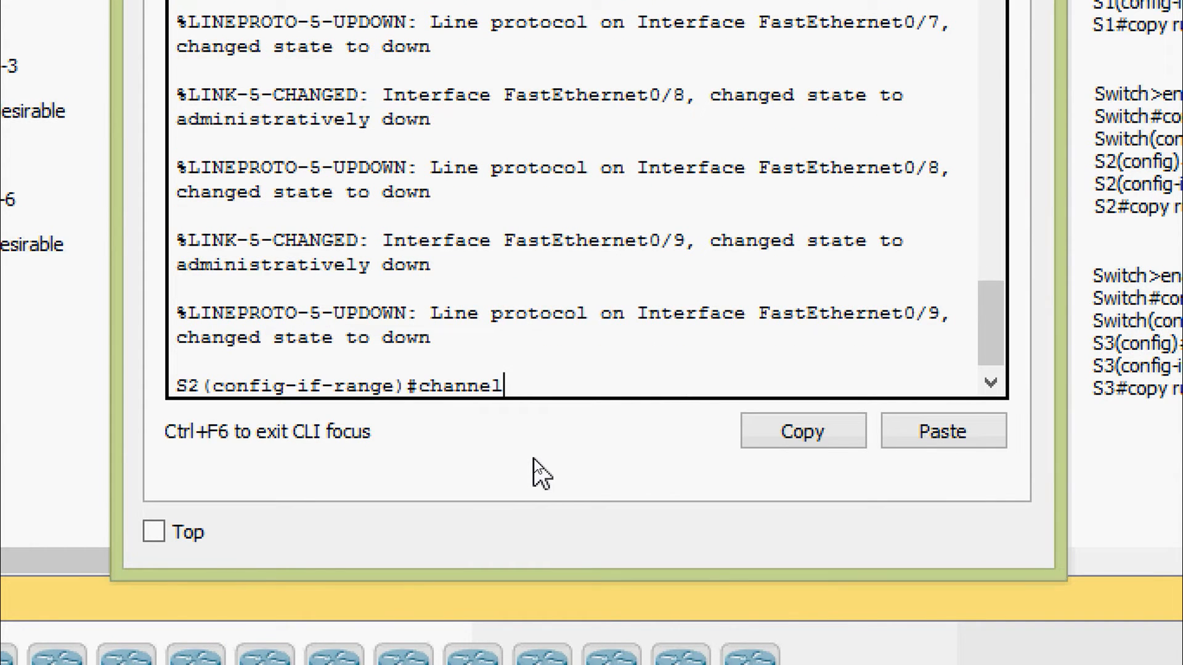
type("-g")
key("Tab")
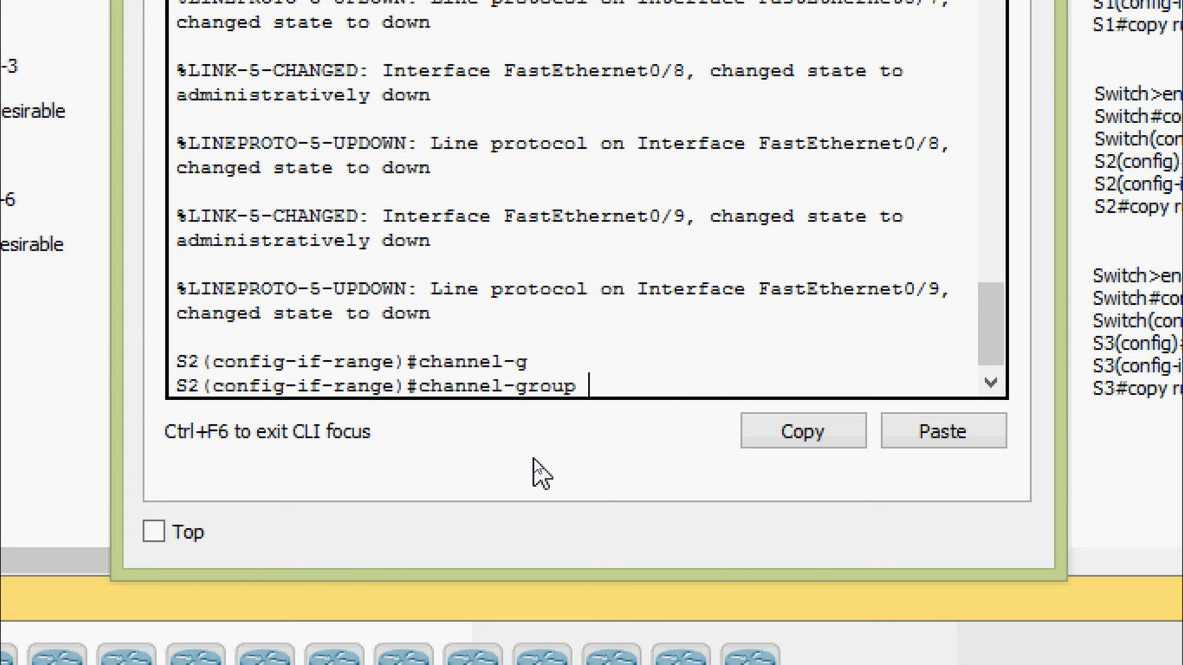
type("3 mod")
key("Tab")
type("de")
key("Tab")
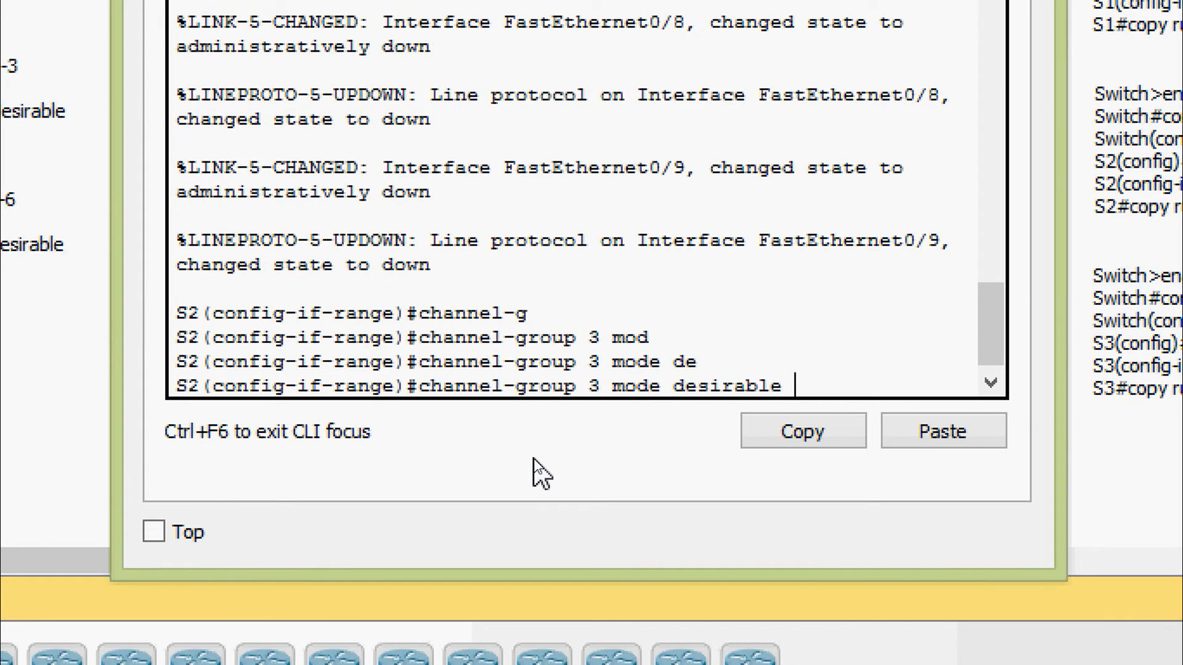
key("Return")
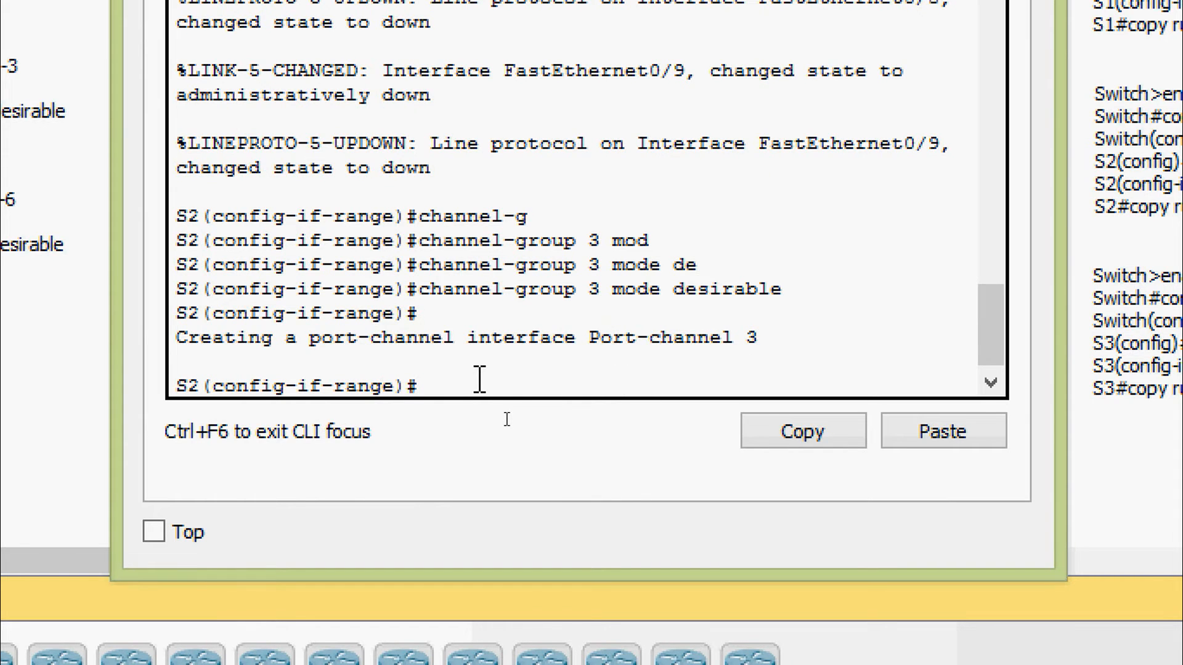
- Re-enable S2's port range with no shutdown and return to privileged EXEC mode
type("no shu")
key("Tab")
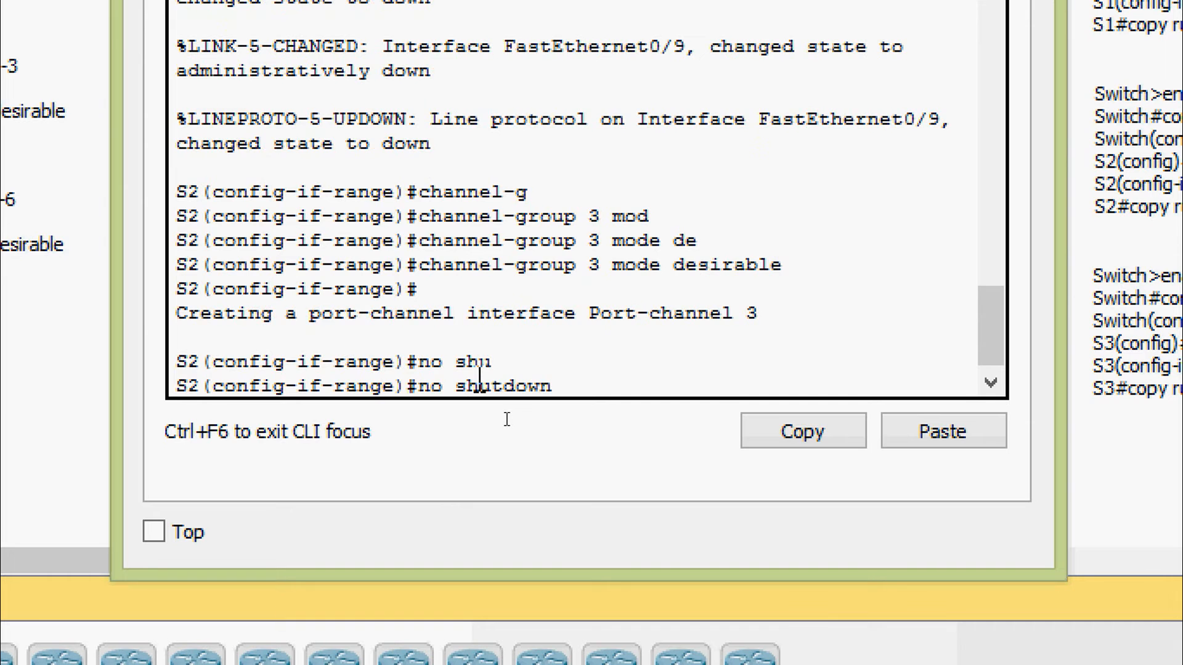
key("Return")
key("ctrl+z")
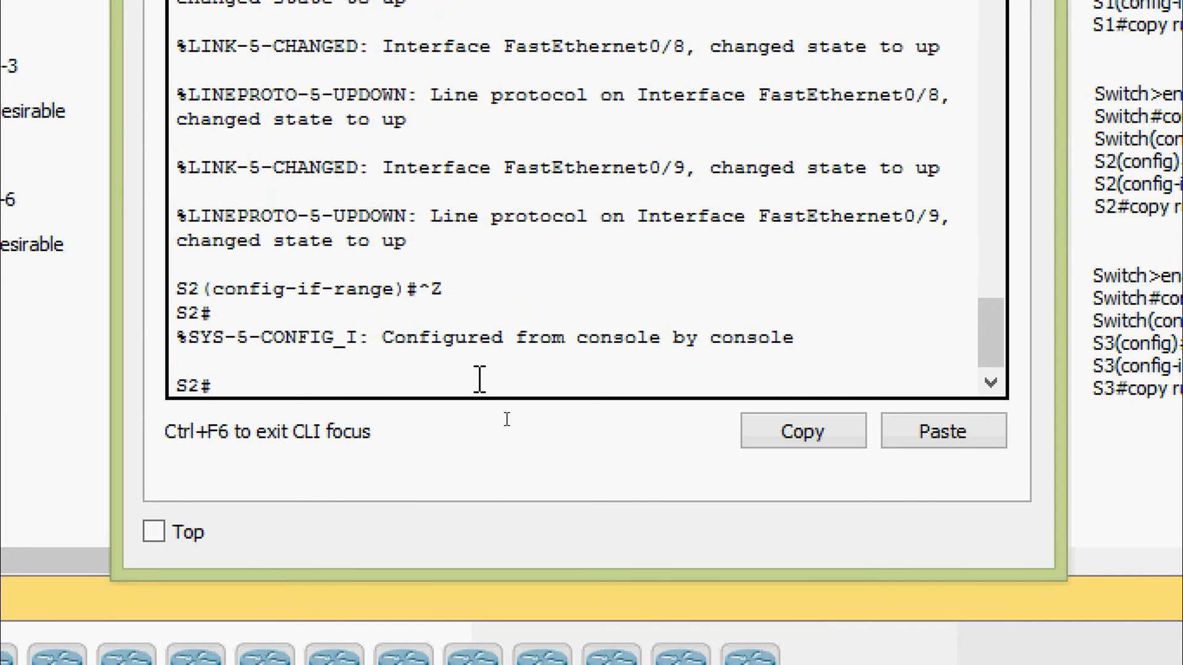
- Save S2's running-config to startup-config with the default destination filename and close the S2 window
type("cop")
key("Tab")
type("r")
key("Tab")
type("st")
key("Tab")
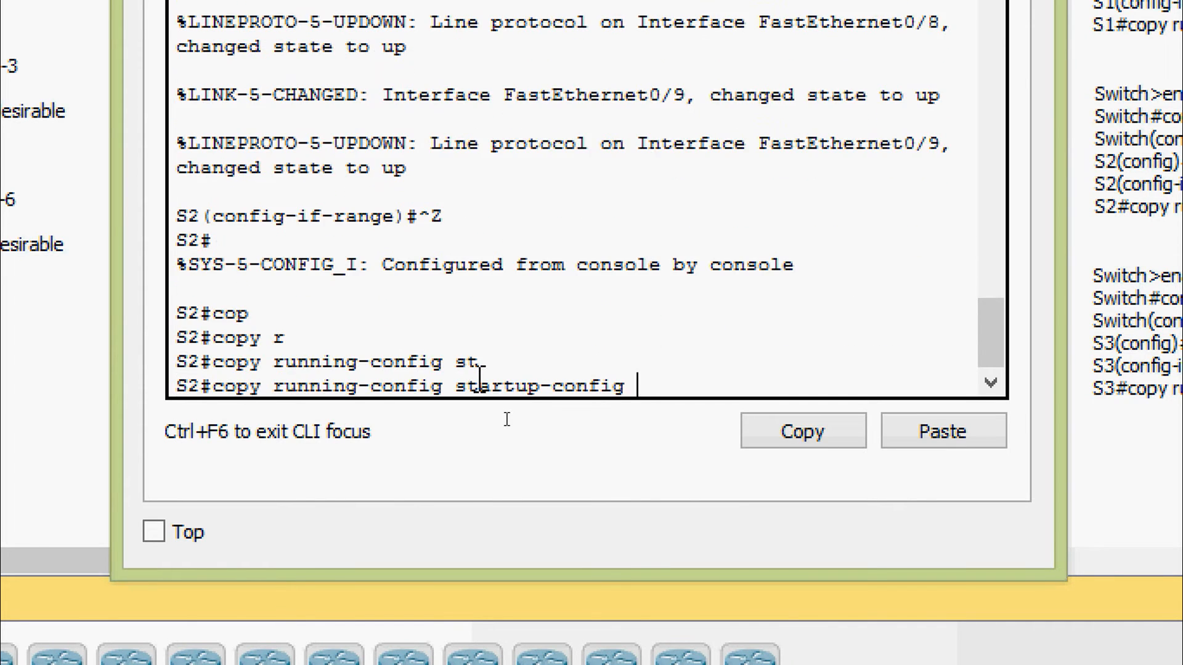
key("Return")
key("Return")
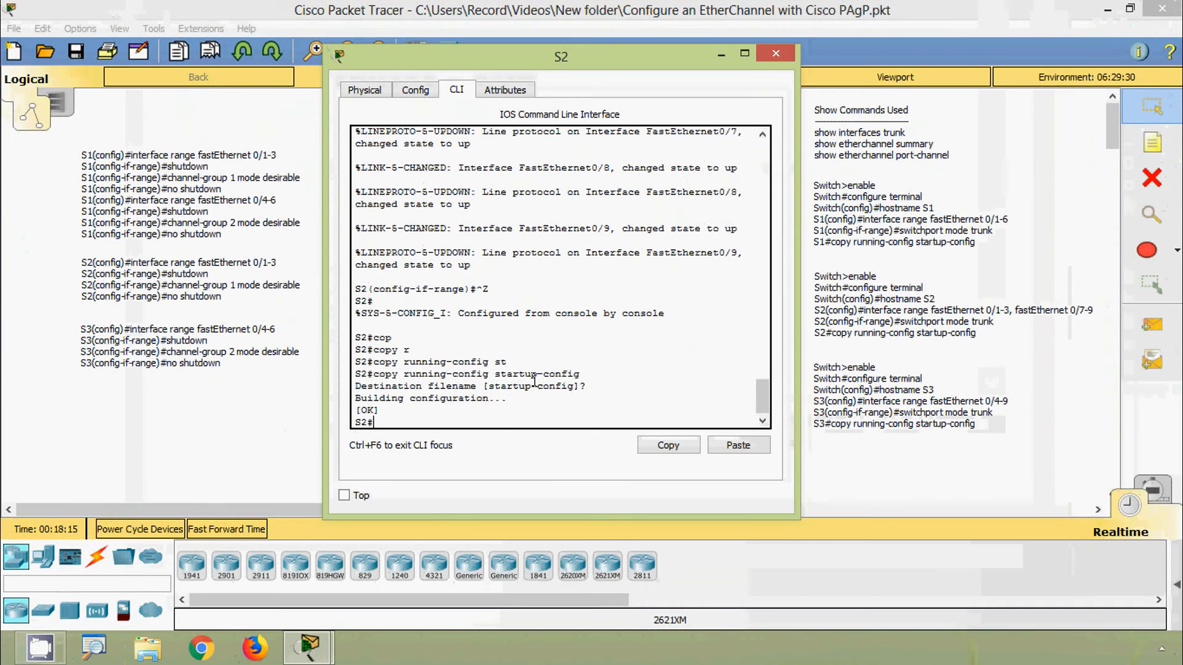
left_click(764, 83)
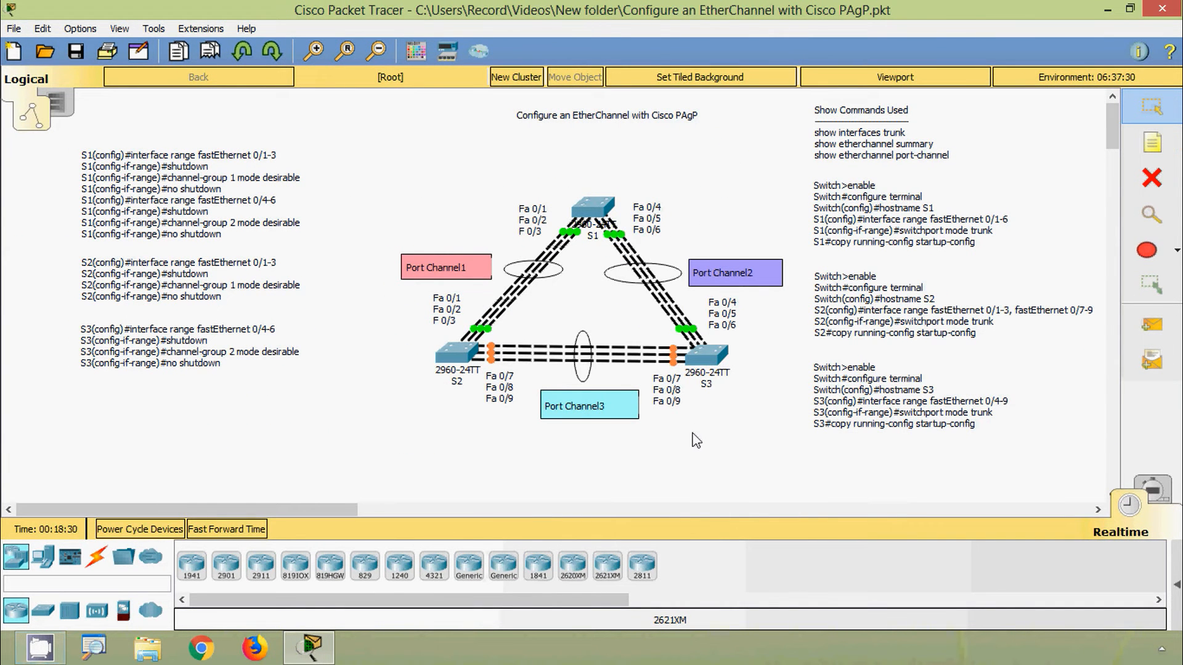
- Open switch S3's command line and enter global configuration mode
left_click(707, 355)
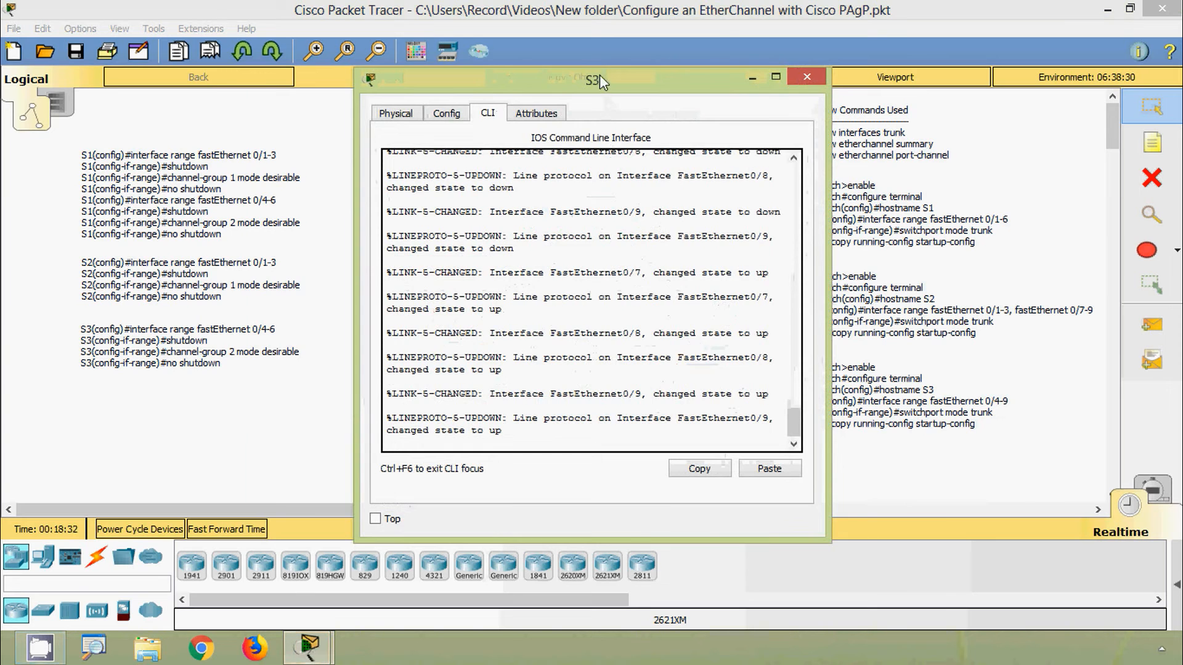
left_click_drag(600, 77, 429, 45)
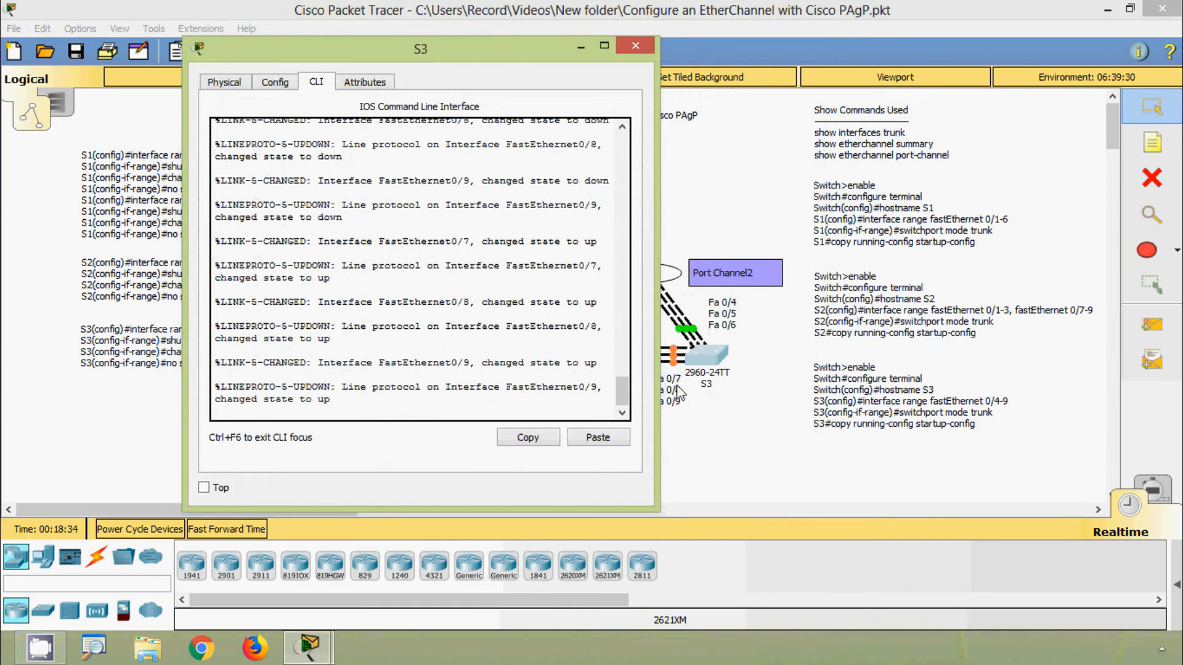
left_click_drag(496, 52, 649, 42)
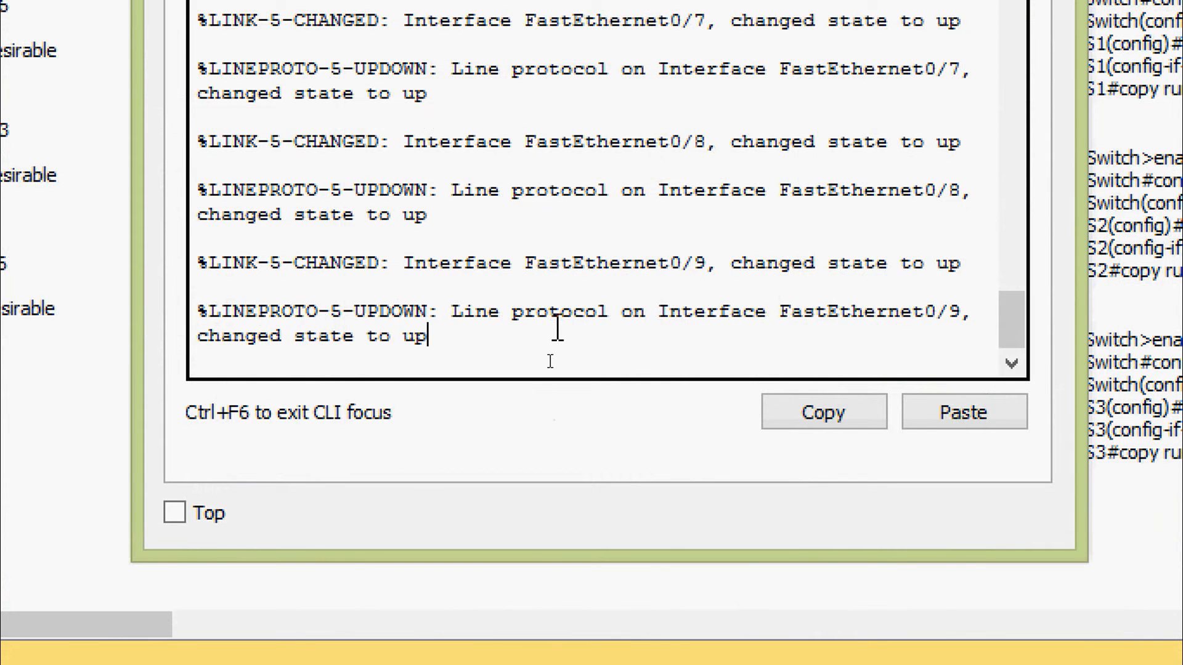
key("Return")
key("Return")
type("conf")
key("Tab")
key("Tab")
key("Tab")
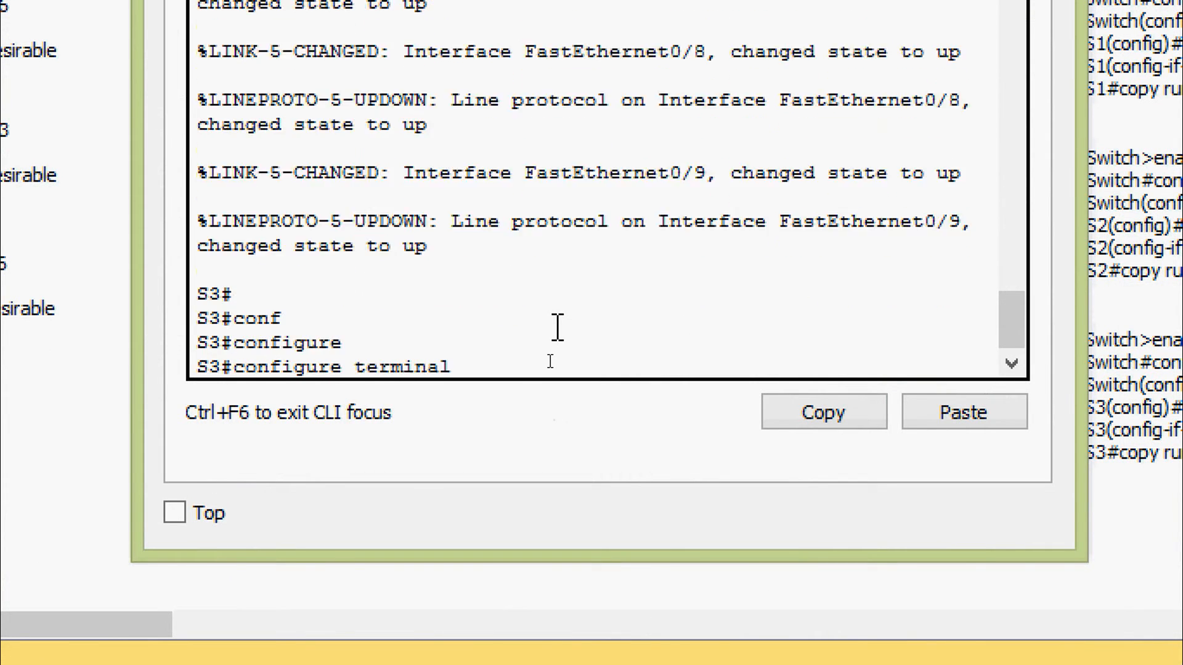
key("Return")
- Select the interface range fastEthernet 0/7-9 on S3 and shut those ports down
type("inter")
key("Tab")
type("r")
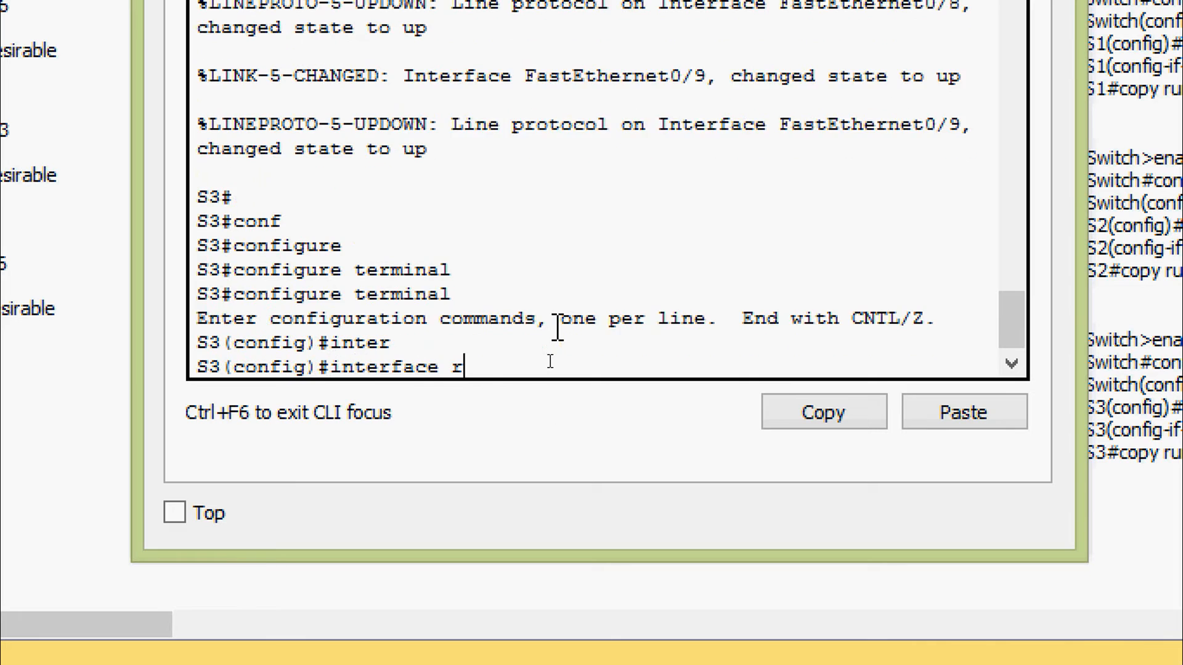
key("Tab")
type("f")
key("Tab")
type("0")
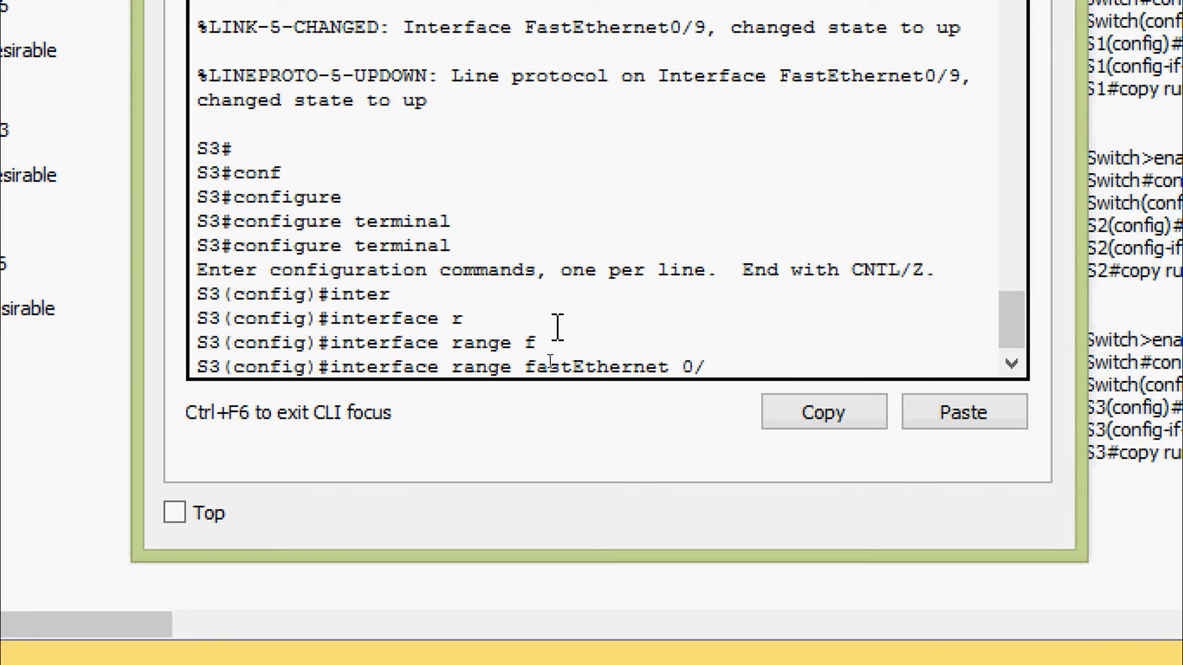
type("/7-9")
key("Return")
type("shu")
key("Tab")
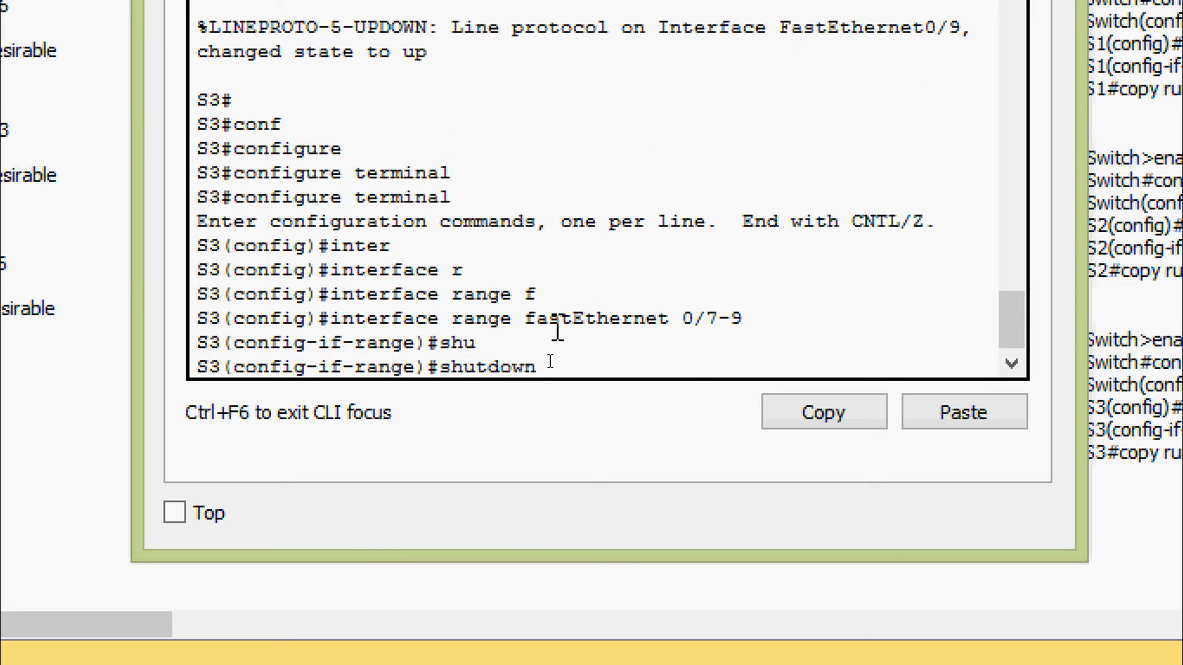
key("Return")
- Assign S3's selected port range to channel group 3 in PAgP desirable mode
type("chane")
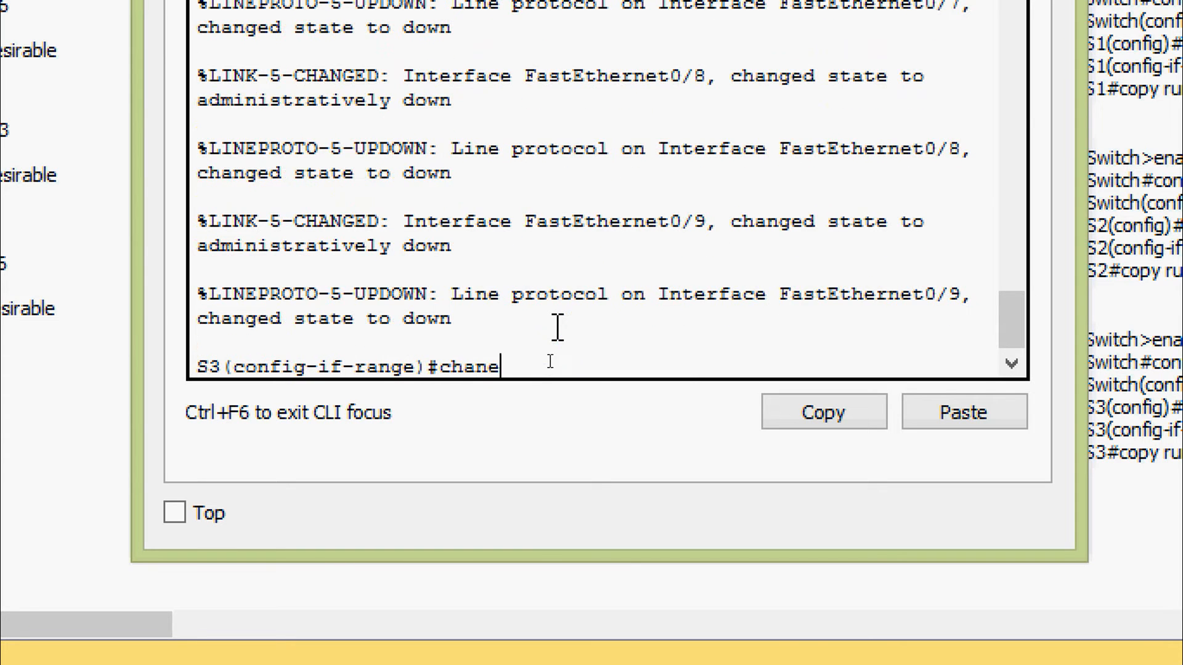
type("el")
key("BackSpace")
key("BackSpace")
key("BackSpace")
key("BackSpace")
type("nnel-g")
key("Tab")
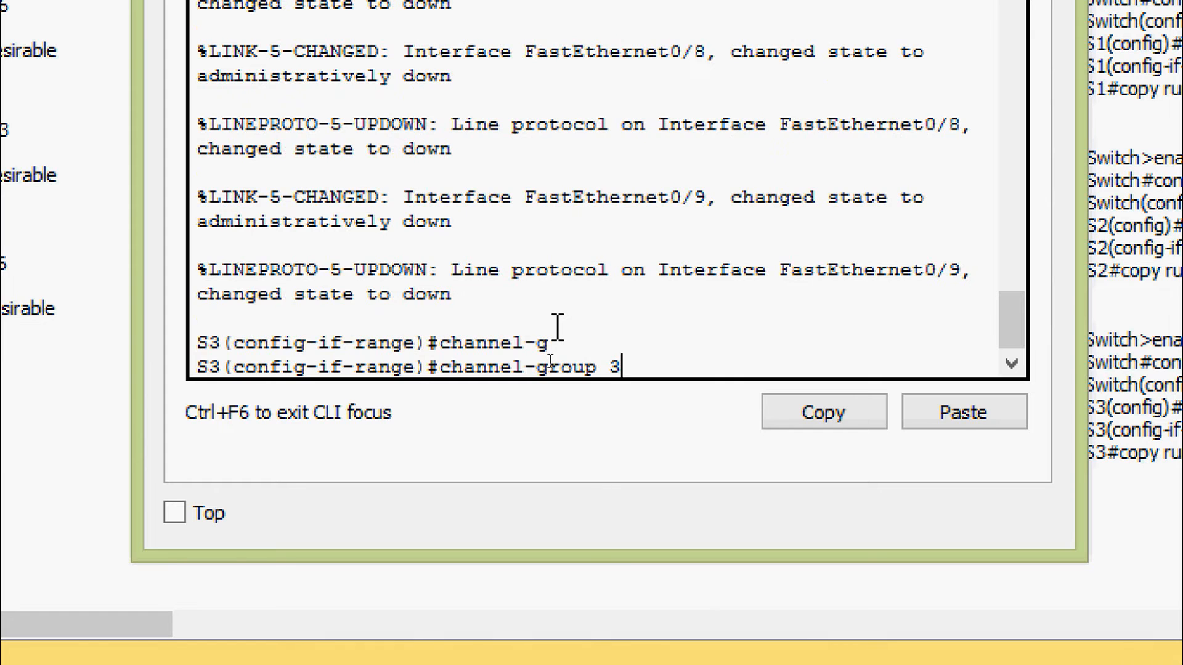
type("3 mod")
key("Tab")
key("BackSpace")
key("BackSpace")
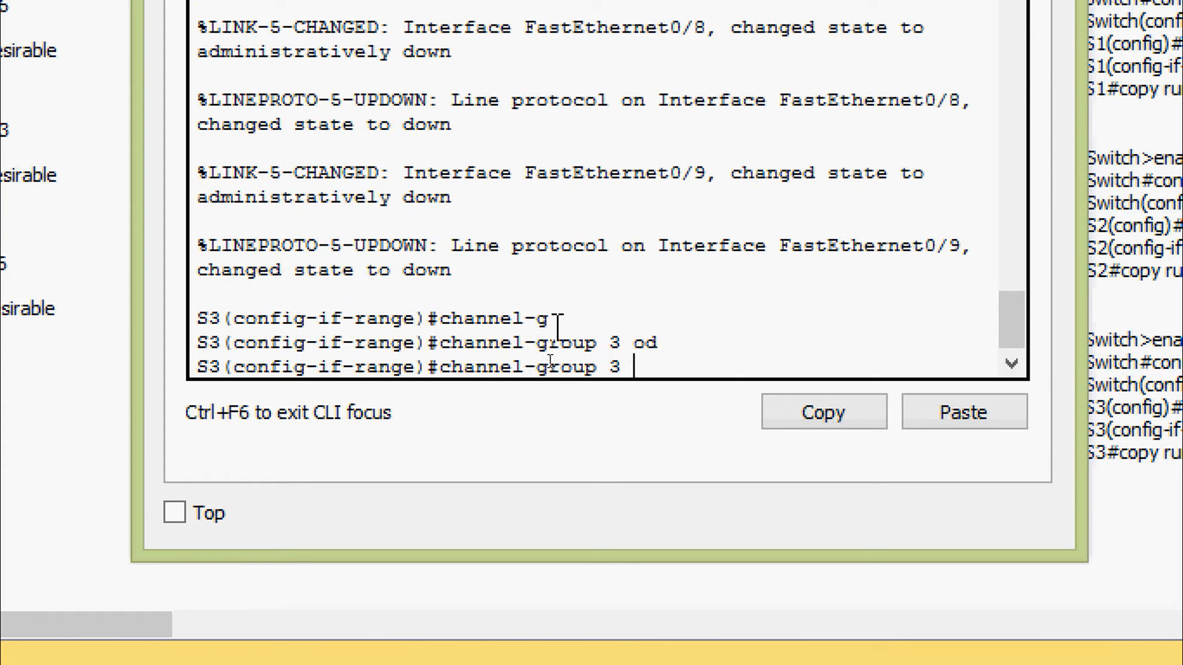
type("mod")
key("Tab")
type("de")
key("Tab")
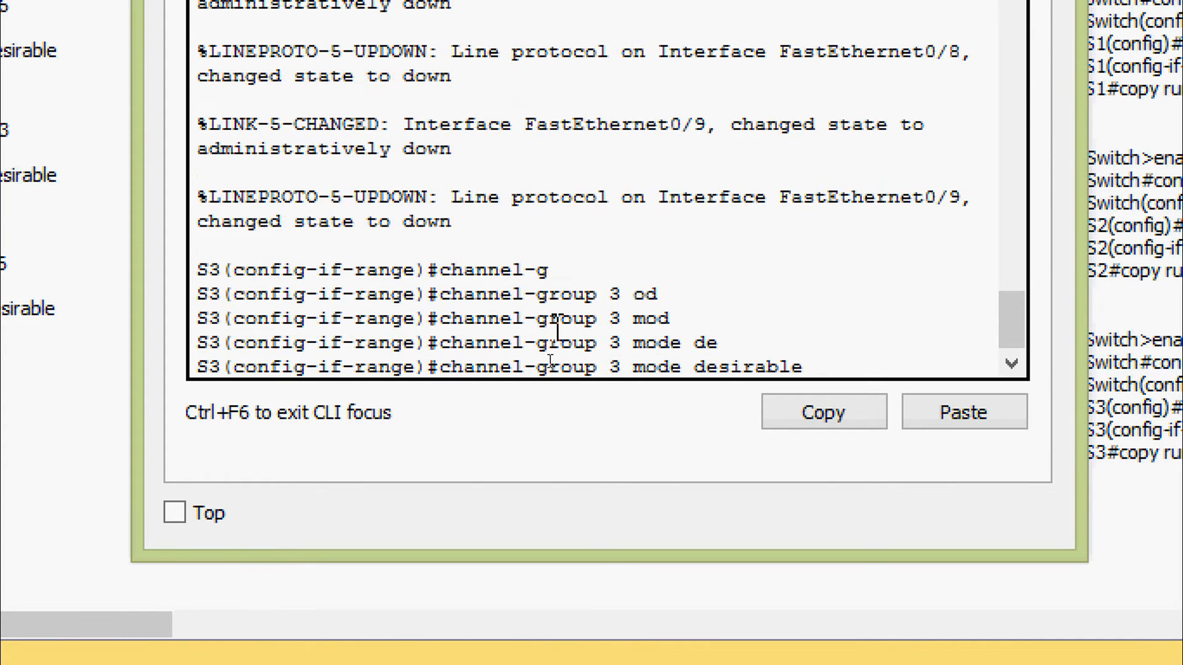
key("Return")
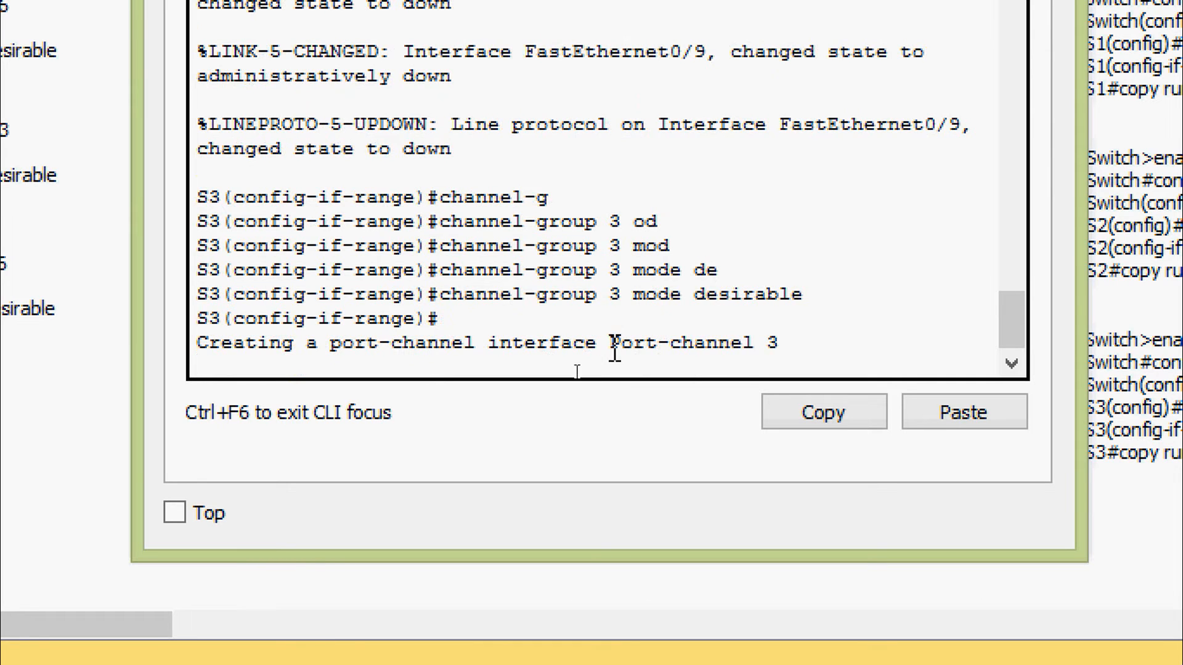
key("Return")
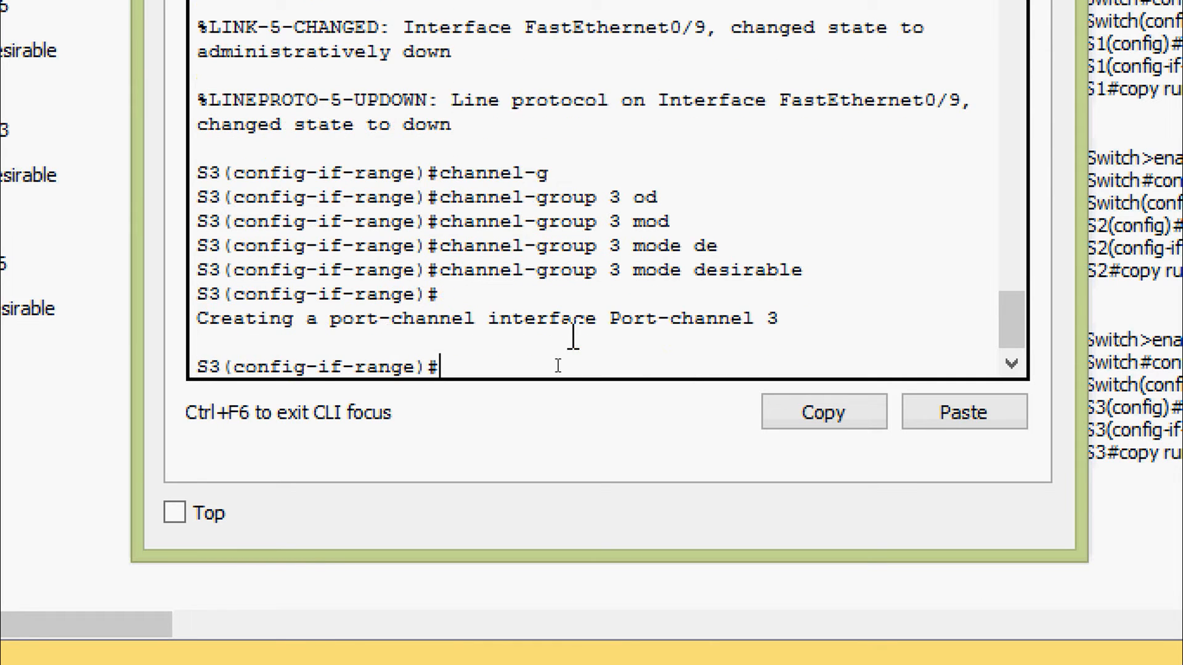
- Re-enable S3's port range with no shutdown and return to privileged EXEC mode
type("no shu")
key("Tab")
key("Return")
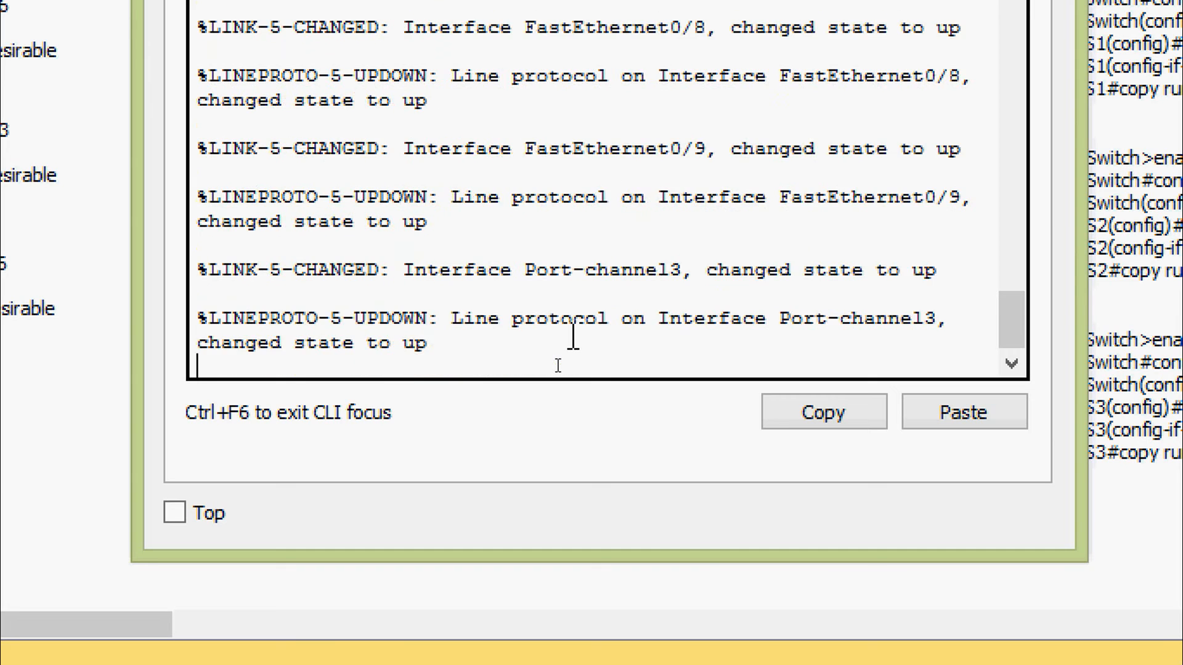
key("ctrl+z")
- Save S3's running-config to startup-config, accepting the default destination filename, and close the S3 window
type("cop")
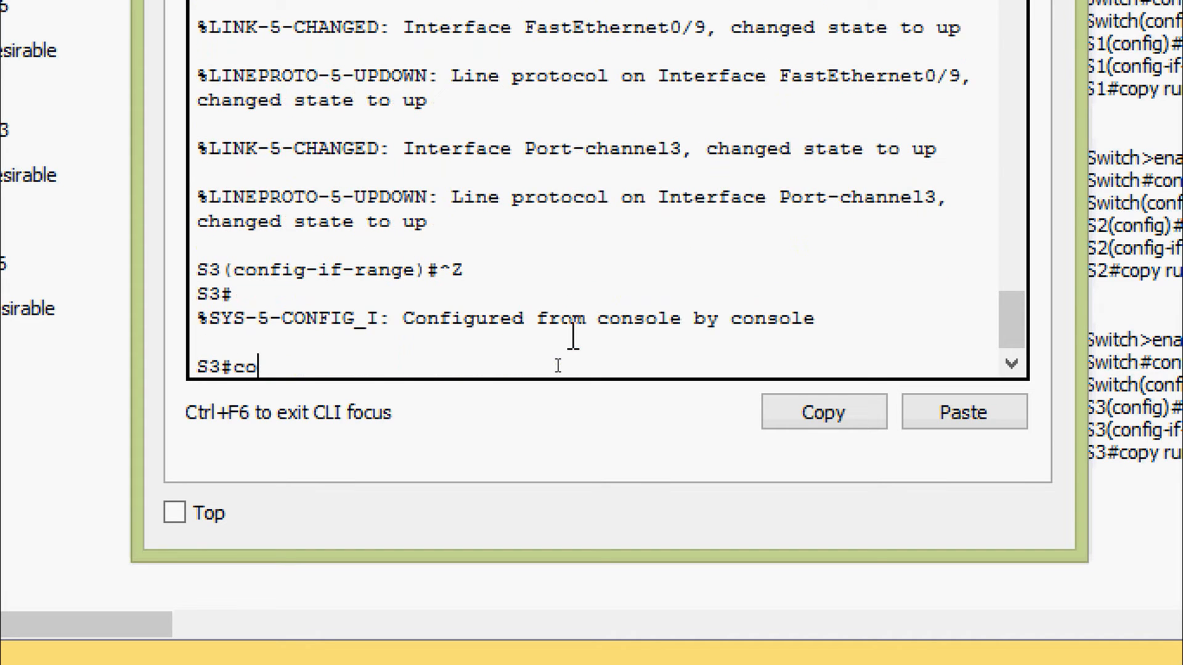
key("Tab")
type("r")
key("Tab")
type("st")
key("Tab")
key("Return")
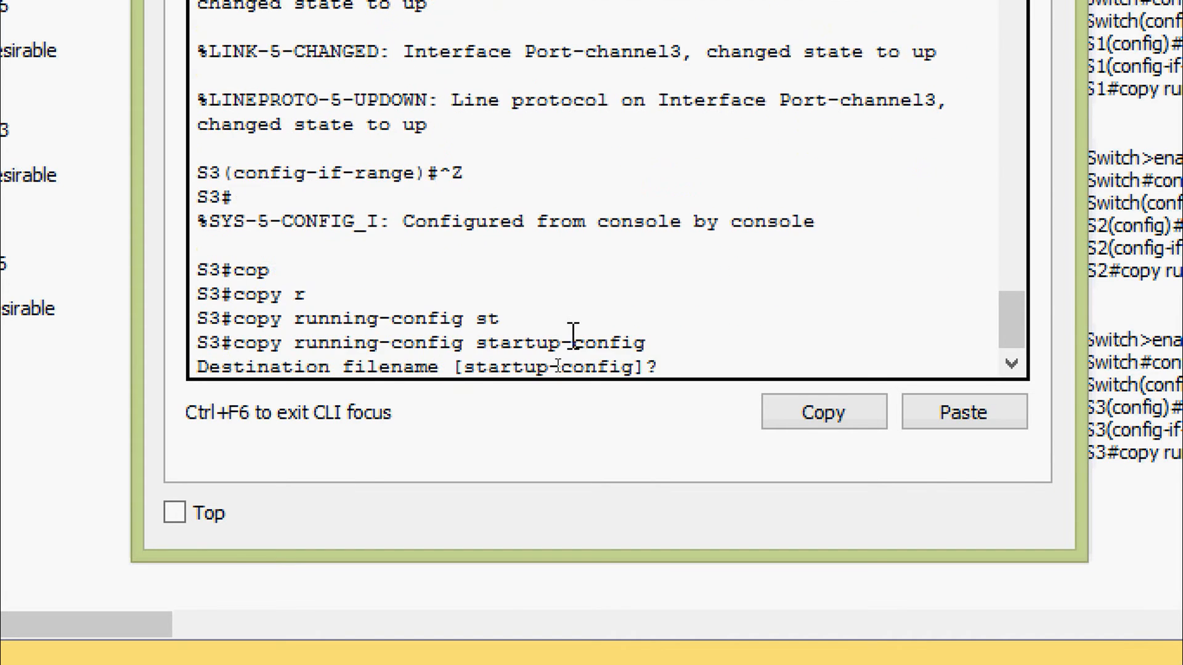
key("Return")
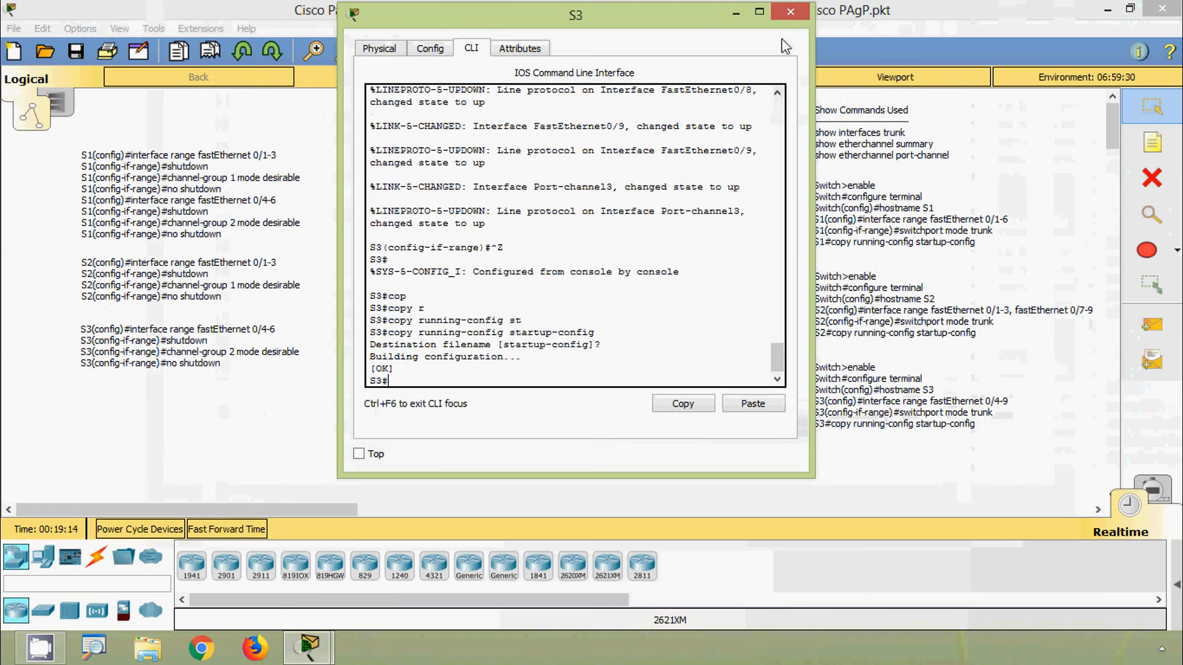
left_click(781, 16)
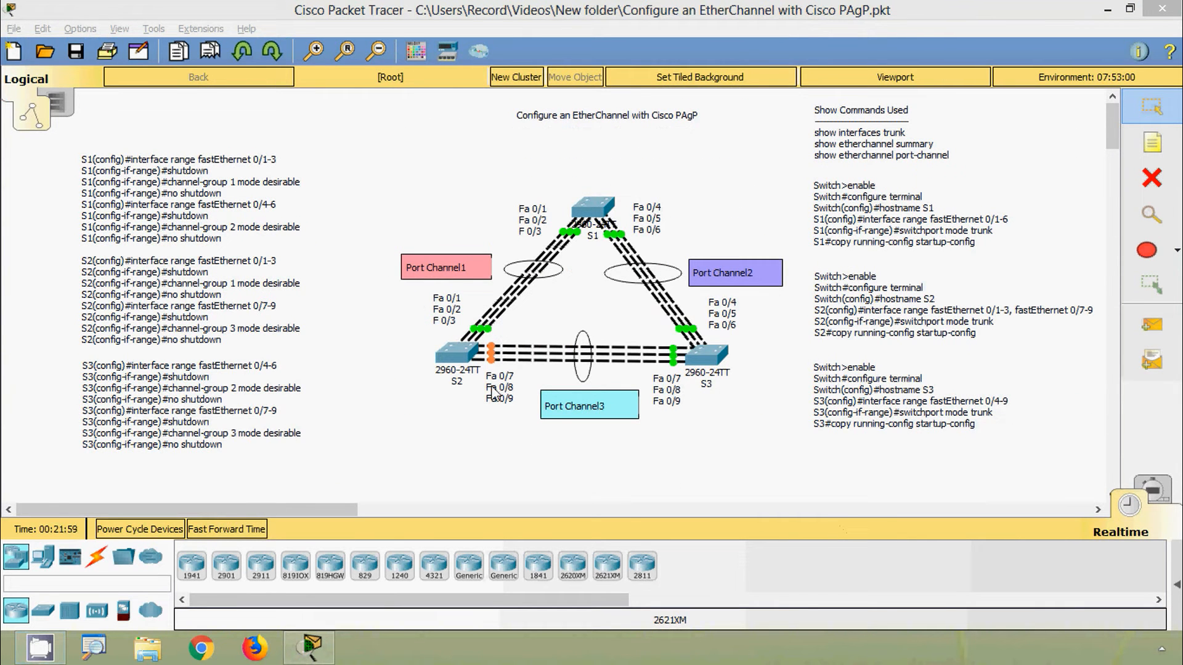
- Open switch S2's command line and run show etherchannel summary
left_click(462, 355)
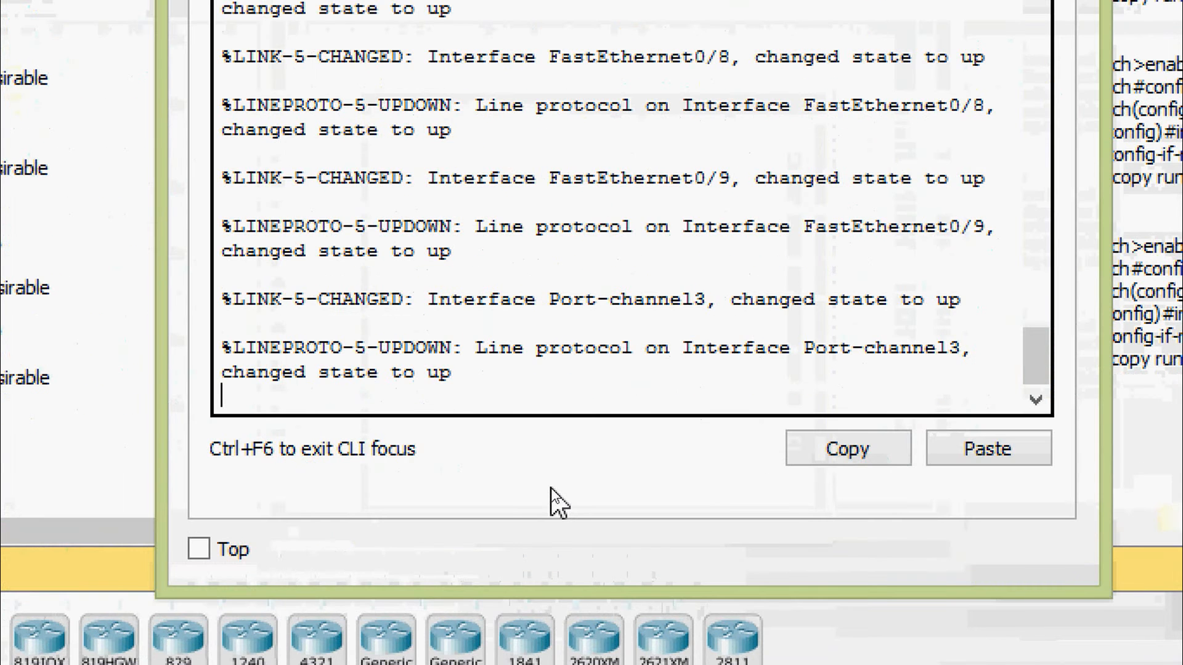
key("Return")
type("sh")
key("Tab")
type("ether")
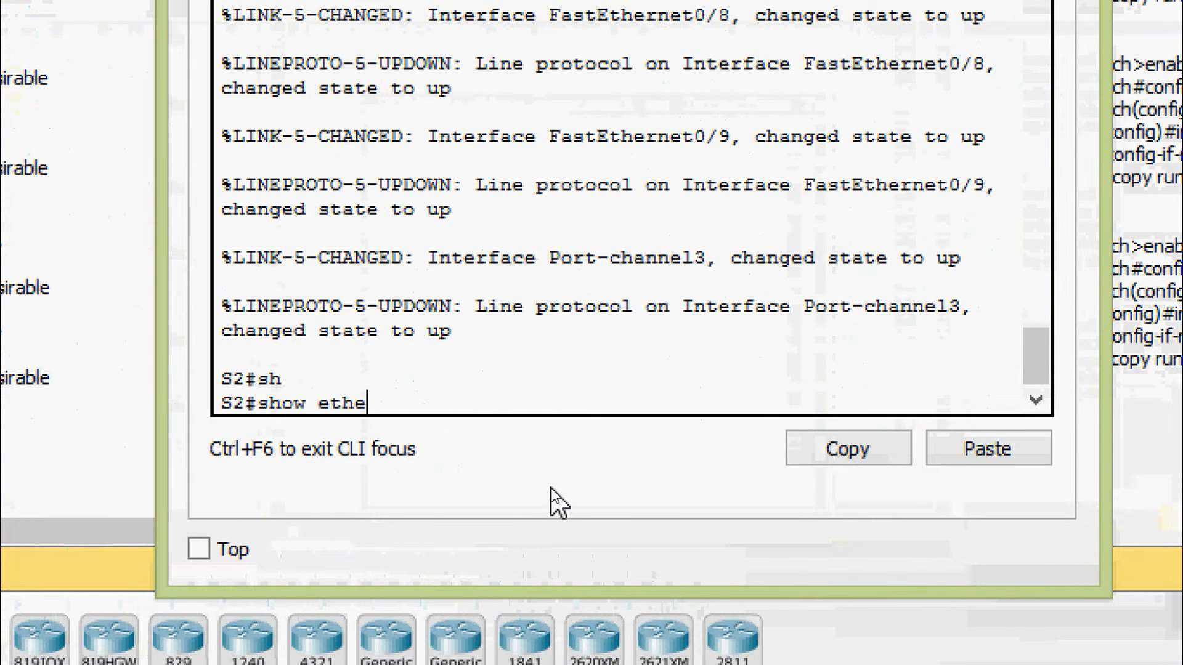
key("Tab")
type("su")
key("Tab")
key("Return")
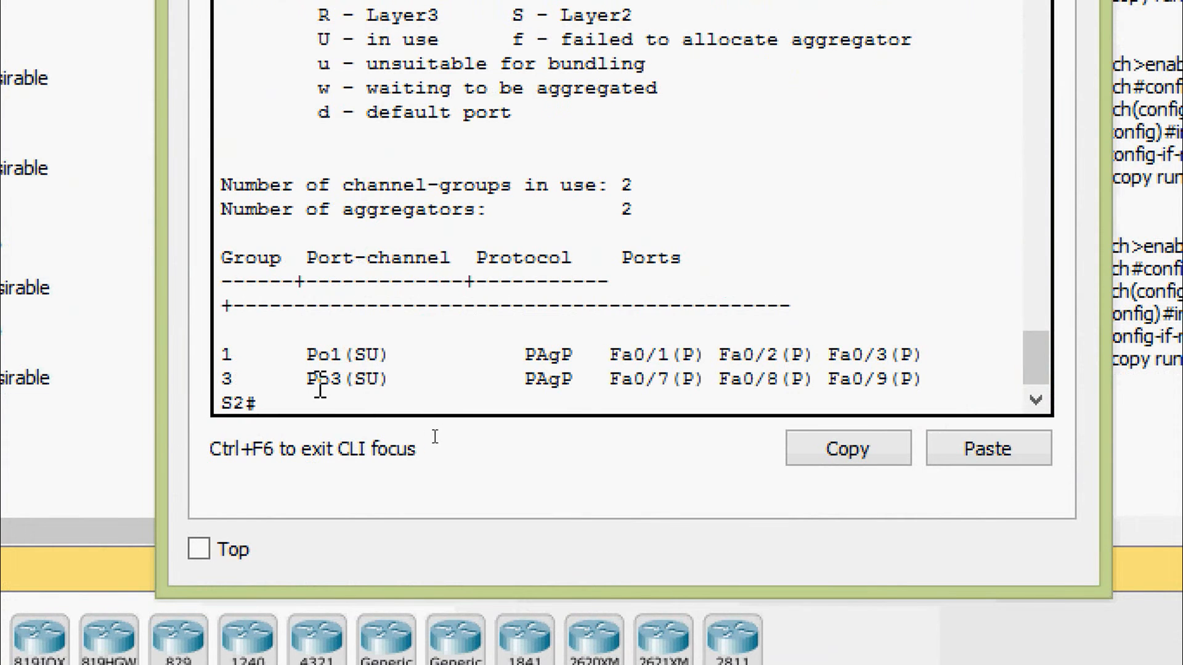
- Check the port channel 3 entry in S2's EtherChannel summary and close the S2 window
left_click_drag(308, 386, 378, 387)
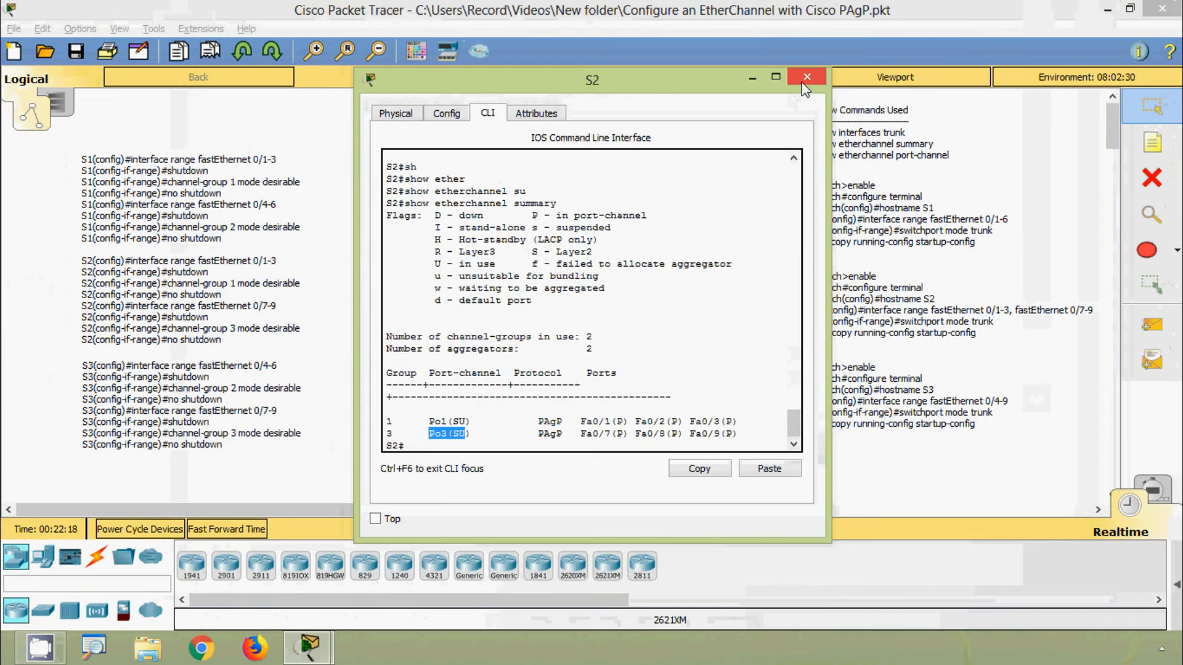
left_click(796, 87)
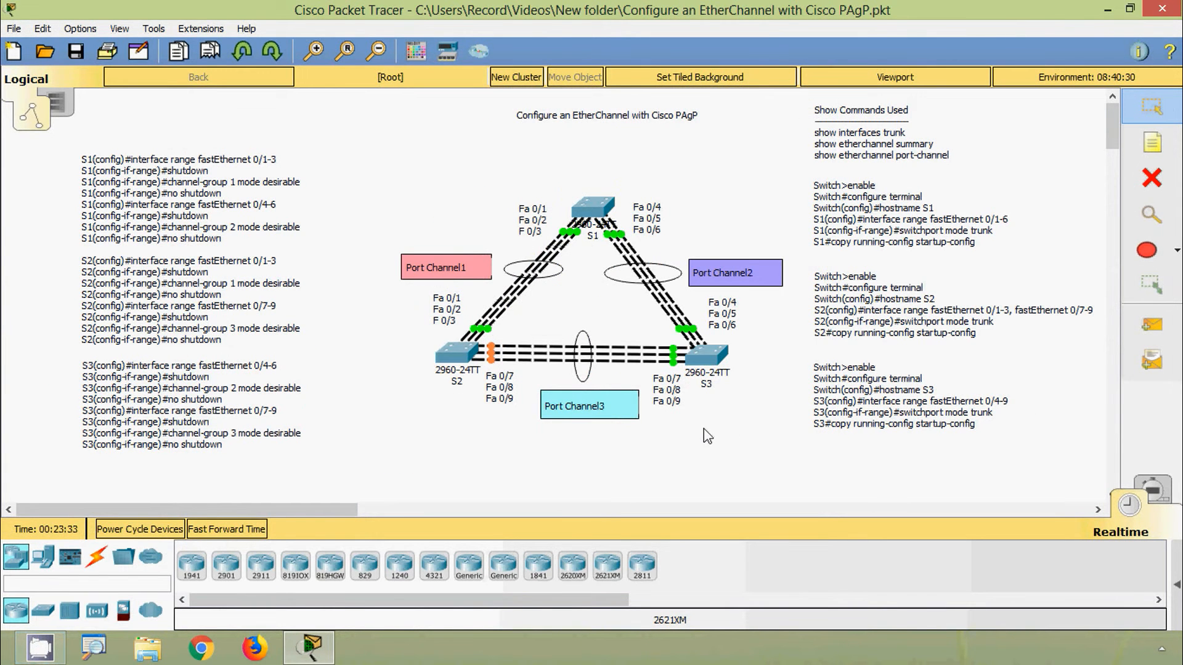
- Open switch S3's command line, list the show etherchannel options and run show etherchannel port-channel
left_click(710, 359)
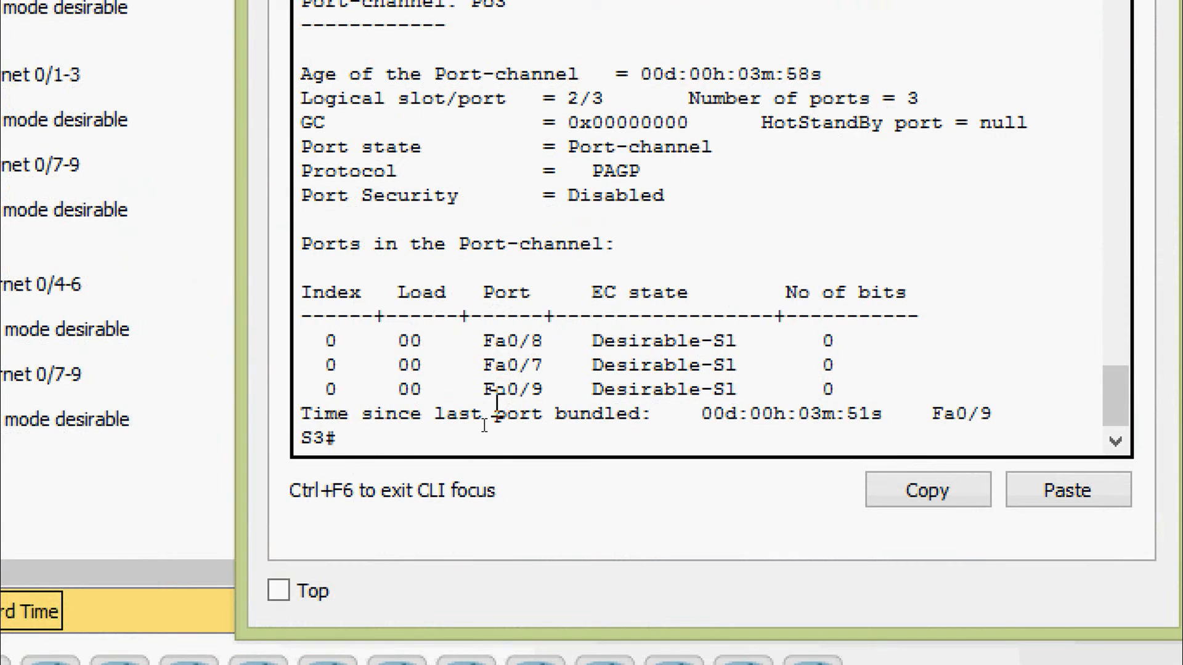
type("sh")
key("Tab")
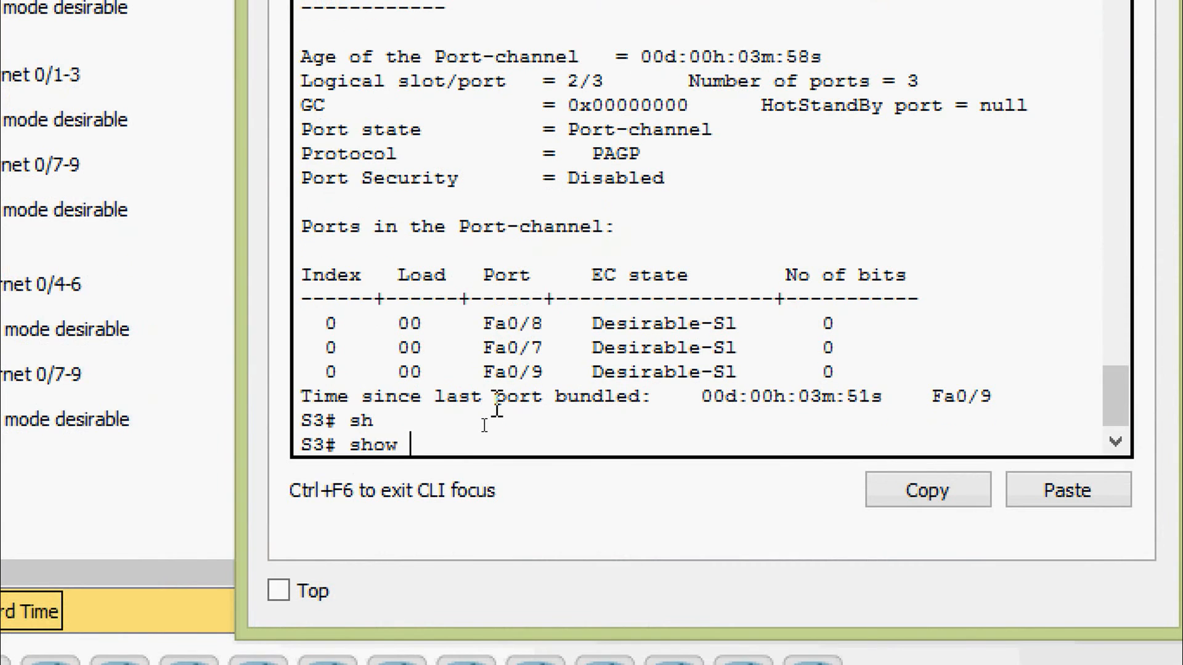
type("ether")
key("Tab")
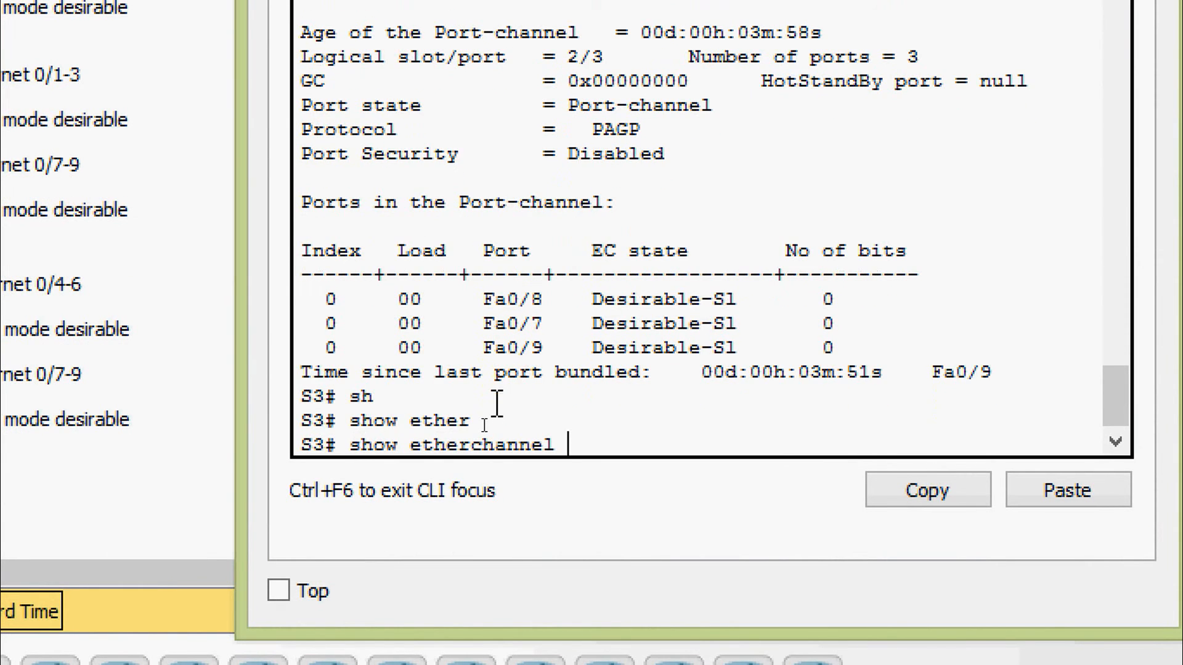
type("?por")
key("Tab")
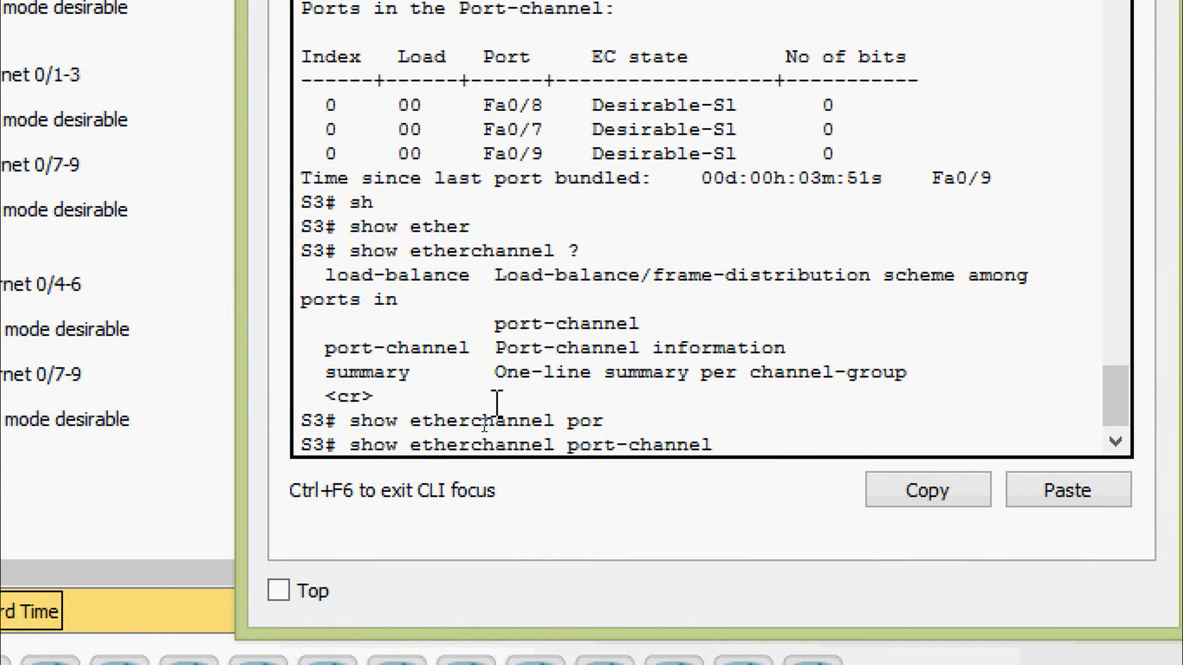
key("Return")
- Page through S3's port-channel output and examine Po3's protocol, port security and member ports
scroll(497, 370, "up", 2)
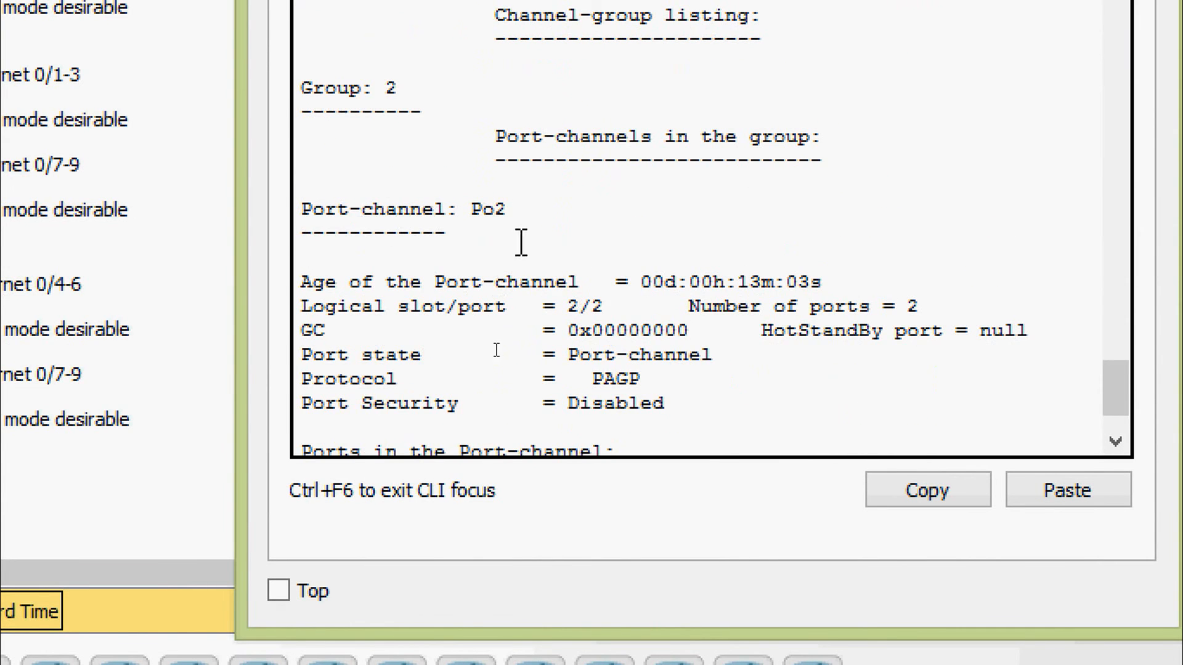
scroll(525, 346, "down", 2)
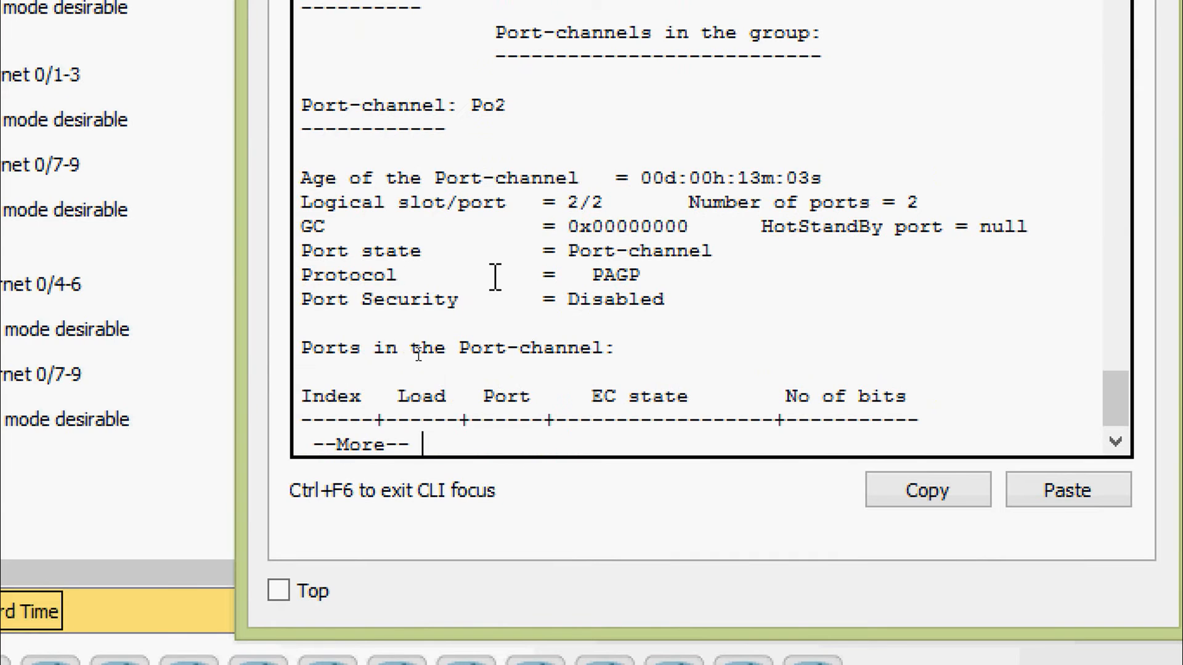
key("space")
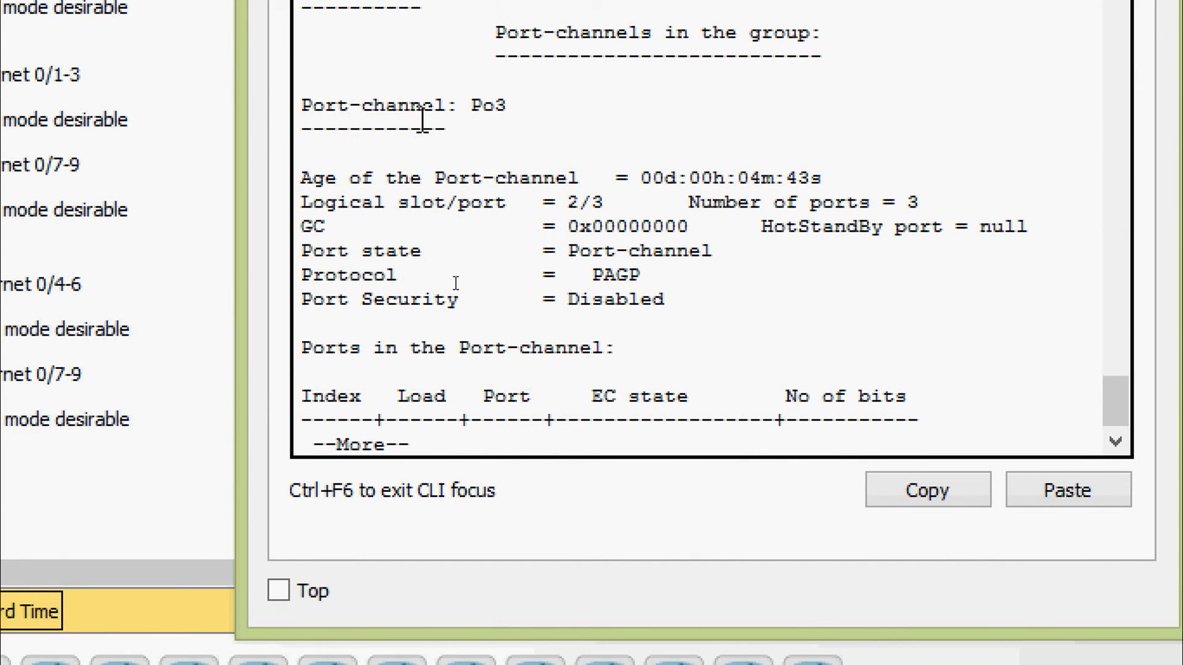
left_click_drag(472, 108, 527, 108)
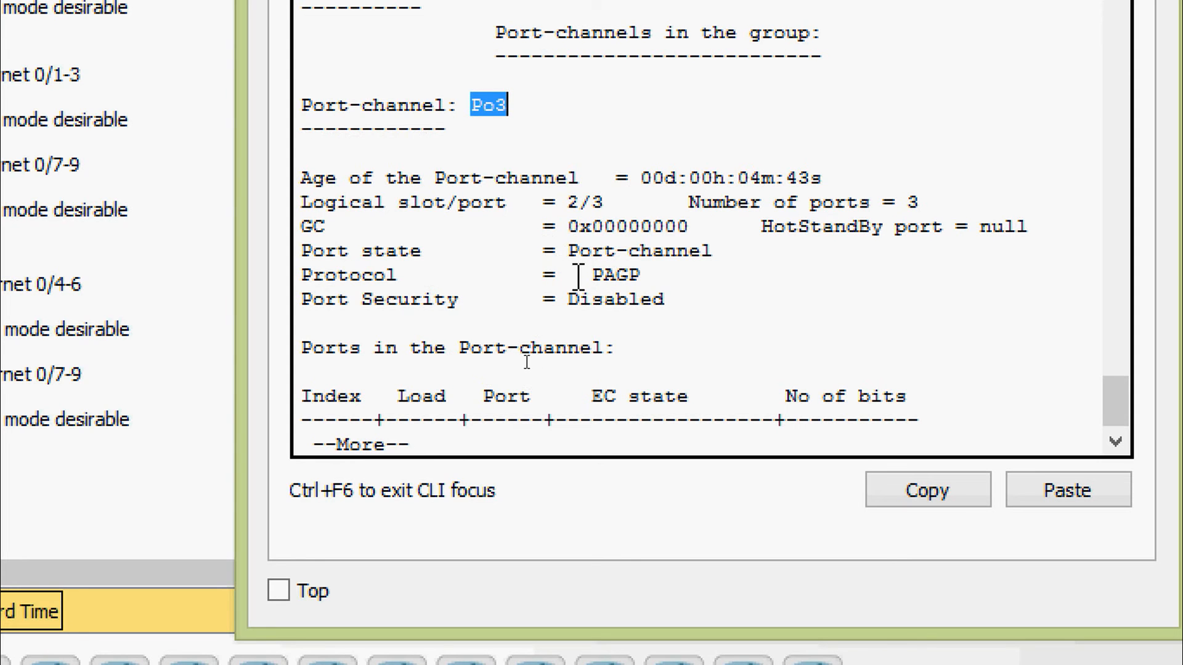
left_click_drag(578, 275, 659, 276)
left_click_drag(554, 299, 706, 298)
key("space")
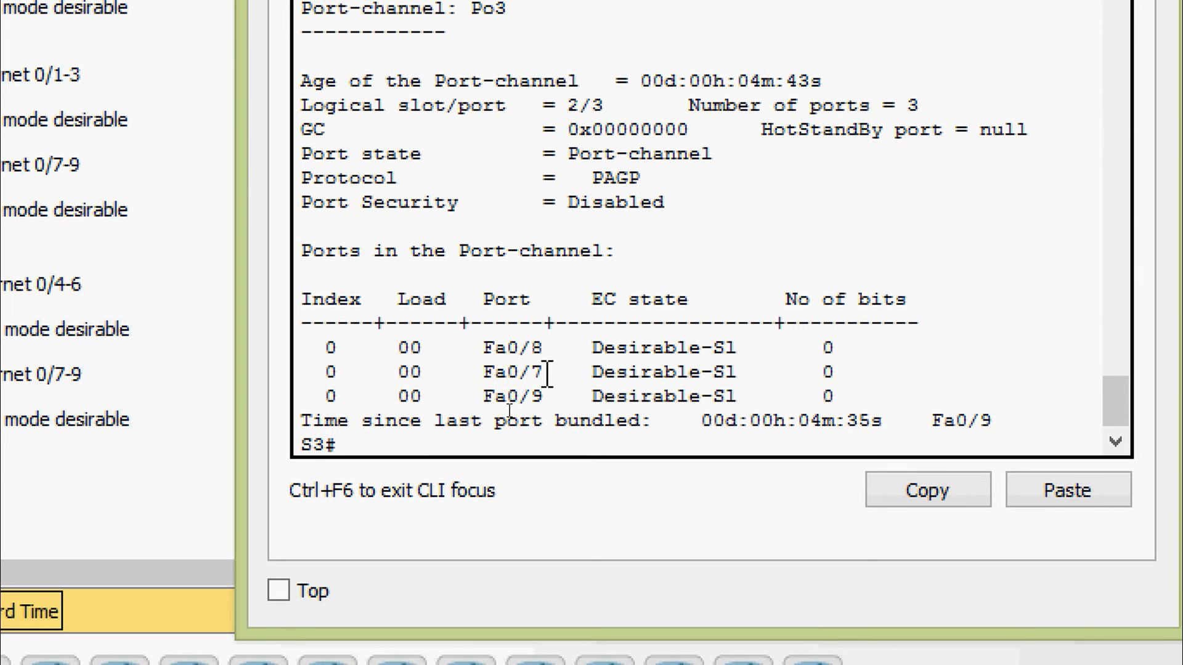
left_click_drag(545, 371, 472, 372)
left_click_drag(555, 348, 448, 349)
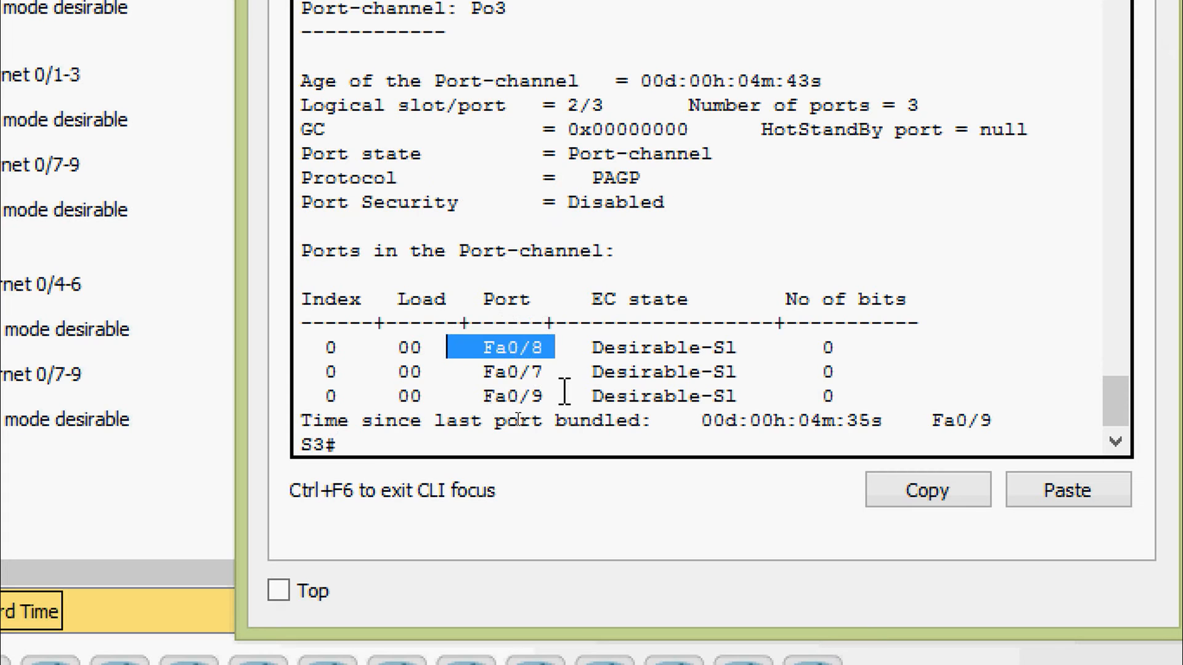
left_click_drag(556, 397, 480, 397)
left_click(632, 397)
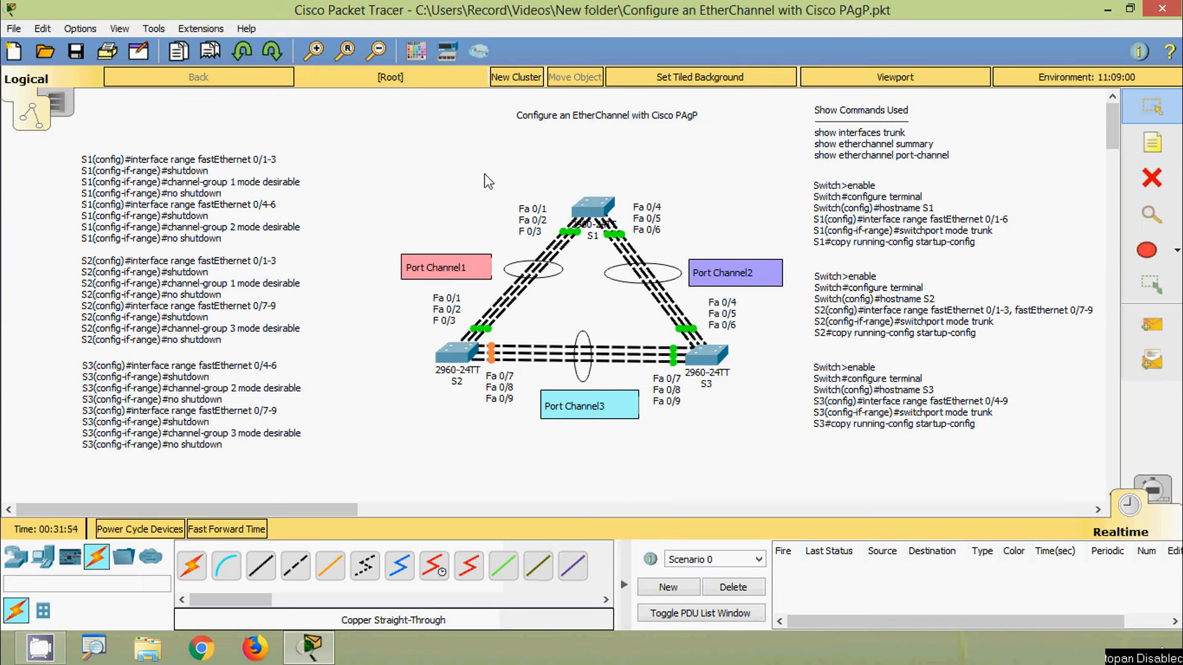
- Open switch S1's command line and enter privileged EXEC mode
left_click(596, 210)
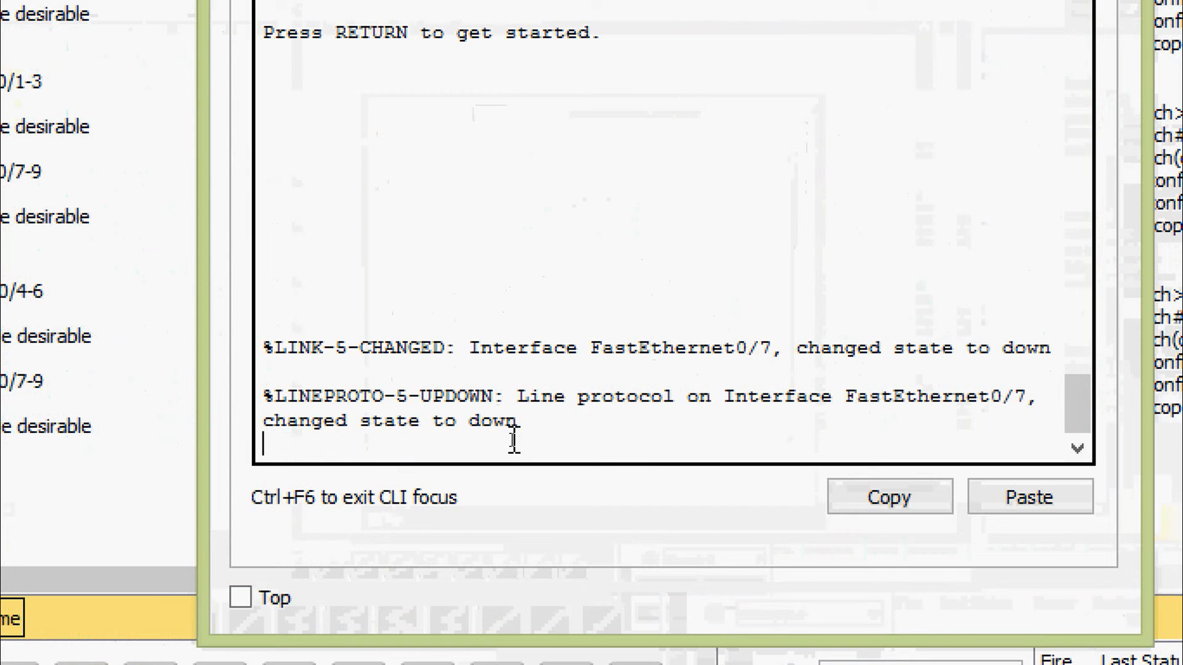
key("Return")
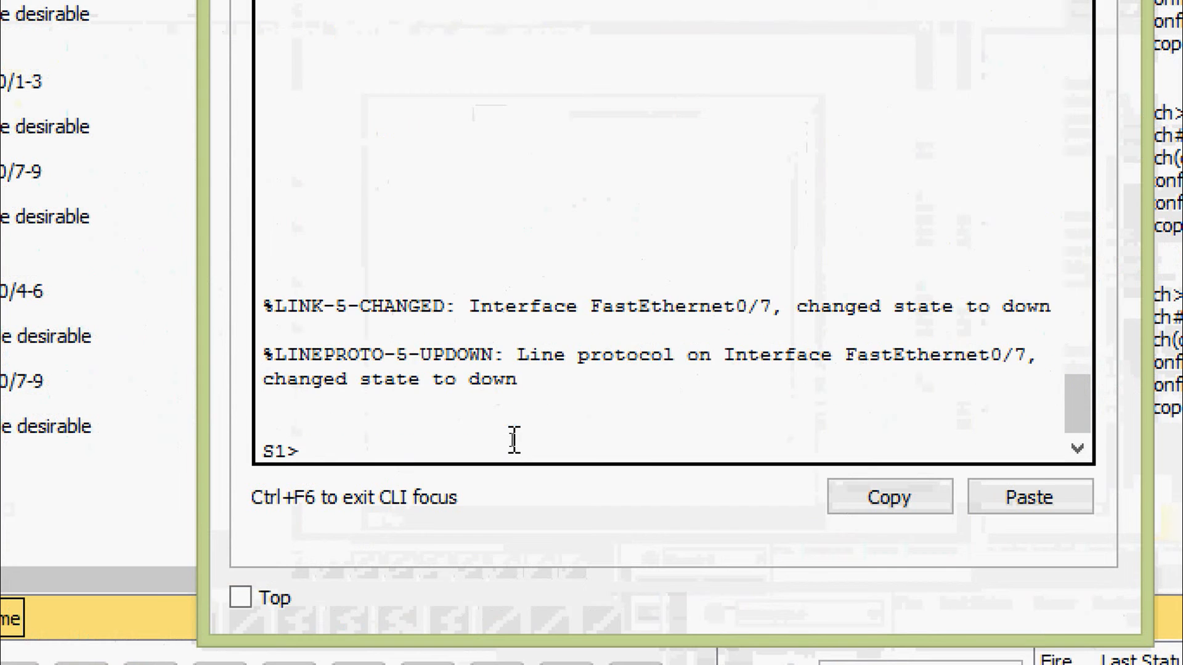
type("ena")
key("Tab")
key("Return")
- Run show ip interface brief on S1 and page to the end of the output
type("sh")
key("Tab")
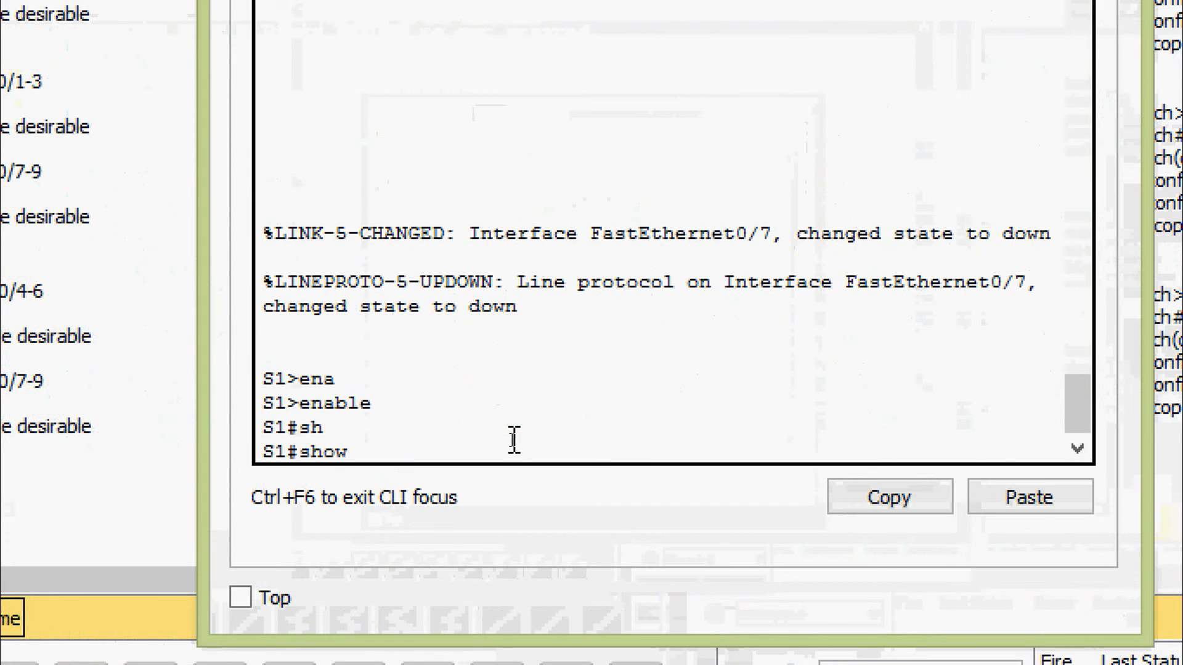
type("ip inter")
key("Tab")
type("brief")
key("Return")
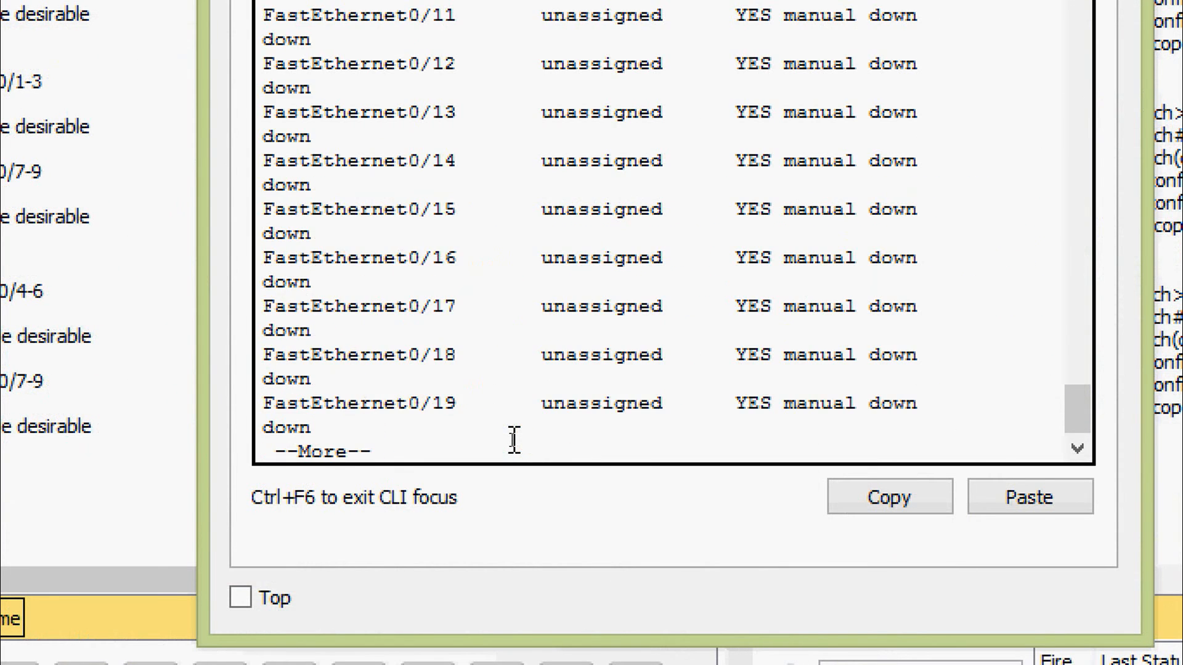
key("space")
- Examine the Port-channel1 and Port-channel2 entries in S1's interface list
scroll(562, 361, "up", 8)
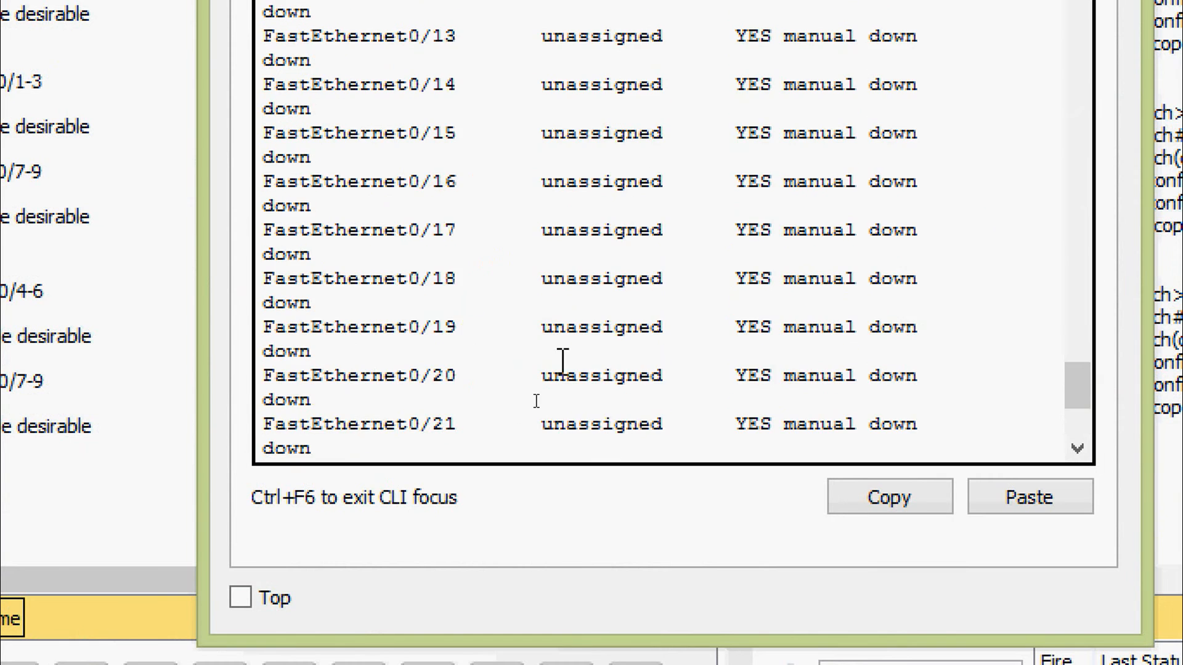
scroll(528, 336, "up", 10)
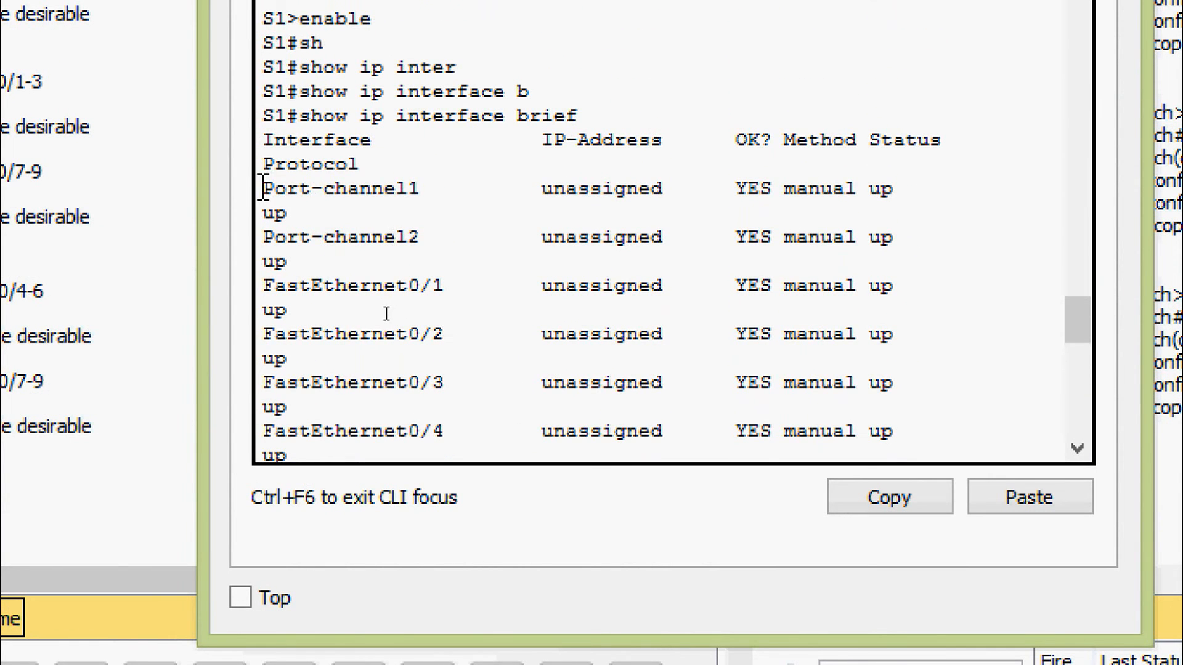
left_click_drag(263, 188, 433, 189)
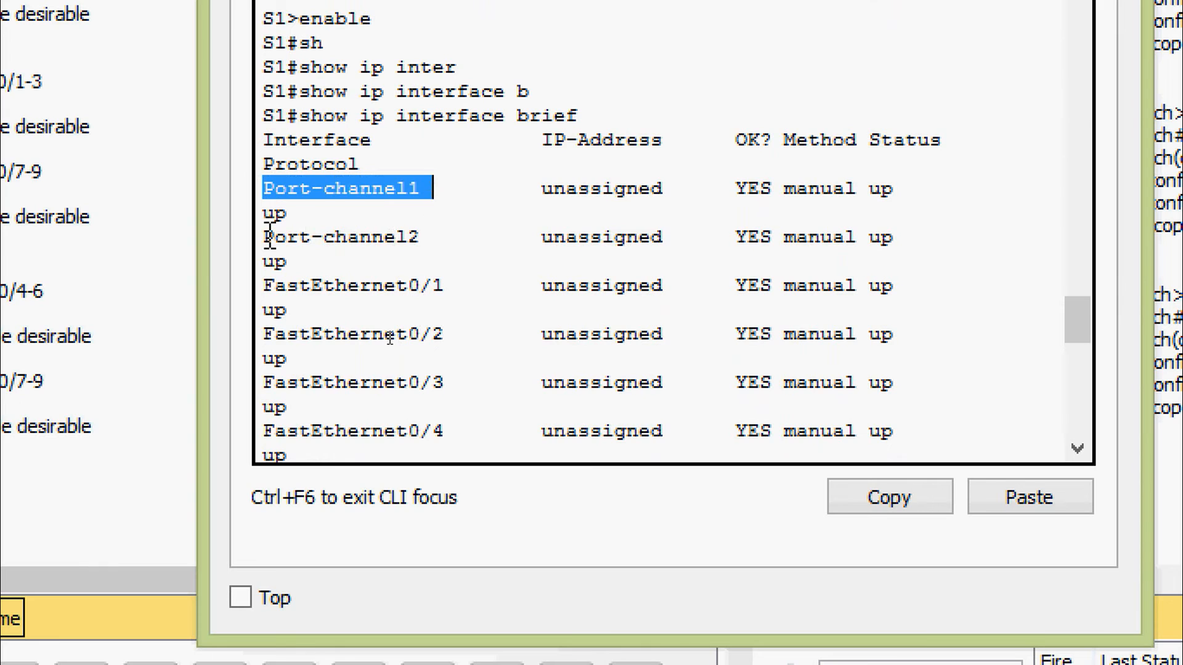
left_click_drag(269, 238, 433, 238)
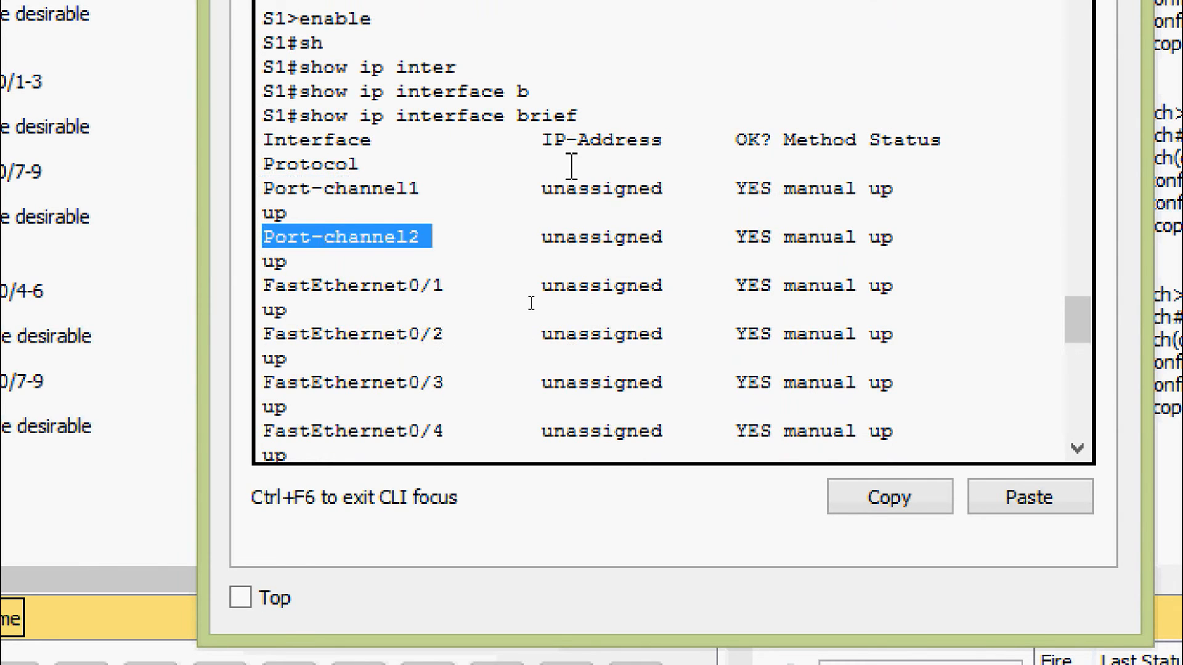
left_click(618, 231)
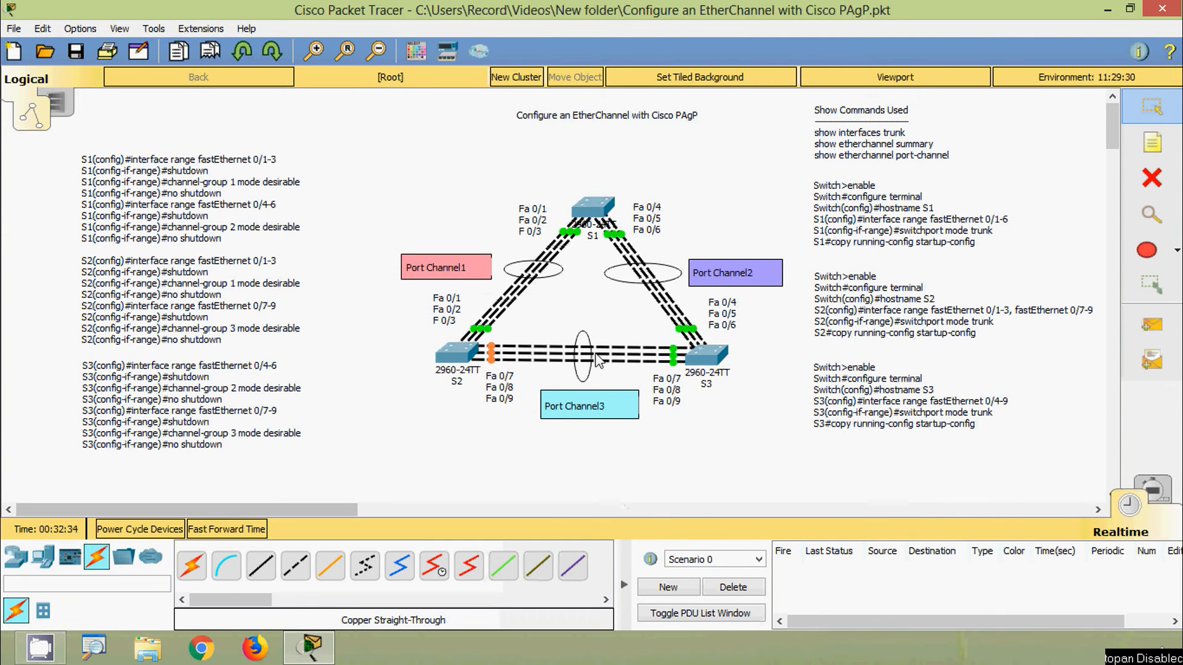
- Reopen S1's command line and enter global configuration mode
left_click(593, 208)
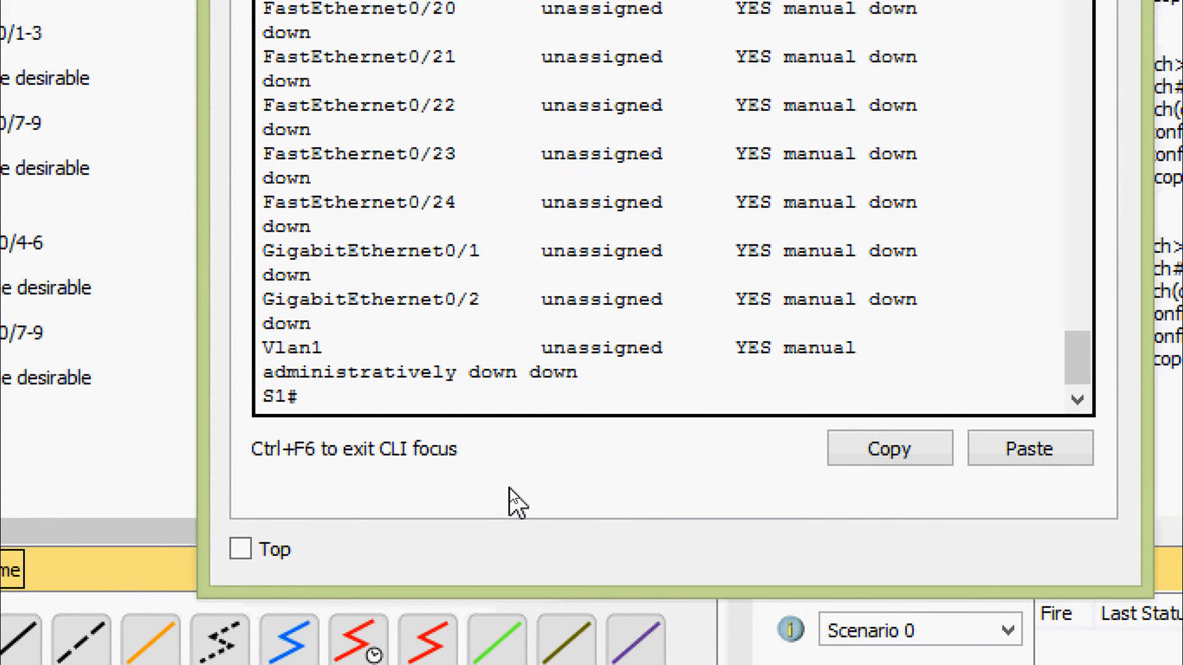
type("conf")
key("Tab")
type("t")
key("Tab")
key("Return")
key("Return")
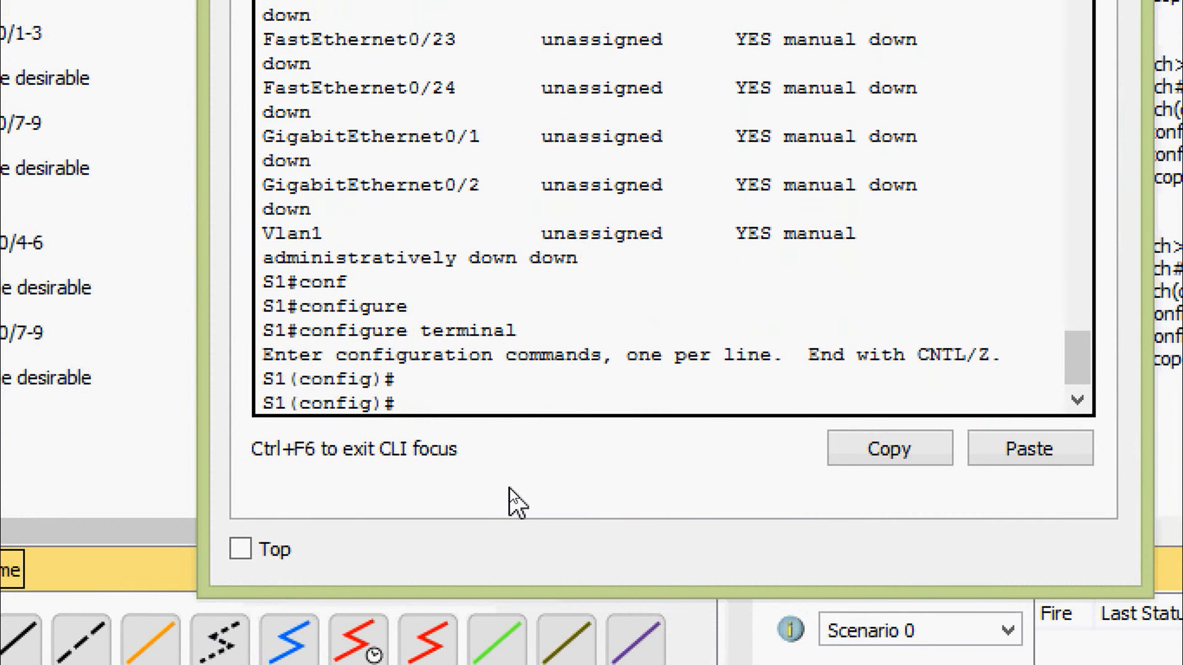
- Set S1's port-channel 1 interface to switchport mode trunk
type("inter")
key("Tab")
scroll(572, 305, "up", 15)
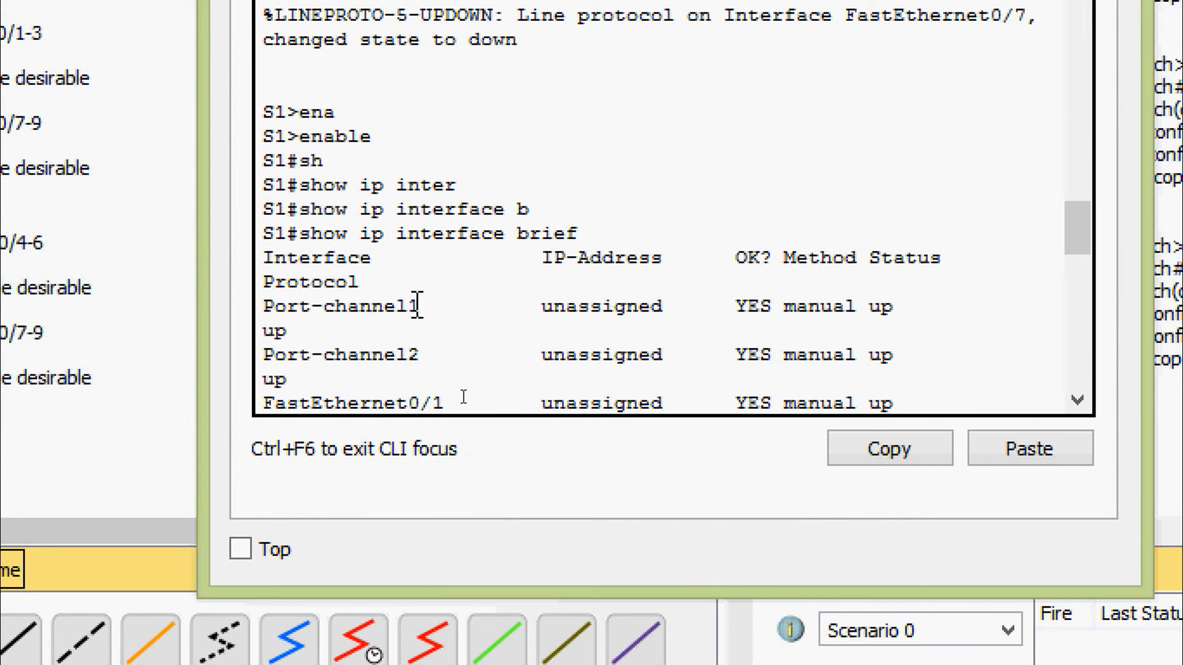
scroll(392, 332, "down", 15)
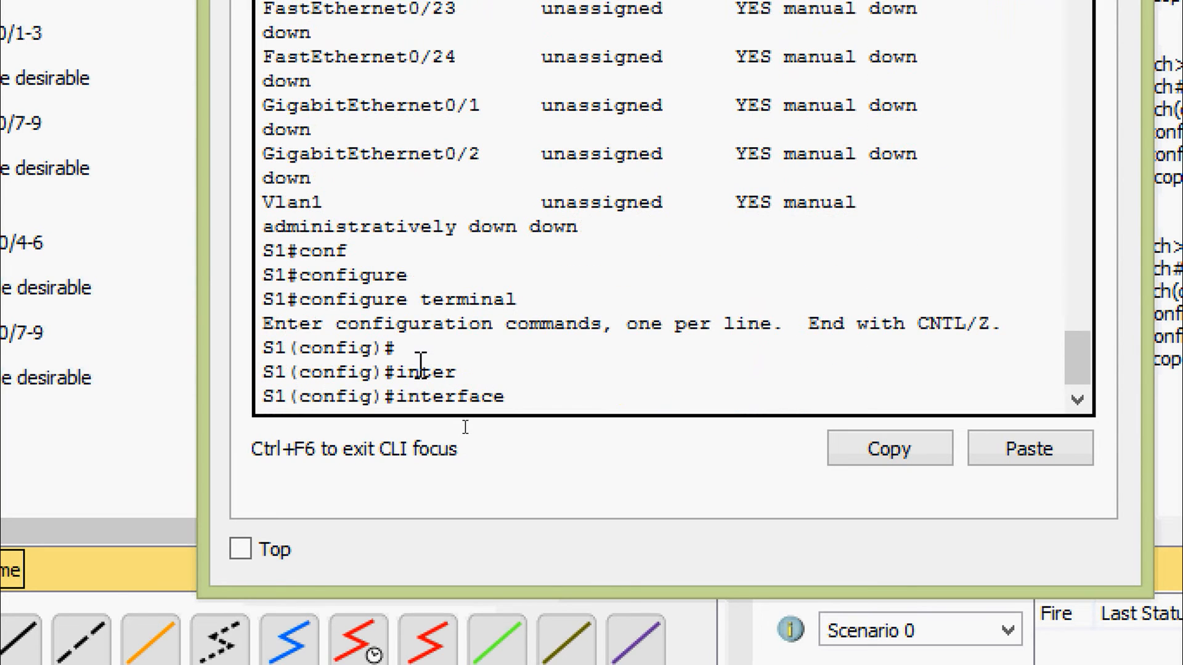
type("port")
key("Tab")
type("1")
key("Return")
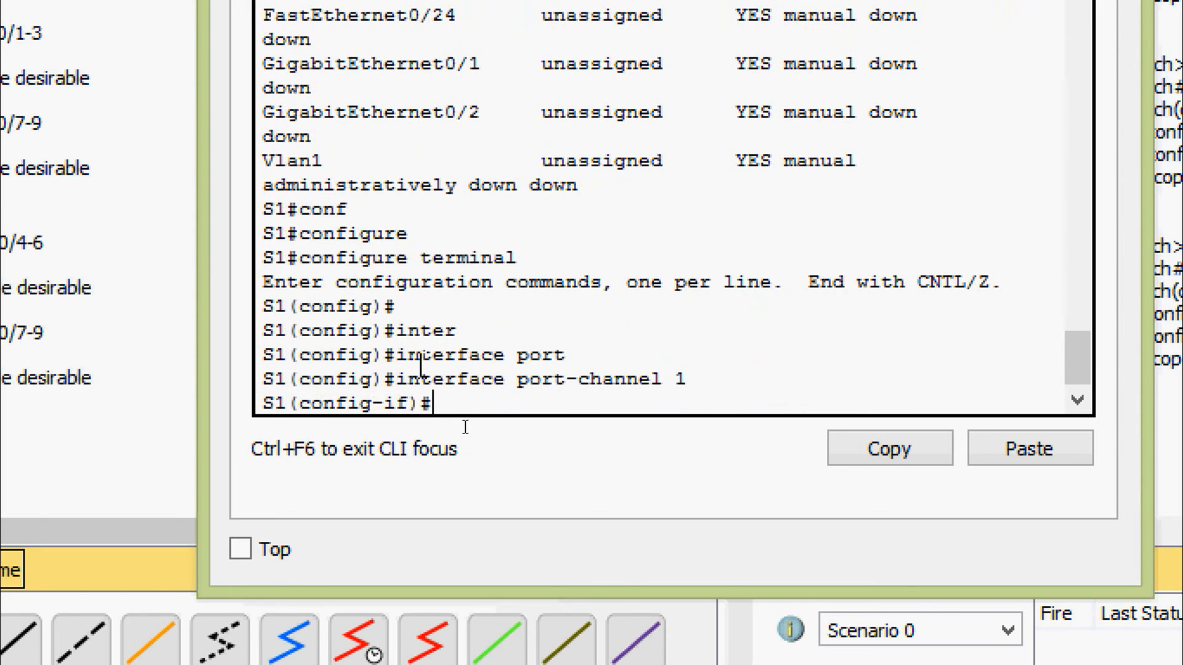
type("swi")
key("Tab")
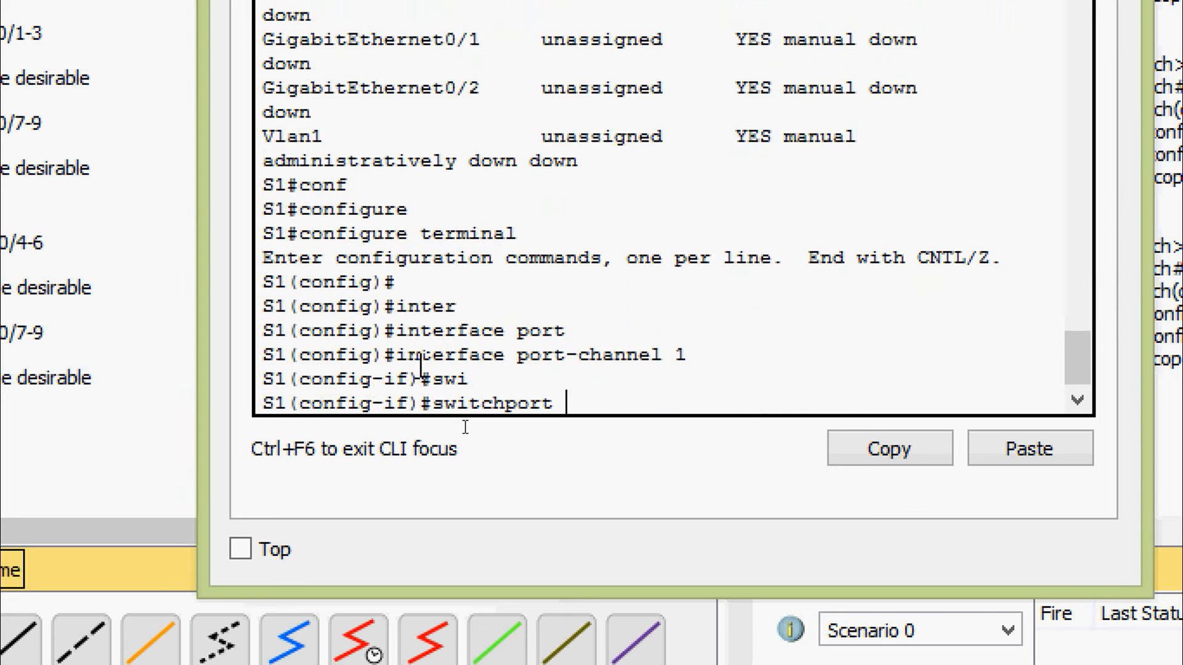
type("mod")
key("Tab")
type("tr")
key("Tab")
key("Return")
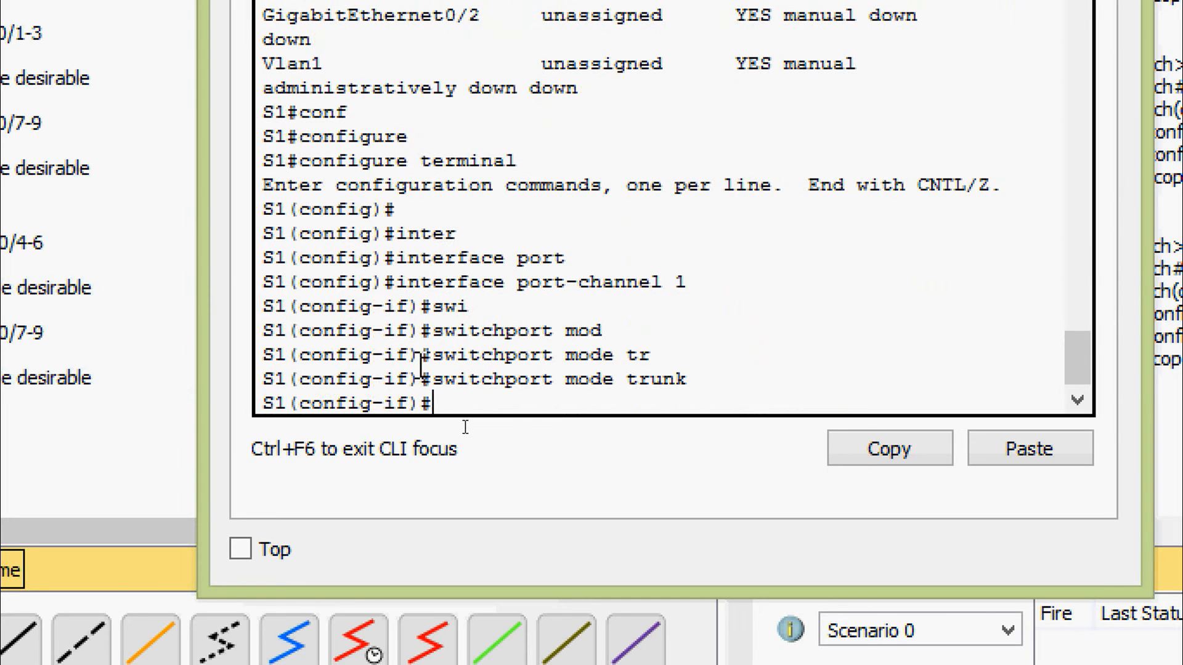
- Set S1's port-channel 2 interface to switchport mode trunk and close the S1 window
type("inter")
key("Tab")
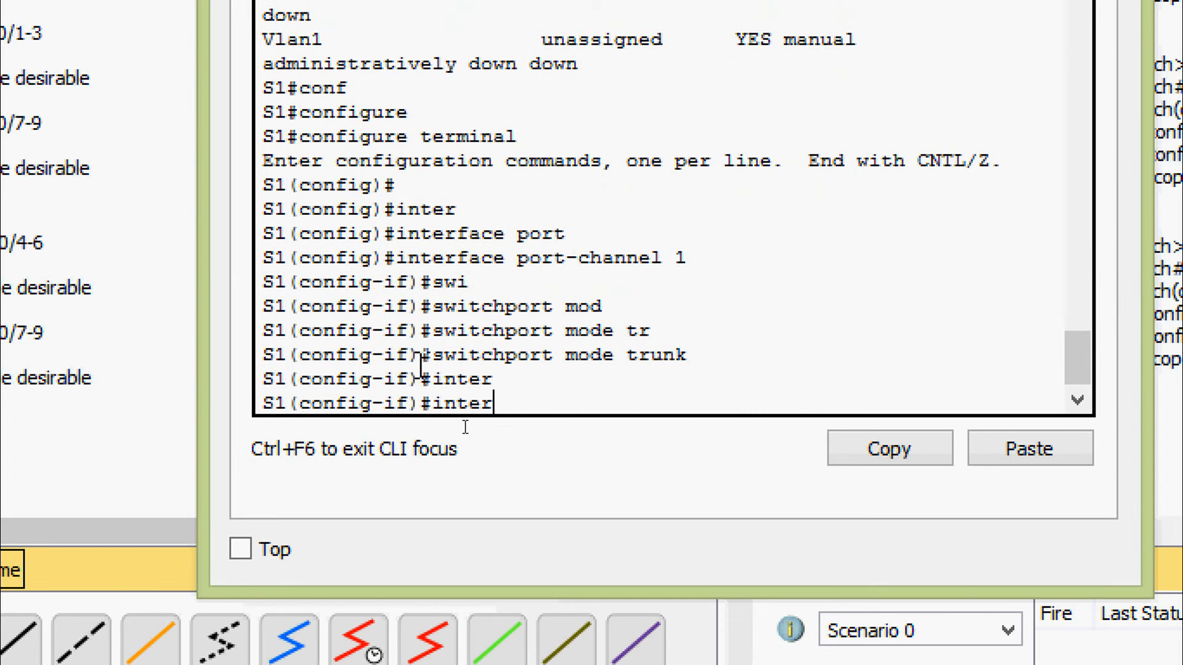
type("port 2")
key("Return")
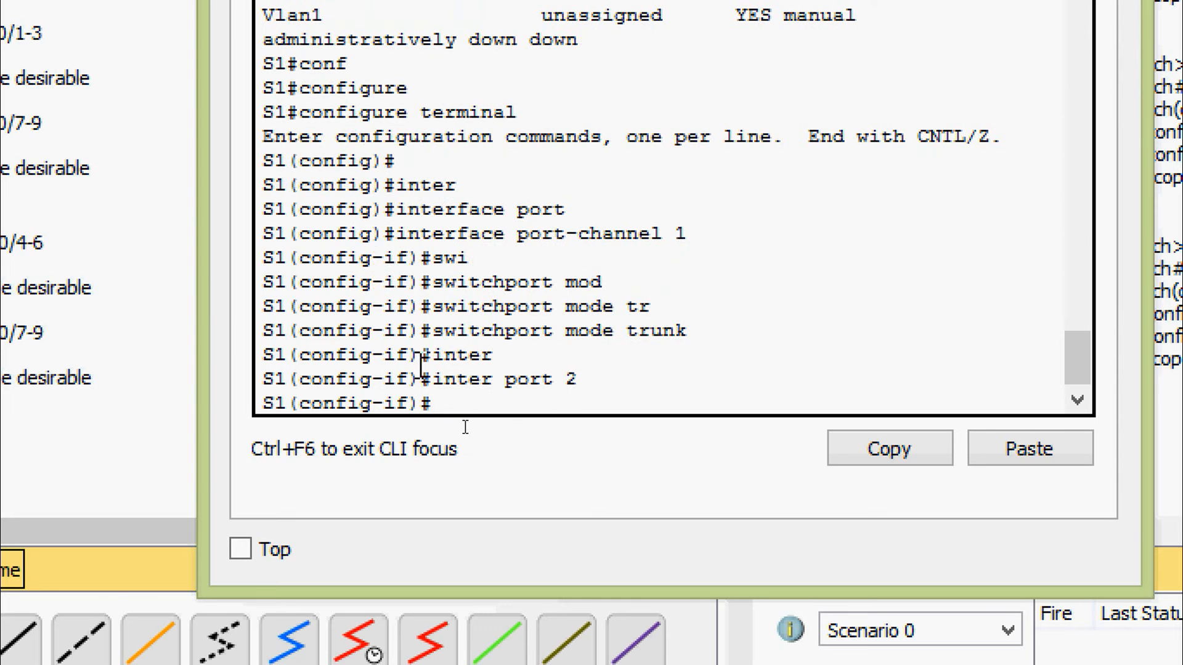
type("swi")
key("Tab")
type("mod")
key("Tab")
type("tr")
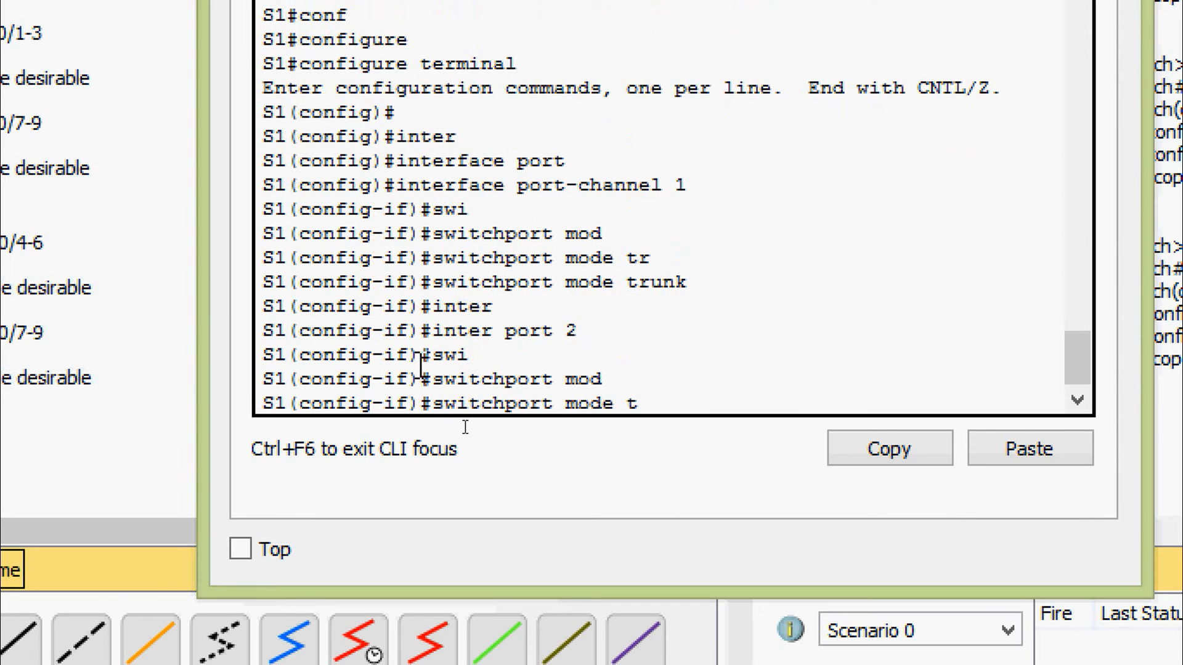
key("Tab")
key("Return")
key("Return")
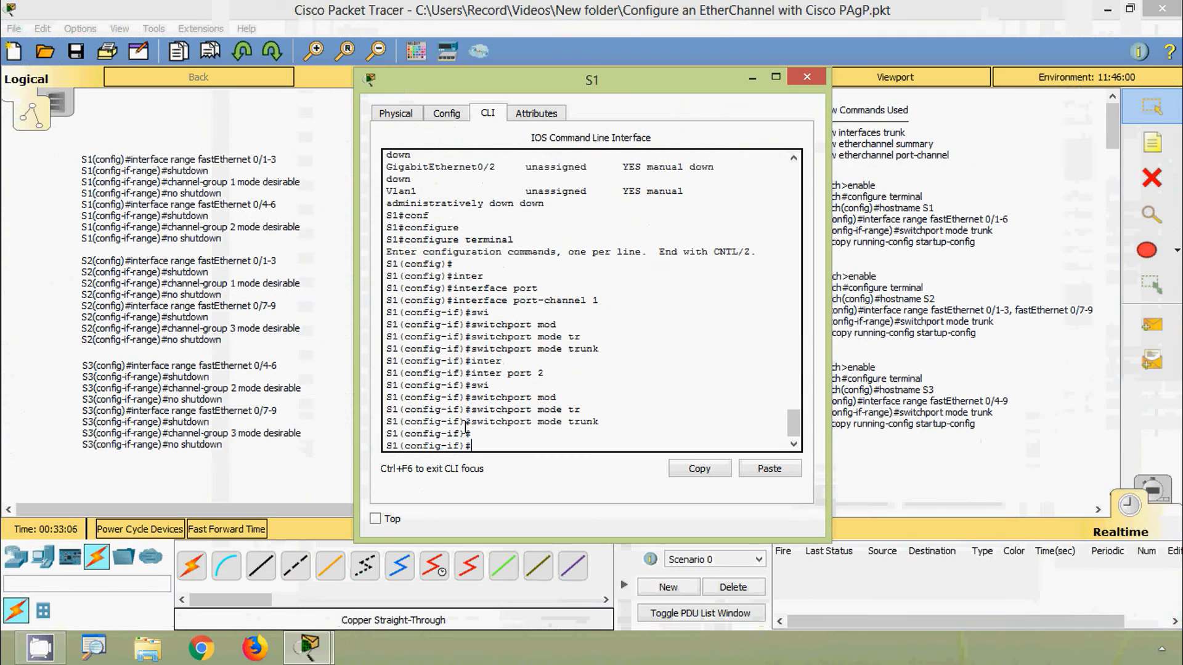
left_click(808, 77)
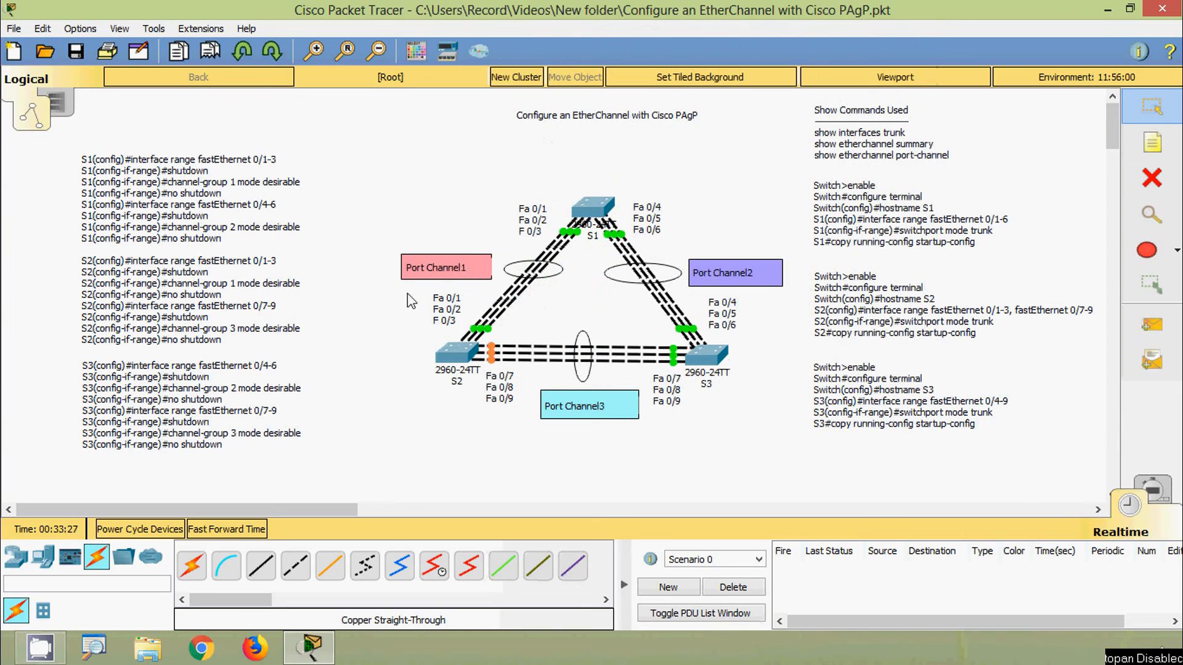
- Reopen S2's command line, run show ip interface brief and examine the Port-channel1 and Port-channel3 entries
left_click(456, 356)
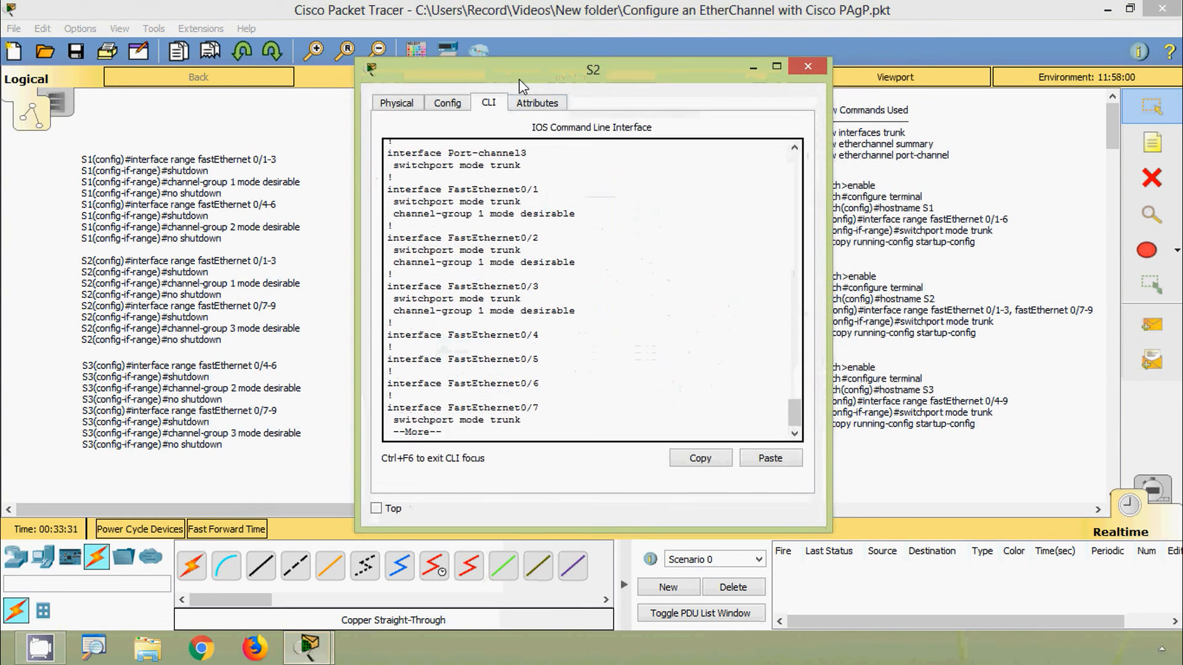
left_click_drag(519, 78, 523, 44)
key("q")
key("Return")
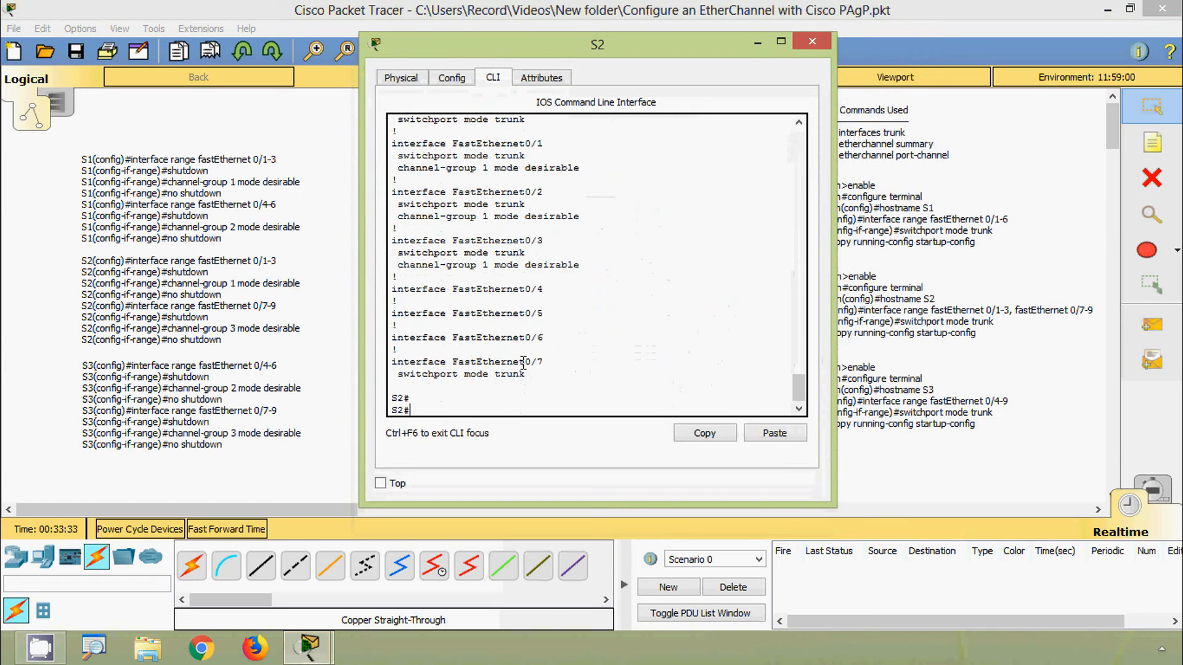
type("sh")
key("Tab")
type("ip int br")
key("Return")
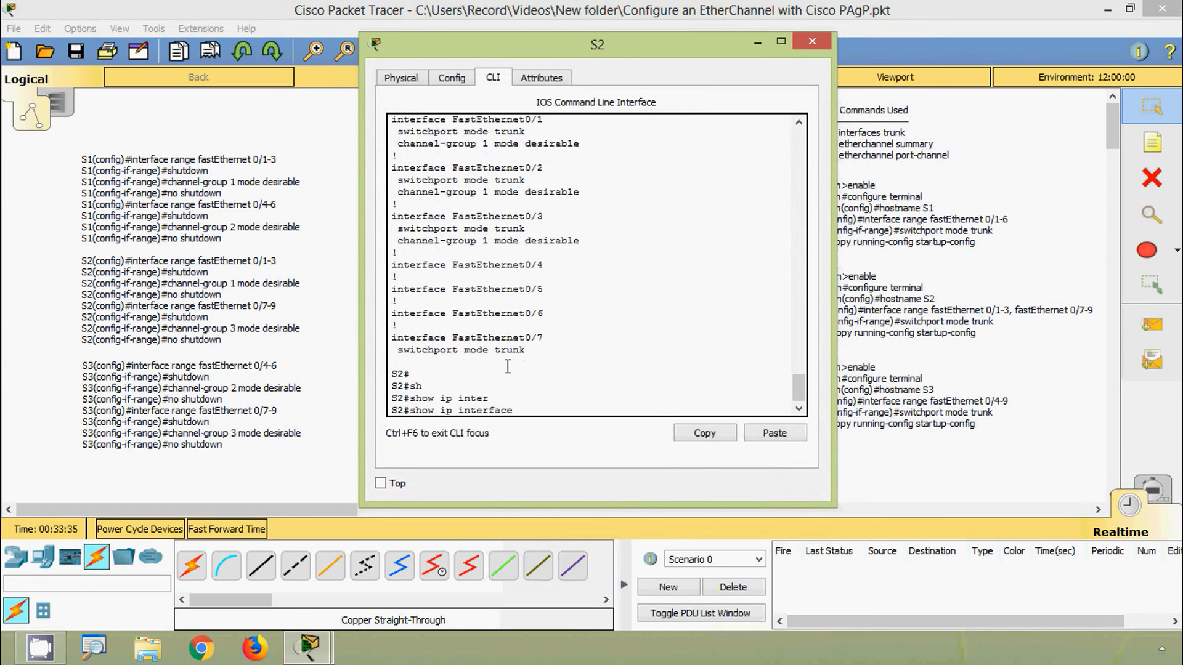
scroll(497, 369, "up", 5)
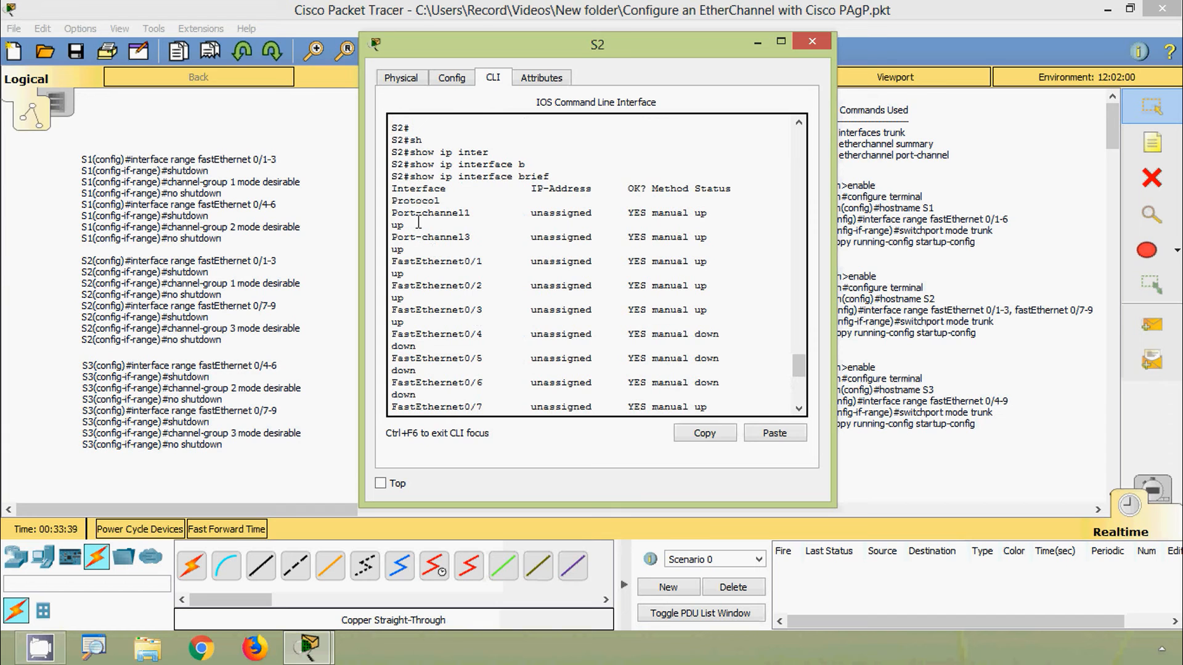
scroll(477, 305, "down", 5)
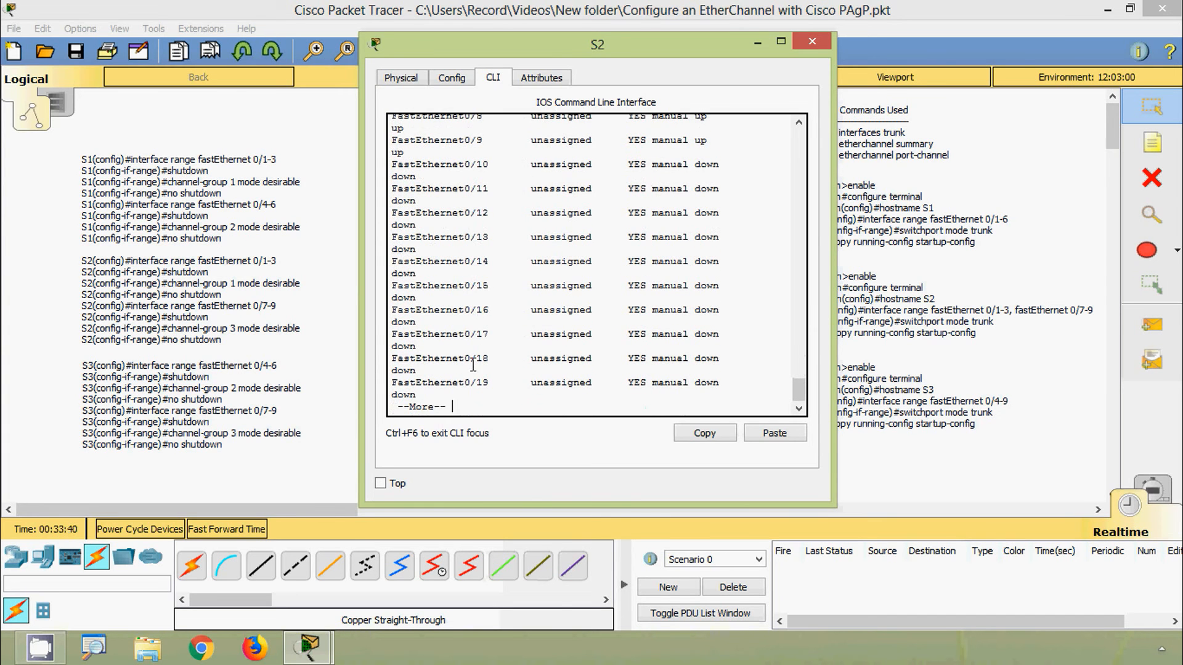
type("q")
- Enter global configuration mode on S2 with configure terminal
type("co")
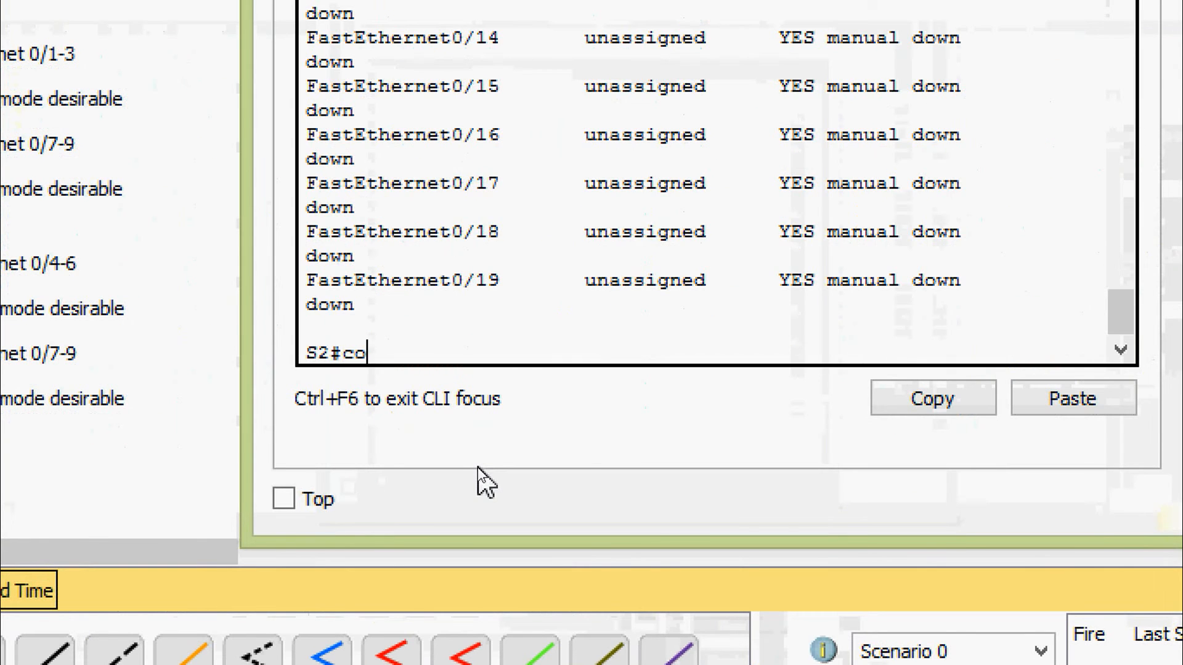
type("nf")
key("Tab")
type("t")
key("Tab")
key("Return")
- Set S2's port-channel 1 interface to switchport mode trunk
type("inter")
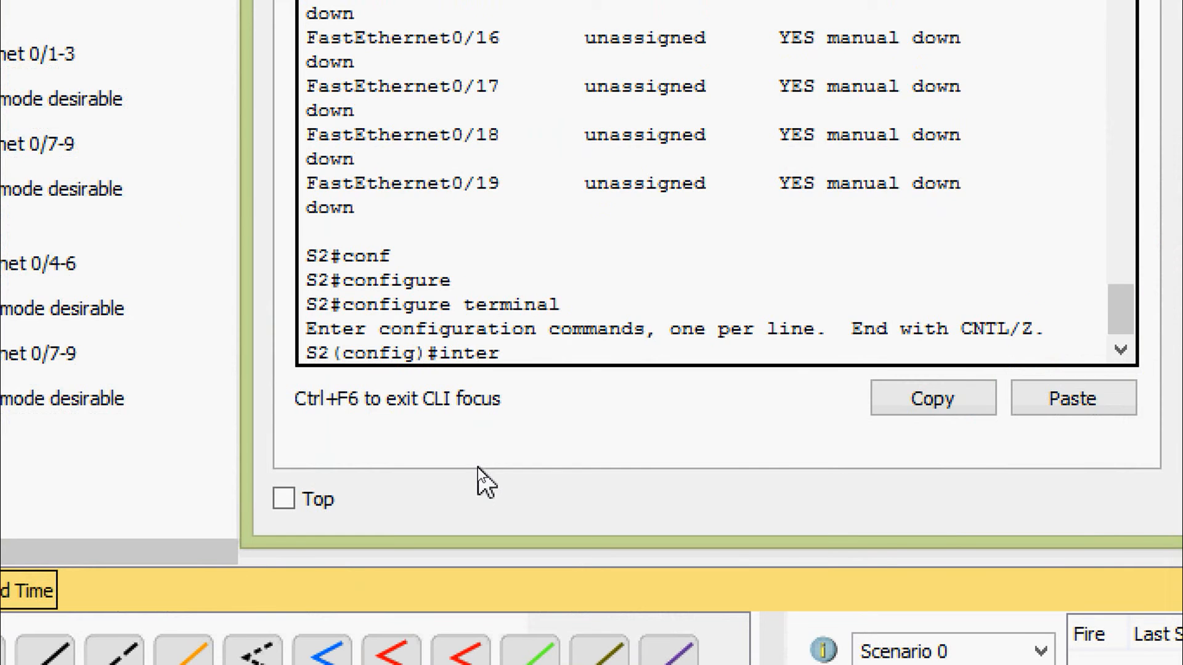
key("Tab")
type("pro")
key("Tab")
key("BackSpace")
key("BackSpace")
type("or")
key("Tab")
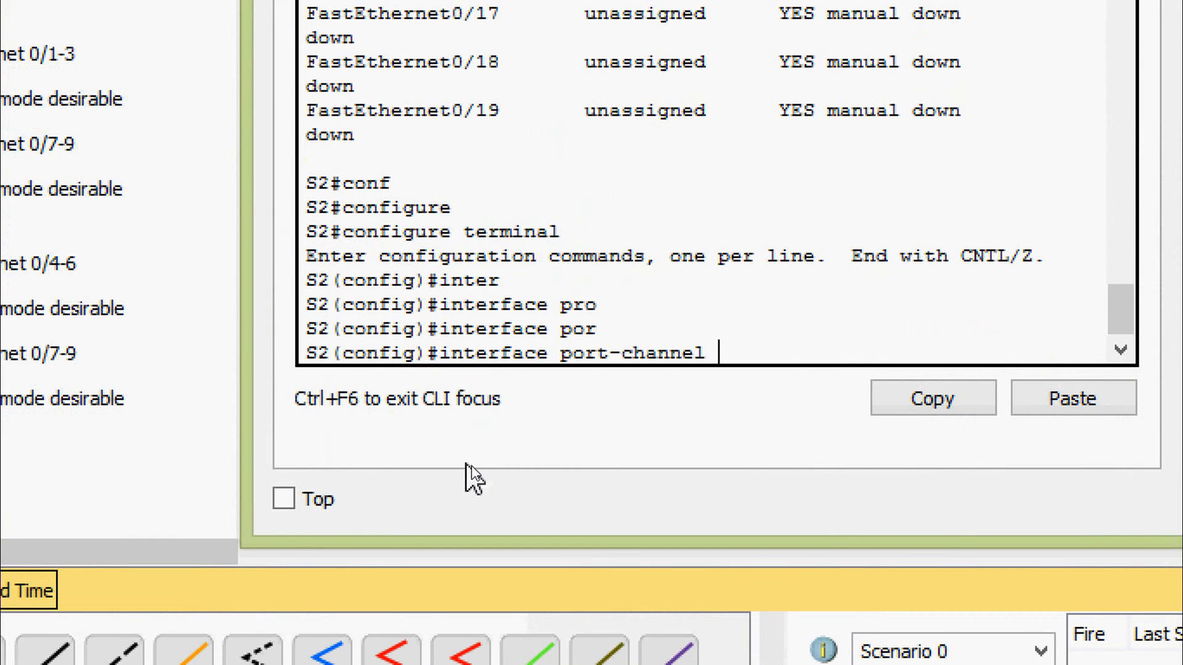
type("1")
key("Return")
type("sw")
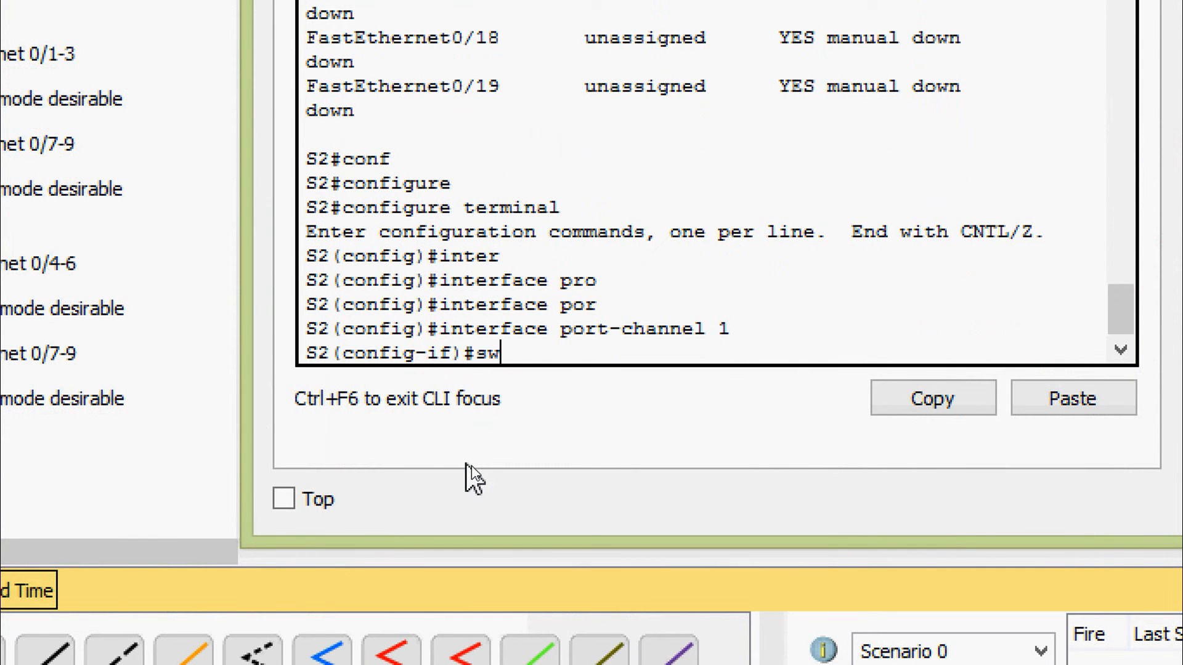
key("Tab")
type("mo")
key("Tab")
type("tr")
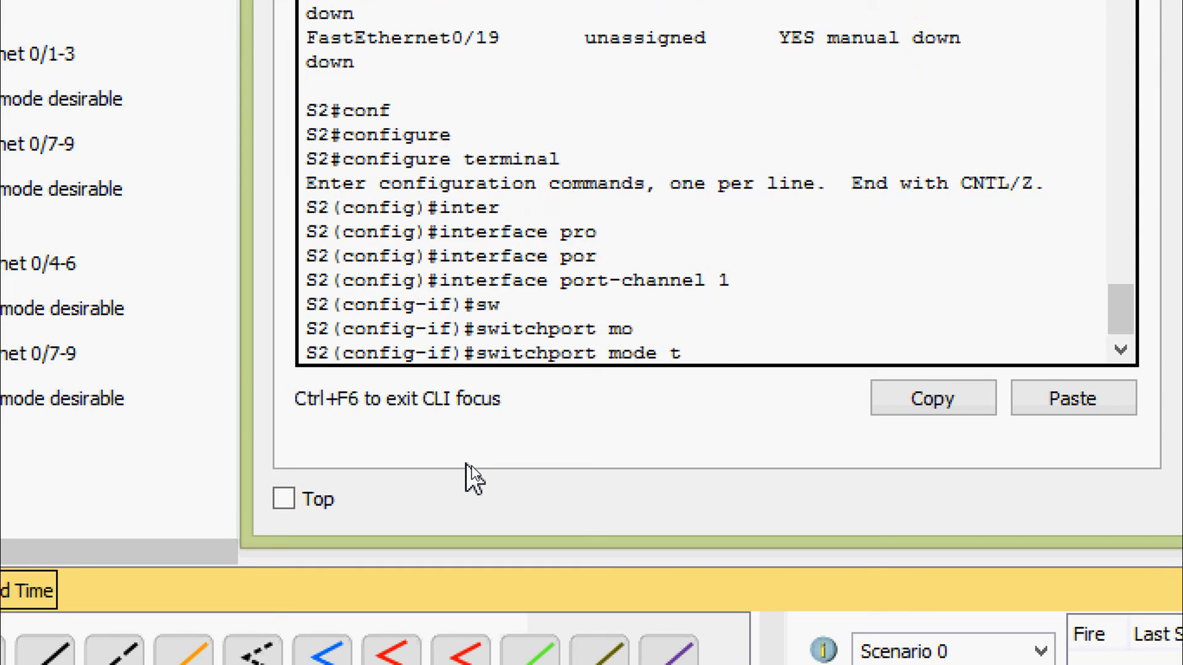
key("Tab")
key("Return")
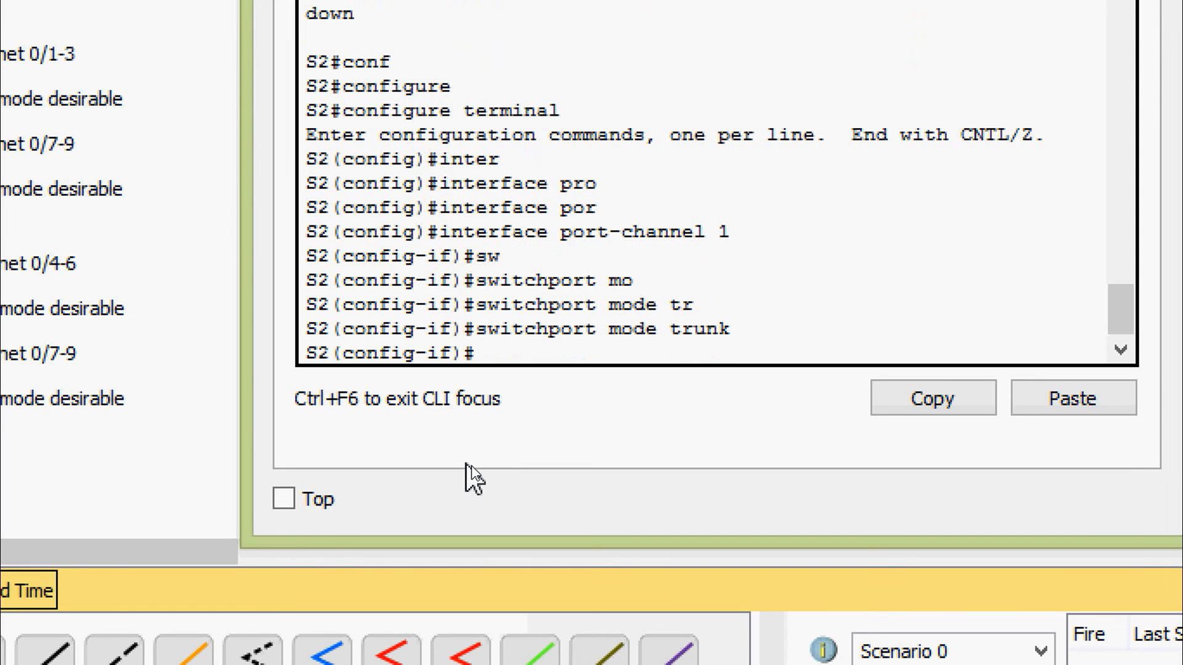
- Set S2's port-channel 3 interface to switchport mode trunk and close the S2 window
type("int ")
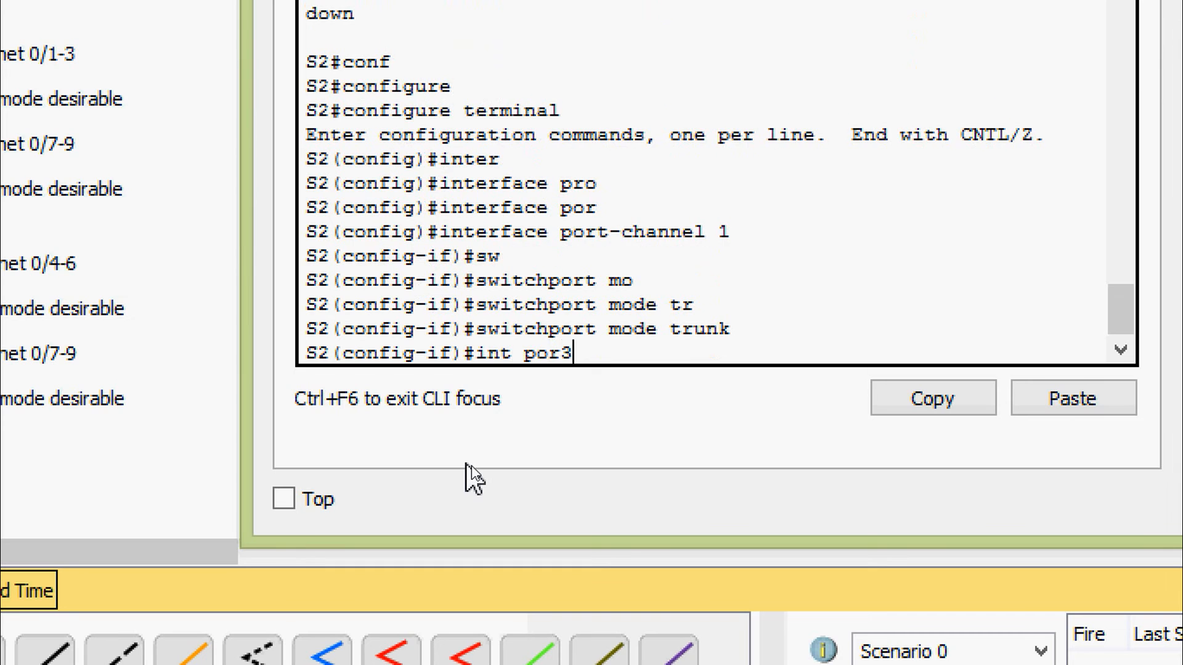
type("por3")
key("Return")
type("sw")
key("Tab")
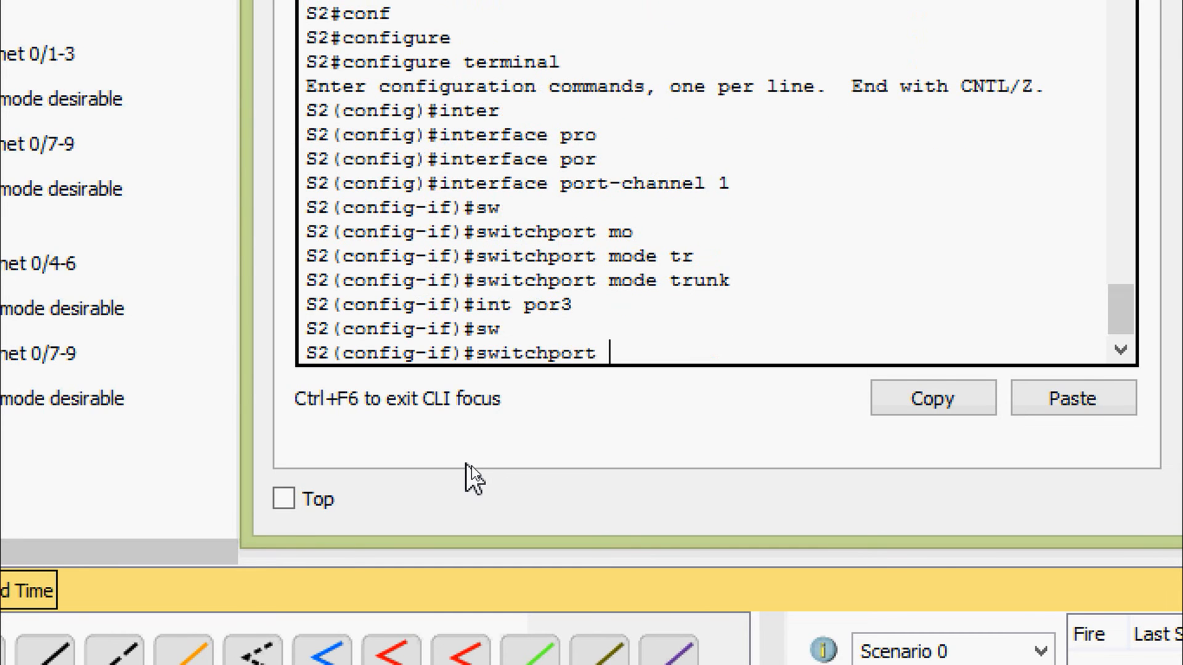
type("mod")
key("Tab")
type("tr")
key("Tab")
key("Return")
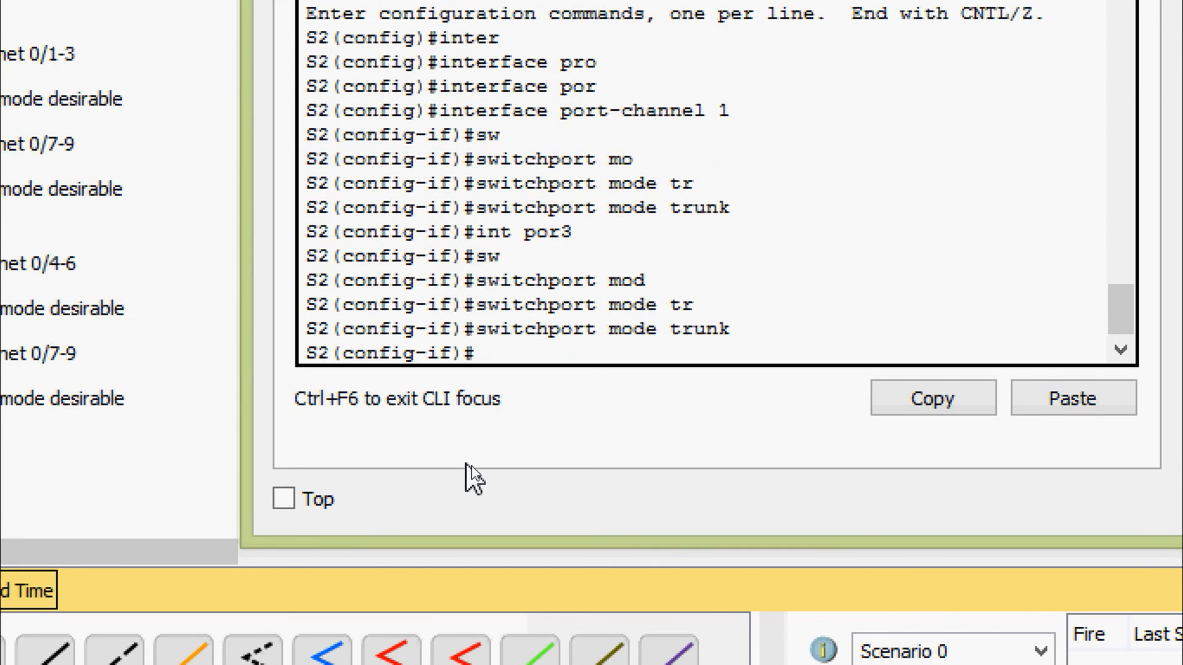
key("Return")
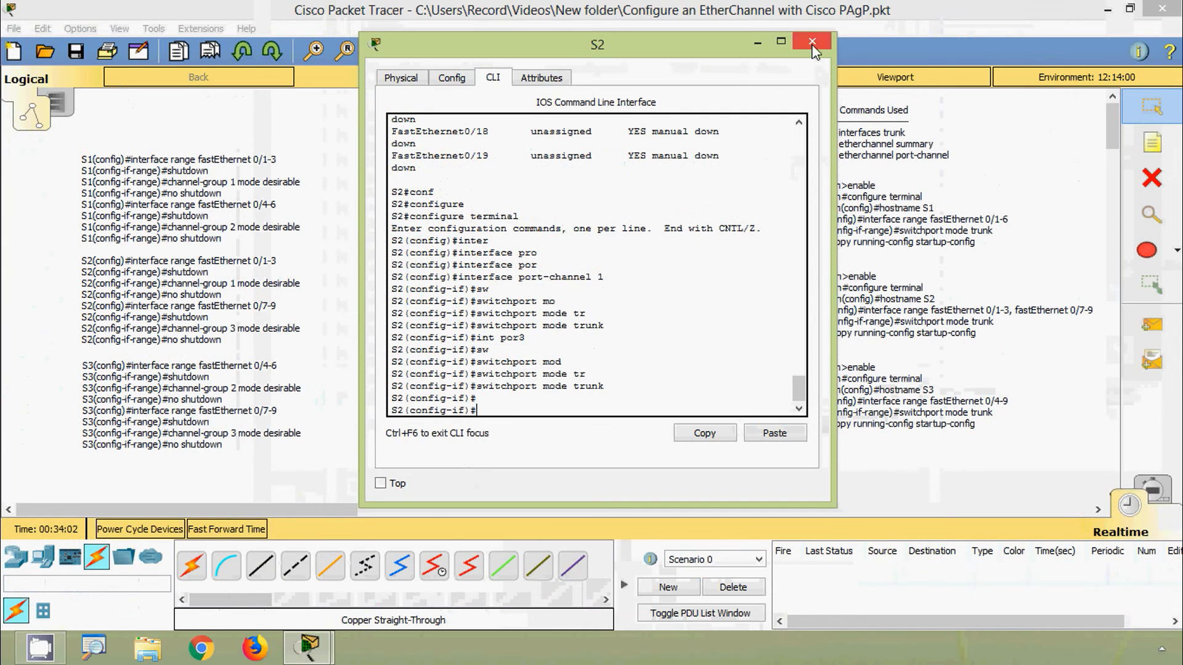
left_click(853, 26)
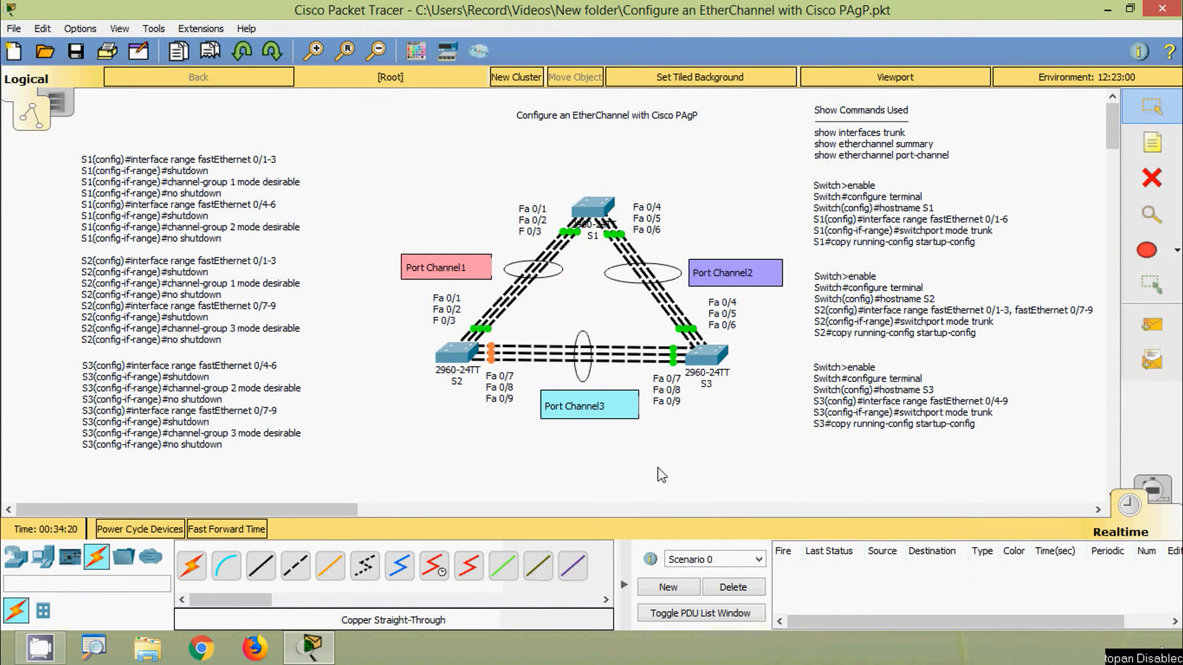
- Reopen S3's command line, run show ip interface brief and examine the Port-channel2 and Port-channel3 entries
left_click(711, 361)
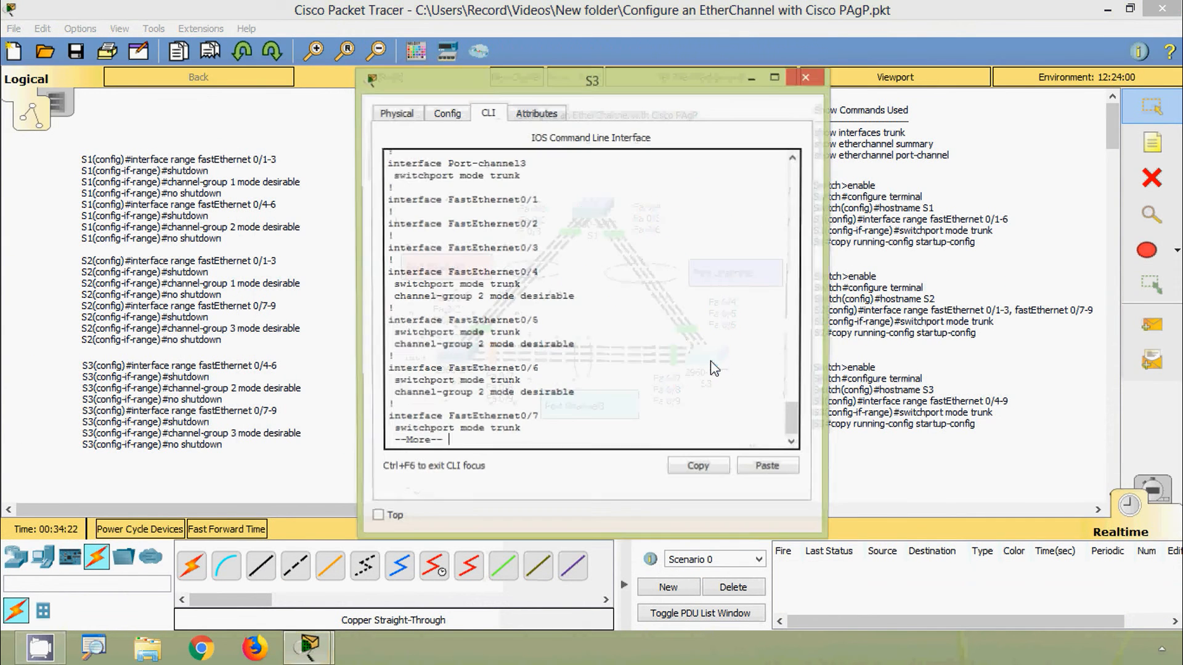
left_click(512, 444)
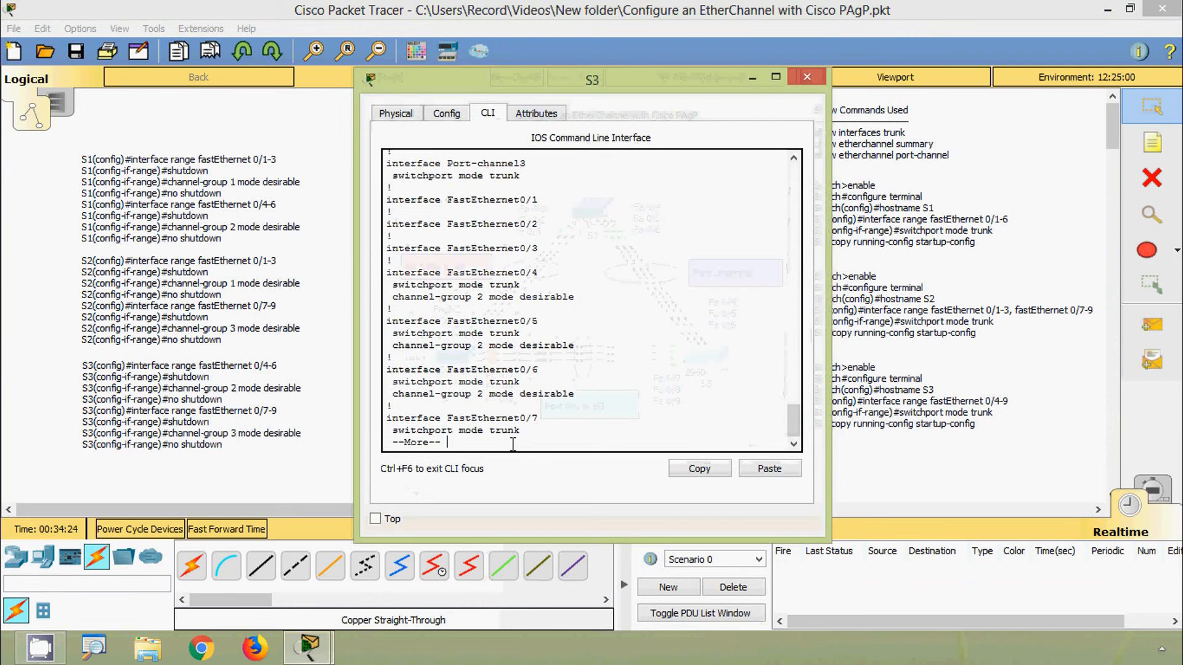
key("ctrl+c")
key("Return")
type("sh")
key("Tab")
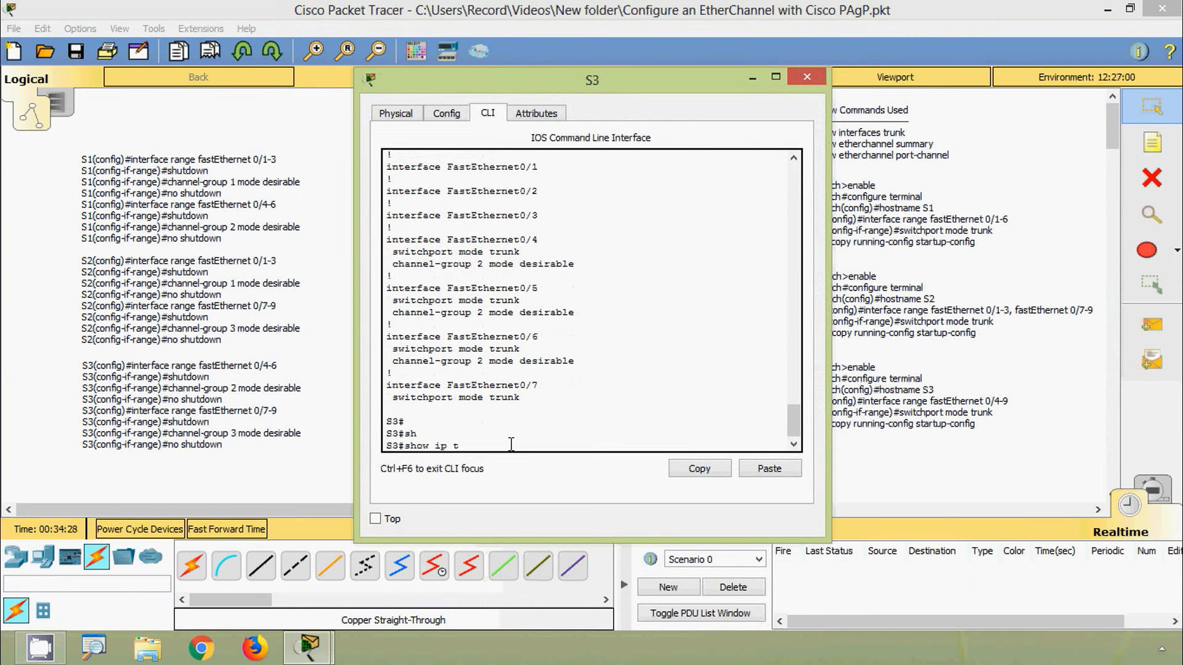
type("ip inter")
key("Tab")
type("br")
key("Return")
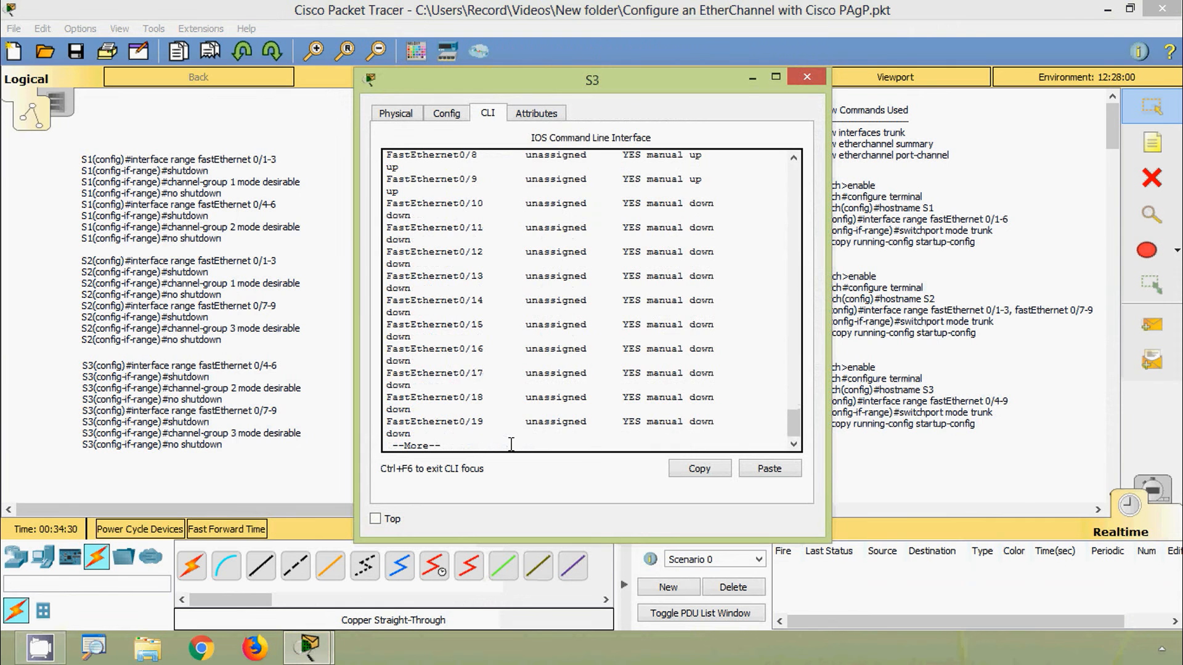
scroll(532, 332, "up", 10)
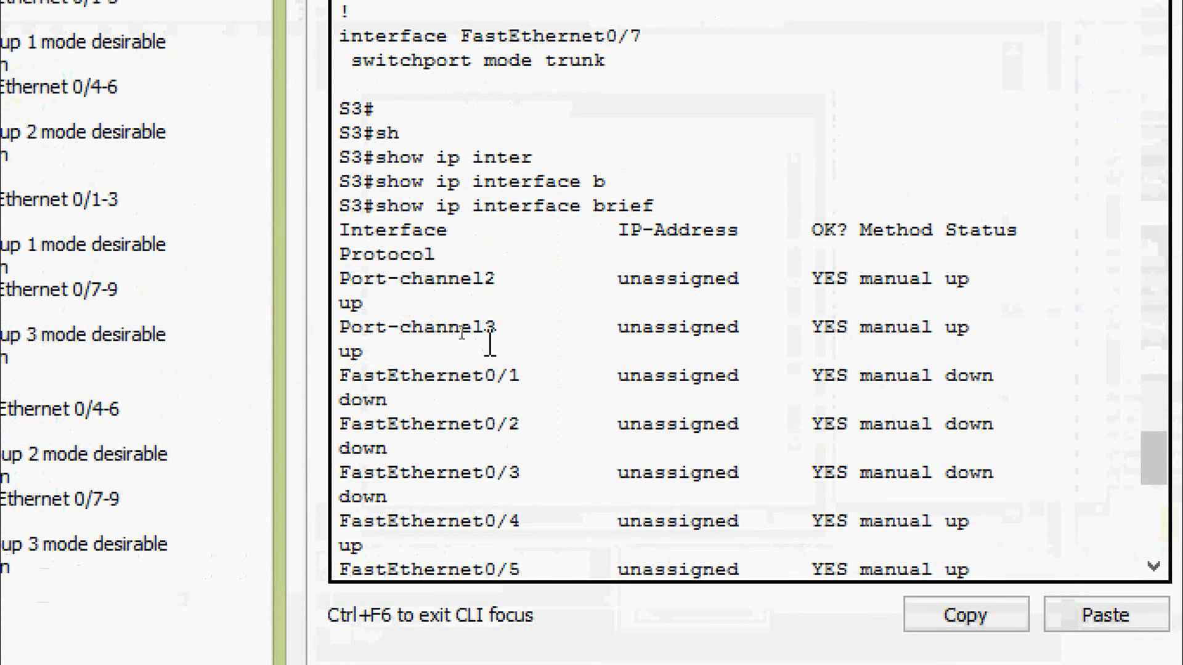
scroll(489, 341, "down", 3)
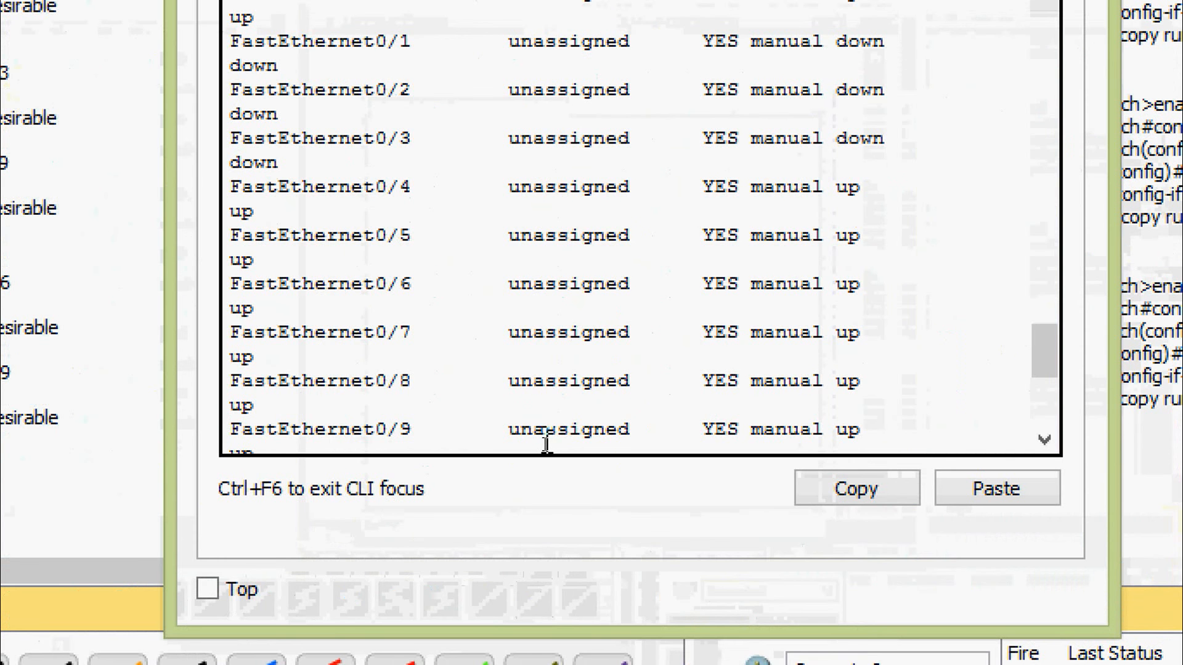
scroll(539, 440, "down", 7)
key("Return")
key("Return")
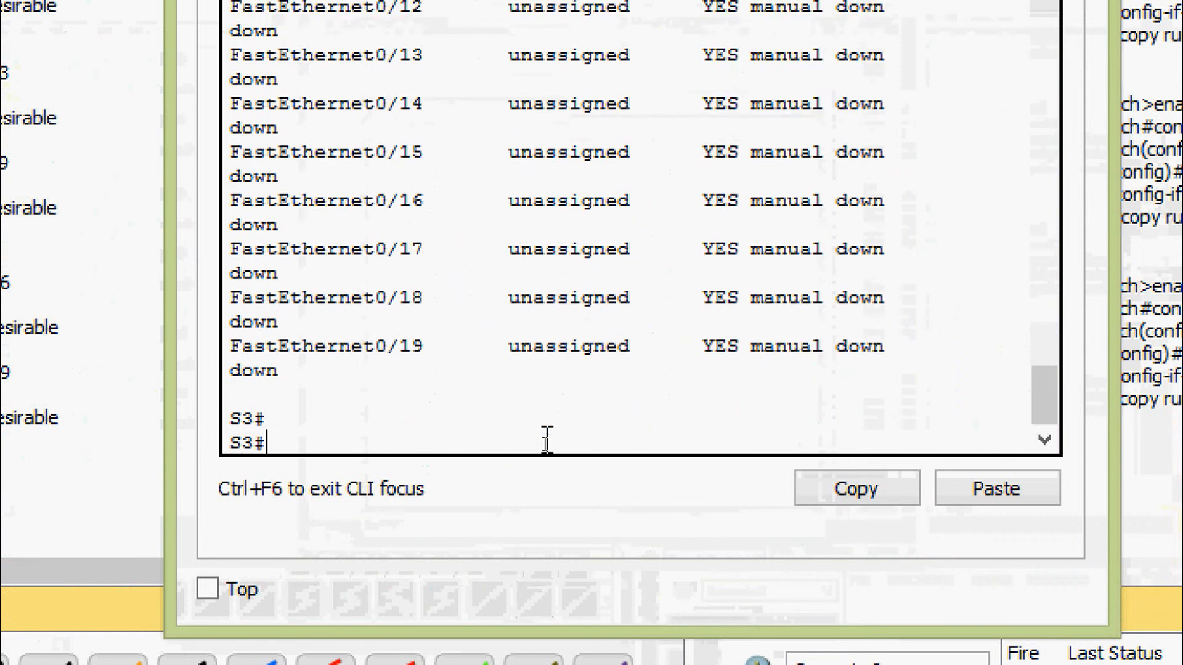
- Enter global configuration mode on S3 with configure terminal
type("conf")
key("Tab")
type("t")
key("Tab")
key("Return")
- Set S3's port-channel 2 interface to switchport mode trunk
type("inter")
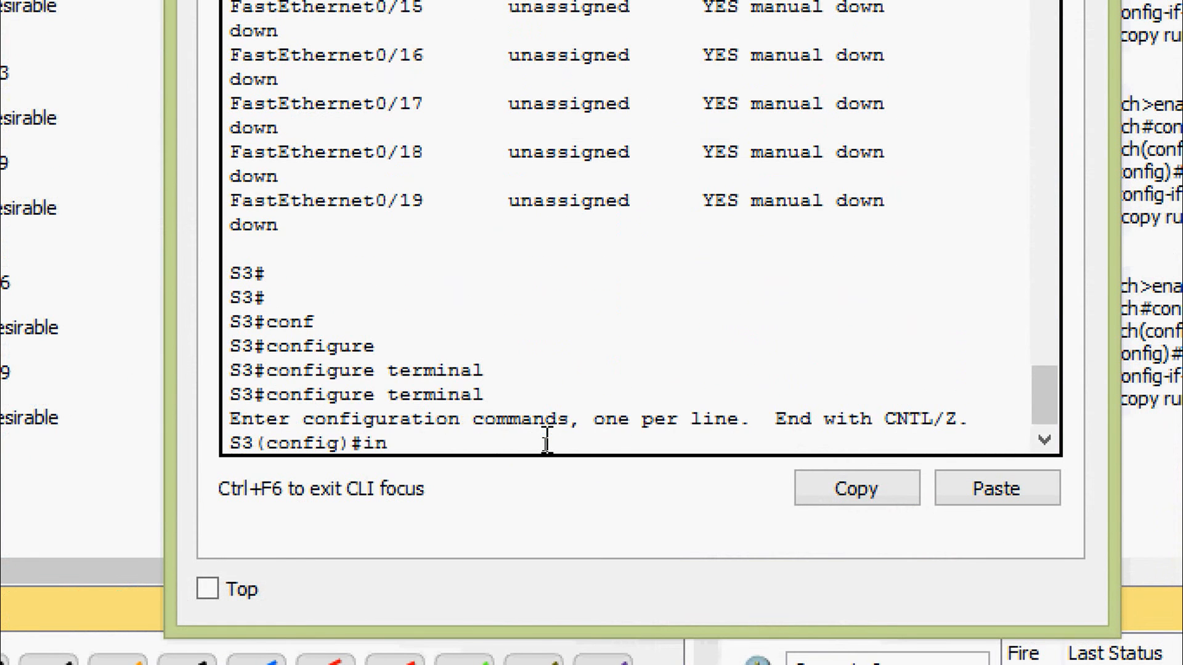
key("Tab")
type("pr")
key("Tab")
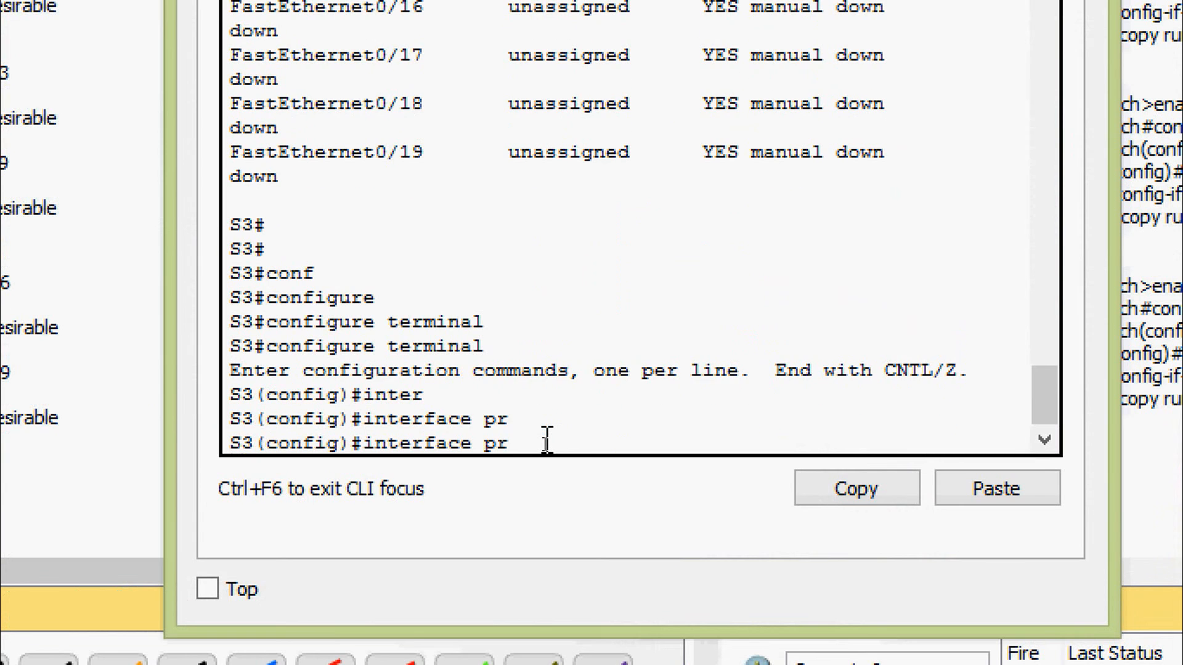
key("Tab")
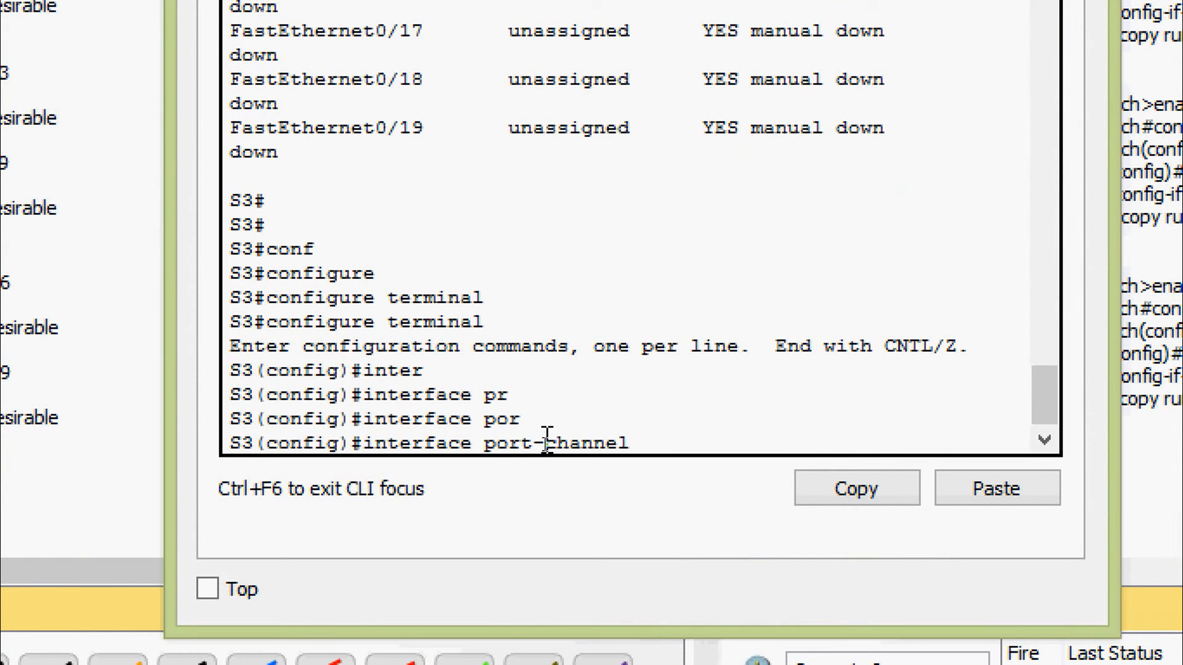
type("2")
key("Return")
type("swi")
key("Tab")
type("mo")
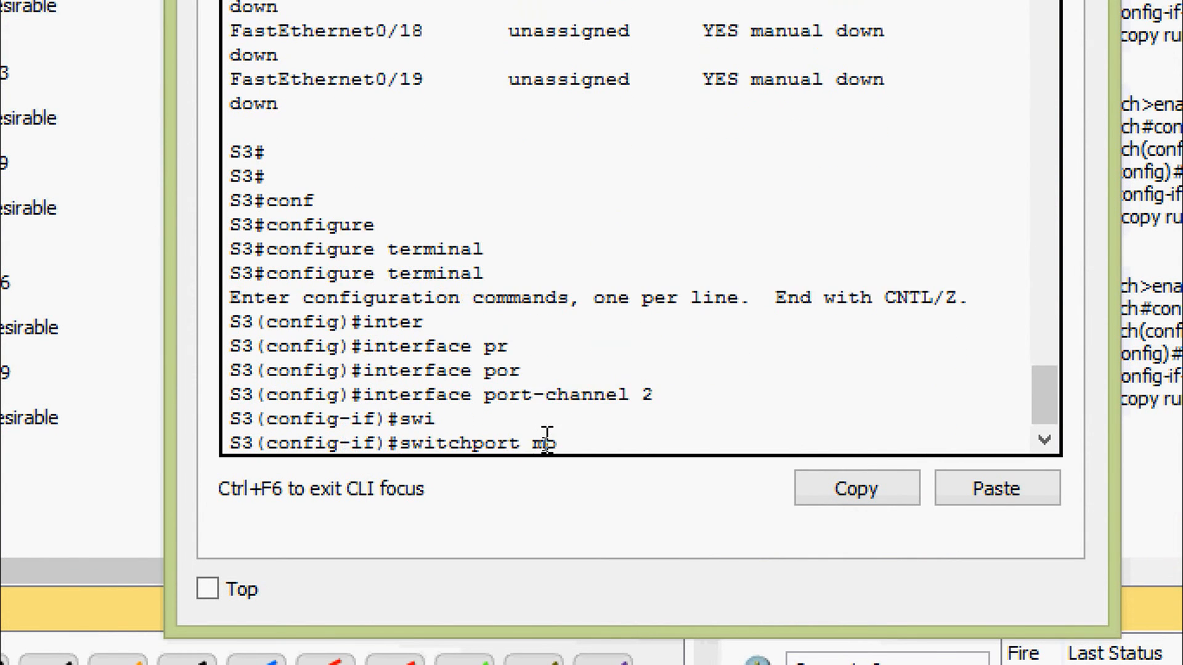
type("d")
key("Tab")
type("tr")
key("Tab")
key("Return")
key("Return")
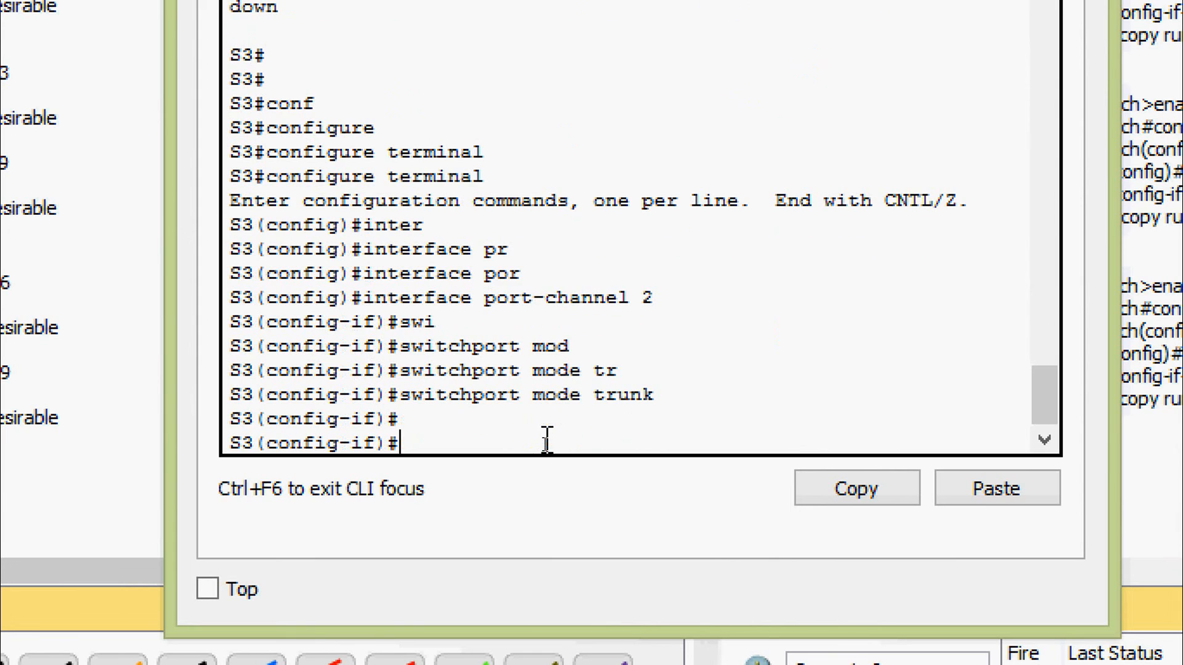
- Set S3's port-channel 3 interface to switchport mode trunk and close the S3 window
type("int por")
type(" 3")
key("Return")
type("swi")
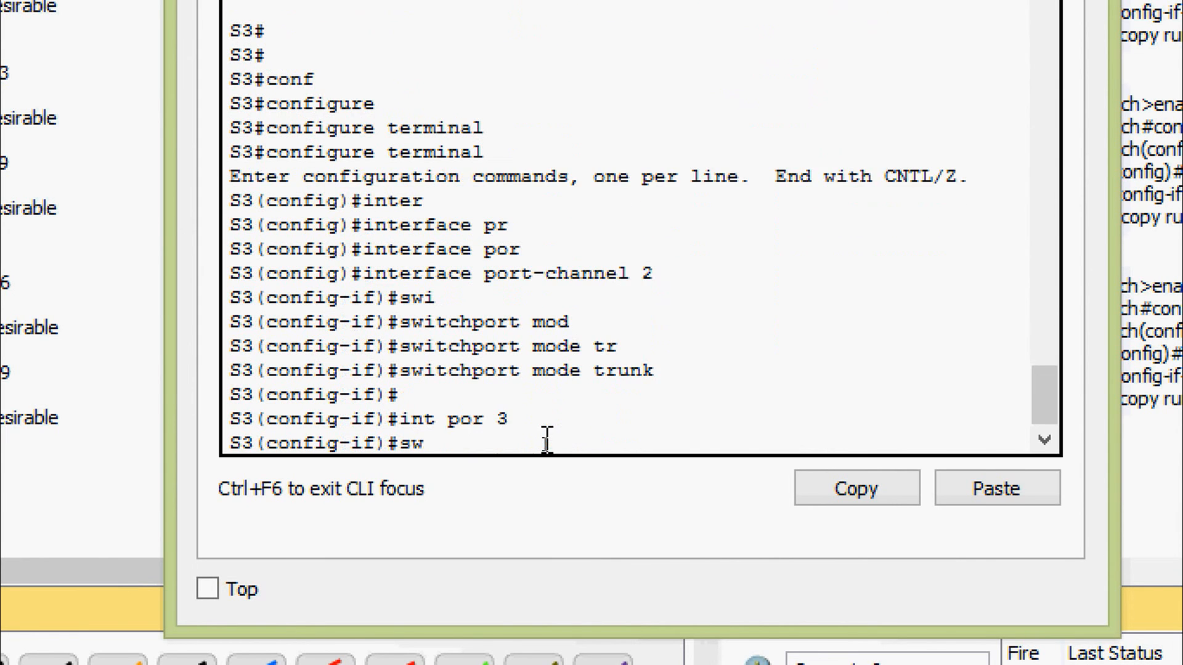
key("Tab")
type("mod")
key("Tab")
type("tr")
key("Tab")
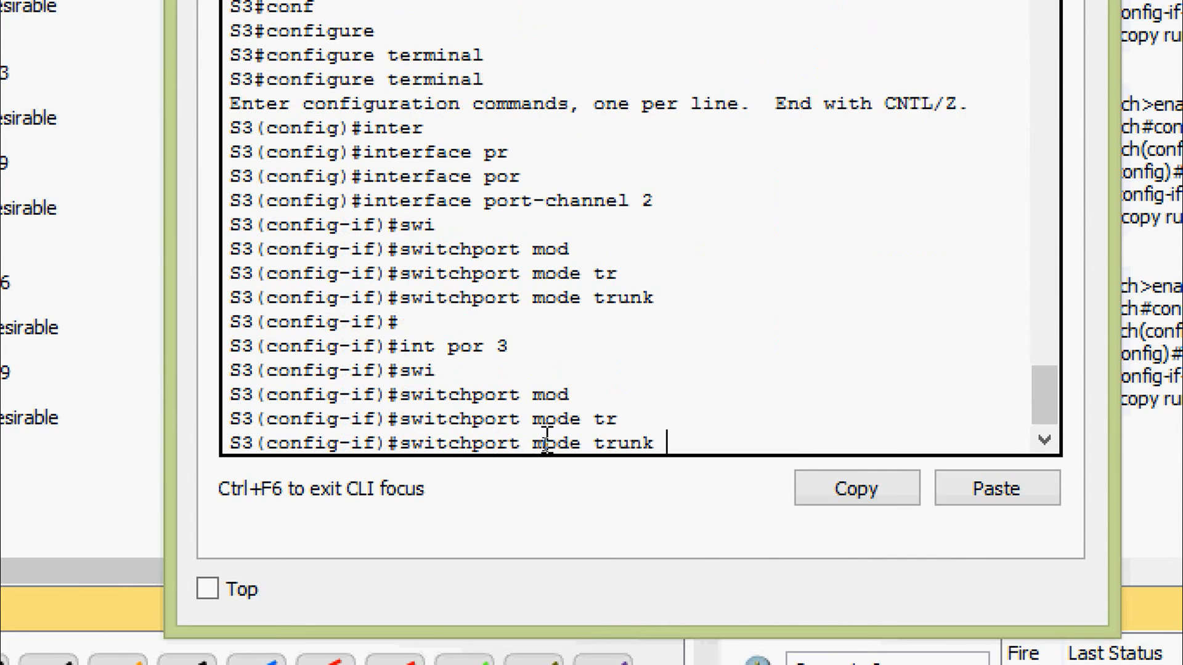
key("Return")
key("Return")
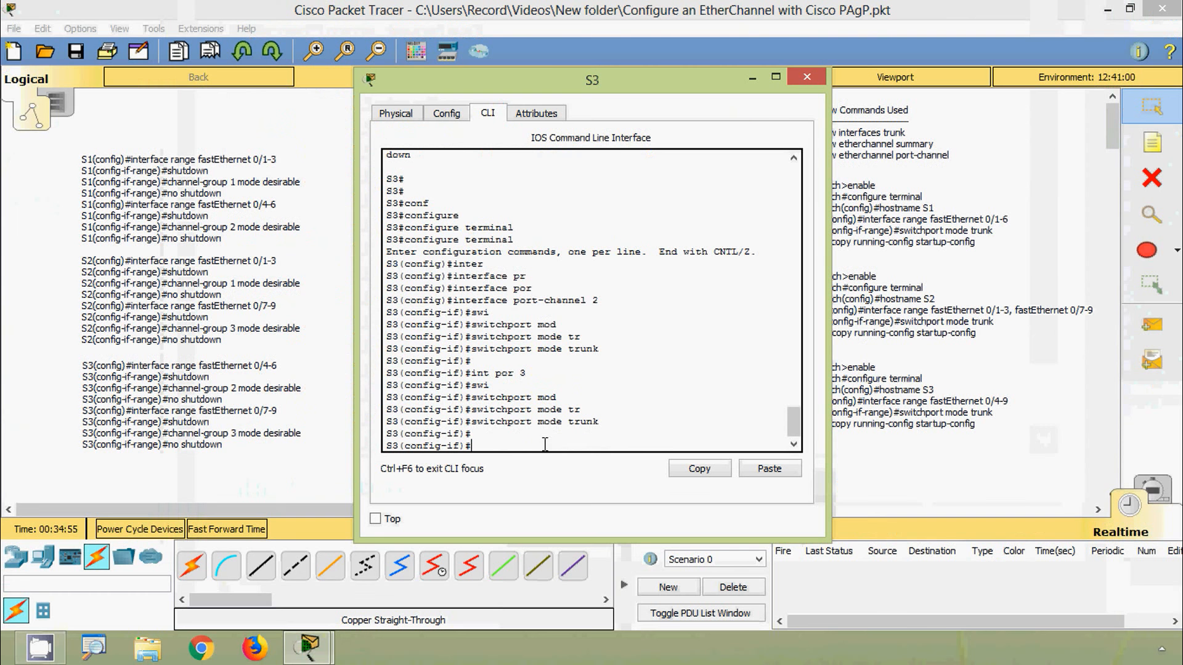
left_click(793, 80)
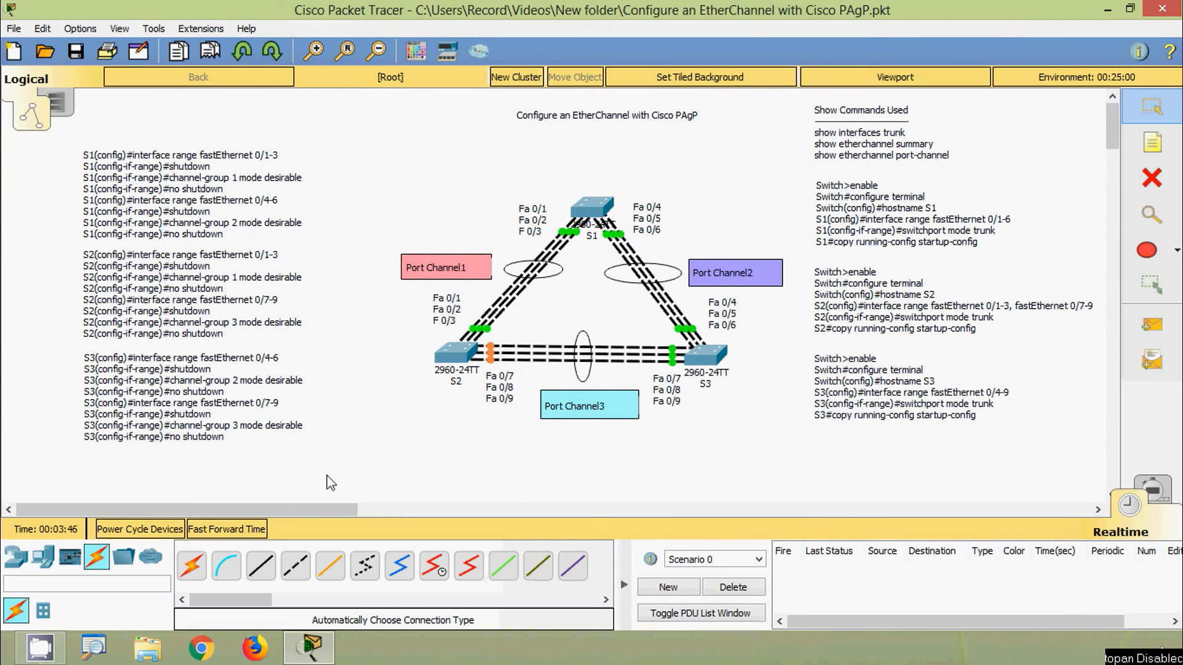
- Add a generic PC-PT end device to the topology just above switch S1
left_click(43, 557)
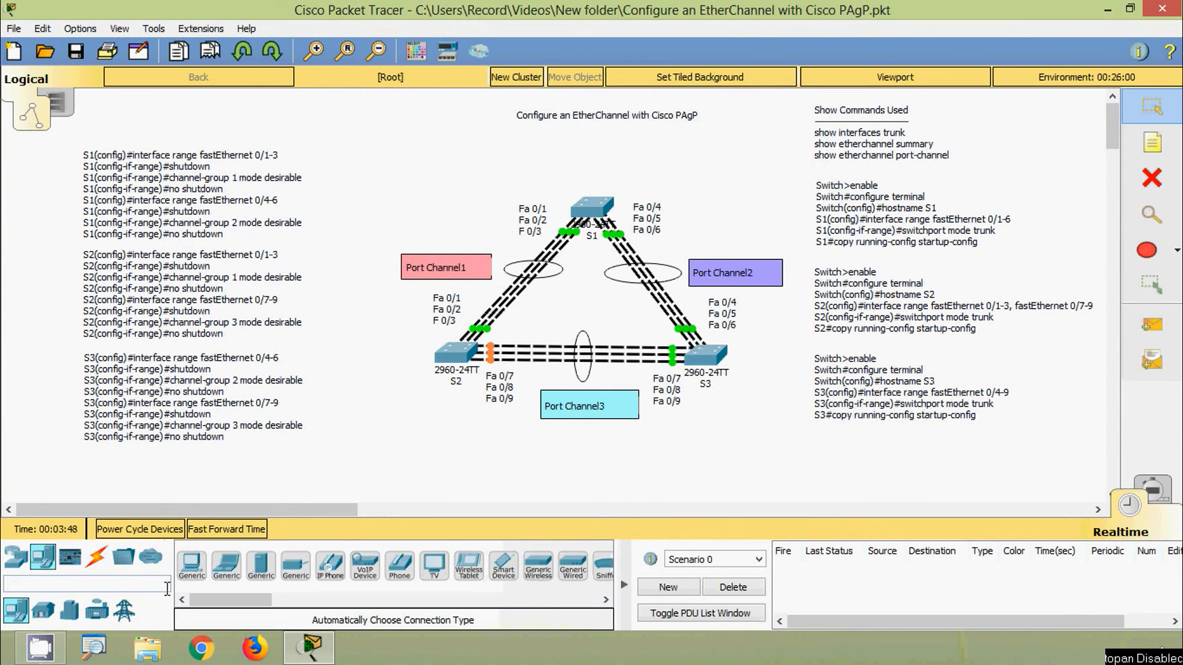
left_click(192, 565)
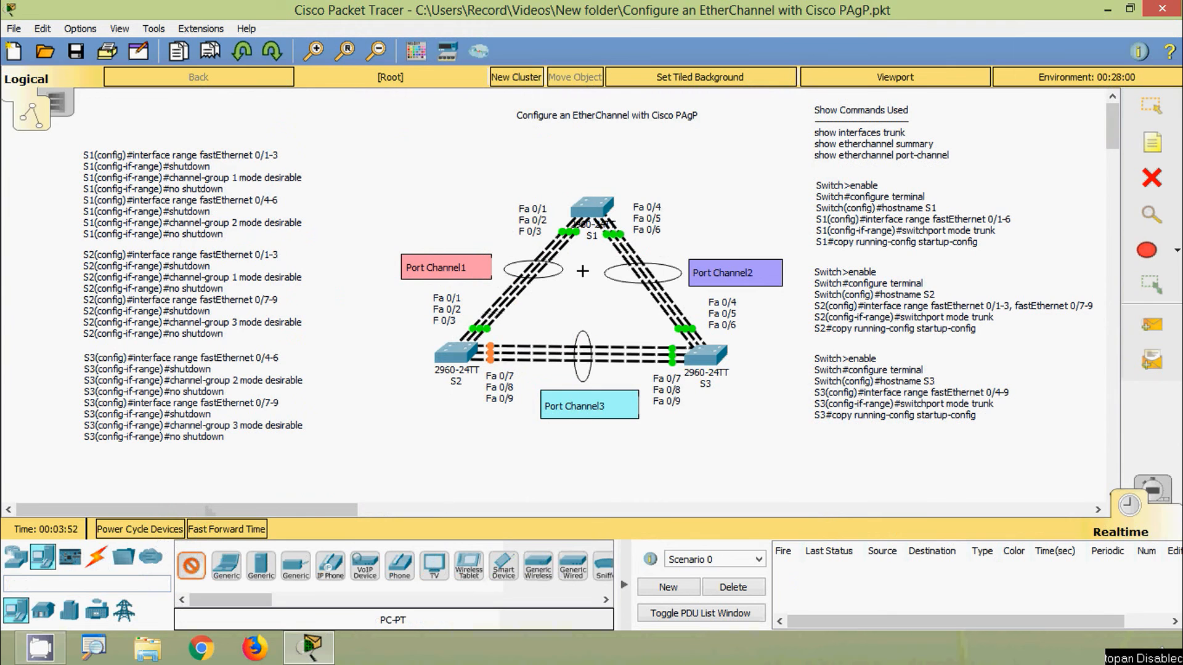
left_click(594, 145)
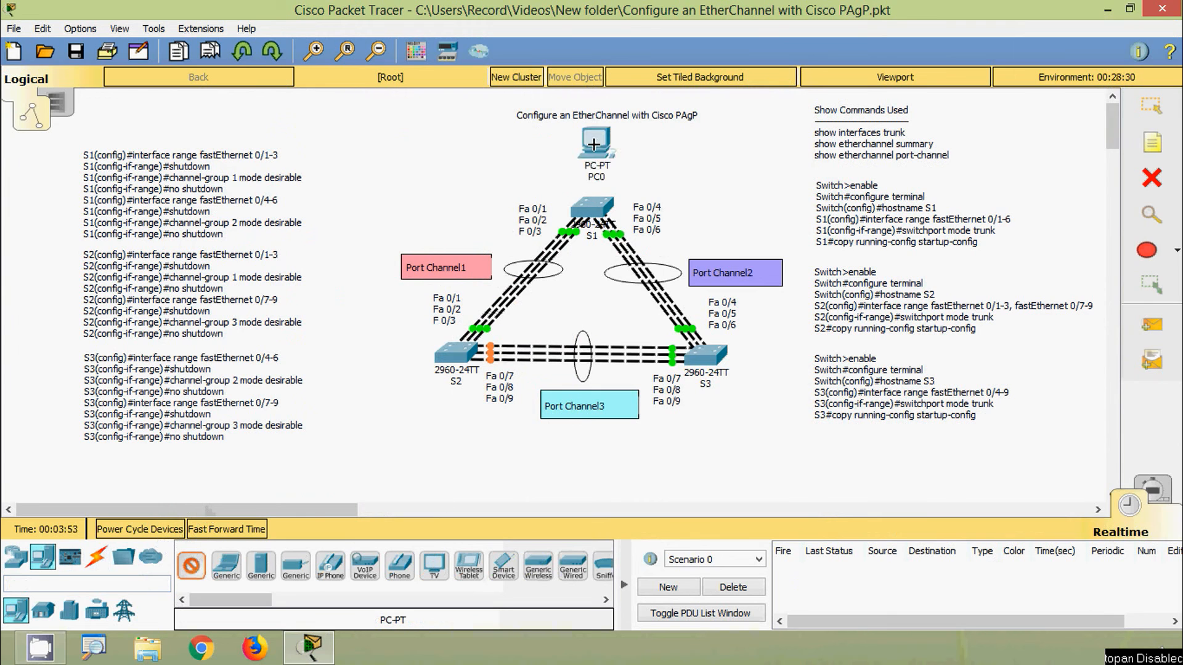
- Add two more generic PC-PT end devices, one below switch S2 and one below switch S3
left_click(450, 453)
left_click(720, 453)
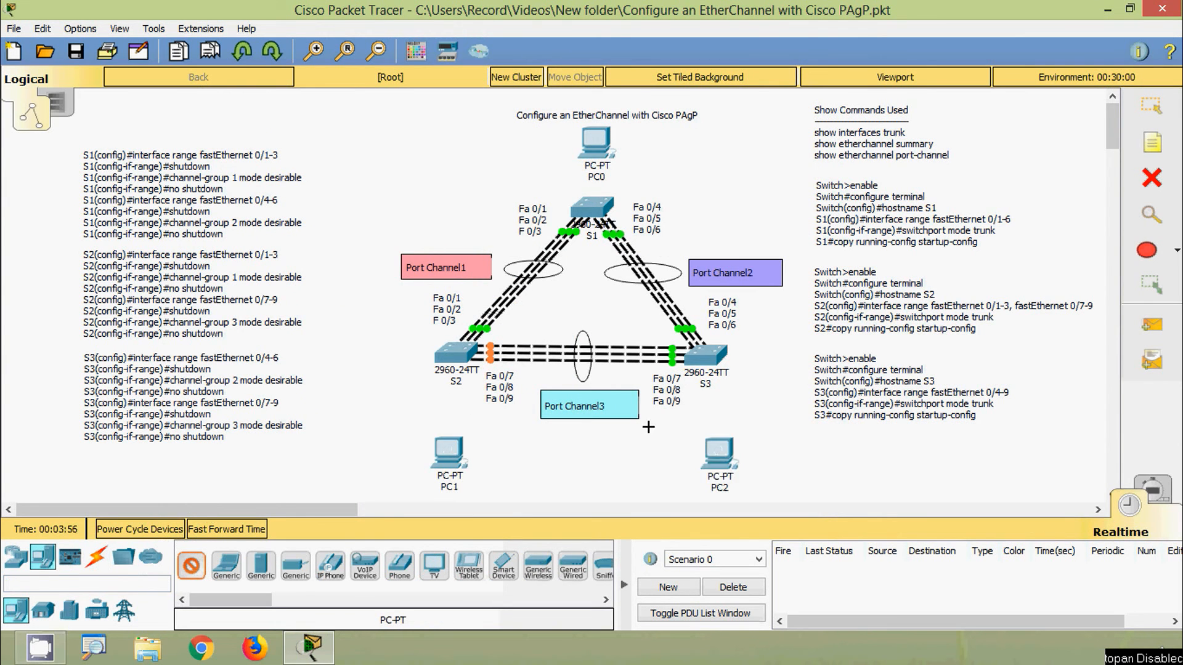
- Connect GigabitEthernet0/1 of switch S1 to PC0 with a copper straight-through cable
left_click(96, 557)
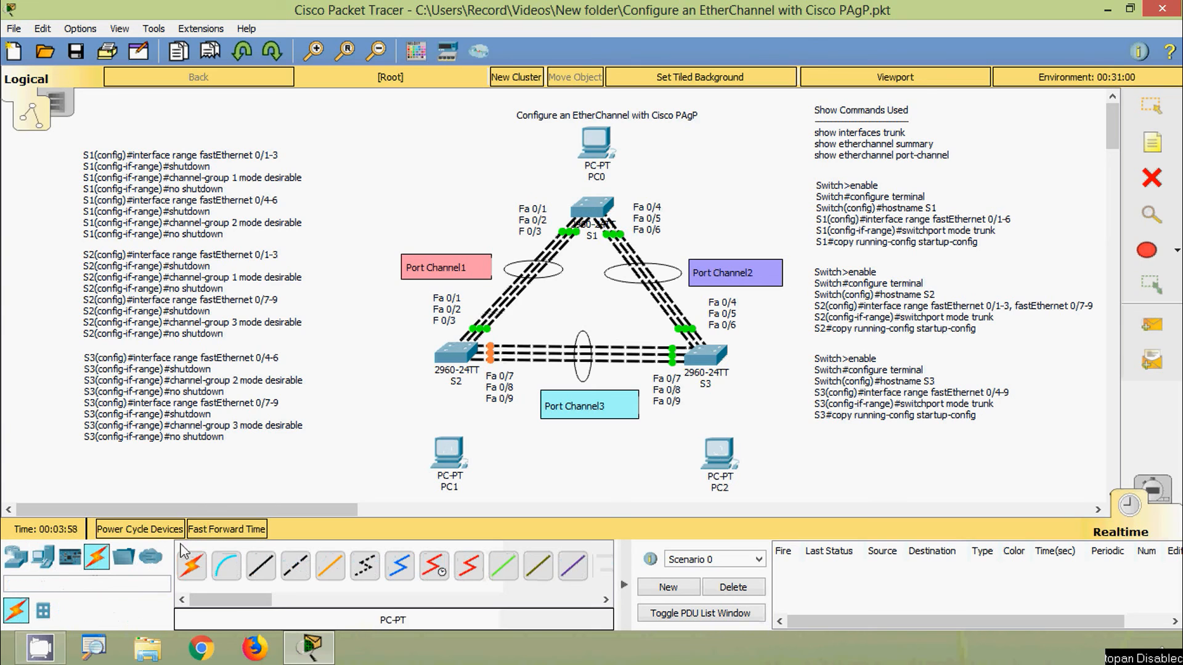
left_click(261, 565)
left_click(594, 213)
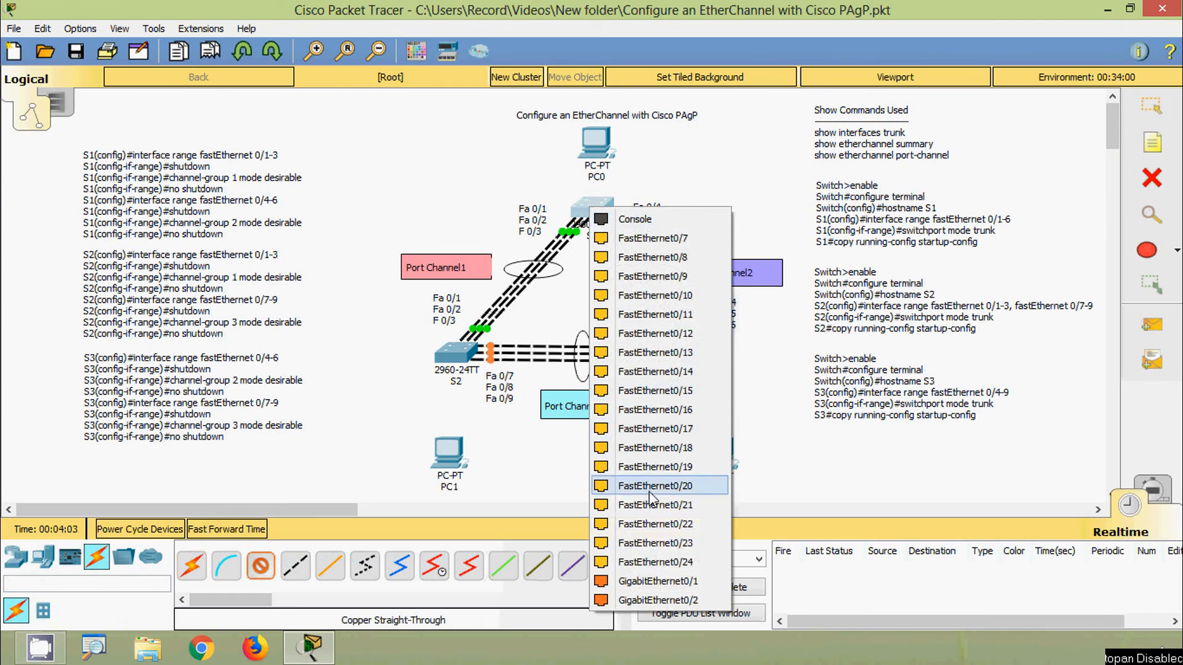
left_click(657, 579)
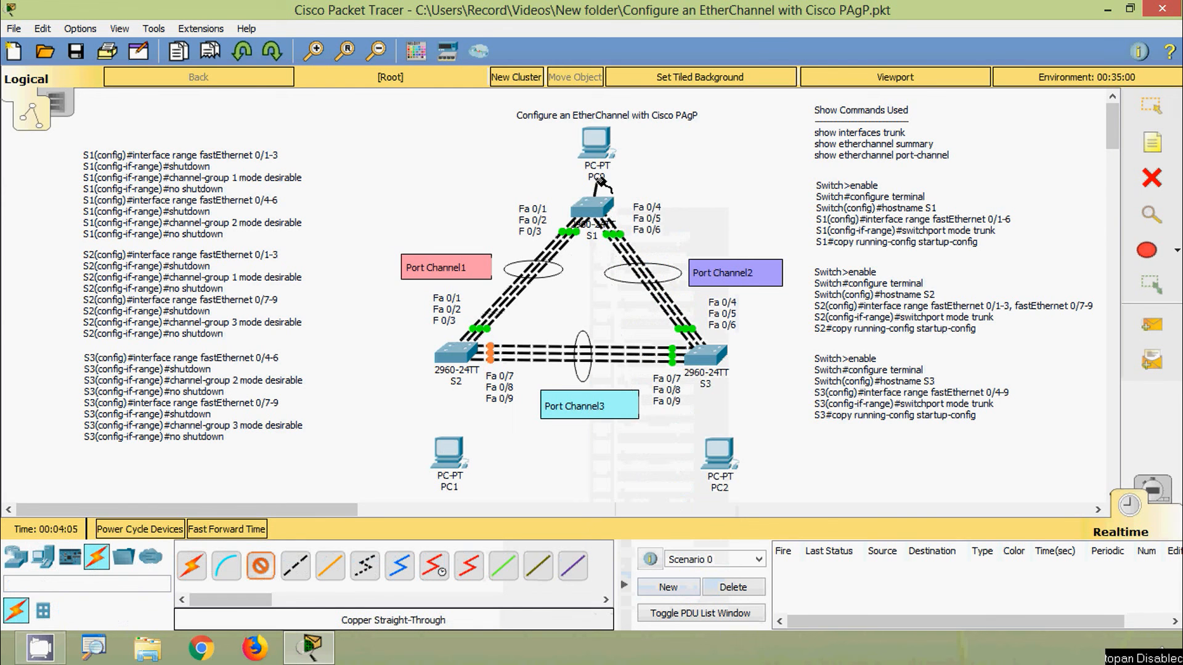
left_click(594, 143)
left_click(651, 210)
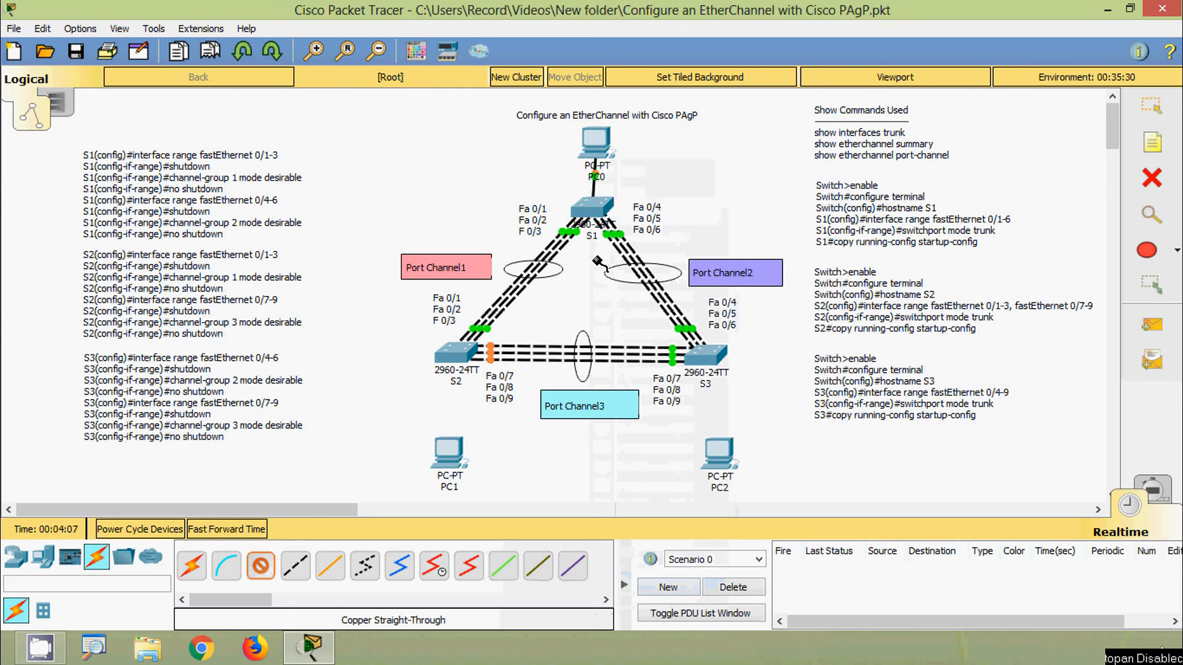
- Connect switch S2 to PC1 and switch S3 to PC2 with copper straight-through cables
left_click(459, 356)
left_click(463, 376)
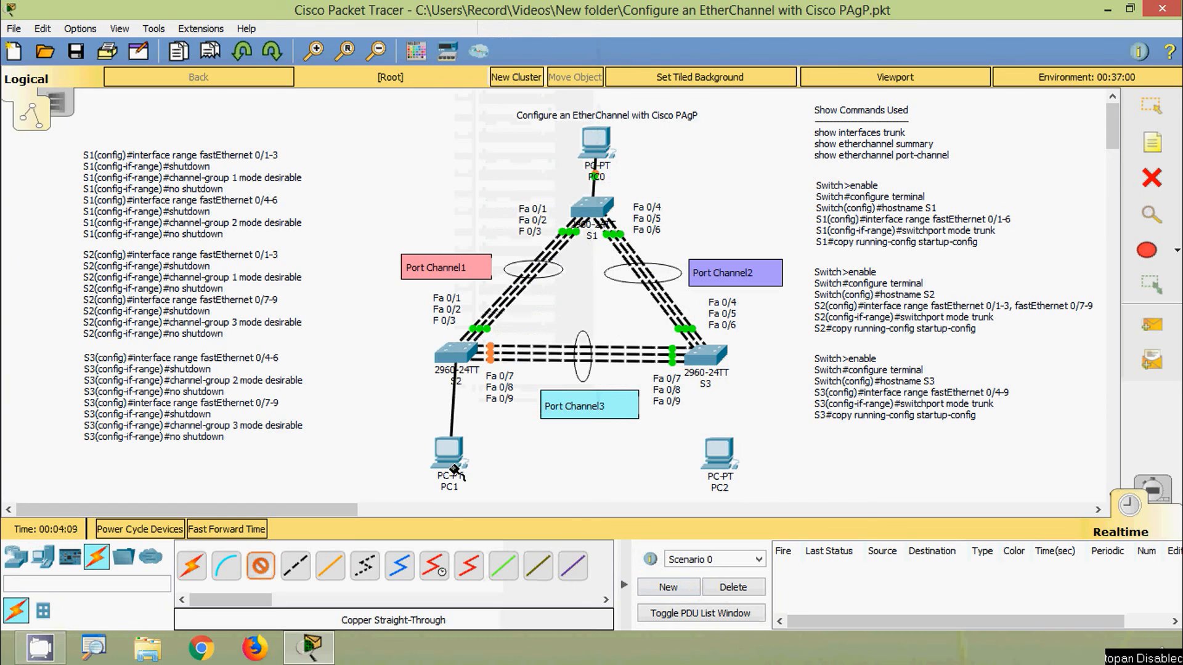
left_click(449, 453)
left_click(485, 521)
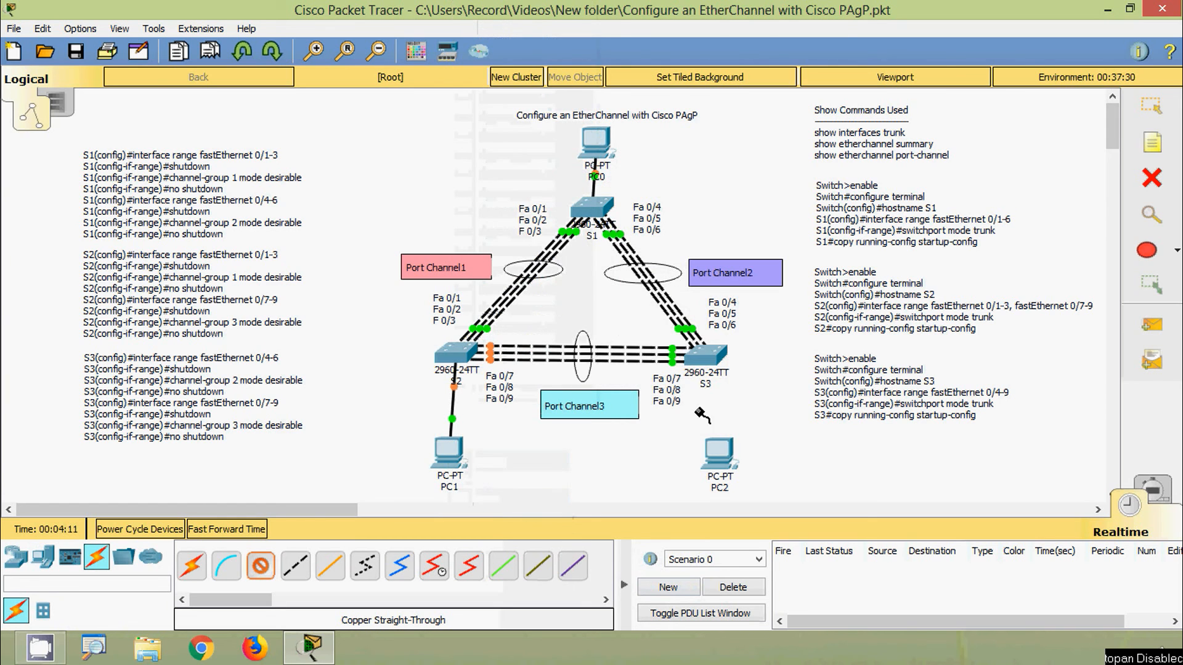
left_click(706, 357)
left_click(736, 375)
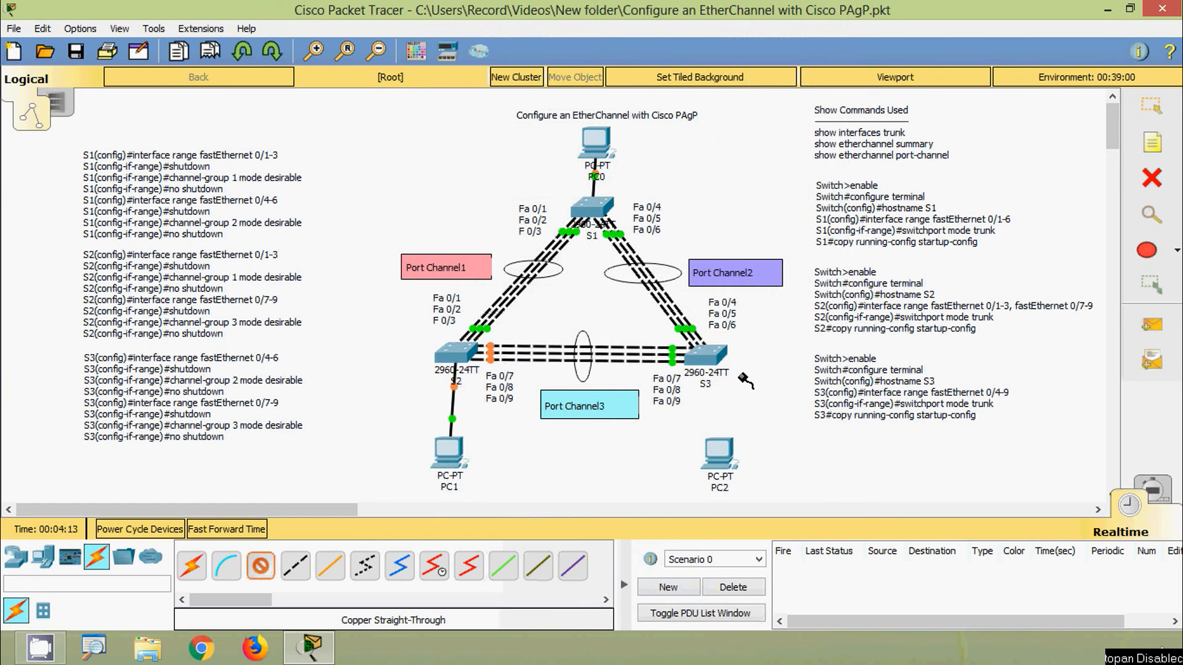
left_click(718, 452)
left_click(753, 517)
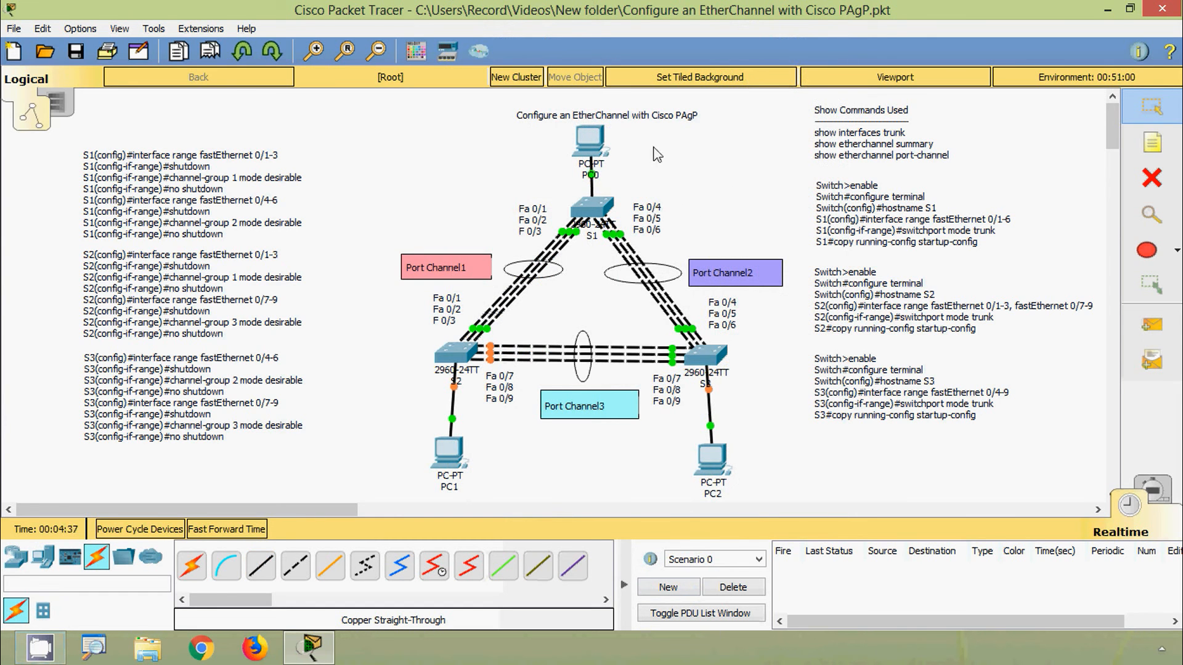
- Give PC0 the static IP address 192.168.1.1 with subnet mask 255.255.255.0 and close its window
left_click(593, 145)
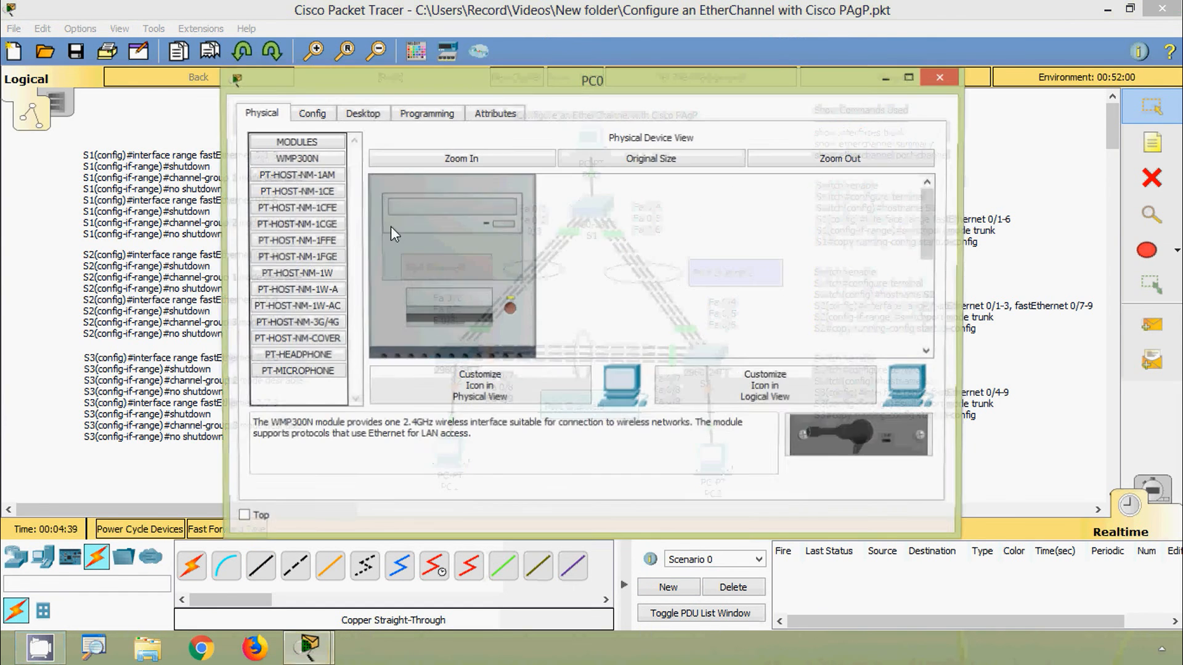
left_click(362, 114)
left_click(286, 168)
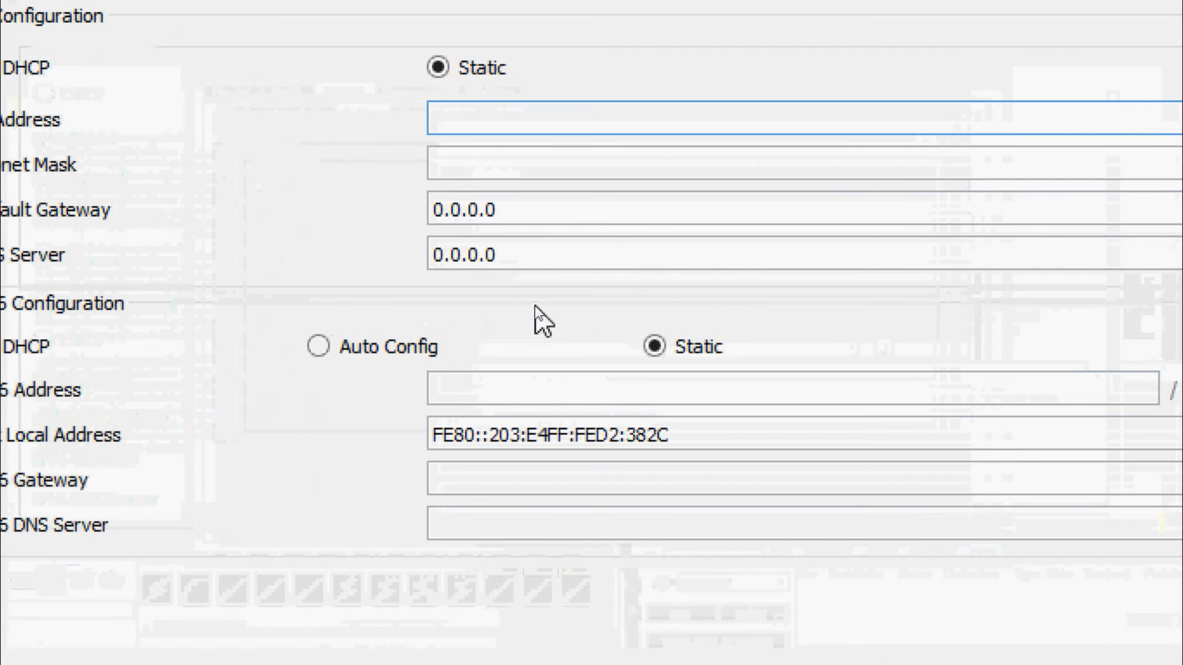
type("192.168")
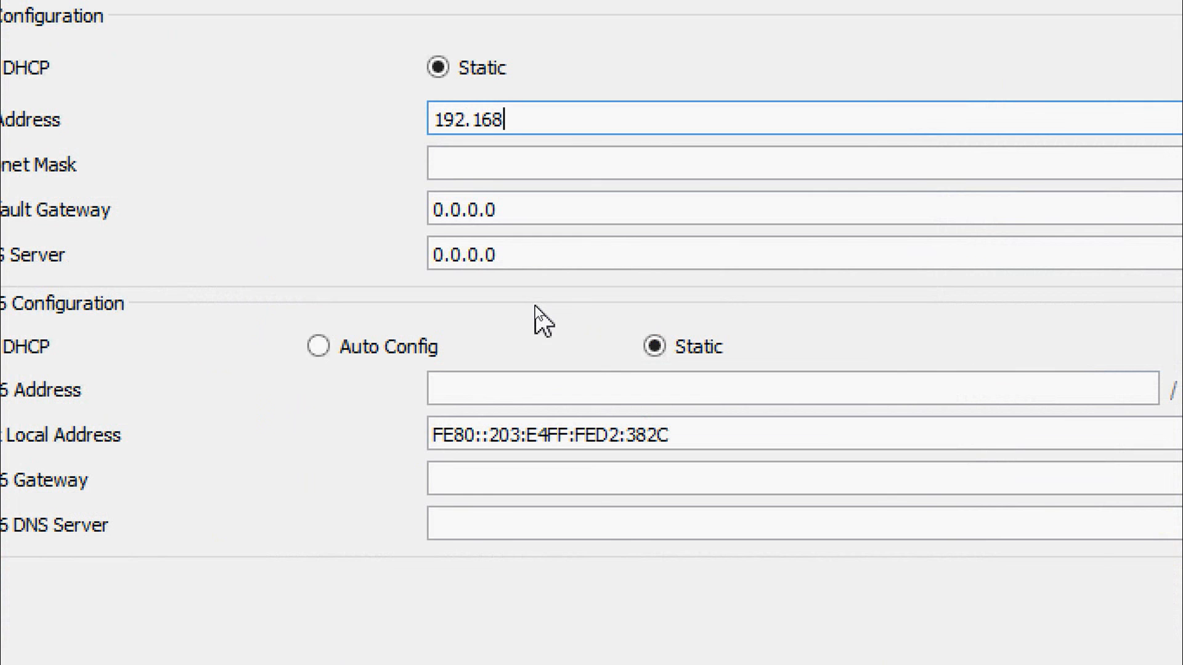
type(".1.1")
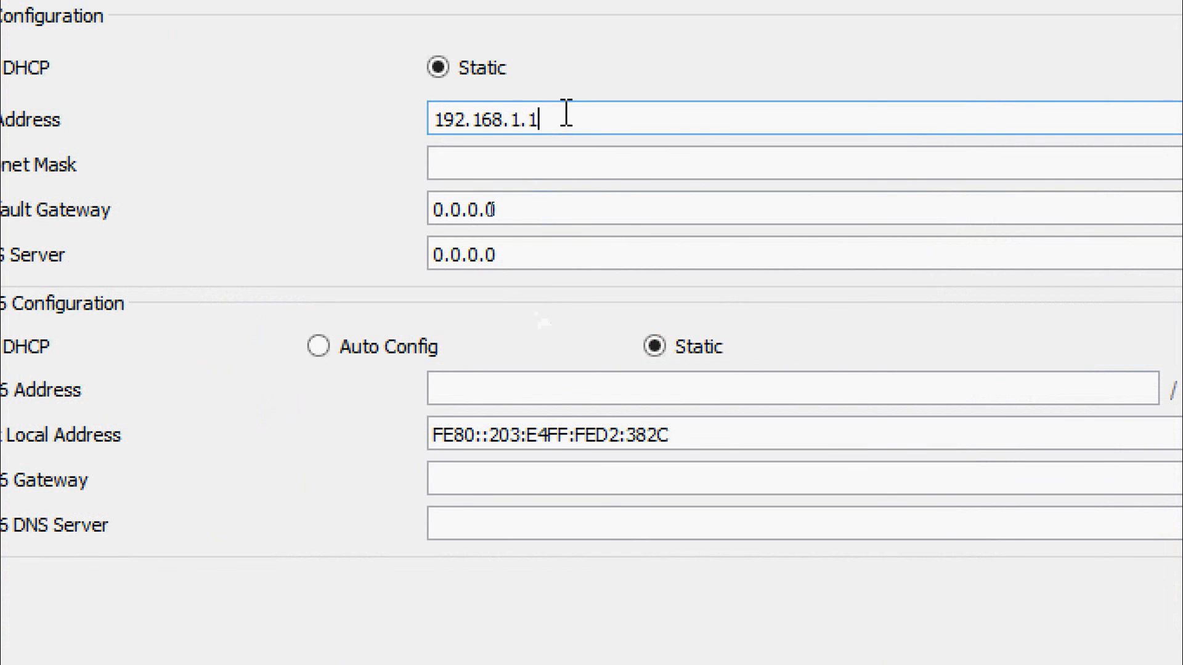
left_click_drag(566, 117, 431, 126)
left_click(515, 159)
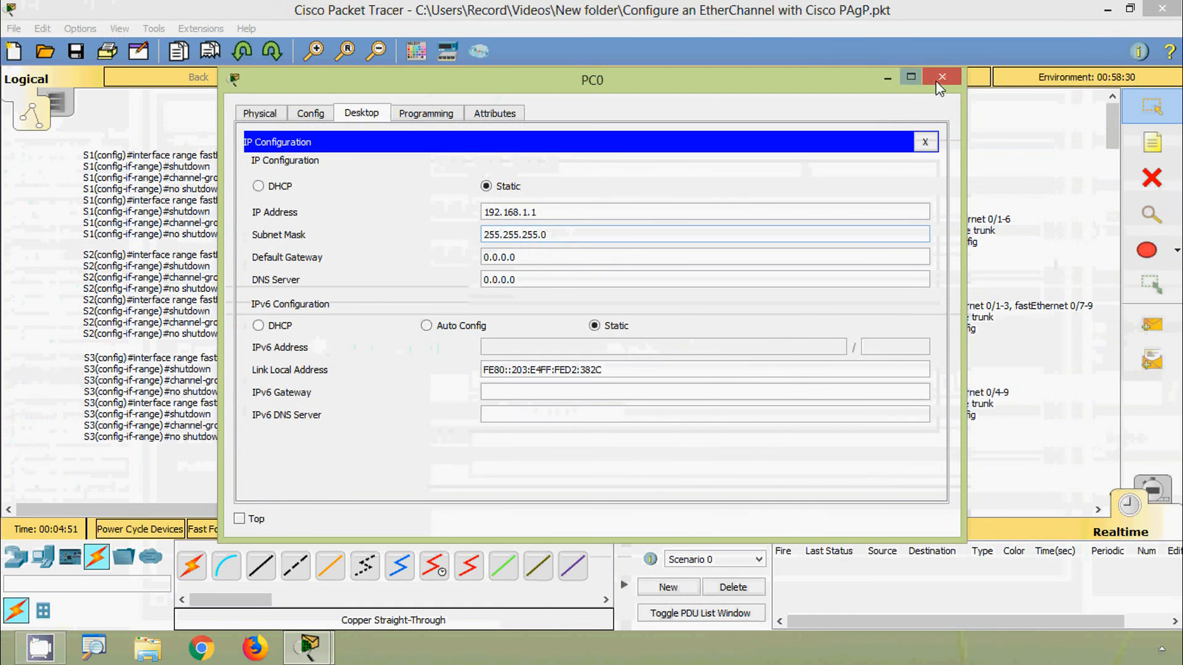
left_click(933, 77)
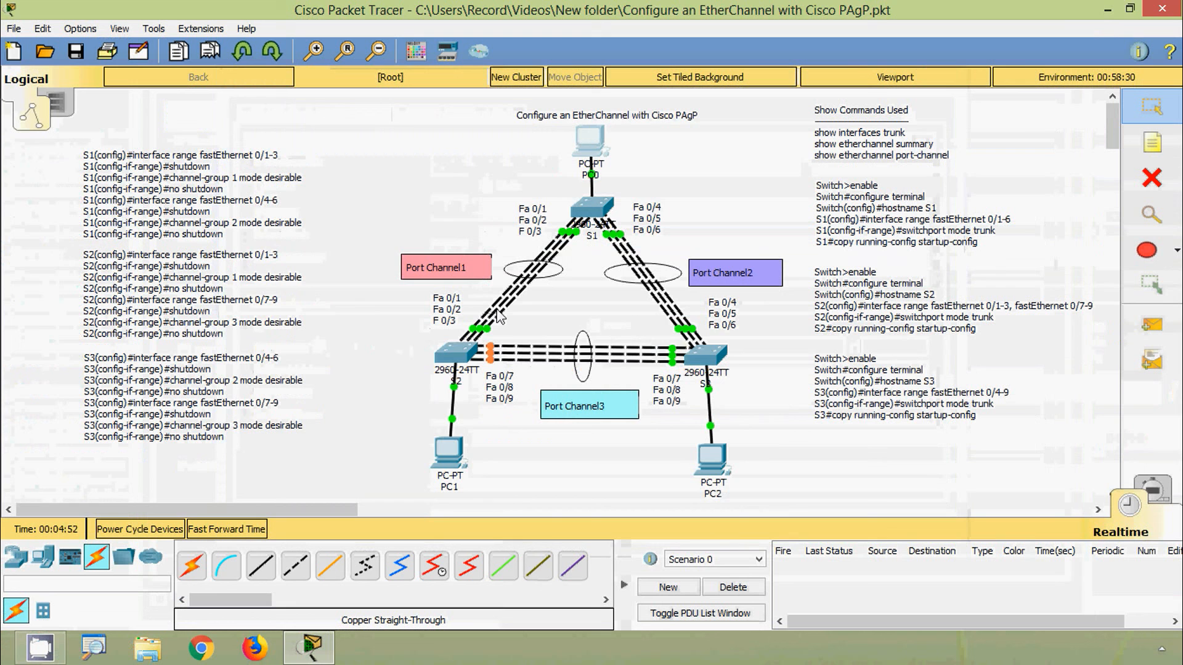
- Give PC1 the static IP address 192.168.1.2 with subnet mask 255.255.255.0 and close its window
left_click(441, 445)
left_click(361, 113)
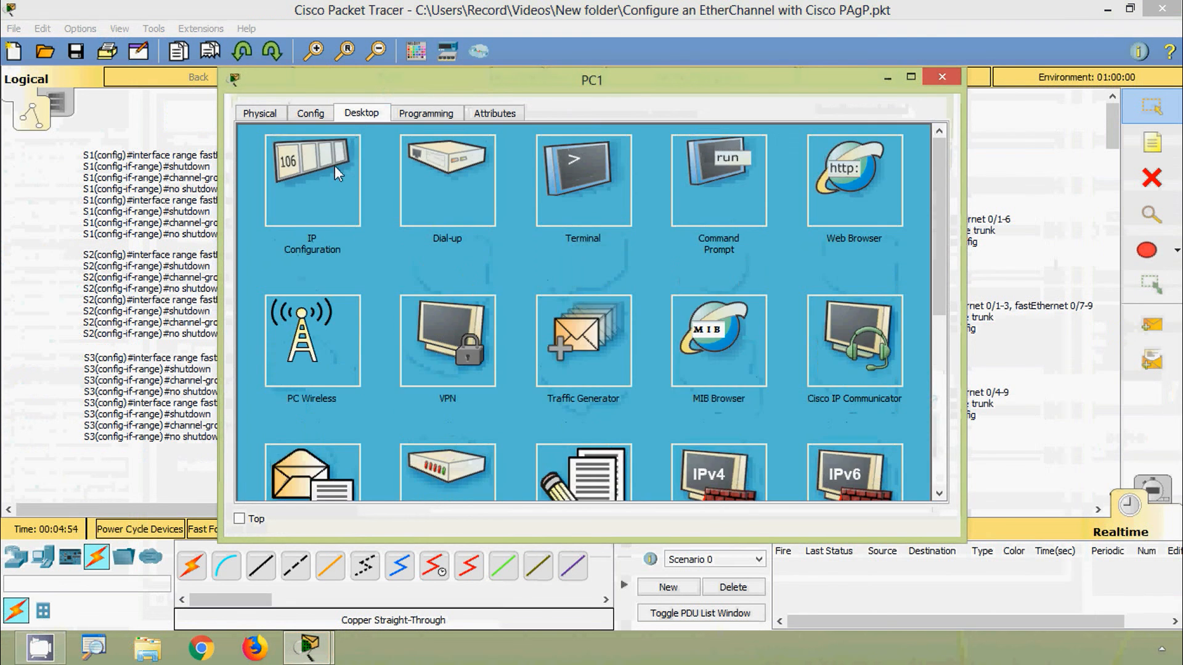
left_click(334, 165)
left_click(518, 214)
type("192.168.1.1")
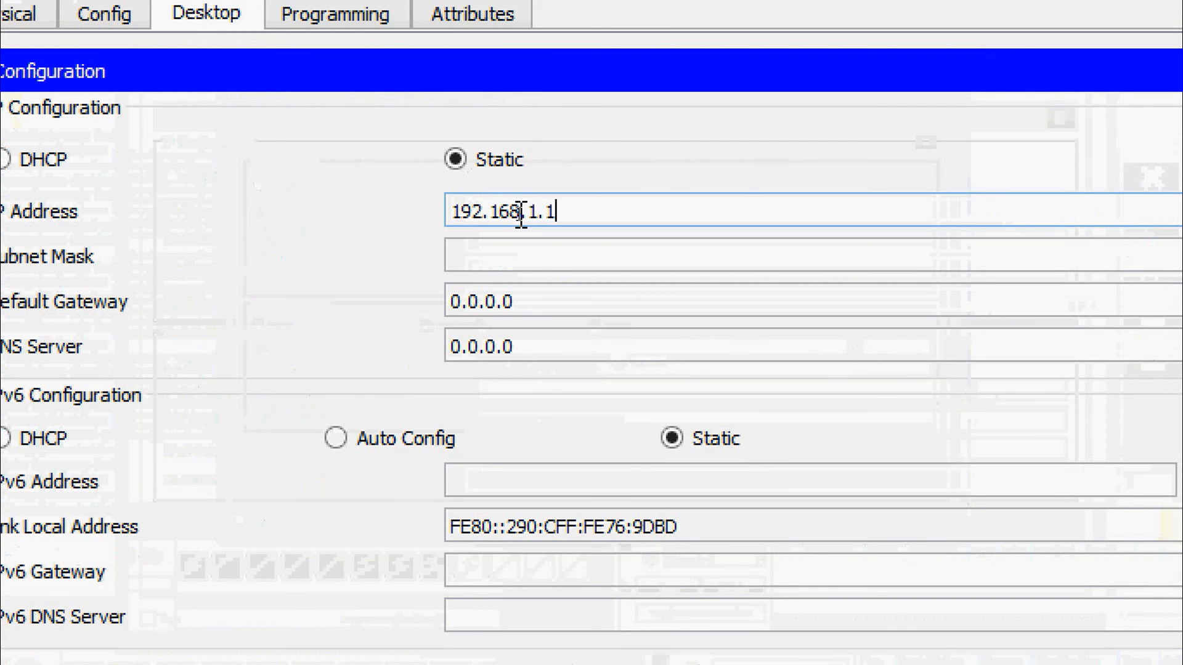
key("BackSpace")
type("2")
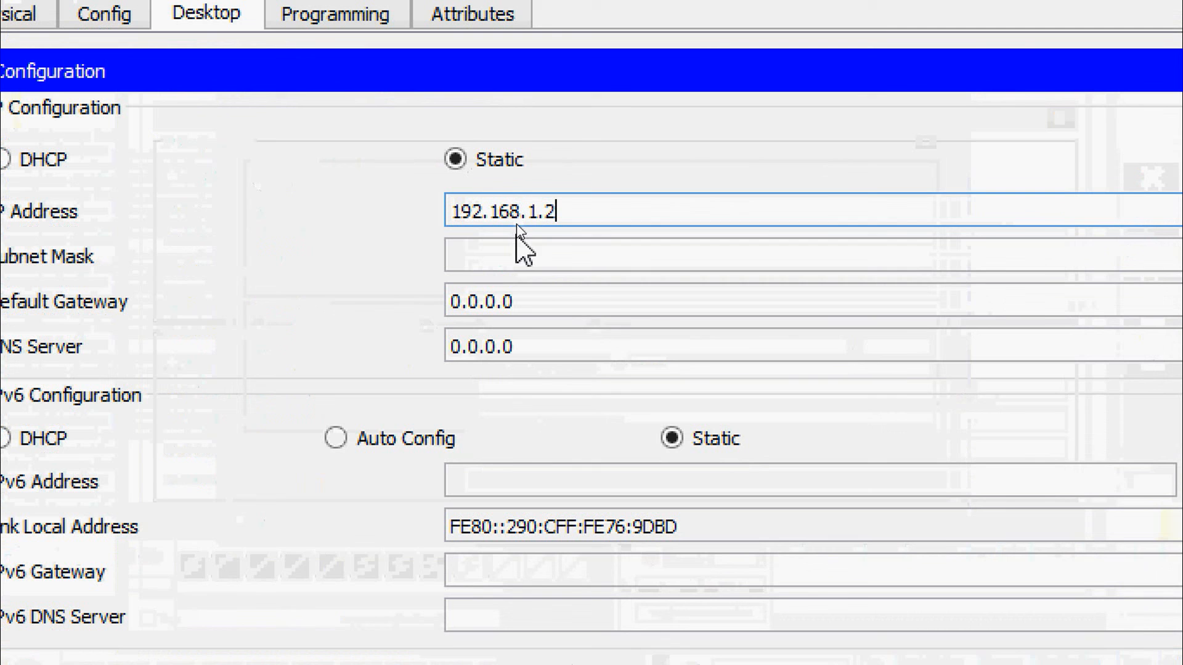
left_click(503, 255)
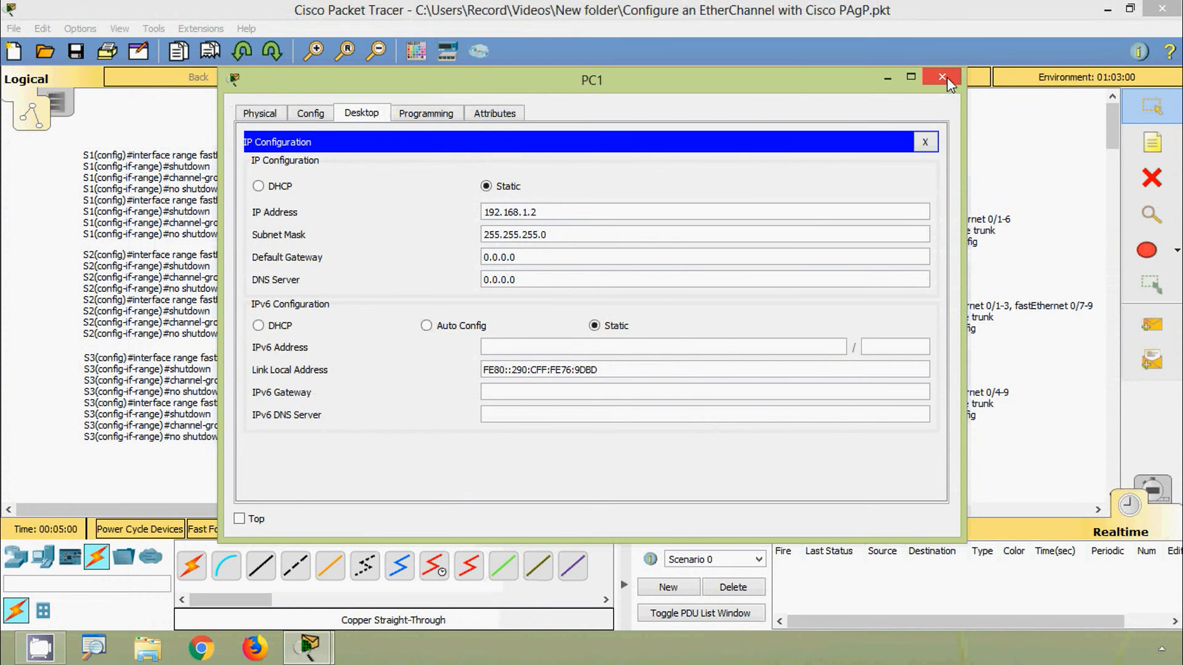
left_click(940, 85)
- Give PC2 the static IP address 192.168.1.3 with subnet mask 255.255.255.0 and close its window
left_click(713, 465)
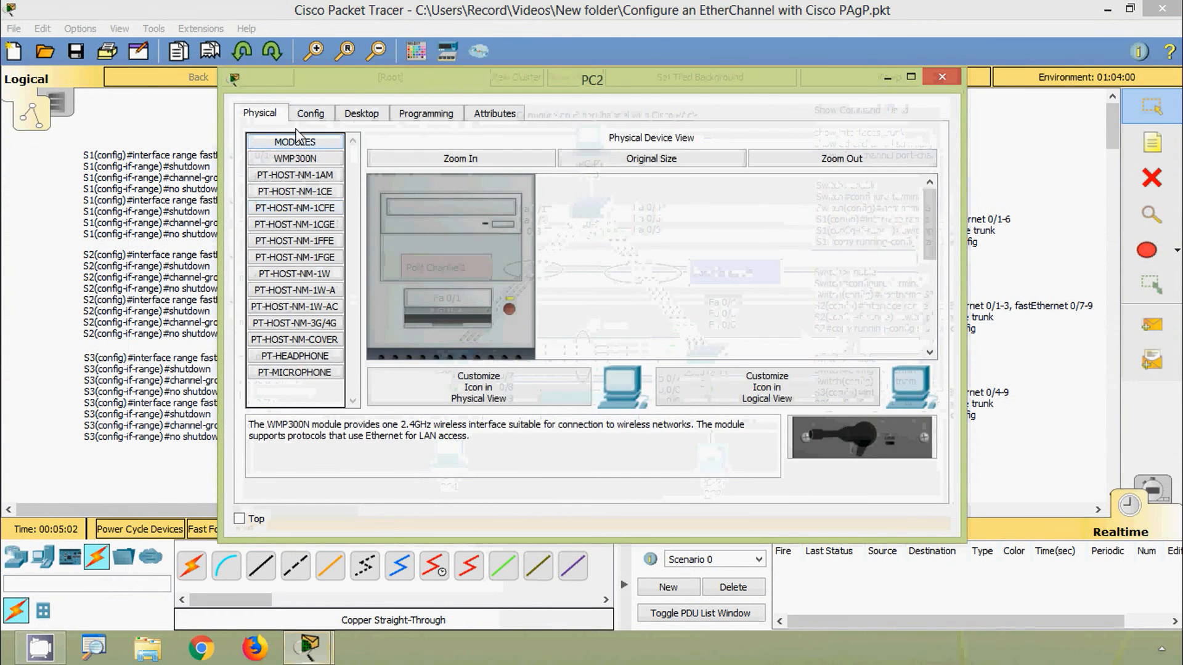
left_click(361, 112)
left_click(313, 178)
left_click(491, 212)
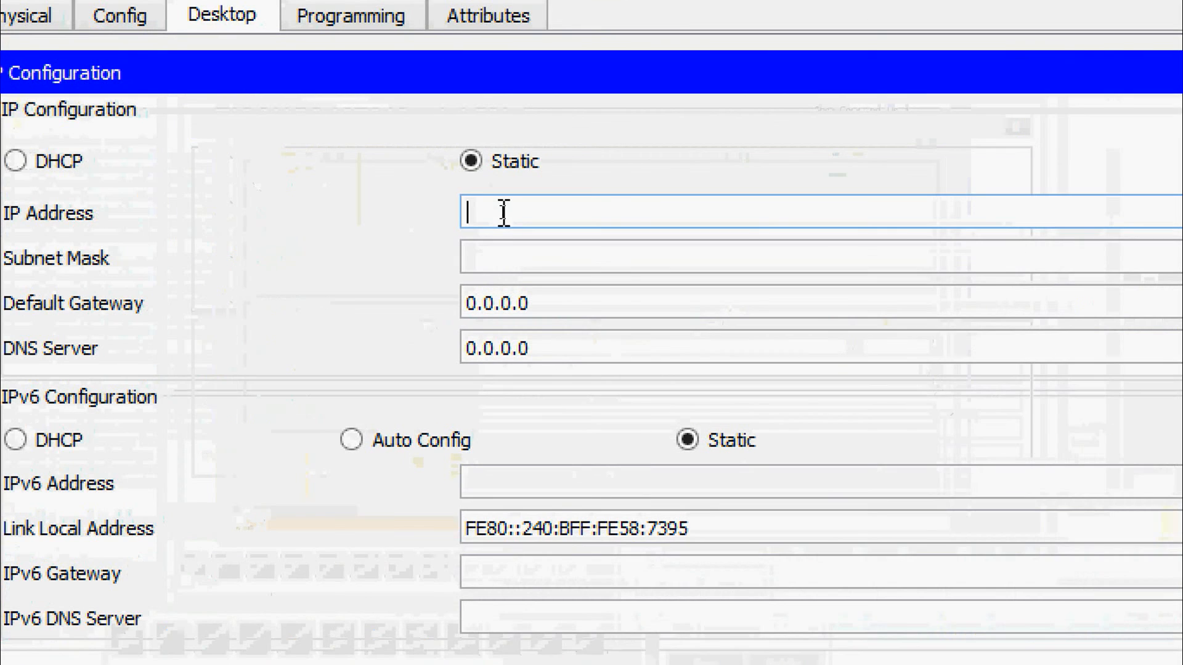
type("192.168.1.13")
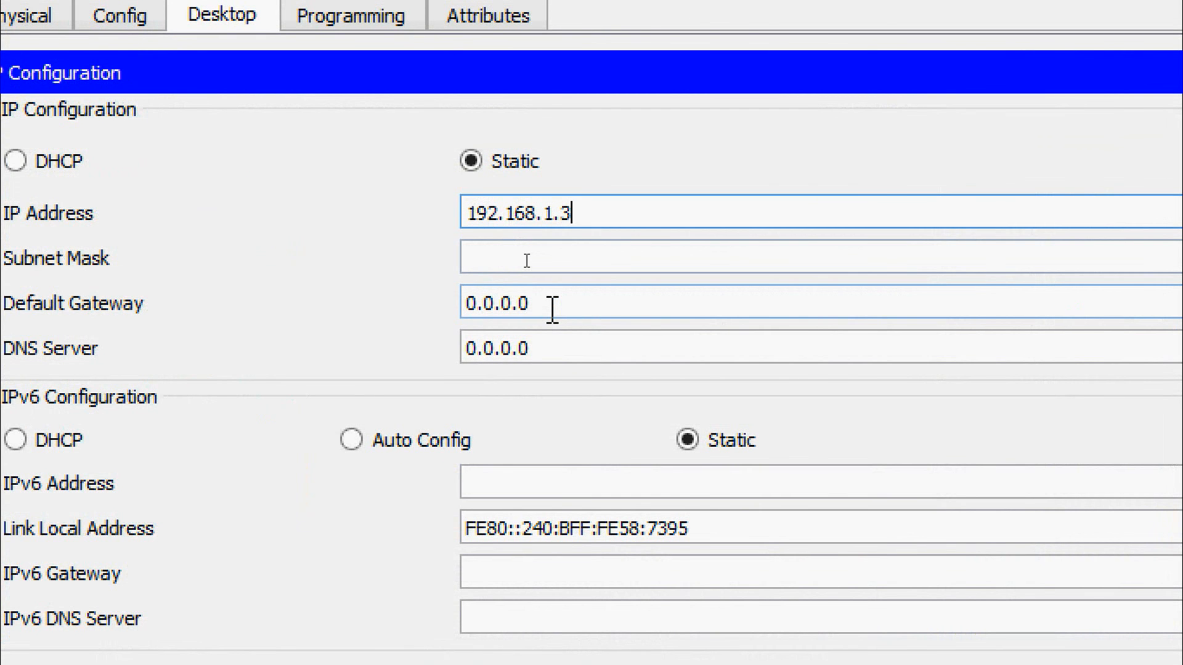
left_click(520, 253)
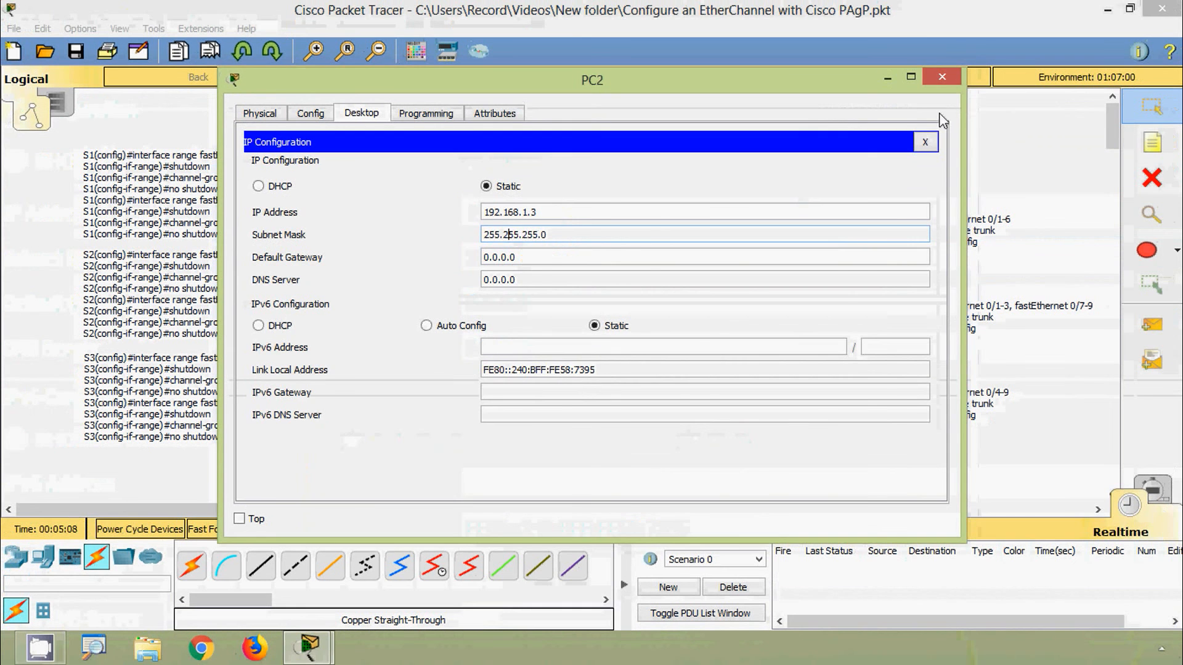
left_click(952, 73)
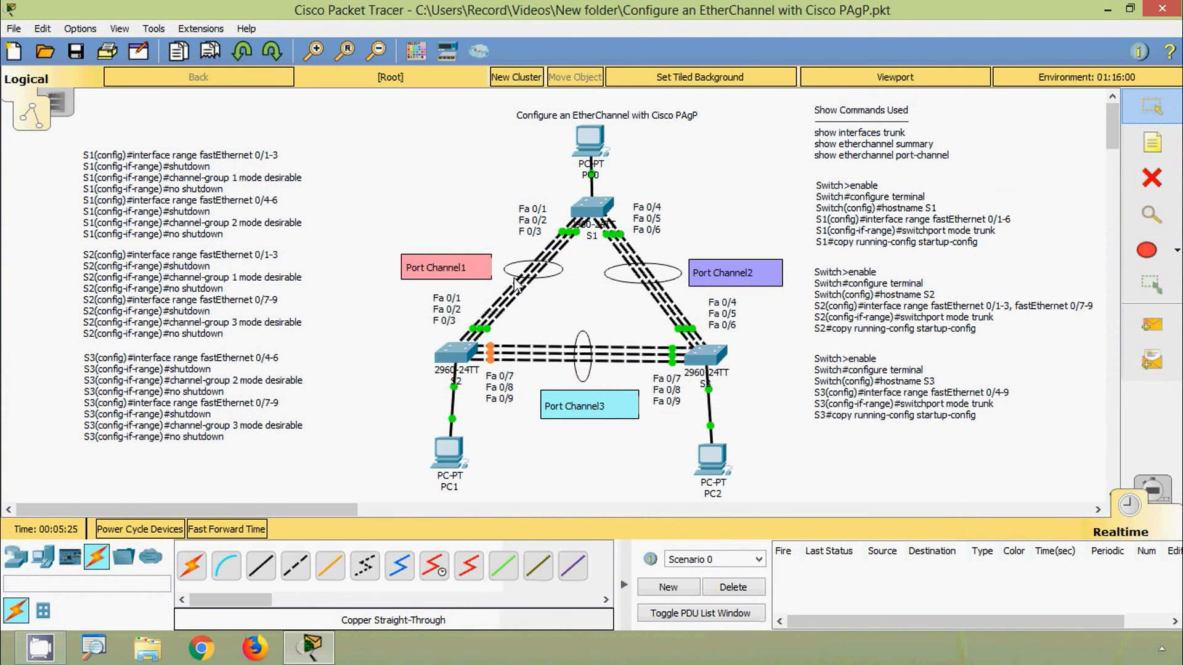
- Test connectivity from PC0 to PC1 by running ping 192.168.1.2 at PC0's command prompt
left_click(592, 150)
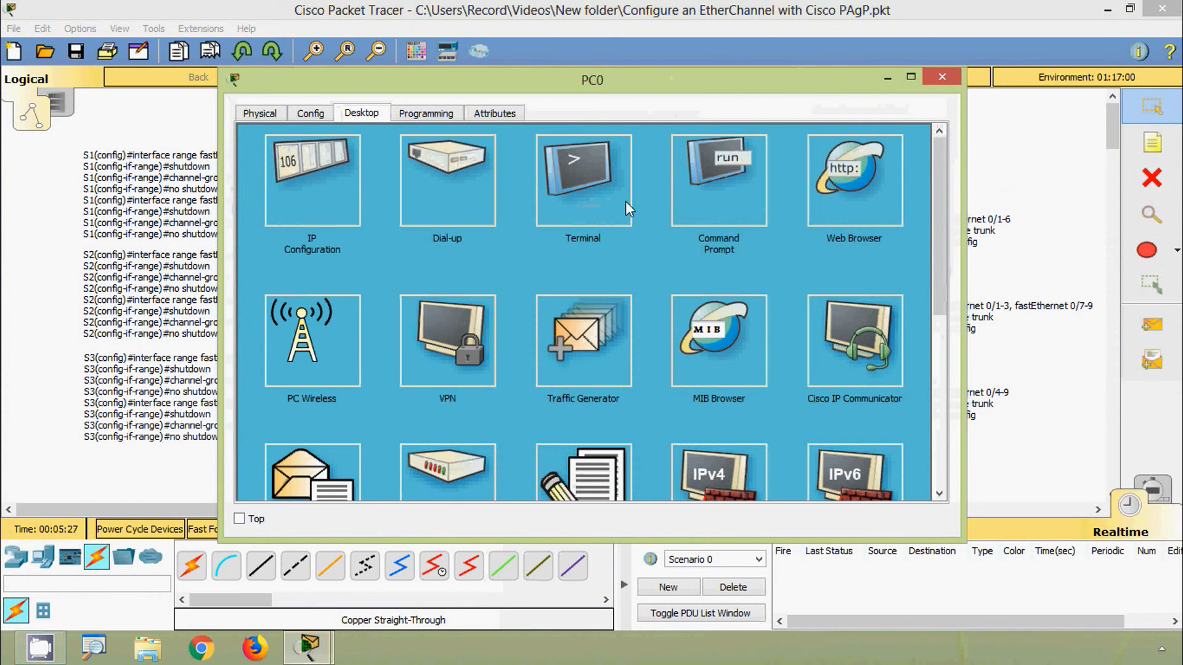
left_click(704, 202)
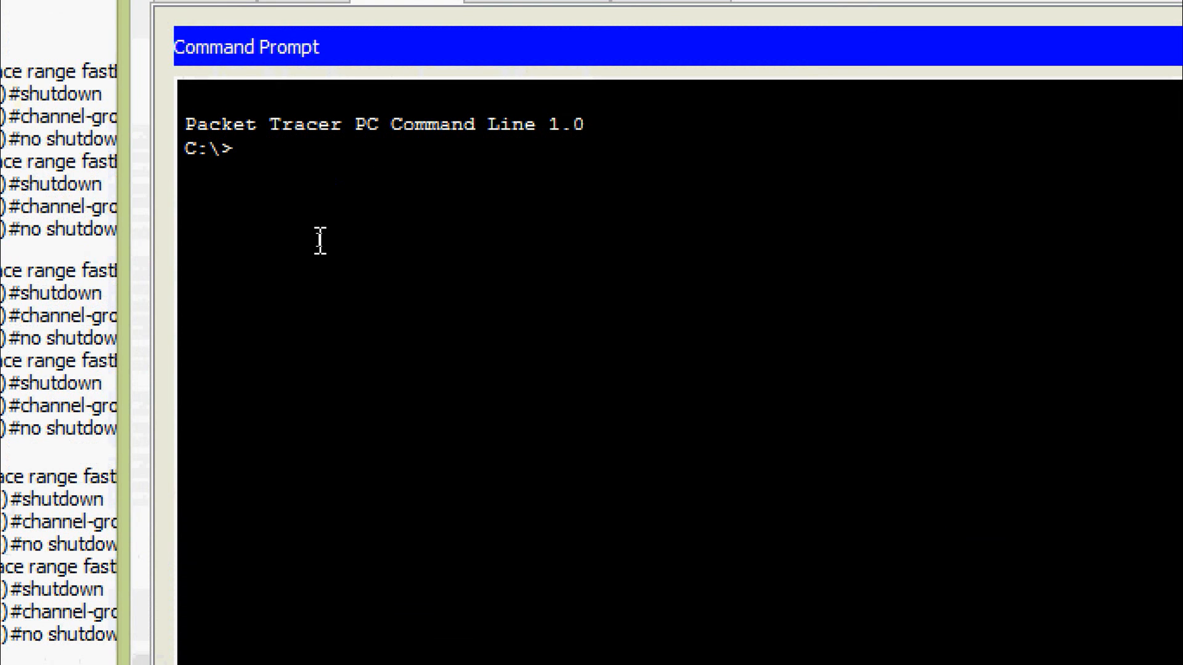
type("ping ")
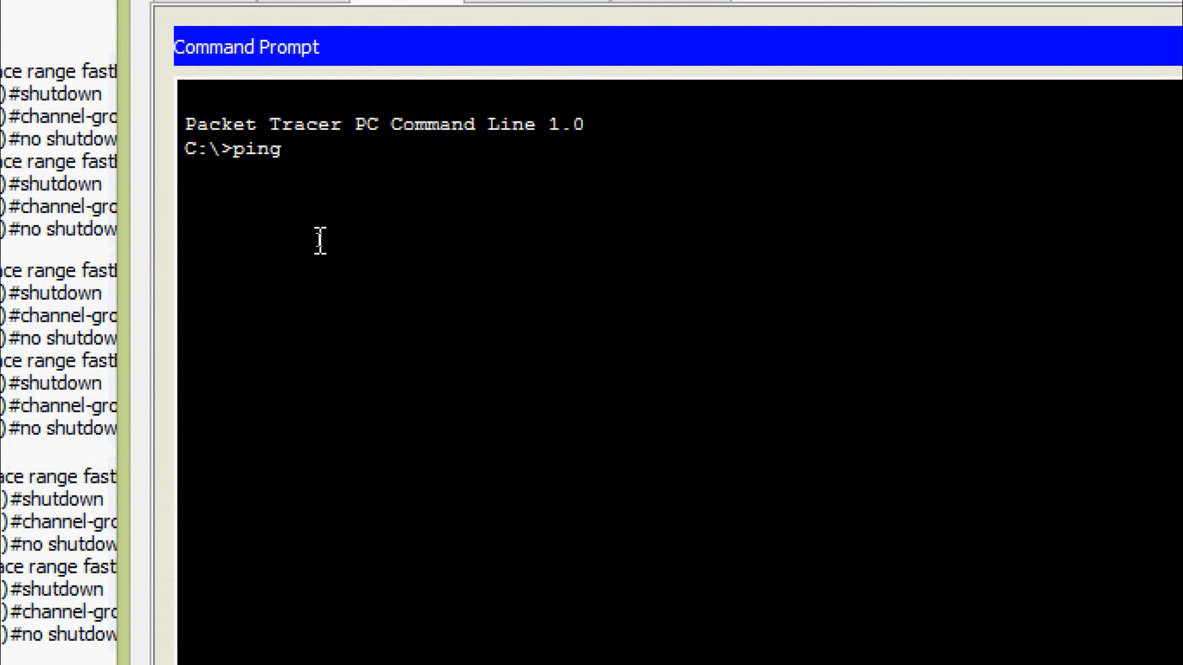
type("192.168.1.2")
key("Return")
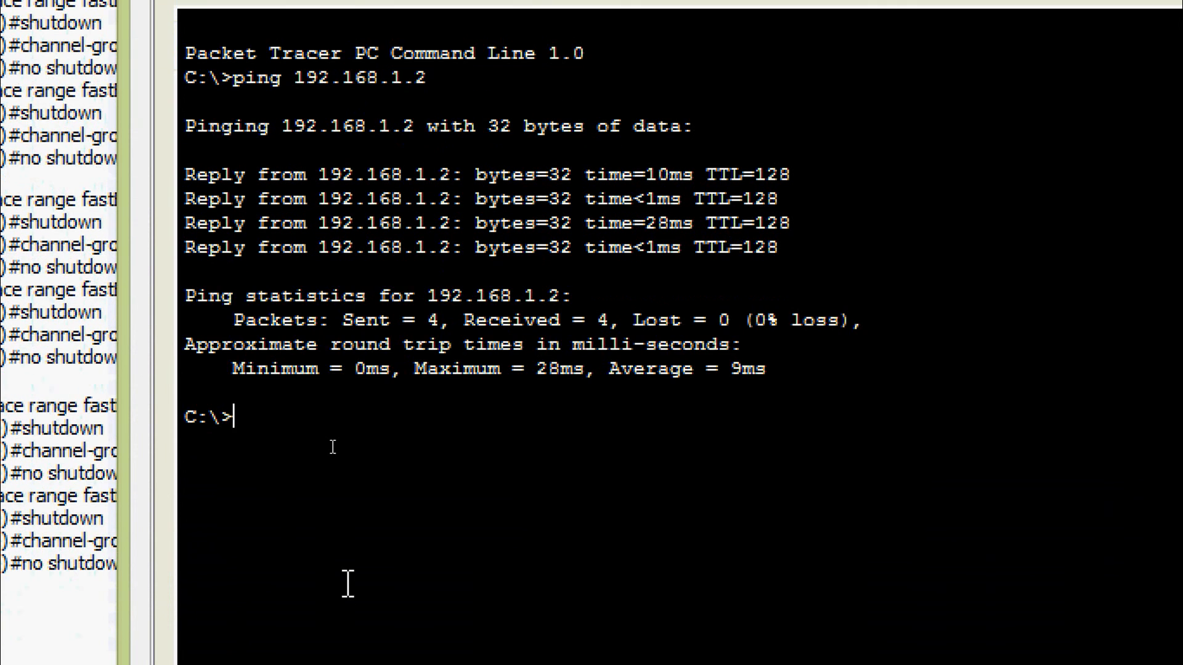
- Ping PC2 at 192.168.1.3 from PC0's command prompt and close the PC0 window
key("Up")
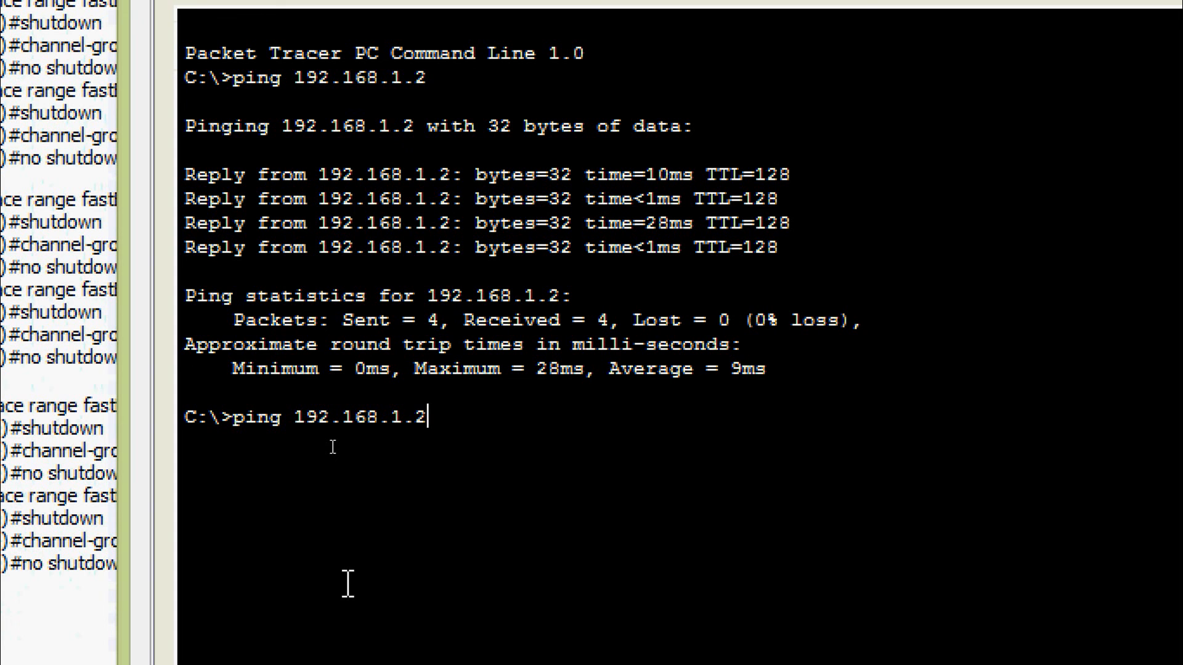
key("BackSpace")
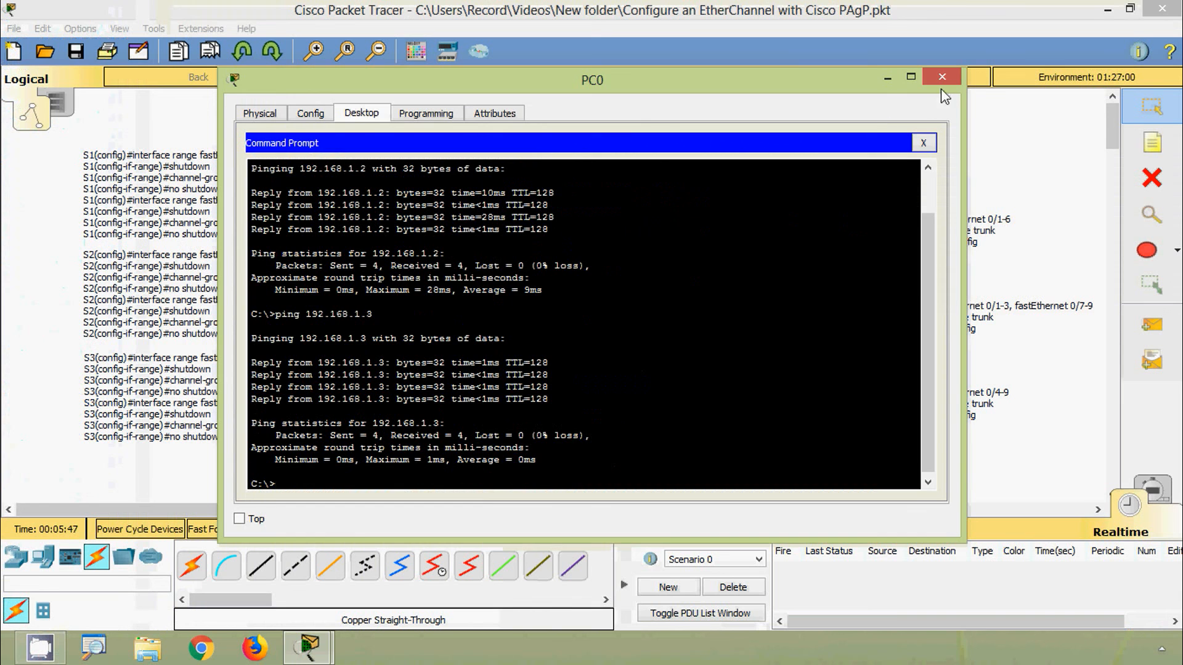
left_click(940, 81)
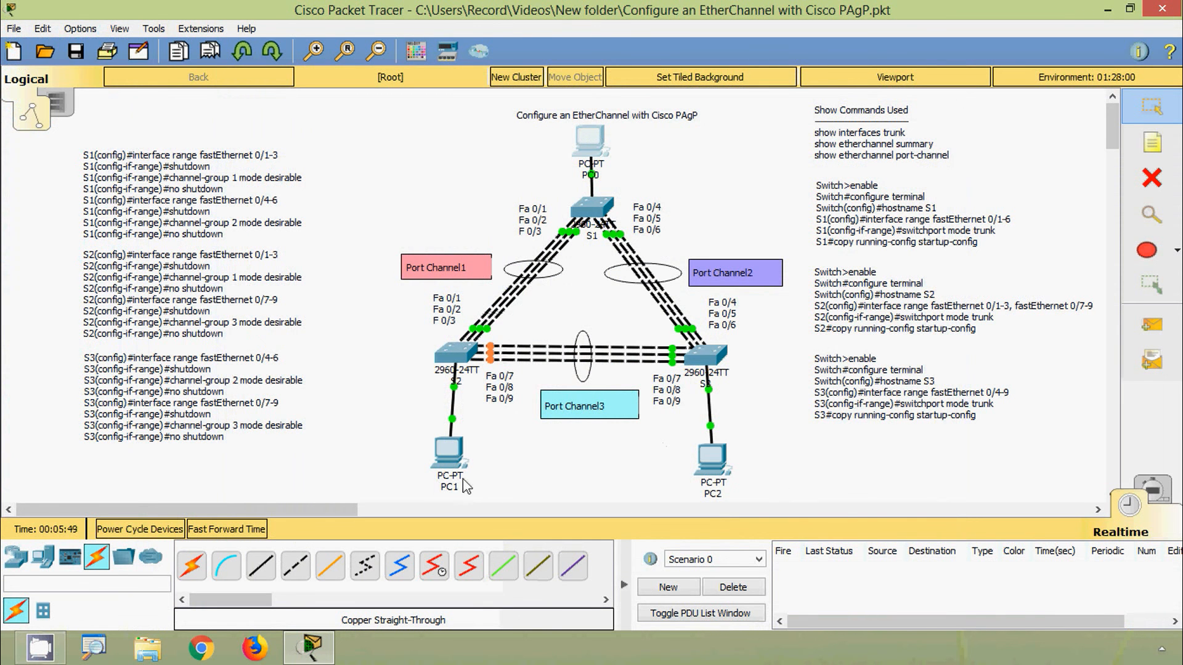
- Run ping 192.168.1.3 from PC1's command prompt to test connectivity to PC2, and close the PC1 window
left_click(454, 462)
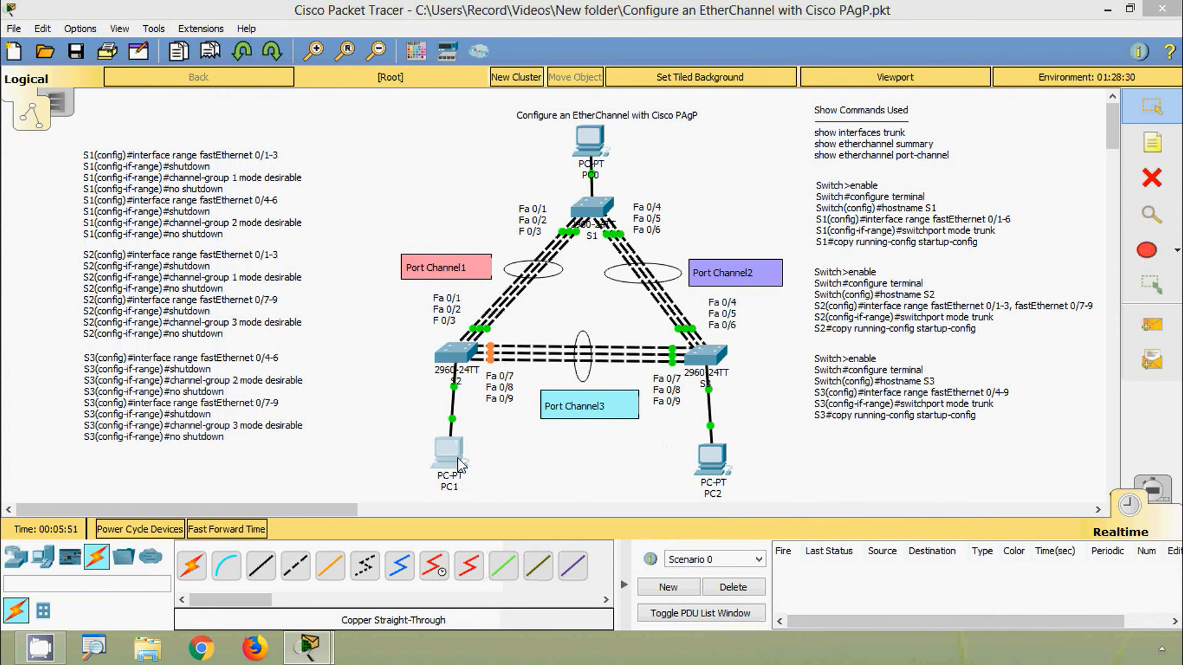
left_click(720, 175)
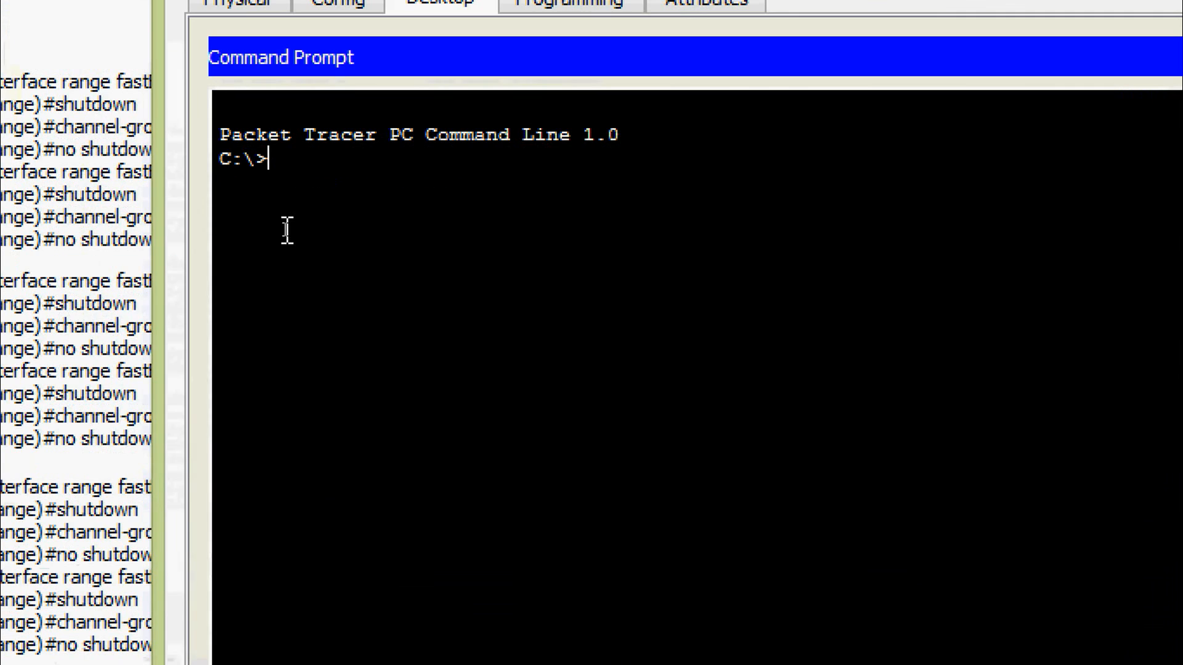
type("ping 192.168.1")
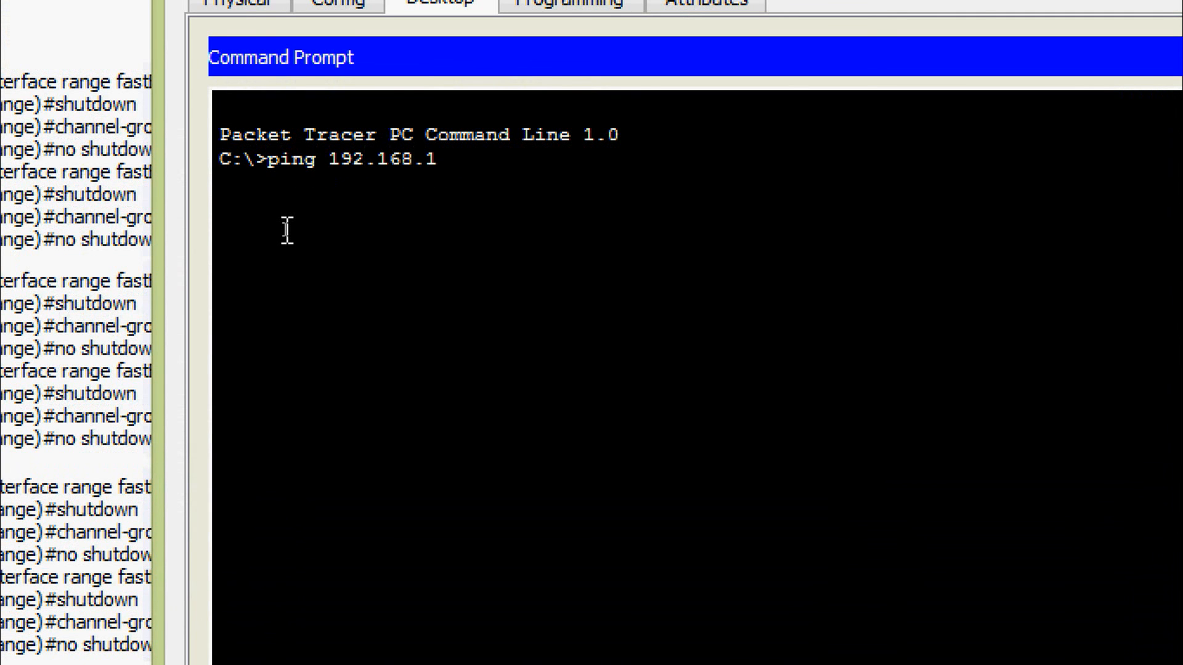
type(".3")
key("Return")
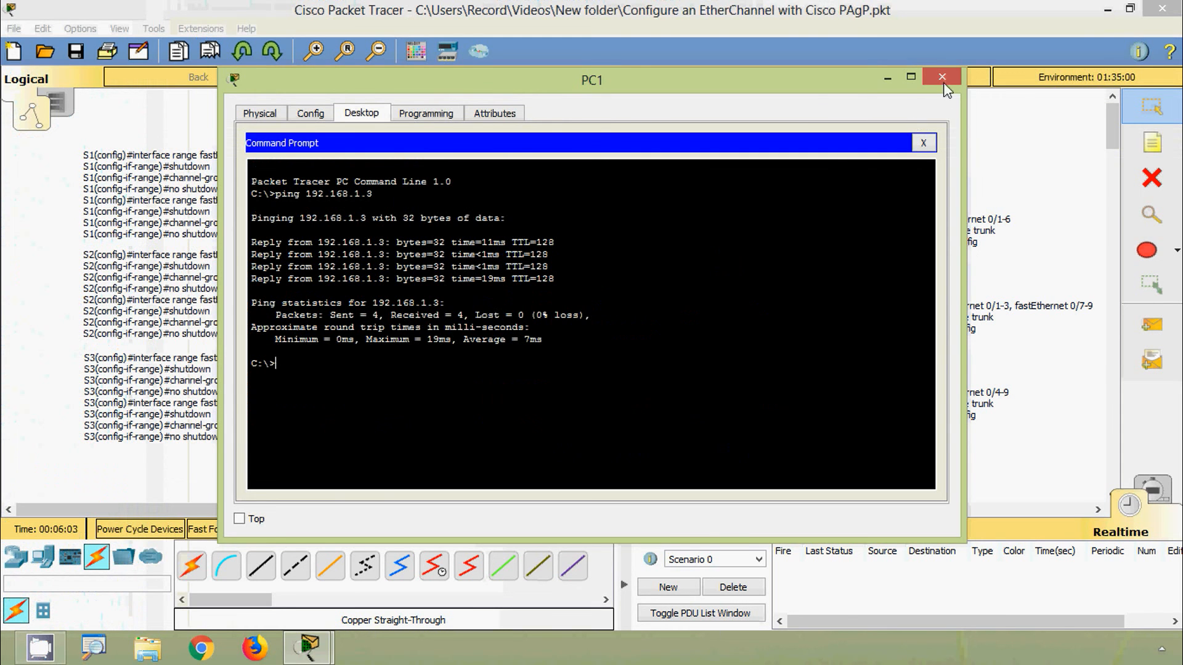
left_click(943, 78)
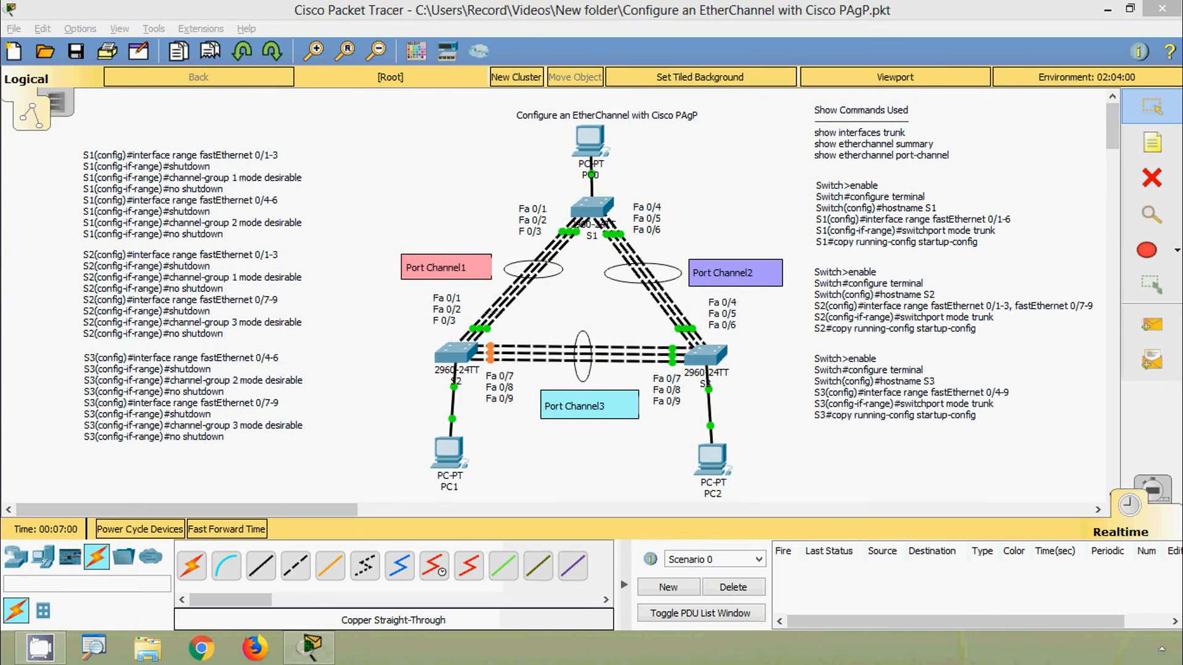